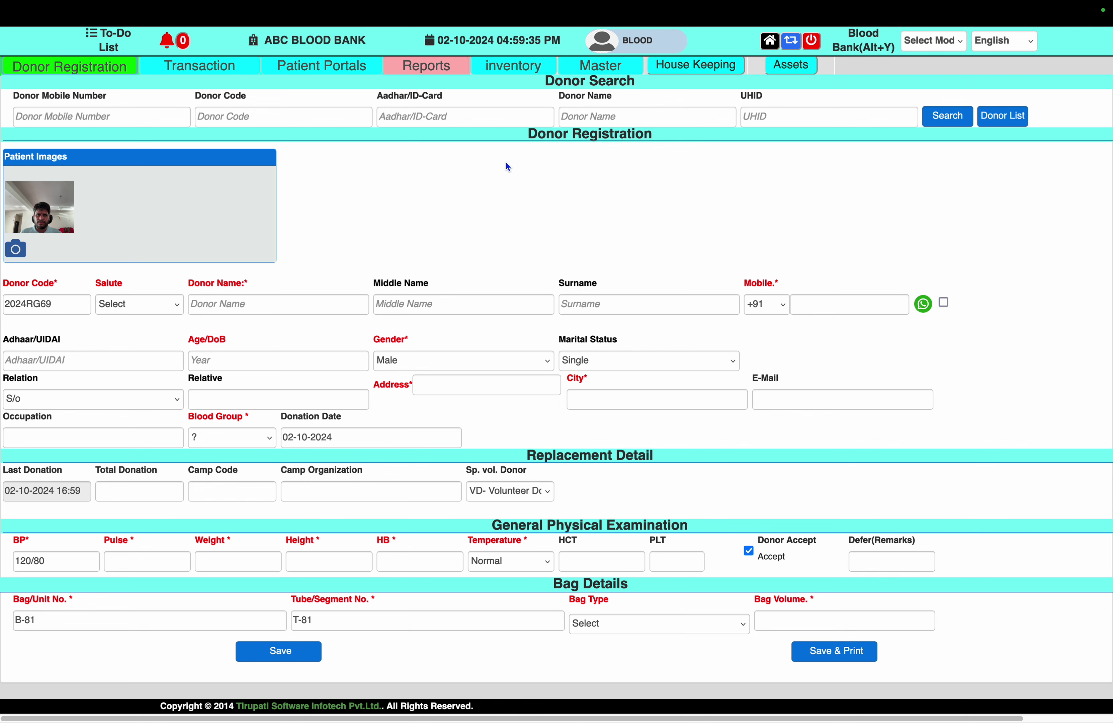
# Run the Reports module's Bags in Stock report
pyautogui.click(435, 70)
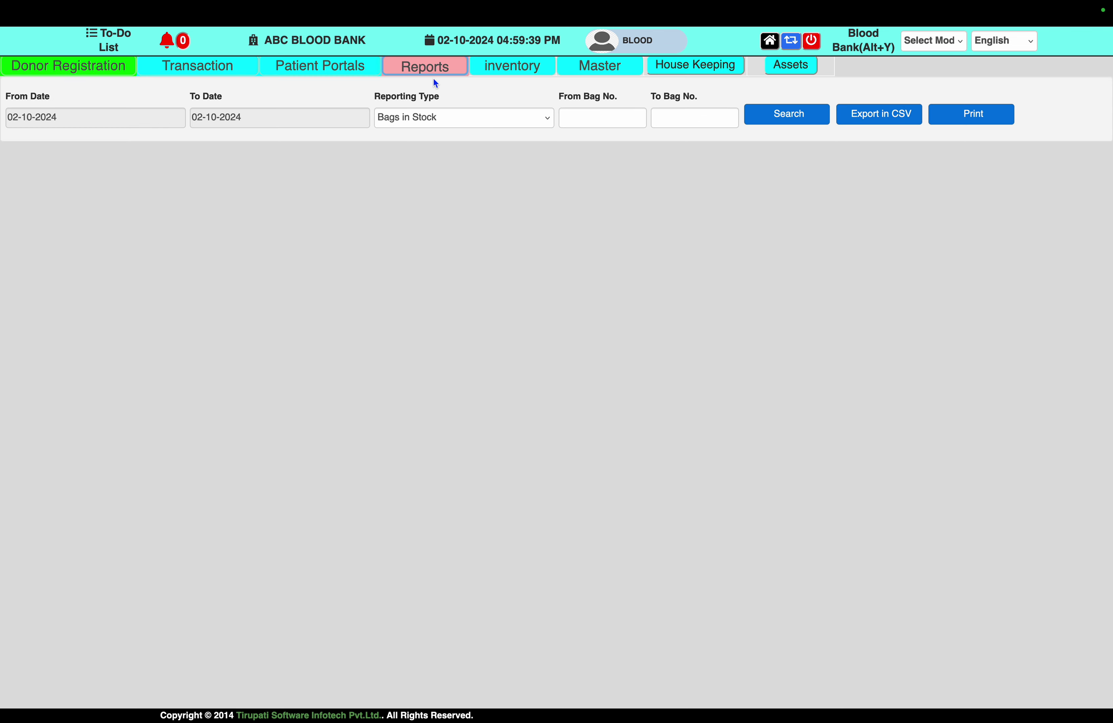
pyautogui.click(519, 121)
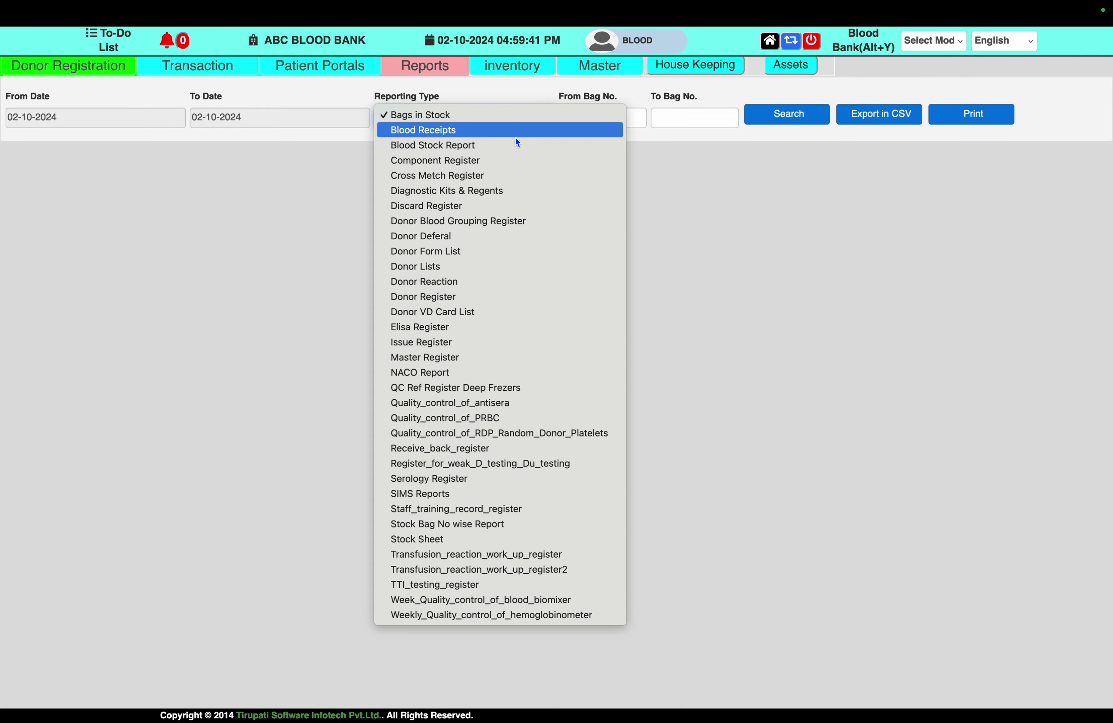
pyautogui.click(514, 113)
pyautogui.click(774, 117)
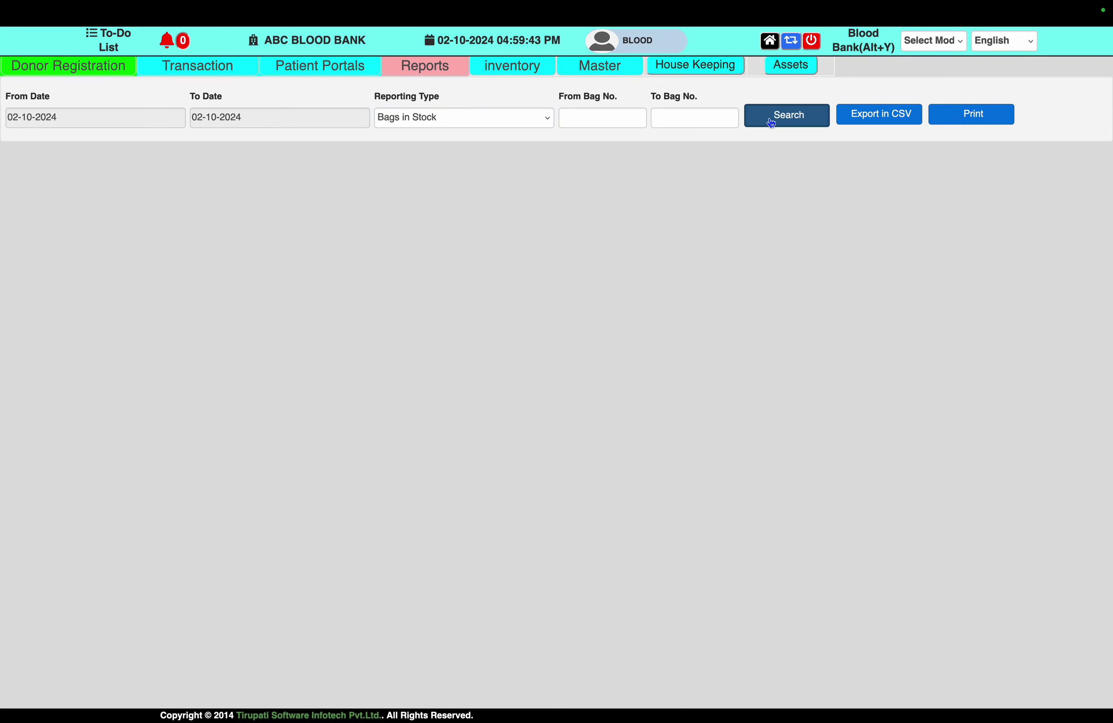
pyautogui.scroll(-10, 734, 384)
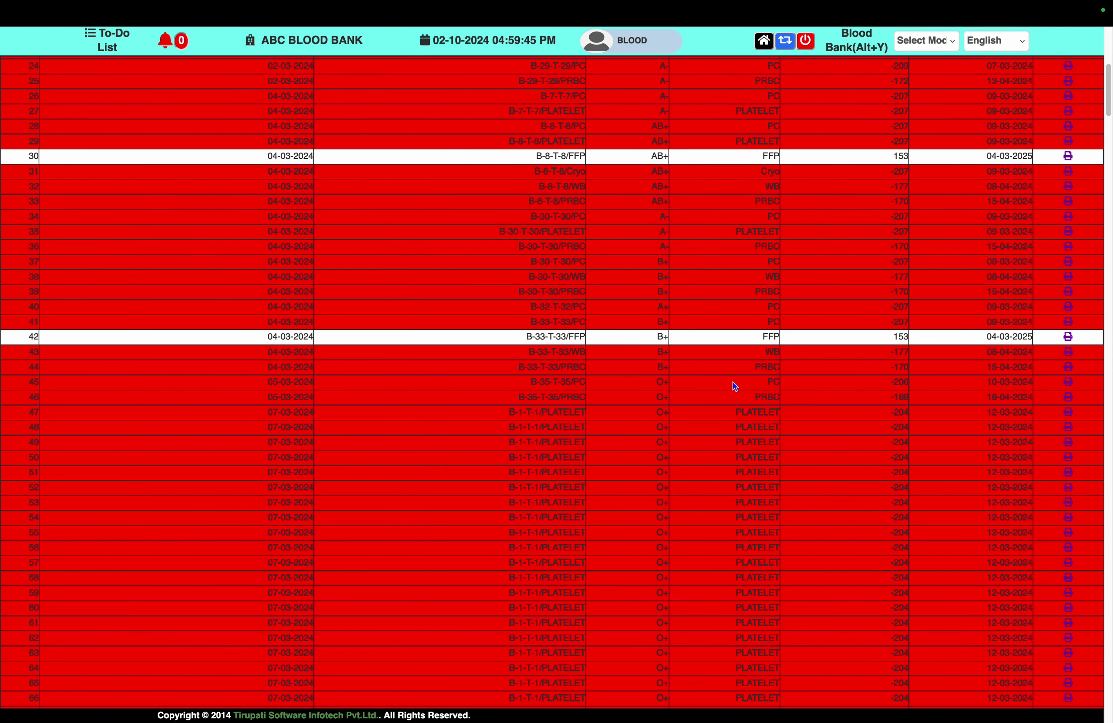
# Find 'B-80' on the page and highlight the four B-80 component bag rows
pyautogui.press('super+f')
pyautogui.write('B-80')
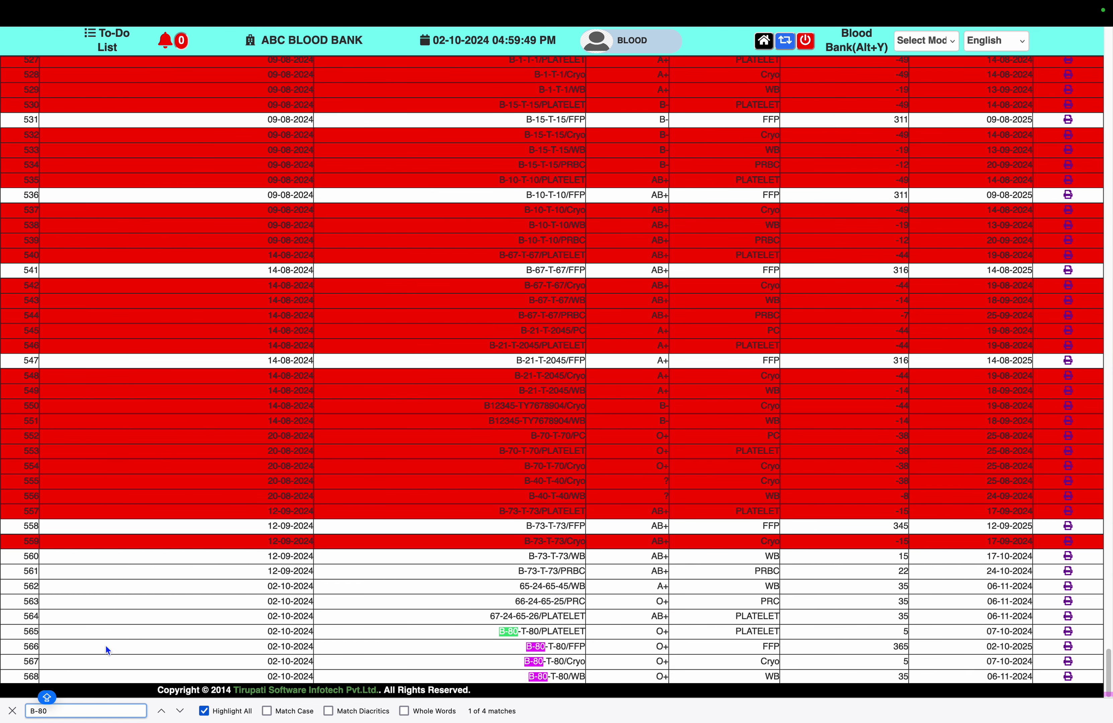
pyautogui.moveTo(23, 635); pyautogui.dragTo(1061, 678)
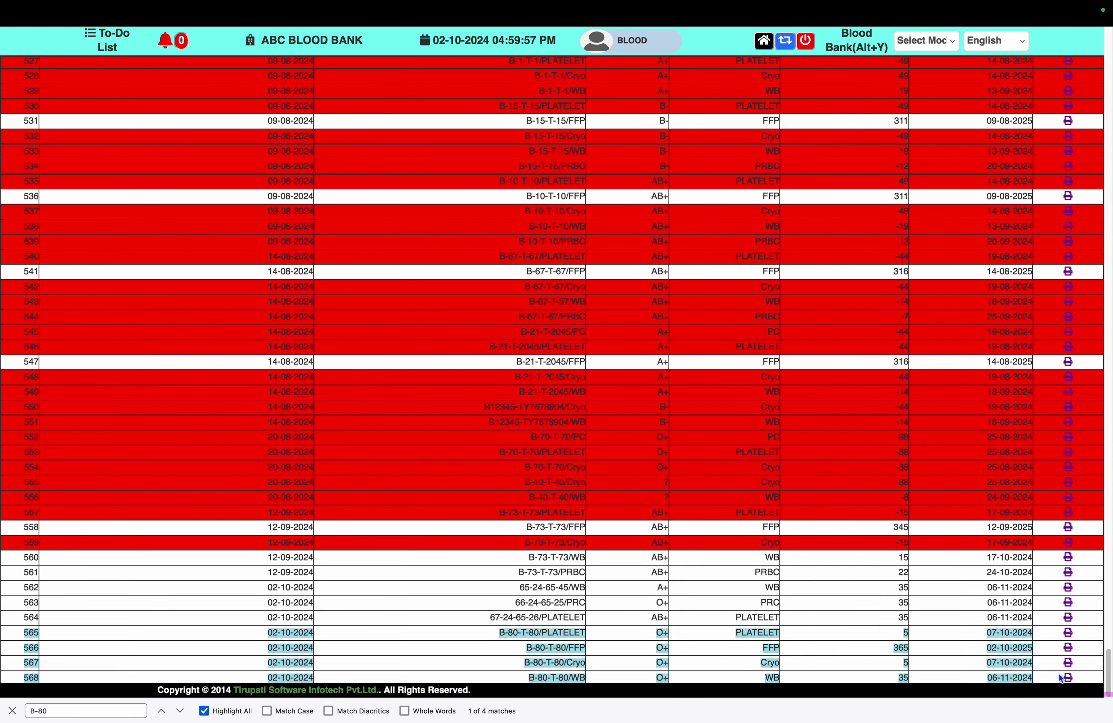
pyautogui.scroll(3, 1060, 674)
pyautogui.scroll(20, 1060, 674)
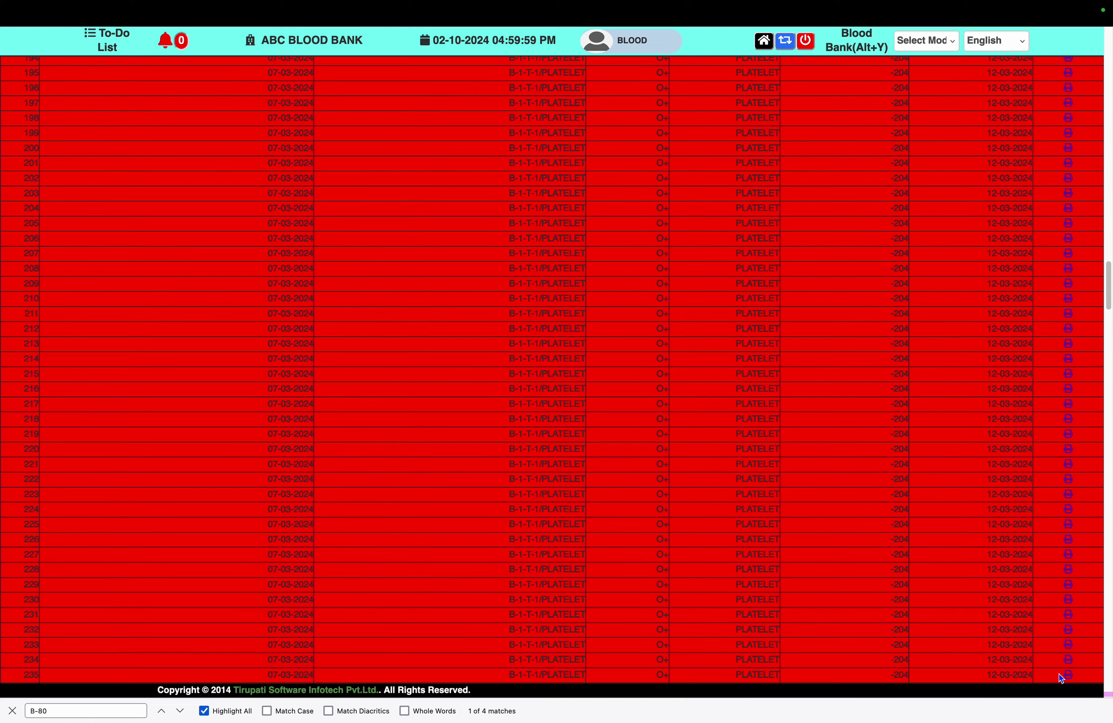
pyautogui.scroll(15, 1059, 674)
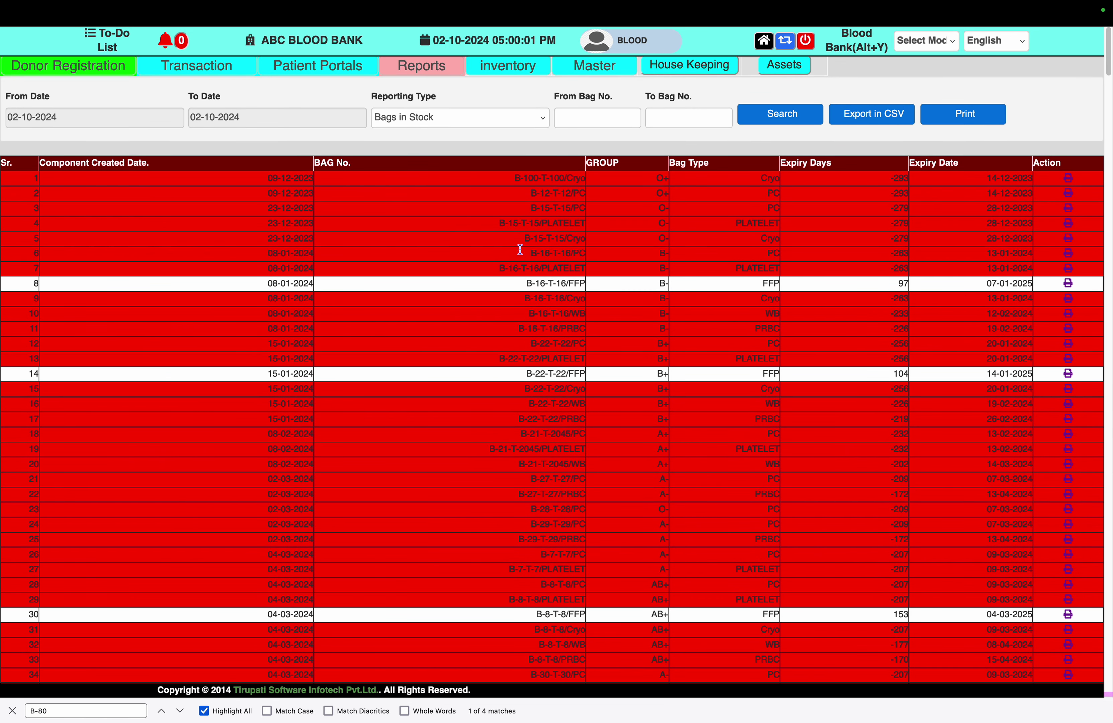
# Run the Blood Stock Report to get per-group component counts totalling 536 bags
pyautogui.click(445, 119)
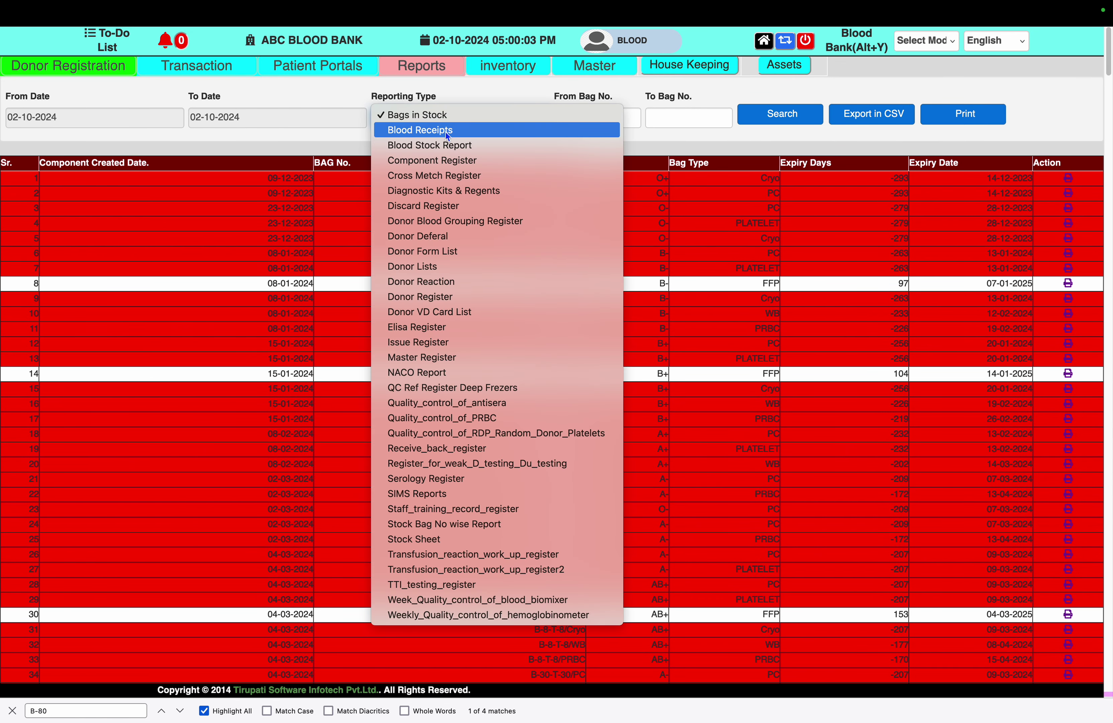
pyautogui.click(446, 144)
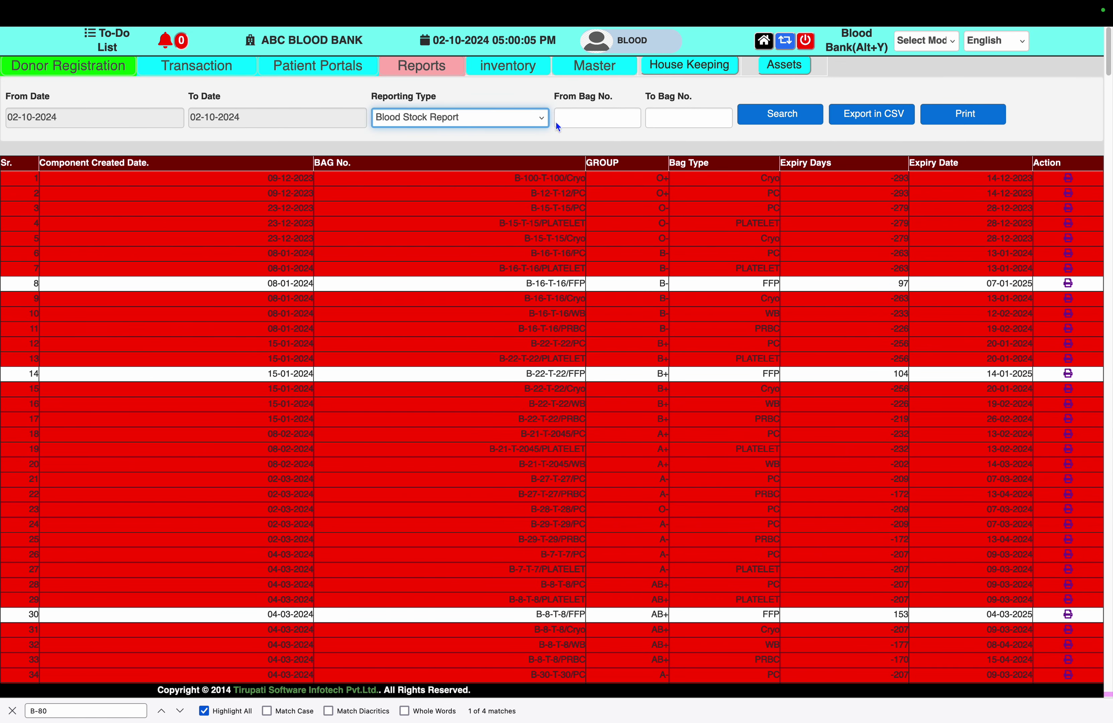
pyautogui.click(770, 121)
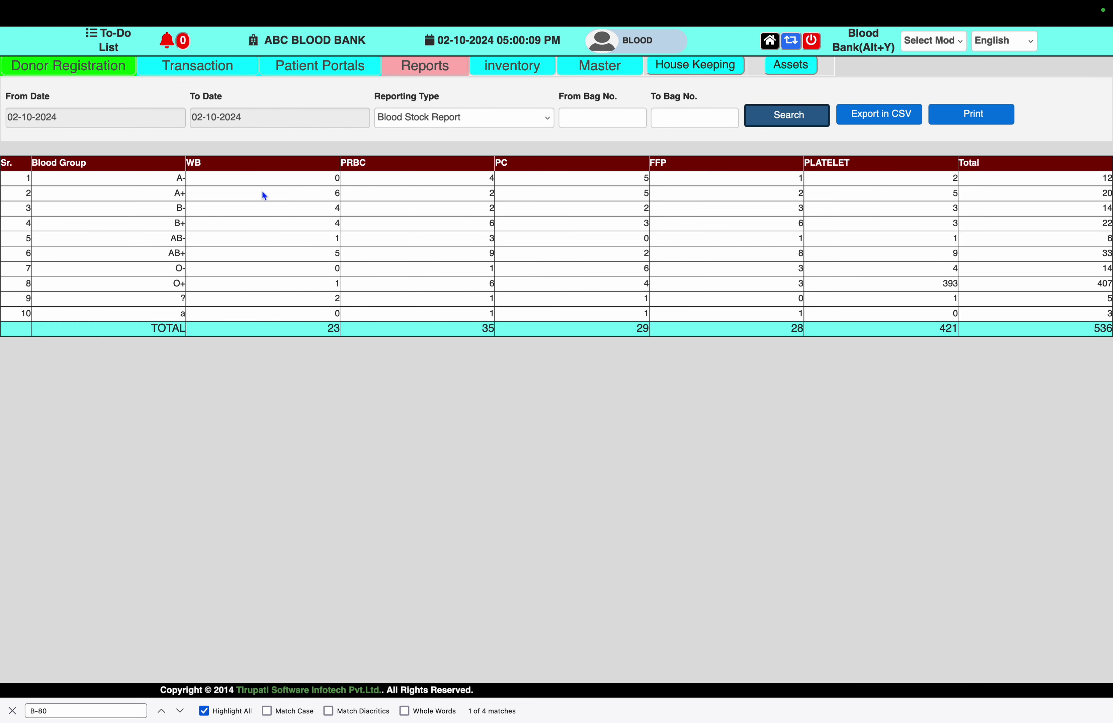
pyautogui.click(337, 192)
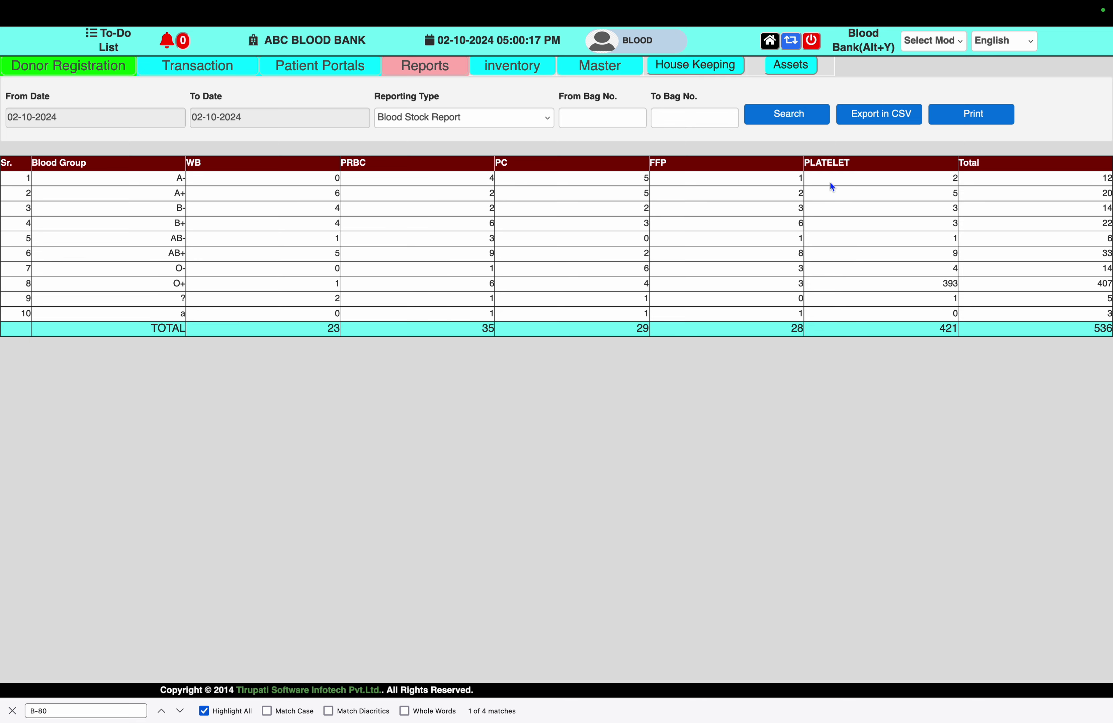
# Open the Patient Registration form under Transaction > Patient Portals
pyautogui.click(219, 72)
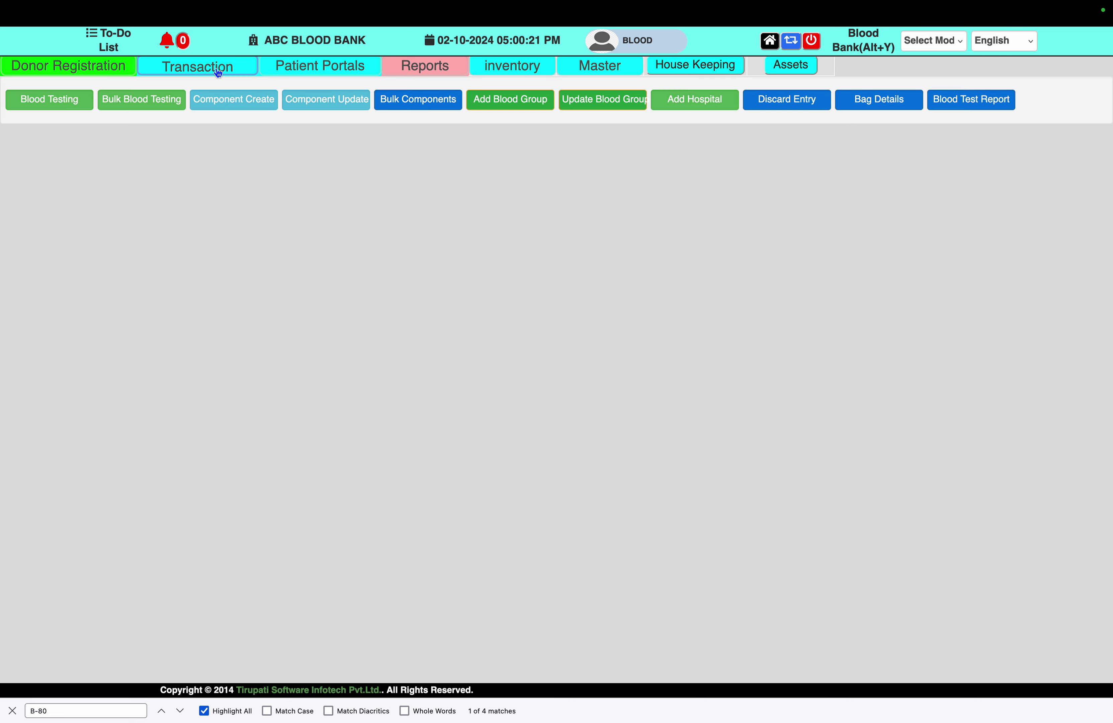
pyautogui.click(323, 72)
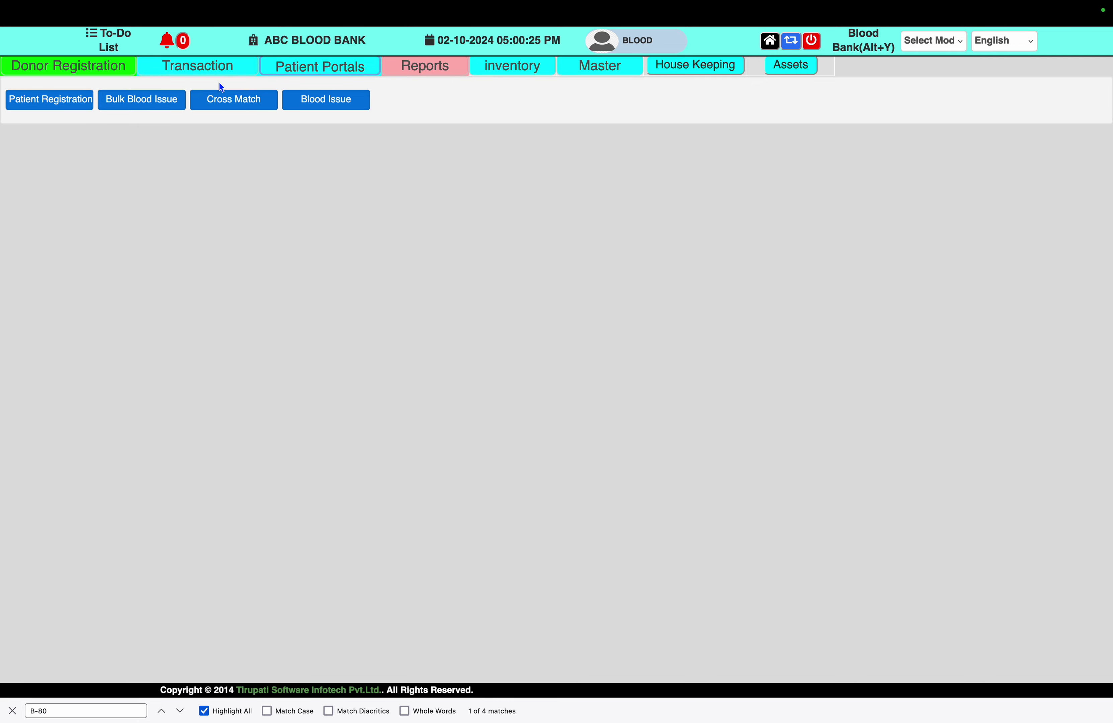
pyautogui.click(68, 108)
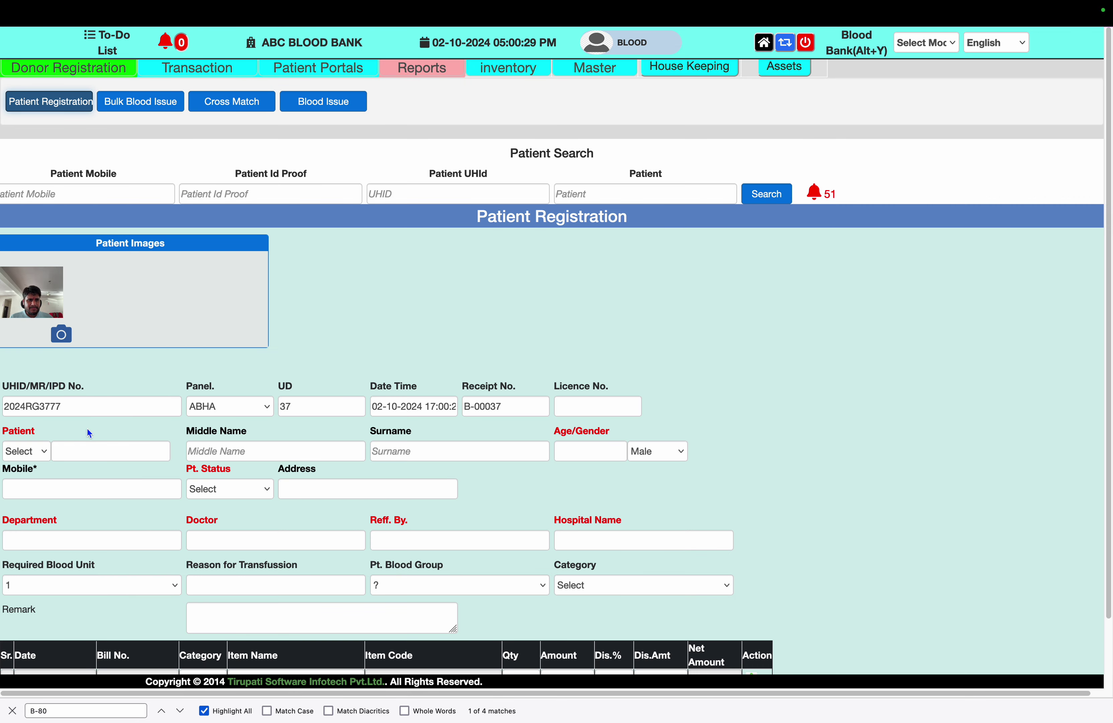
# Set title Mr. and enter the patient's first, middle and surname
pyautogui.click(36, 459)
pyautogui.click(27, 463)
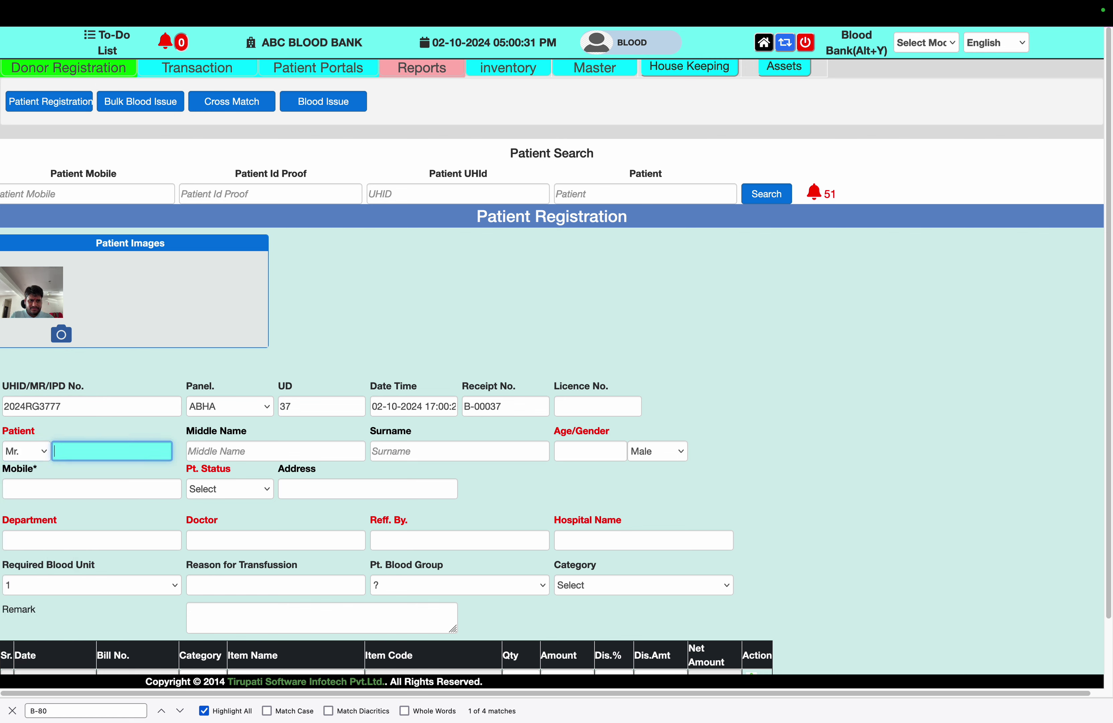
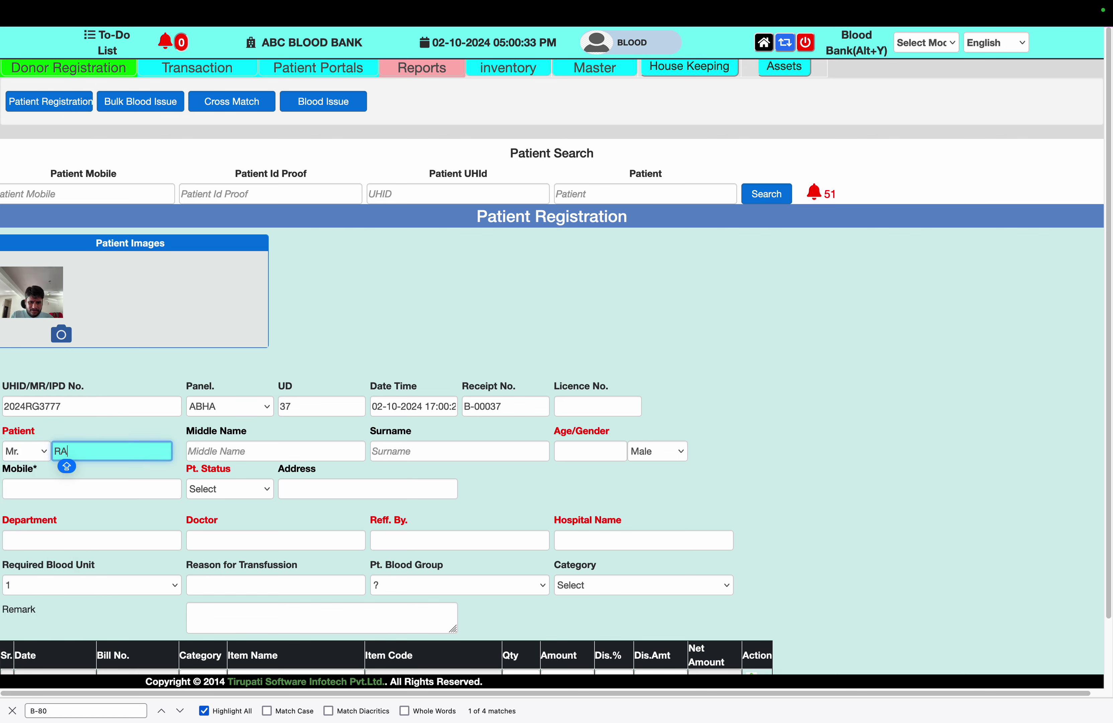
pyautogui.press('Tab')
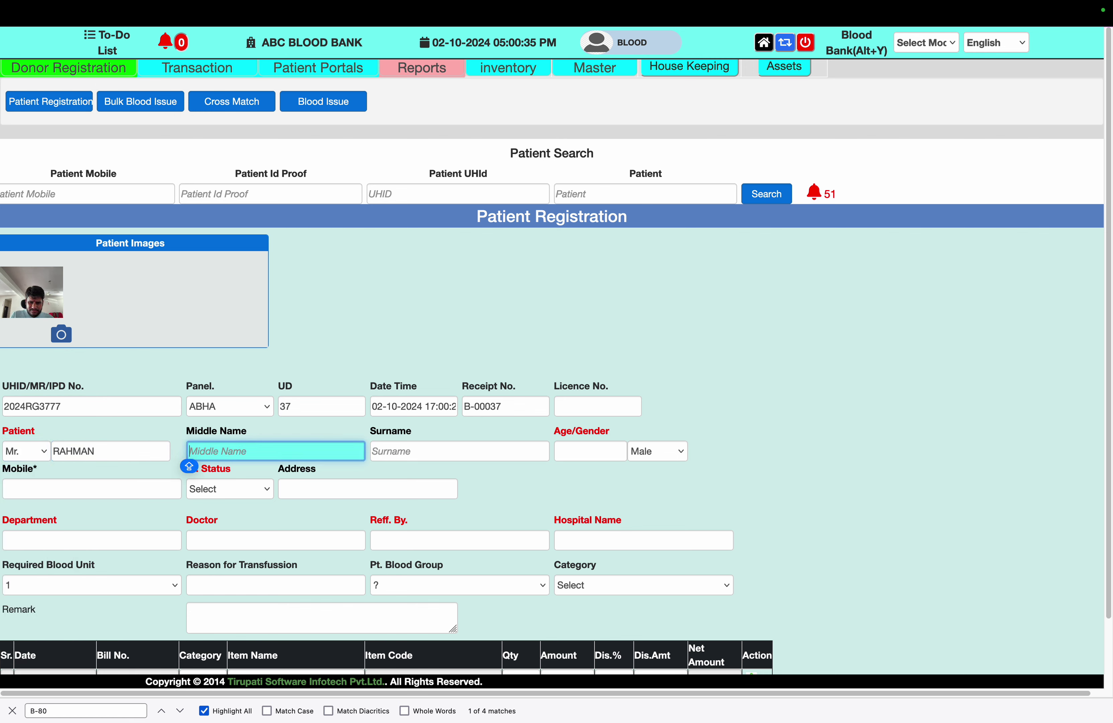
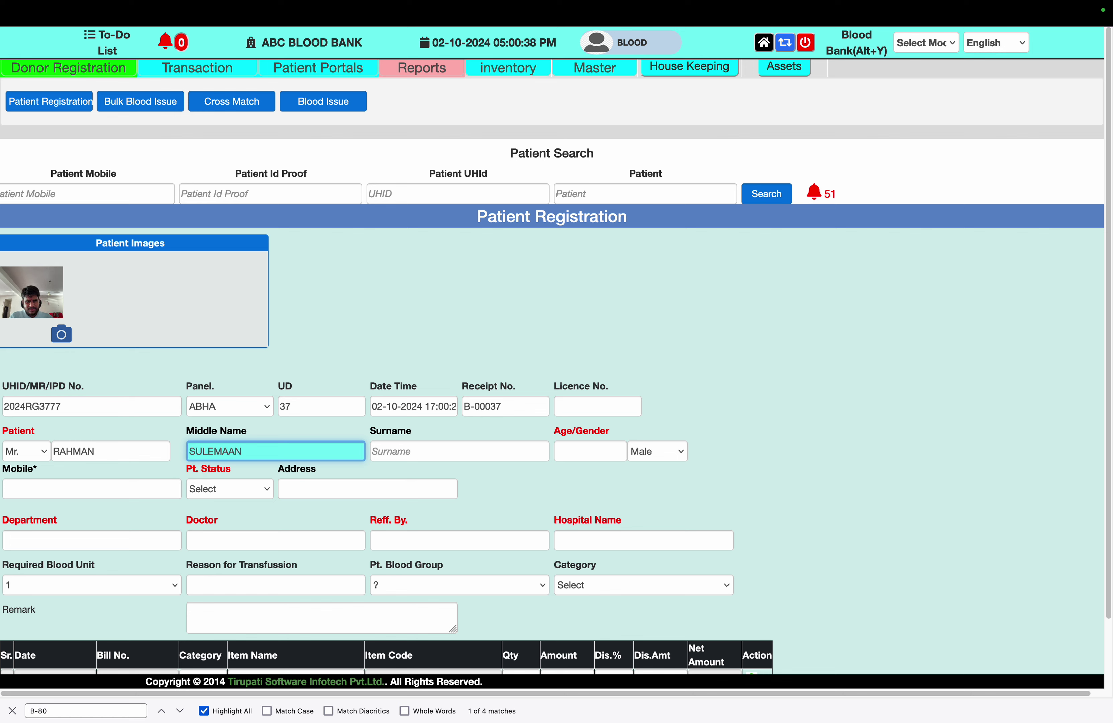
pyautogui.press('Tab')
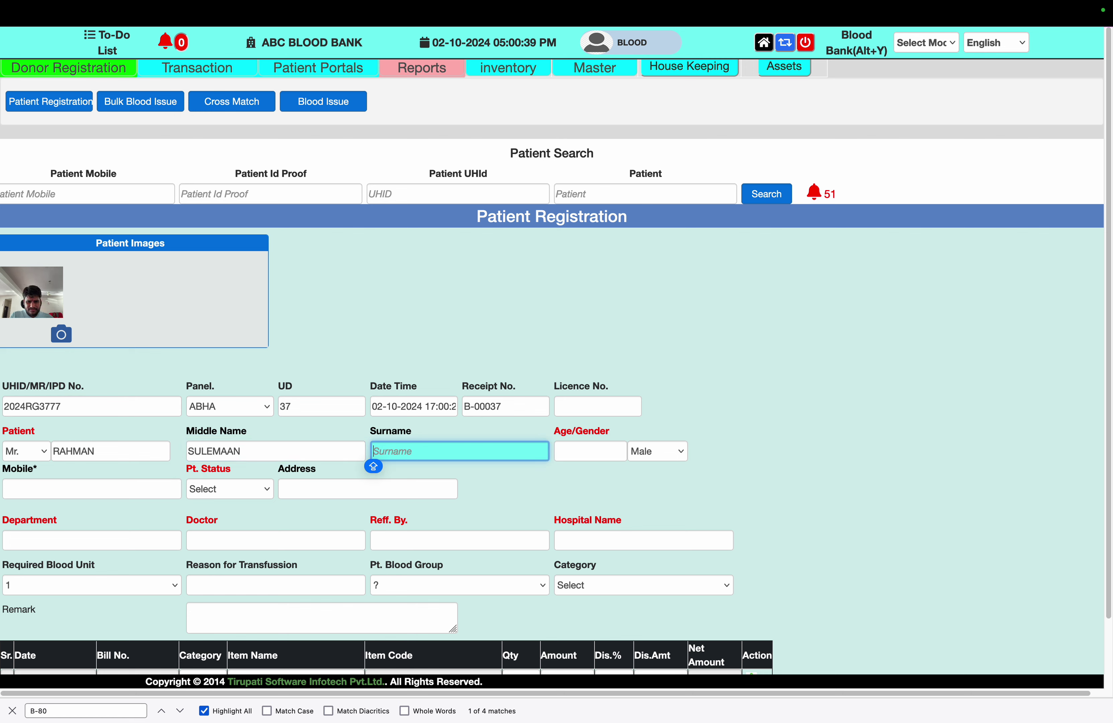
# Fill in age 34 and the patient's mobile number
pyautogui.press('Tab')
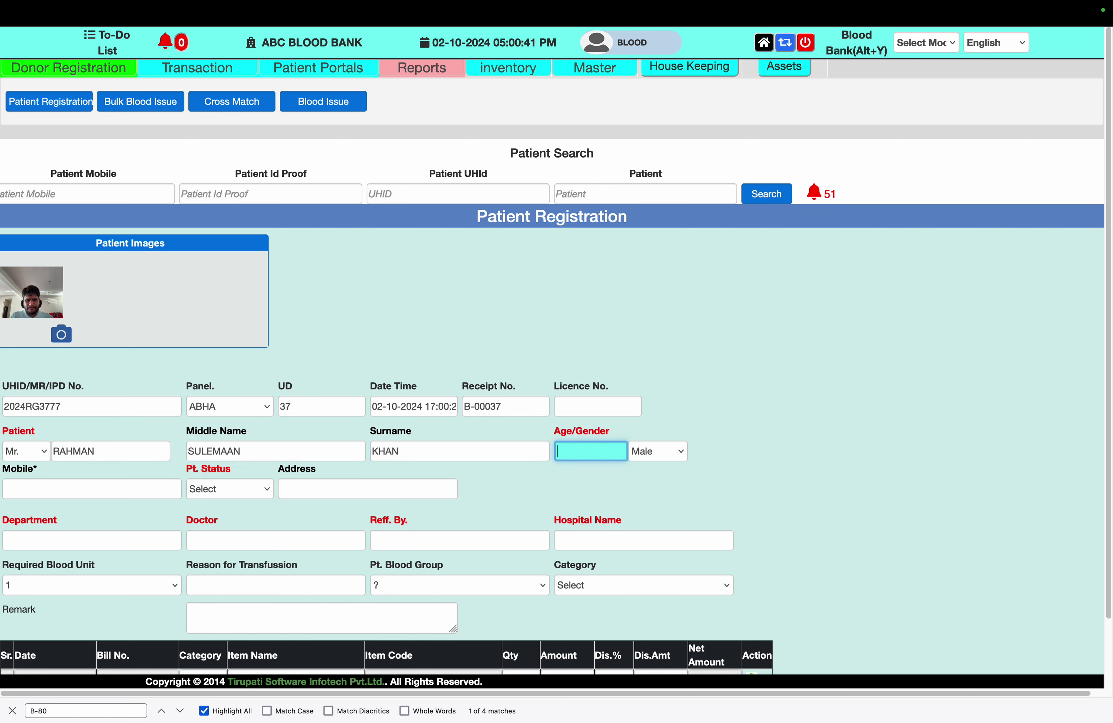
pyautogui.click(64, 493)
pyautogui.write('98')
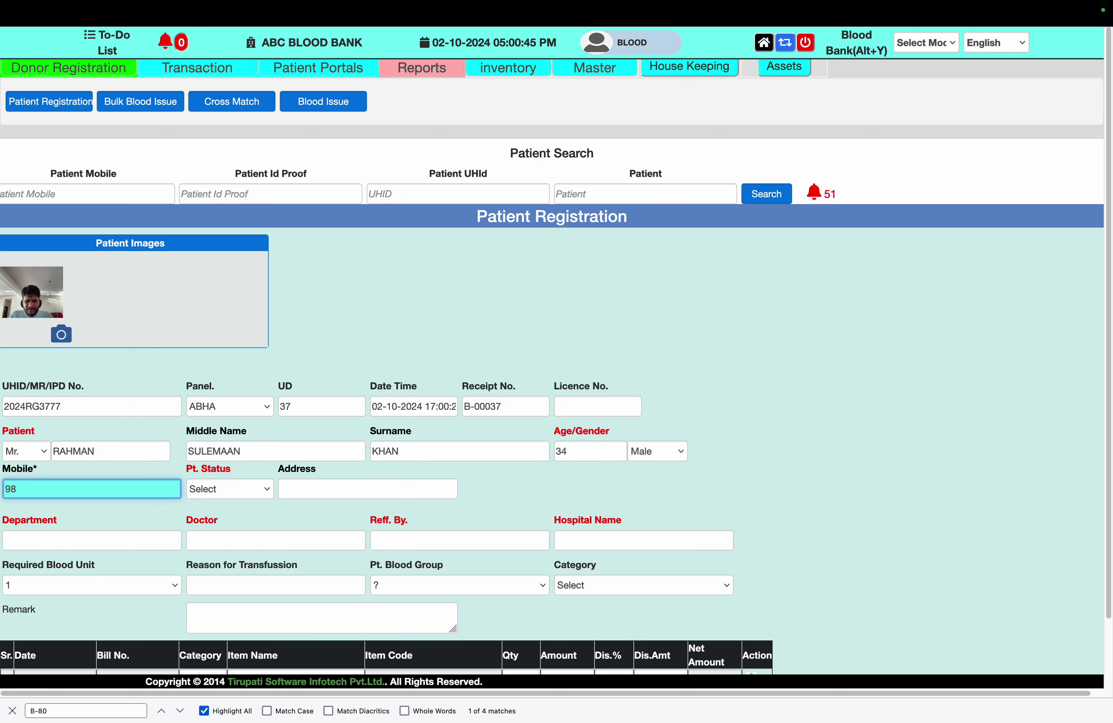
pyautogui.write('76543210')
pyautogui.press('Tab')
pyautogui.scroll(-1, 258, 440)
# Set the patient status to Adult (18-125)
pyautogui.scroll(-5, 258, 441)
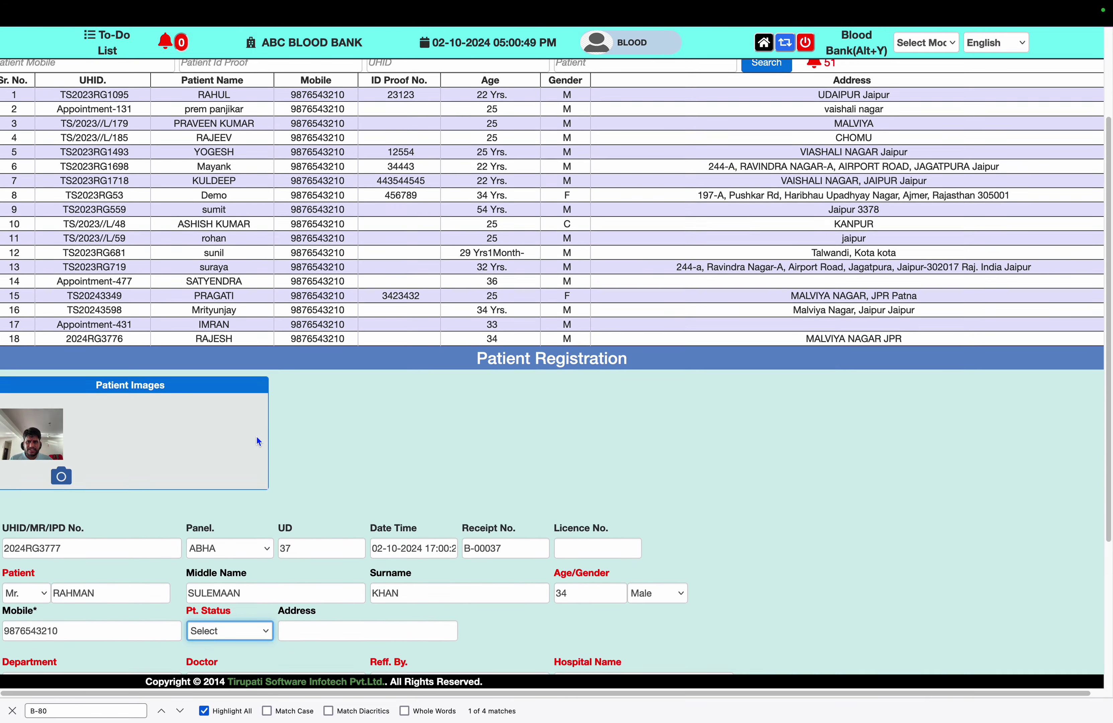
pyautogui.scroll(3, 258, 439)
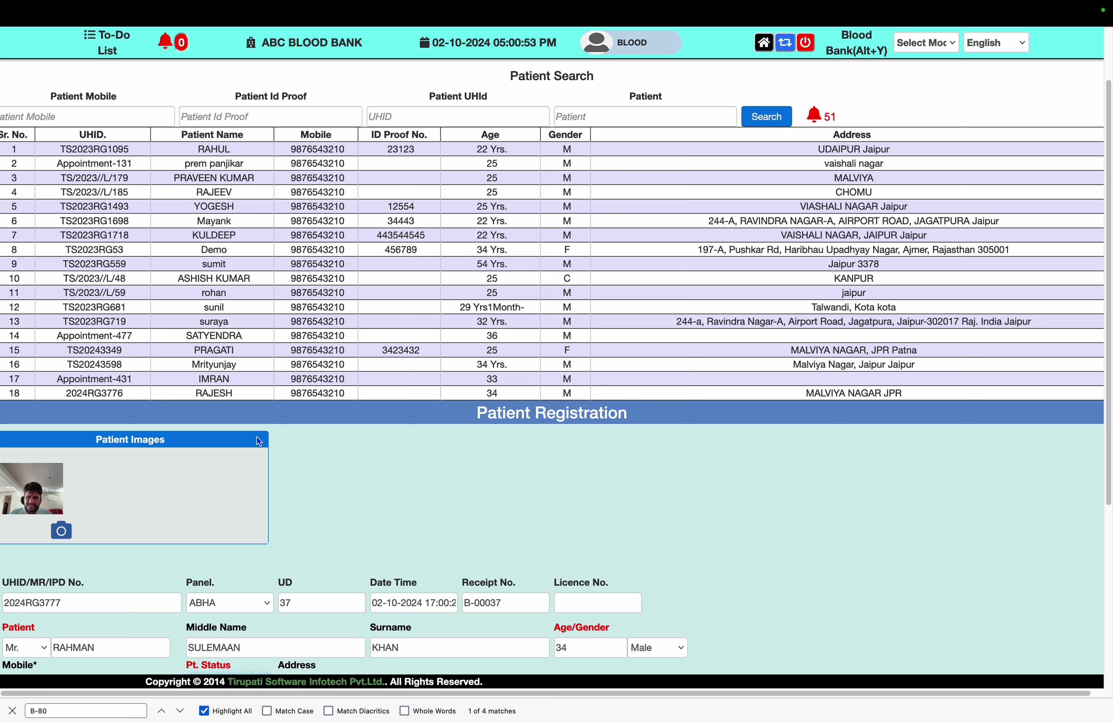
pyautogui.scroll(-2, 259, 441)
pyautogui.scroll(-3, 256, 437)
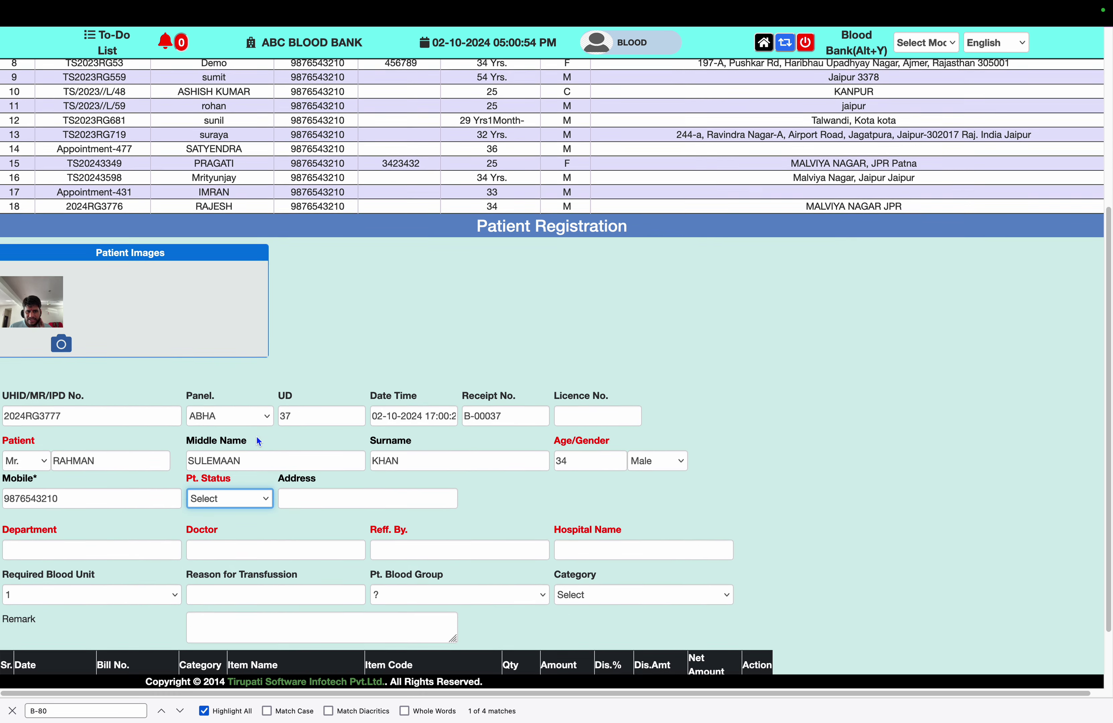
pyautogui.click(250, 470)
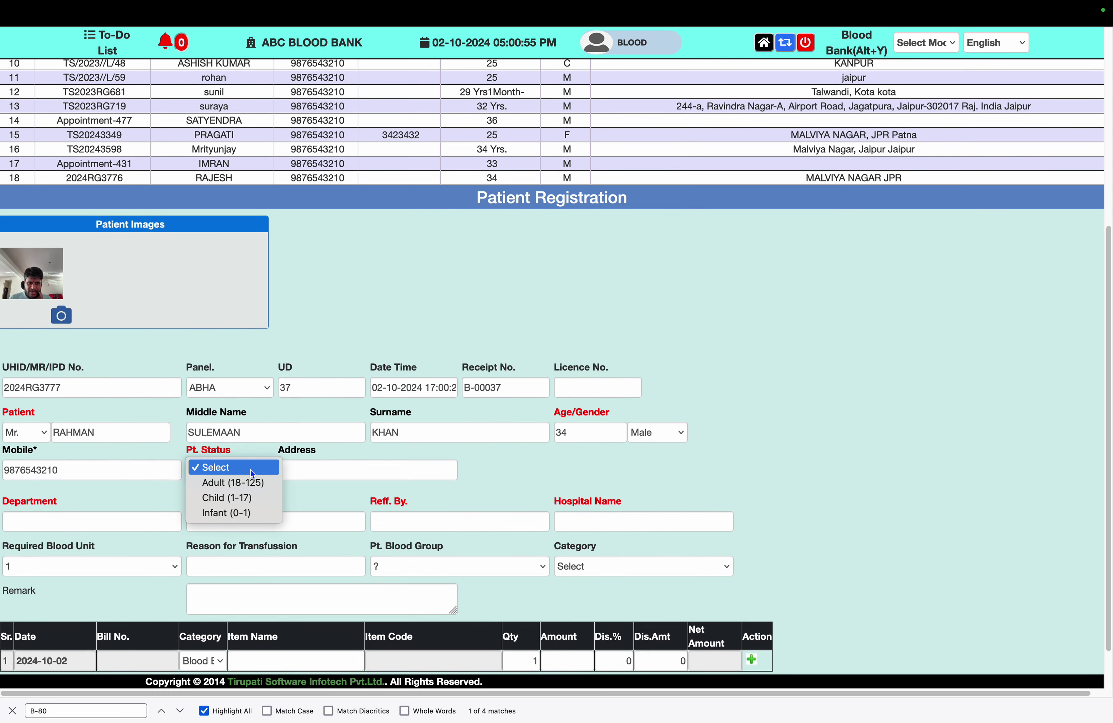
pyautogui.click(251, 487)
# Enter the patient's address and begin a Department search
pyautogui.click(336, 470)
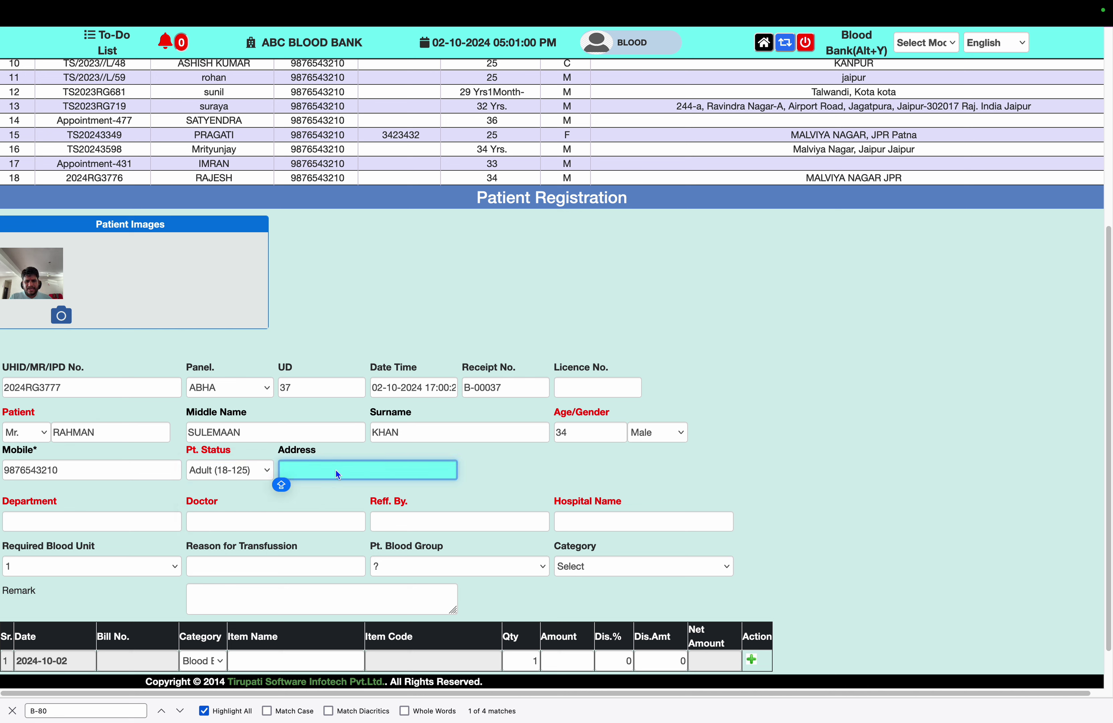
pyautogui.write('PESHWAR, ')
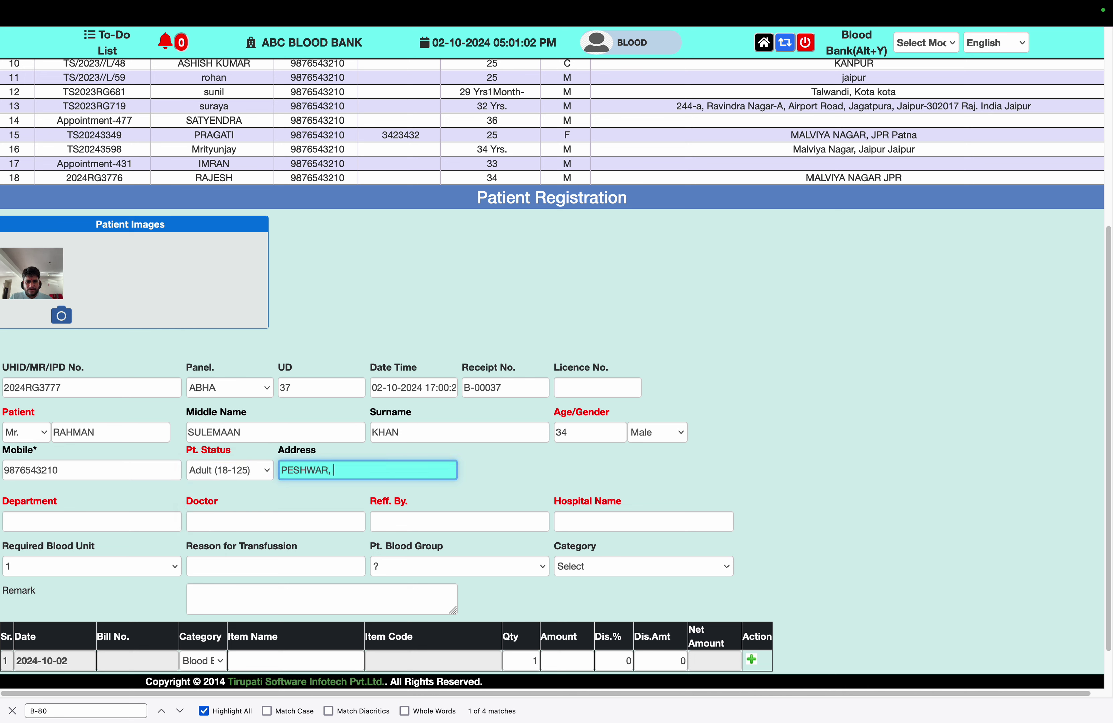
pyautogui.write('PAK')
pyautogui.press('Tab')
pyautogui.write('G')
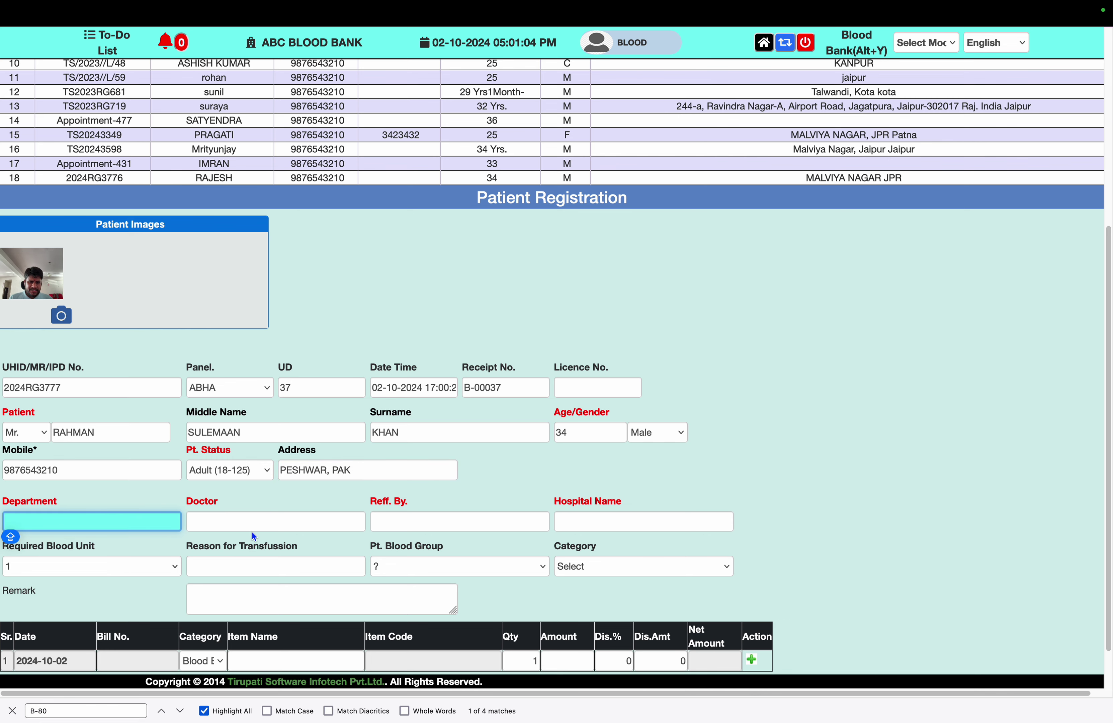
pyautogui.scroll(-2, 186, 570)
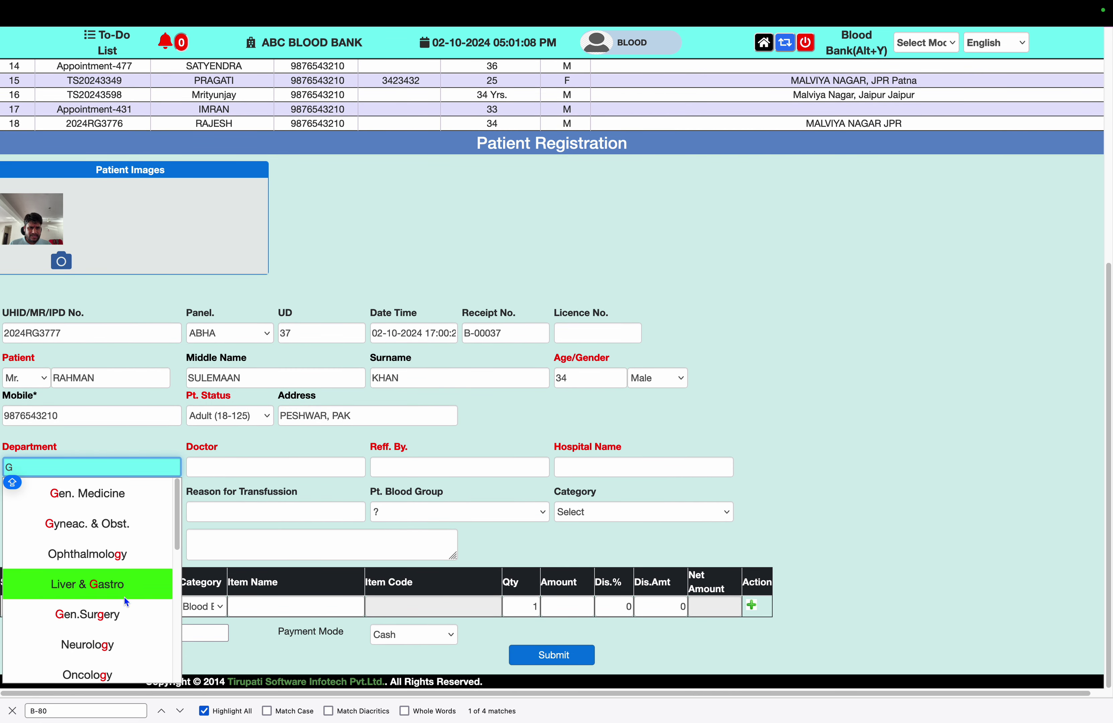
# Set the department to Orthopedics and pick the treating doctor and referrer
pyautogui.press('BackSpace')
pyautogui.write('ORT')
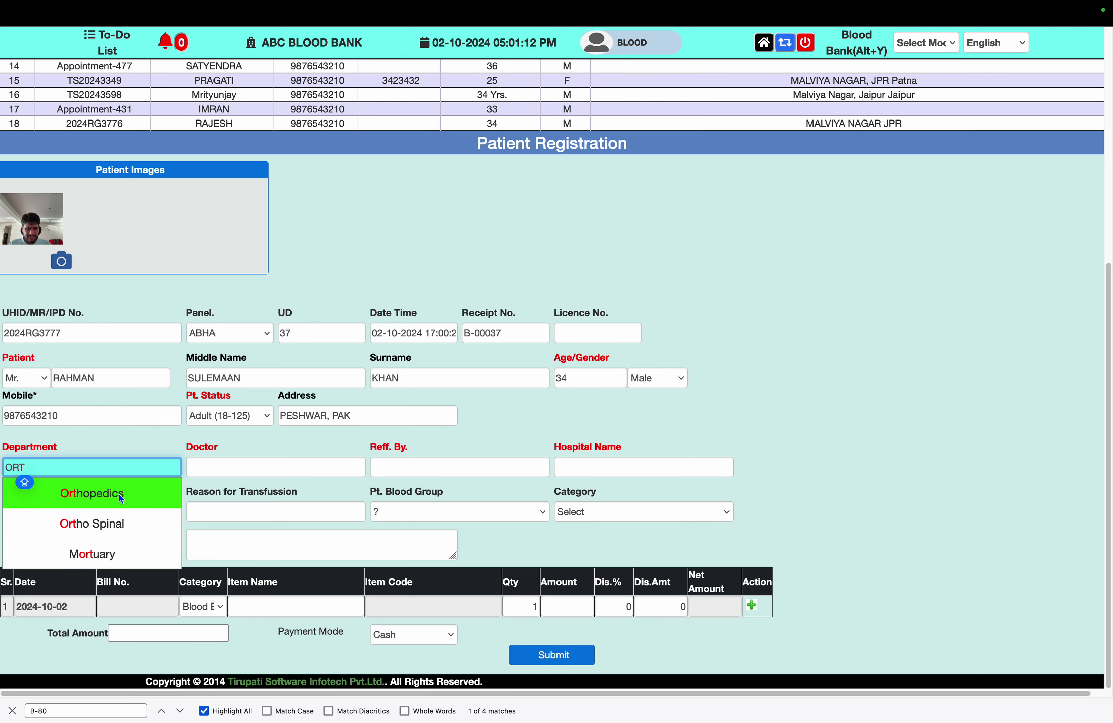
pyautogui.click(119, 494)
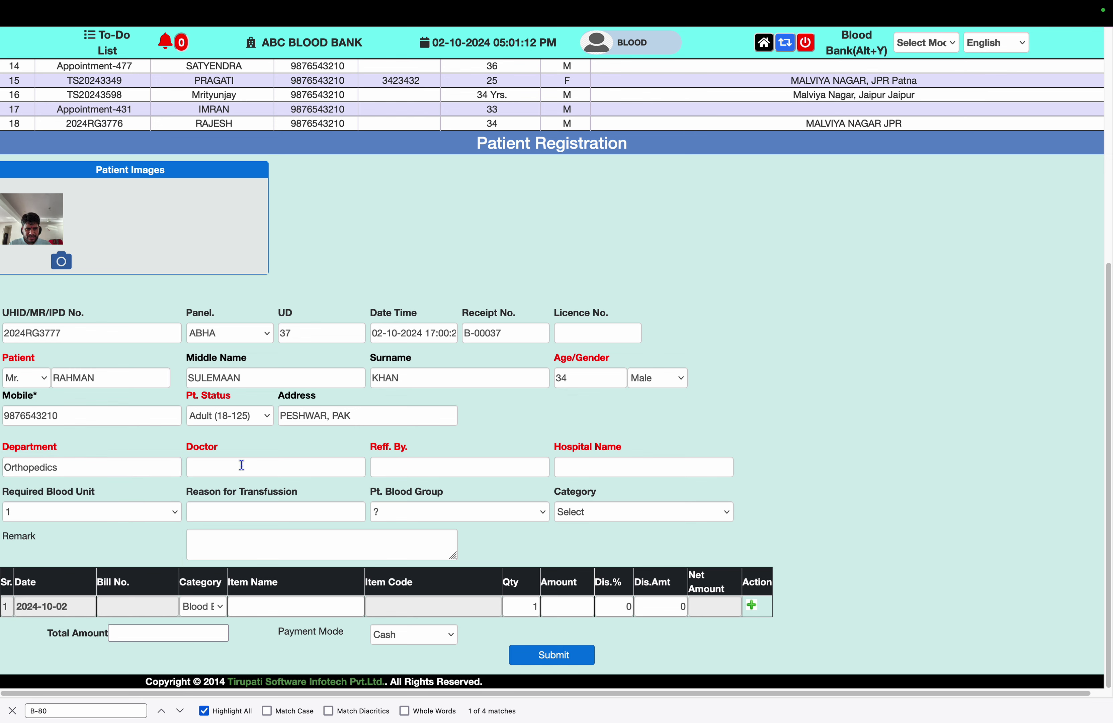
pyautogui.click(241, 465)
pyautogui.write('A')
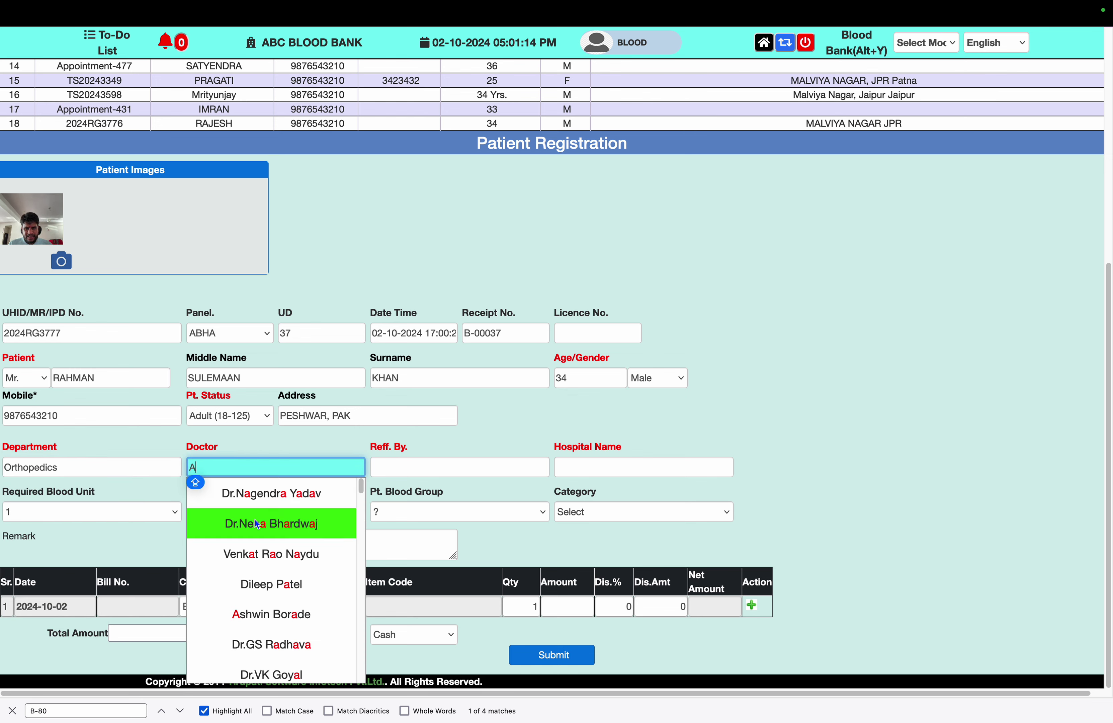
pyautogui.click(270, 497)
pyautogui.click(407, 466)
pyautogui.write('A')
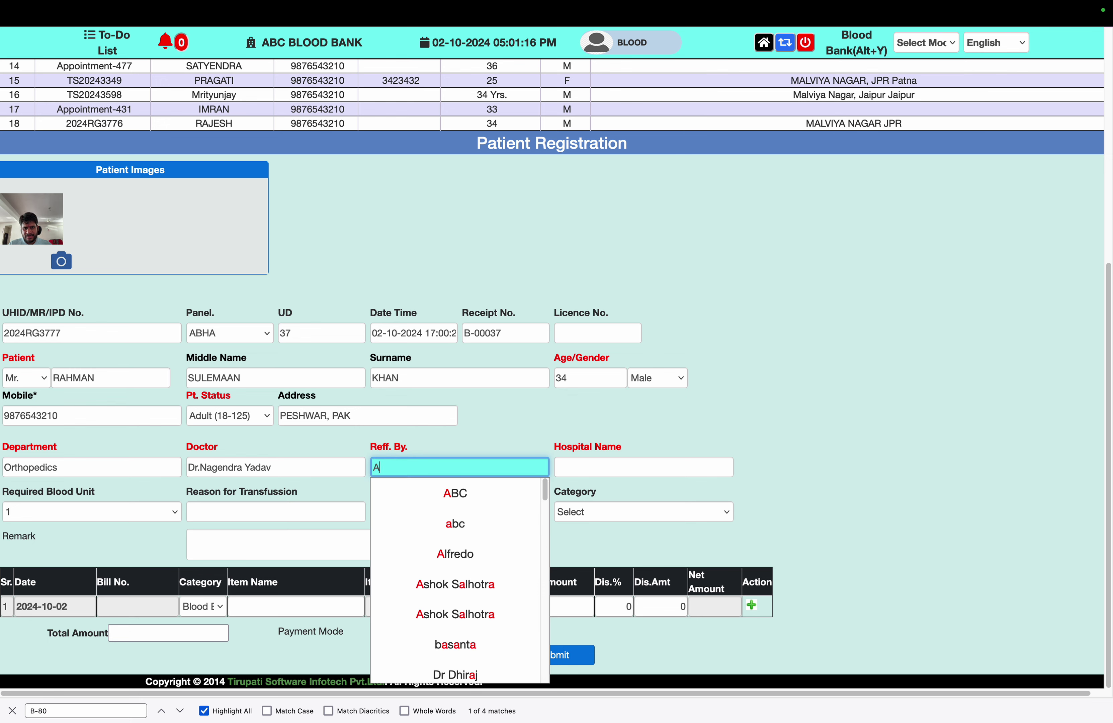
pyautogui.click(453, 581)
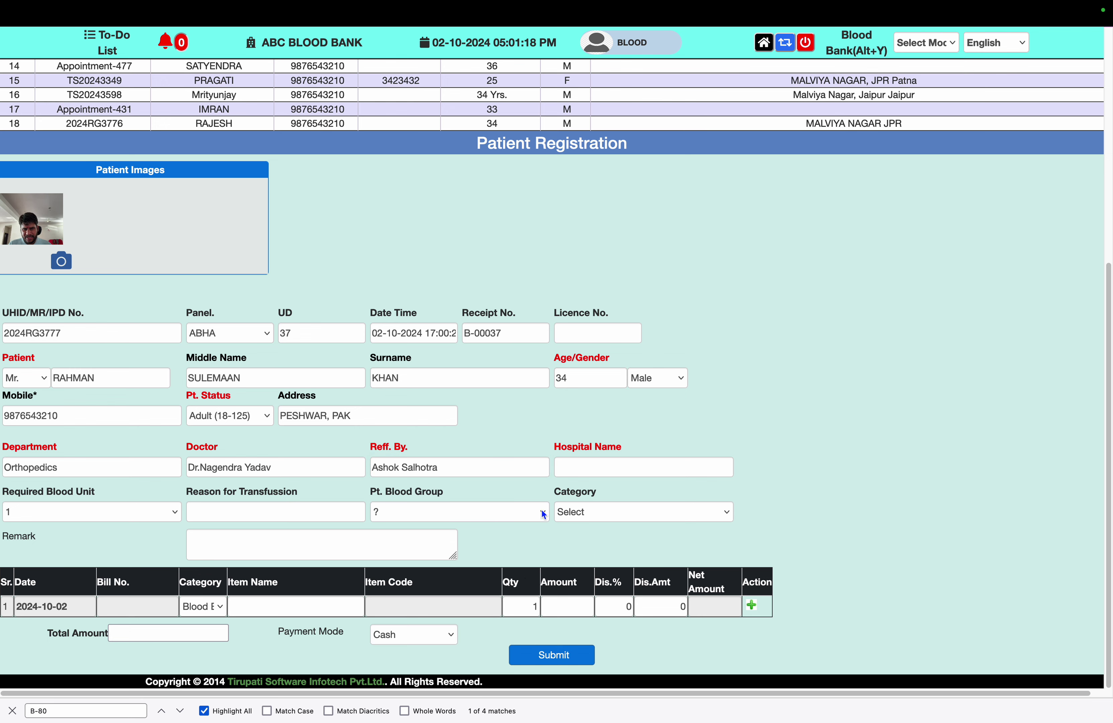
# Enter hospital 'BINIQ HOSPIAL, QUATA', 2 blood units, group O- and category Rush
pyautogui.click(577, 469)
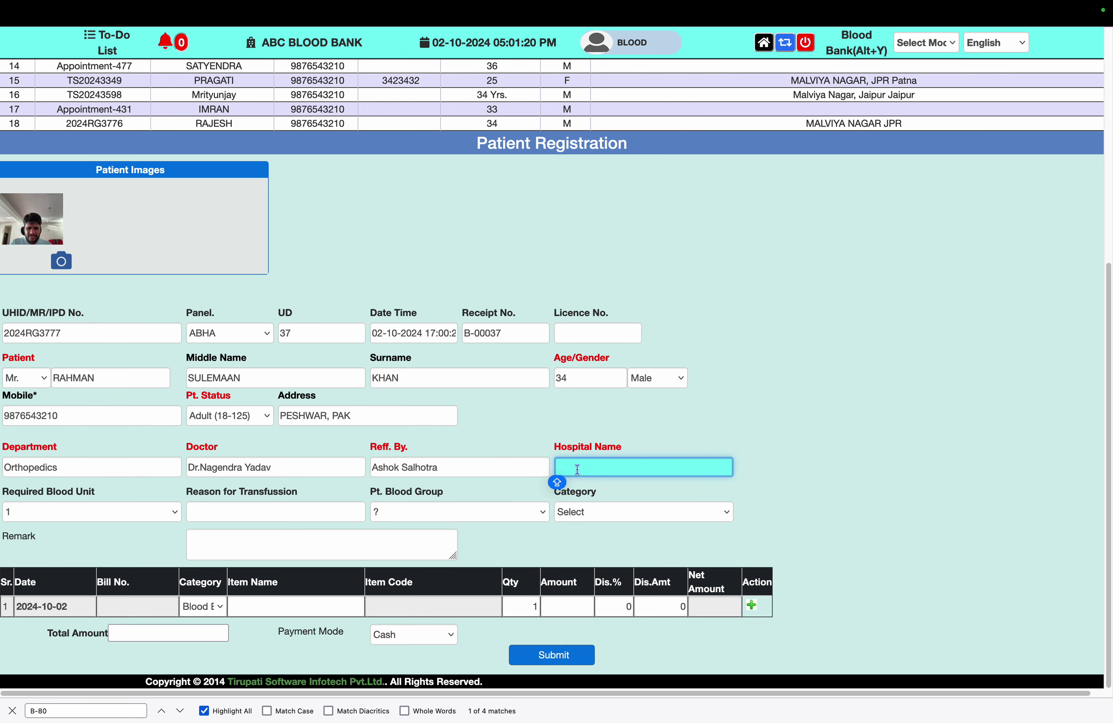
pyautogui.write('BINIQ HOSPIAL')
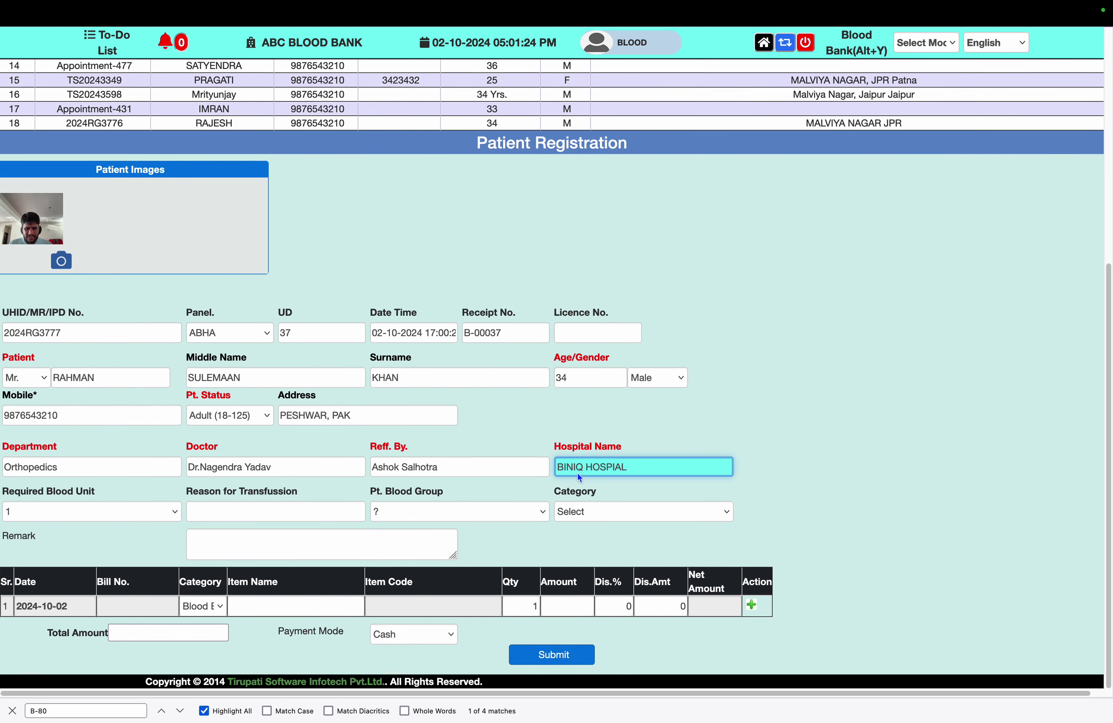
pyautogui.write(',')
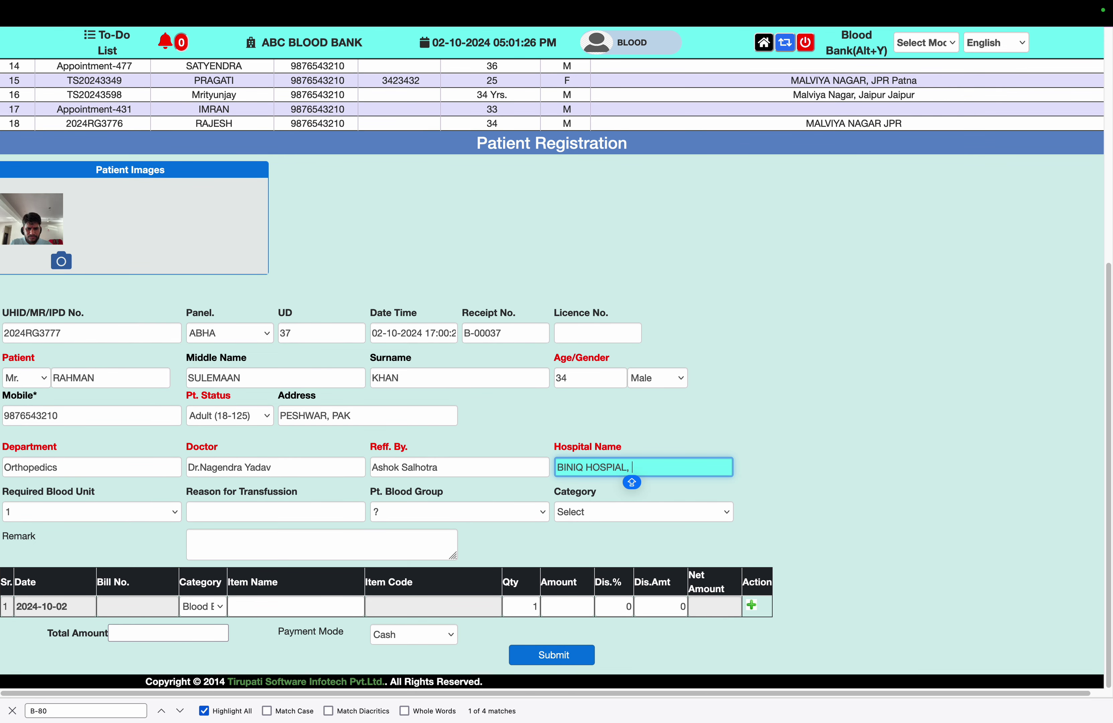
pyautogui.write(' QUATA')
pyautogui.press('Tab')
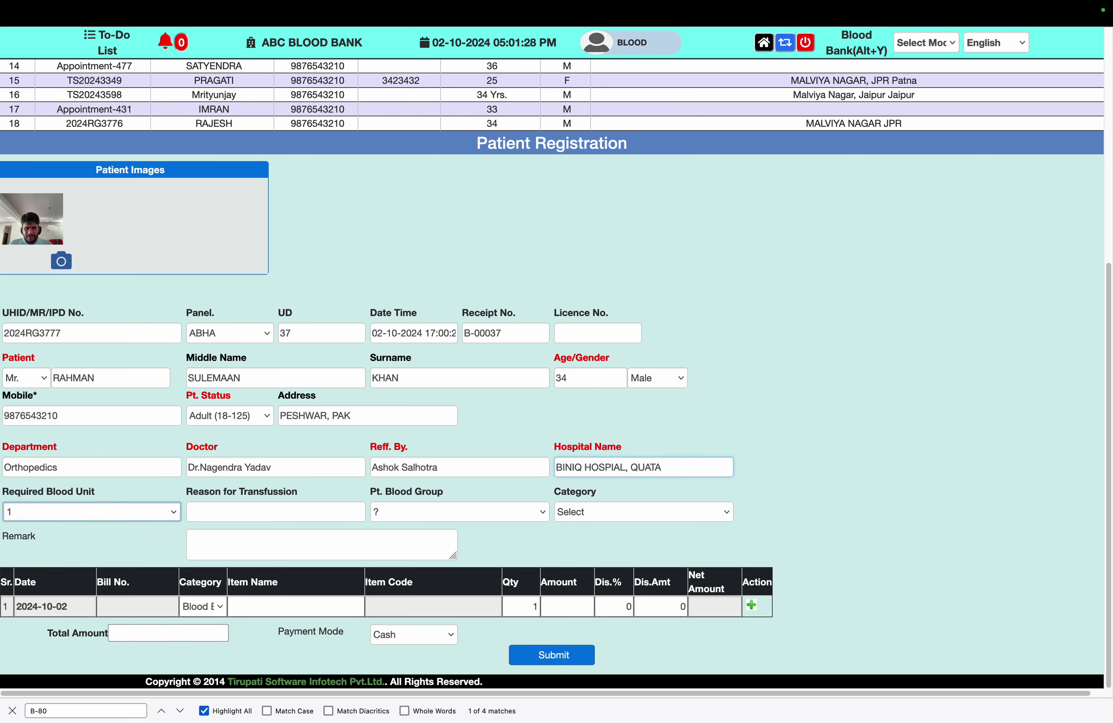
pyautogui.click(99, 514)
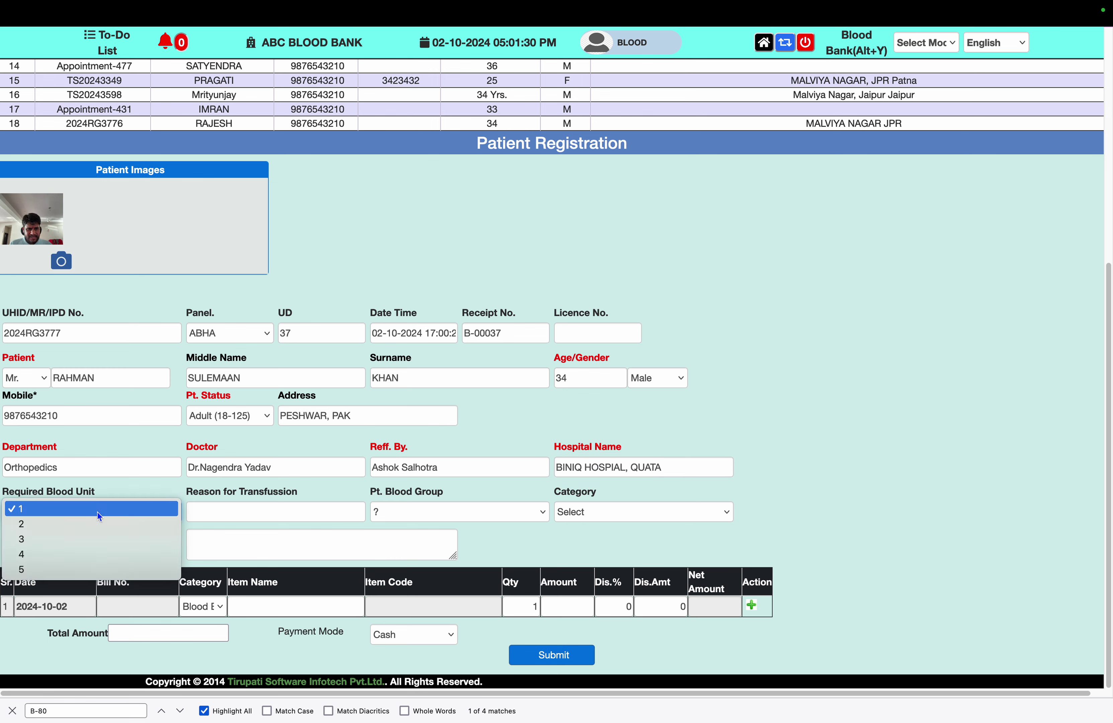
pyautogui.click(98, 525)
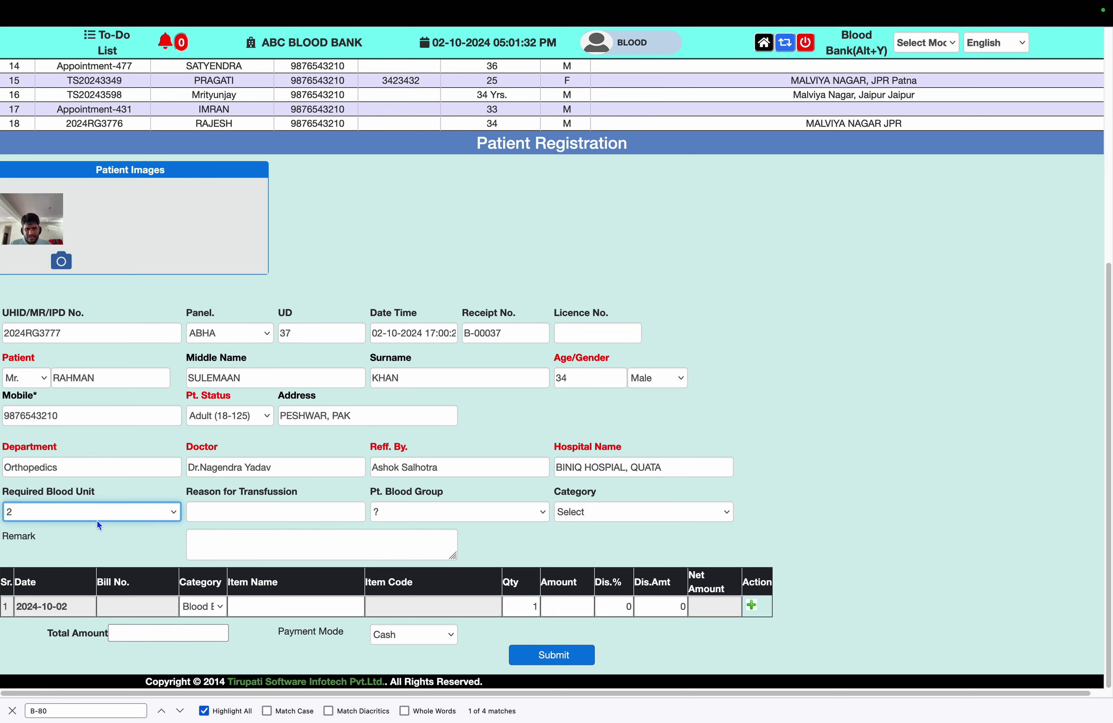
pyautogui.click(420, 518)
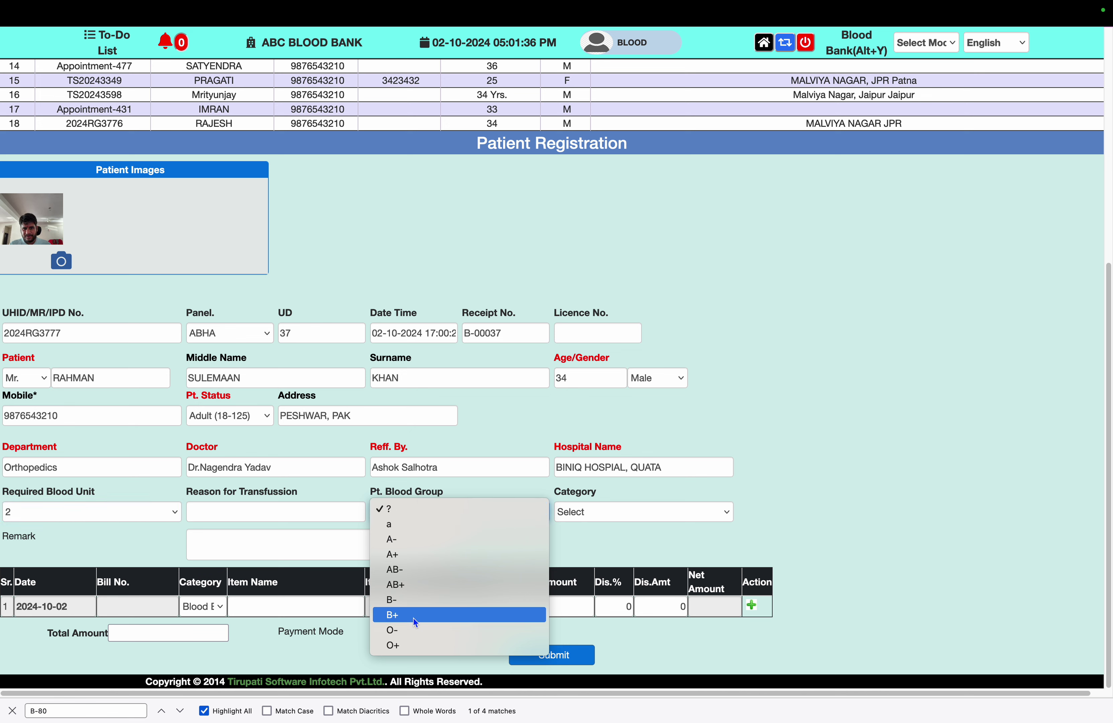
pyautogui.click(410, 629)
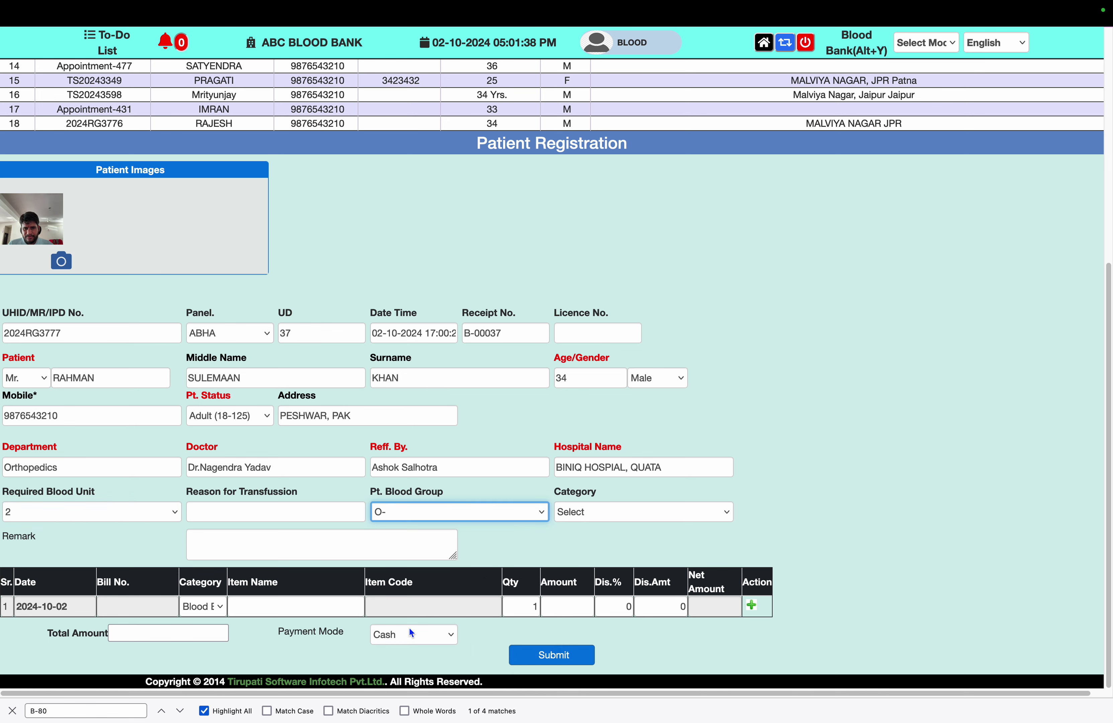
pyautogui.click(610, 515)
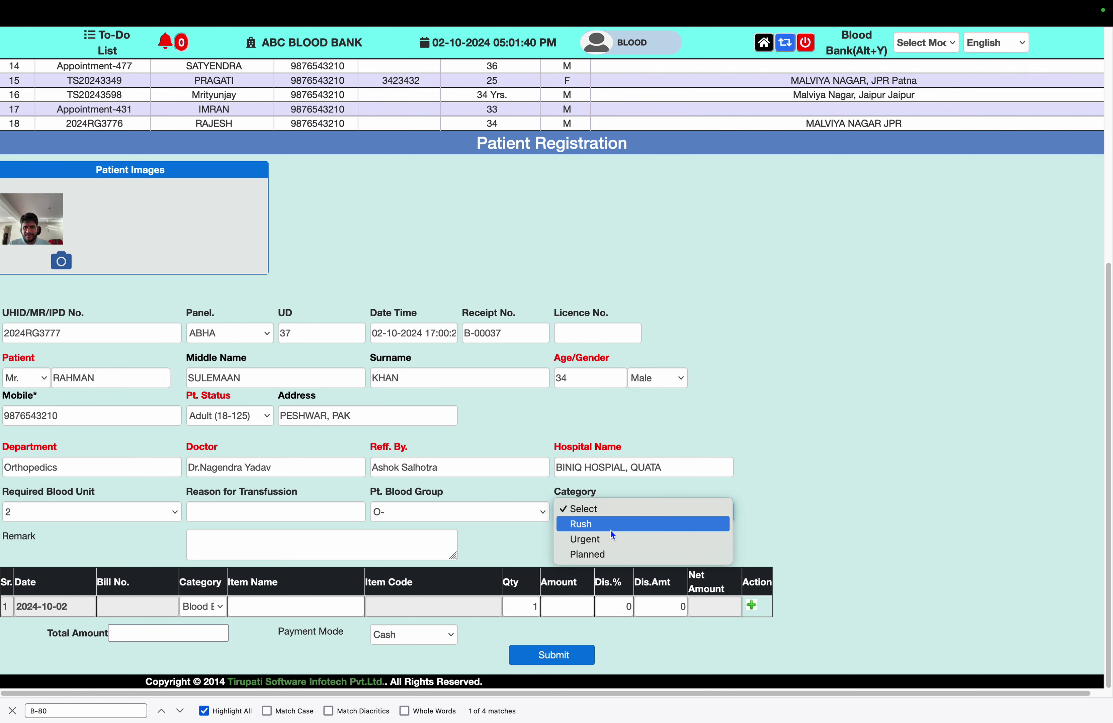
pyautogui.click(611, 531)
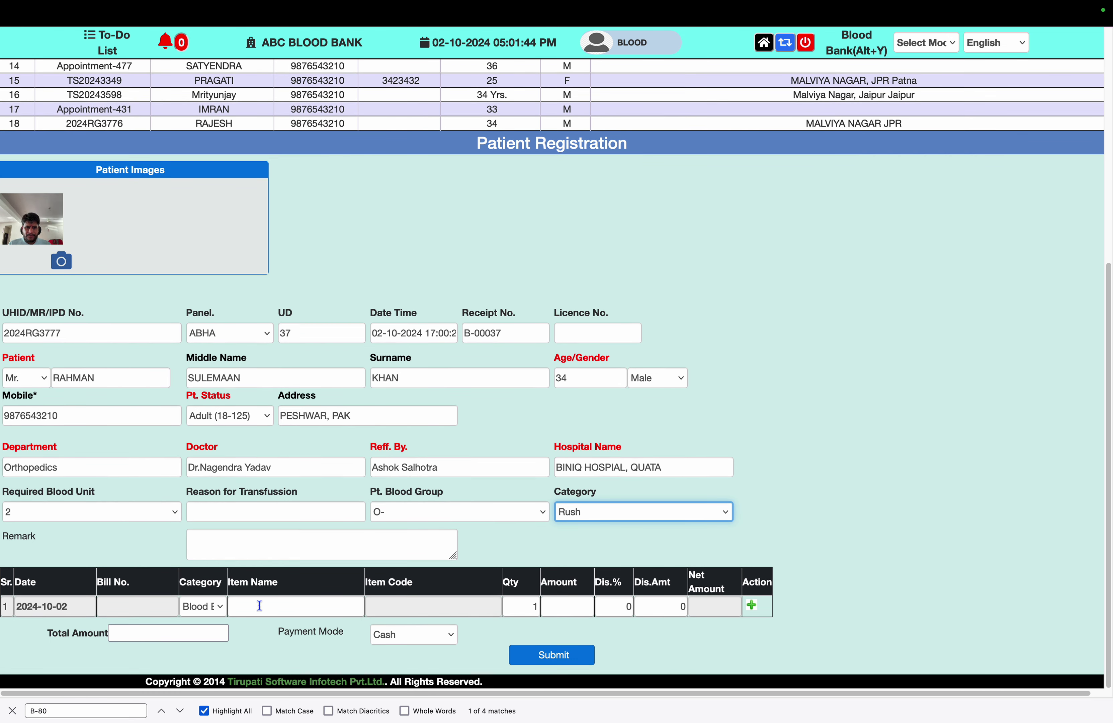
pyautogui.click(247, 612)
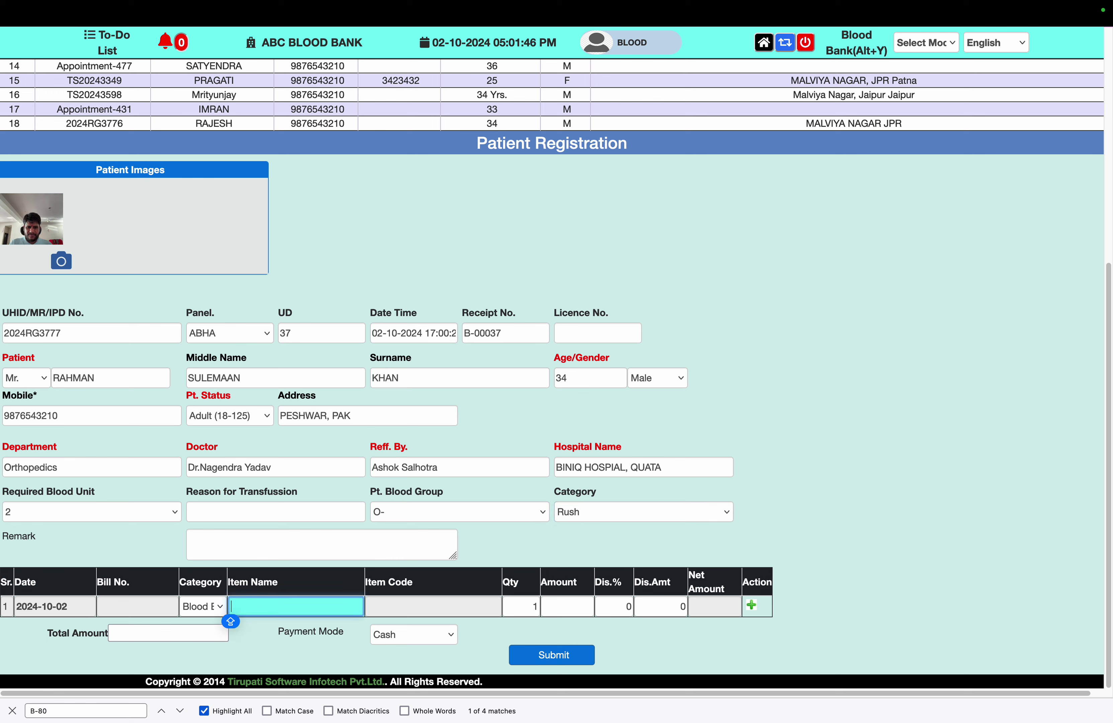
# Add WB-WHOLE BLOOD and FFP-FRESH FROZEN PLASMA as the two bill items
pyautogui.write('WQ')
pyautogui.press('BackSpace')
pyautogui.press('Down')
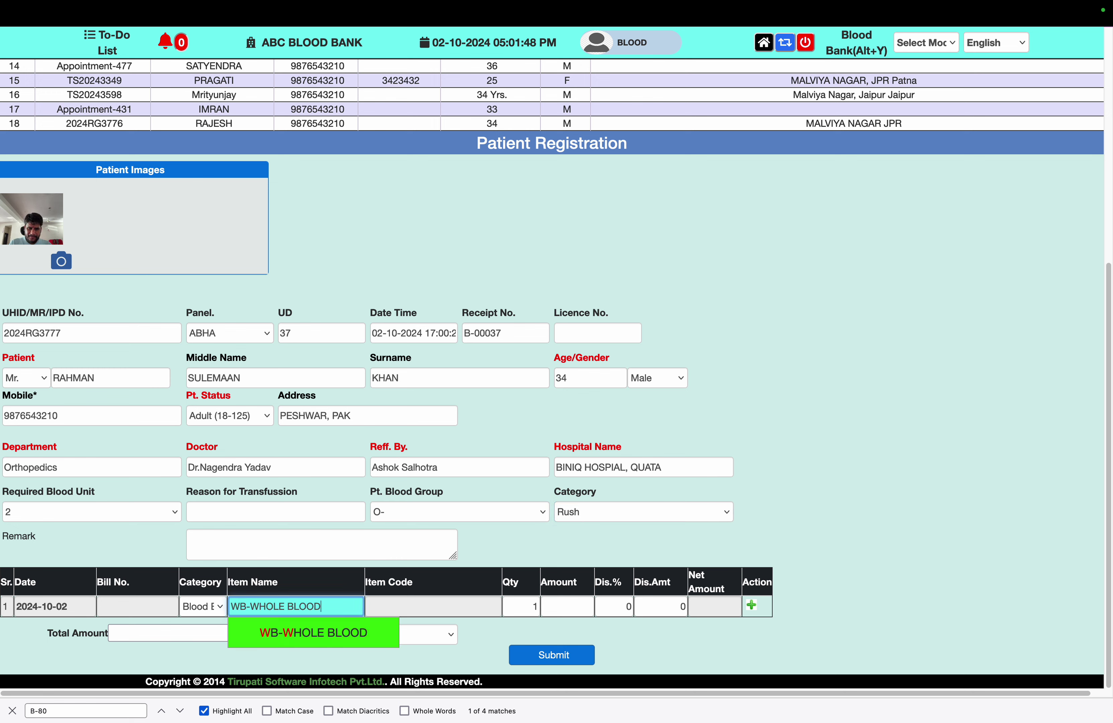
pyautogui.press('Return')
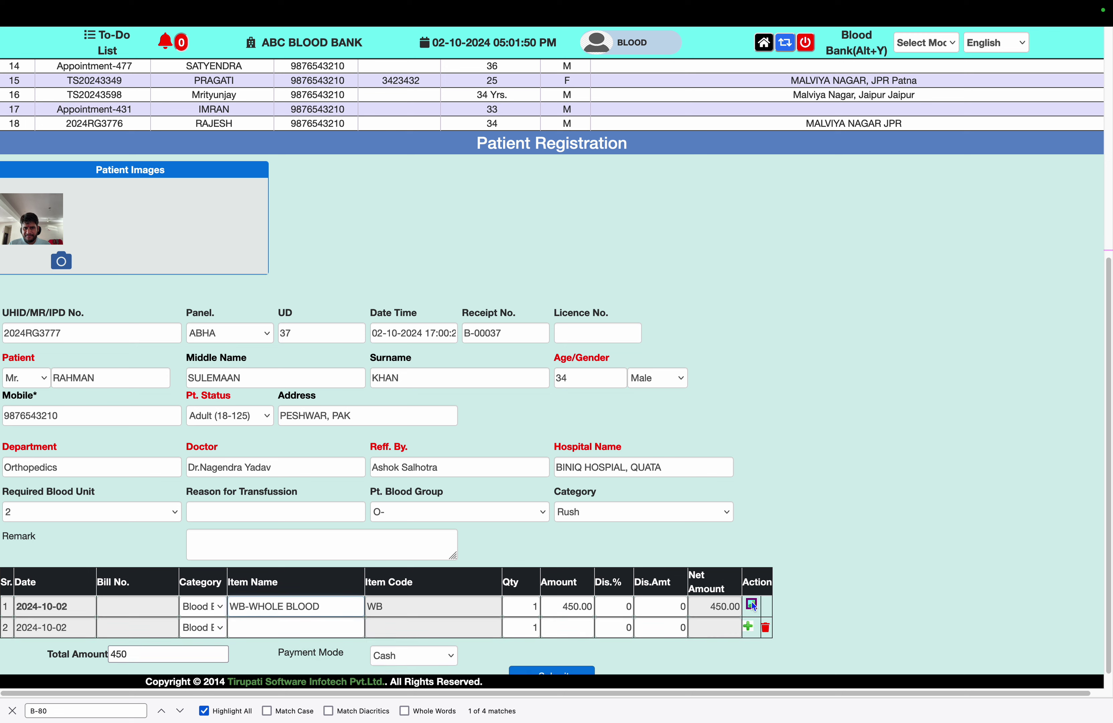
pyautogui.click(751, 602)
pyautogui.click(328, 634)
pyautogui.write('F')
pyautogui.press('Down')
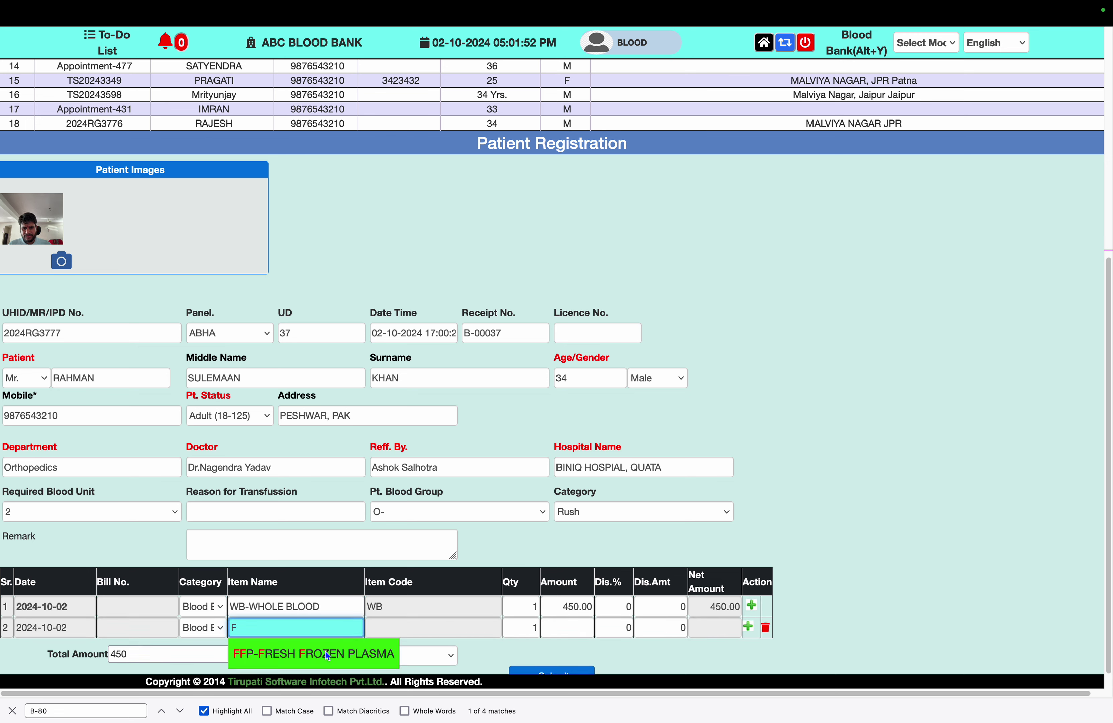
pyautogui.press('Return')
# Confirm amounts 450.00 and 750.00, total 1200, with Cash payment mode
pyautogui.doubleClick(574, 611)
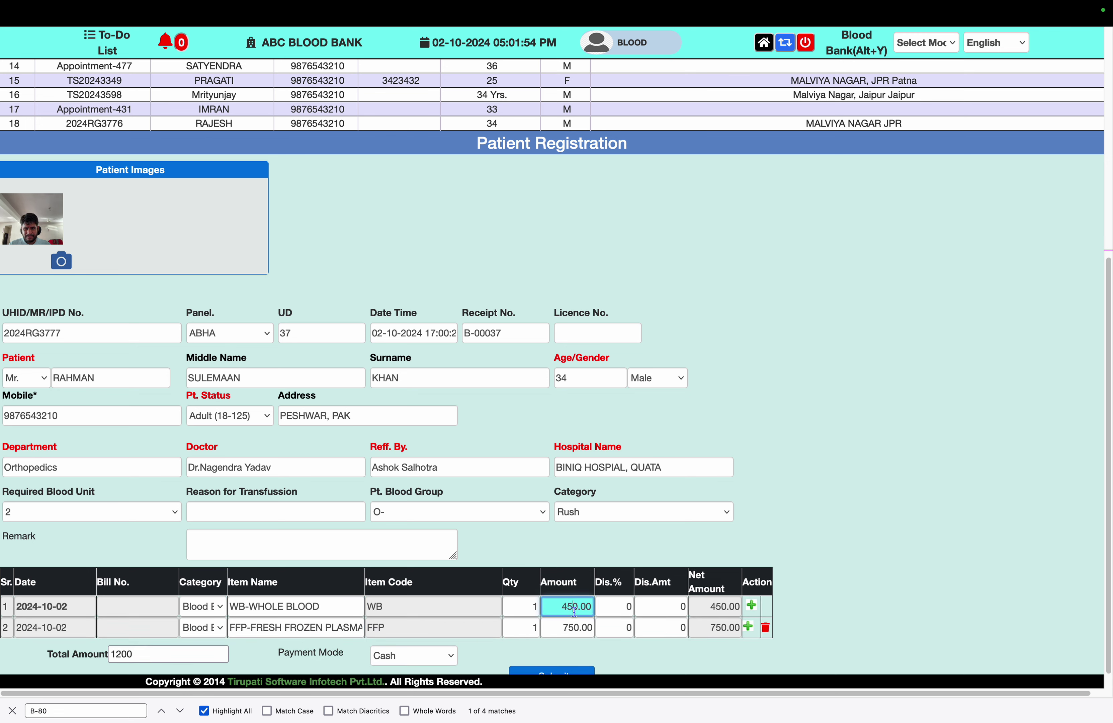
pyautogui.doubleClick(575, 627)
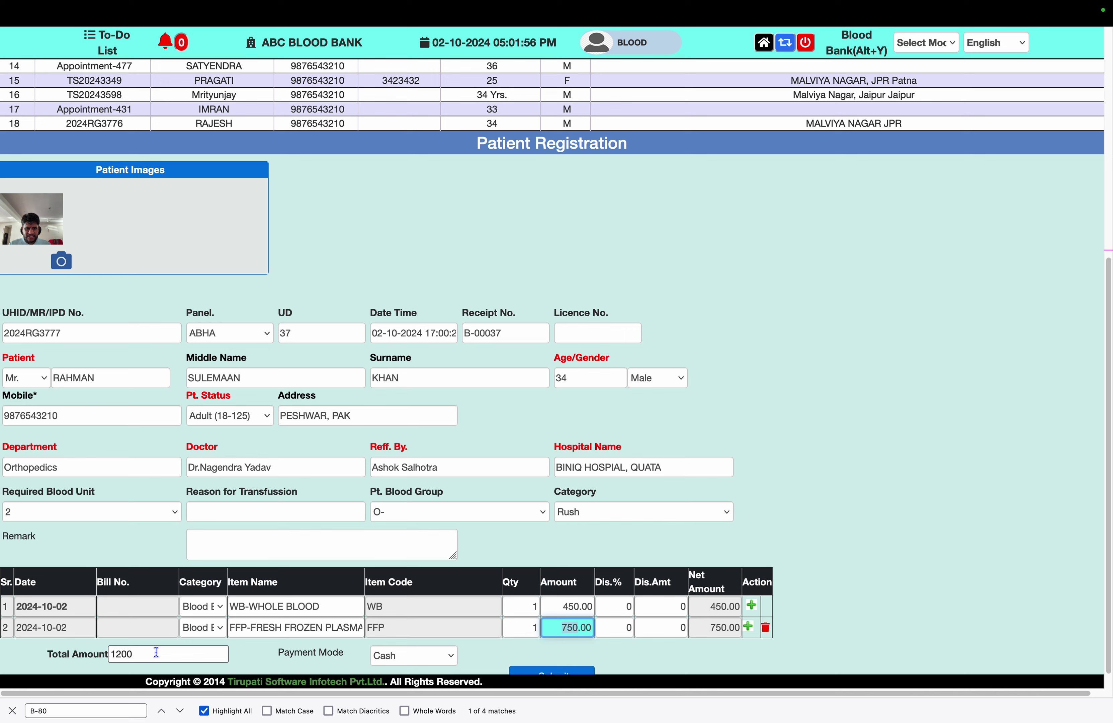
pyautogui.click(198, 654)
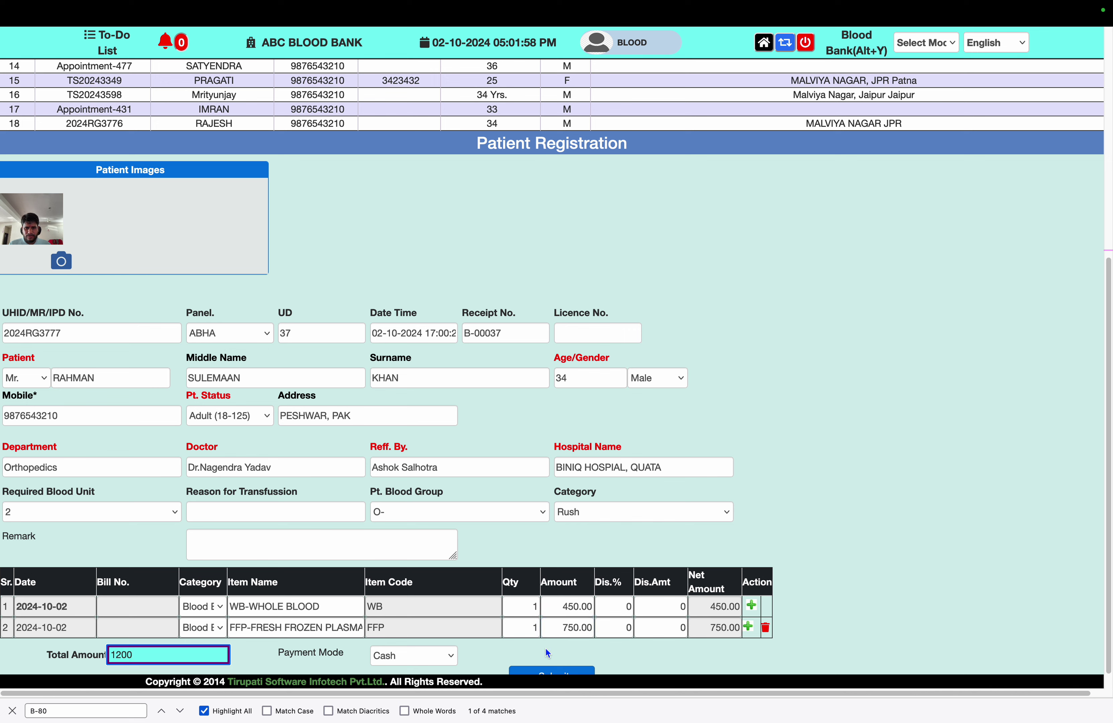
pyautogui.click(451, 654)
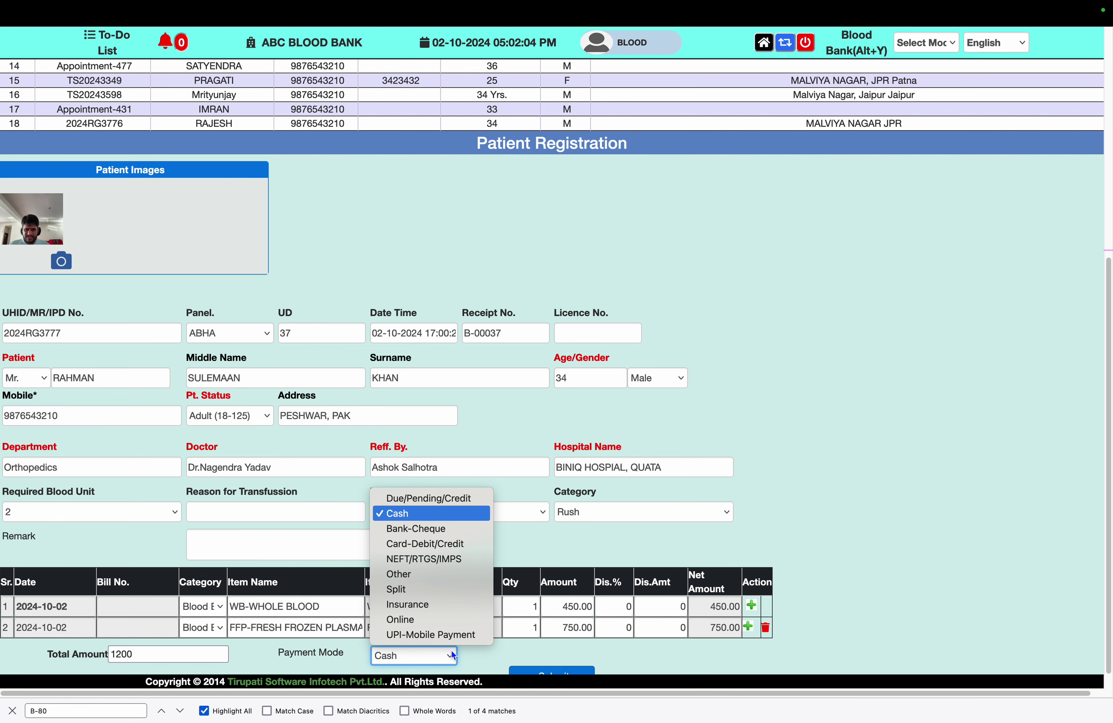
pyautogui.click(452, 651)
pyautogui.scroll(-1, 580, 656)
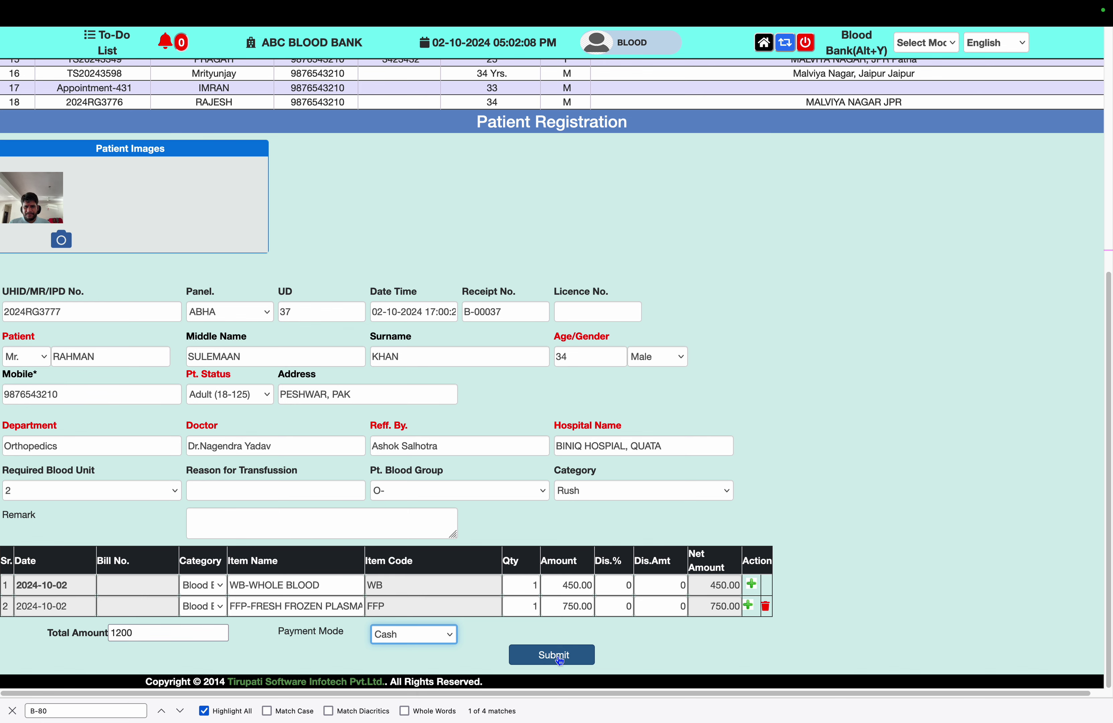
pyautogui.click(14, 711)
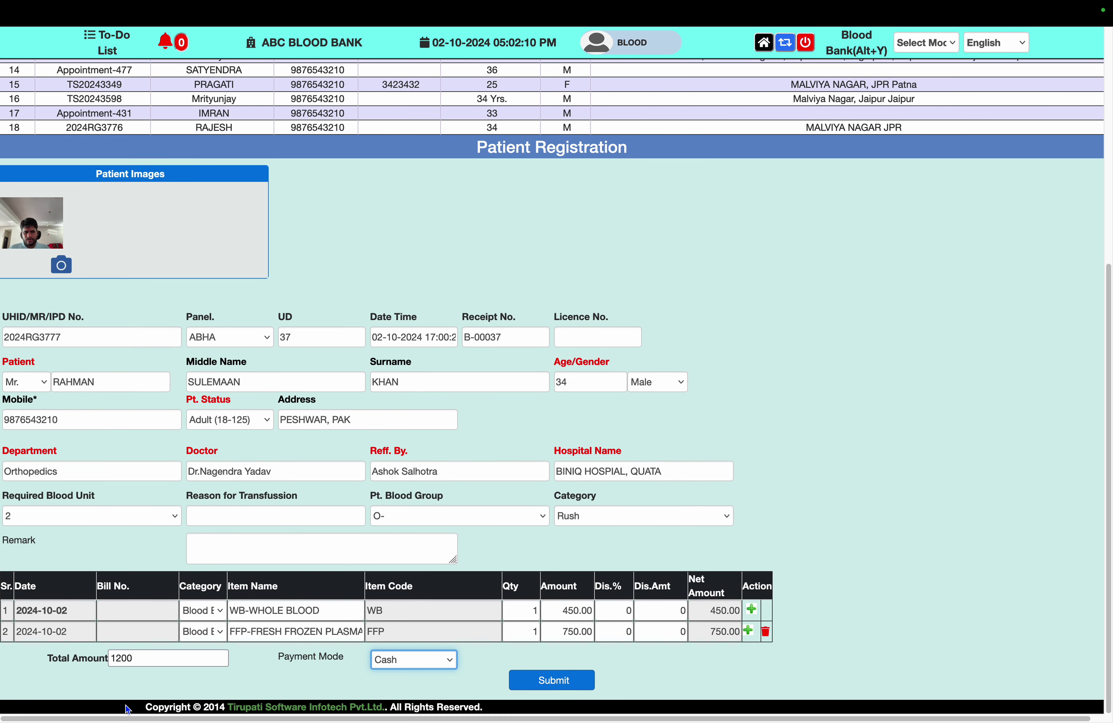
# Submit the blood request registration and dismiss the label and receipt print previews
pyautogui.click(562, 685)
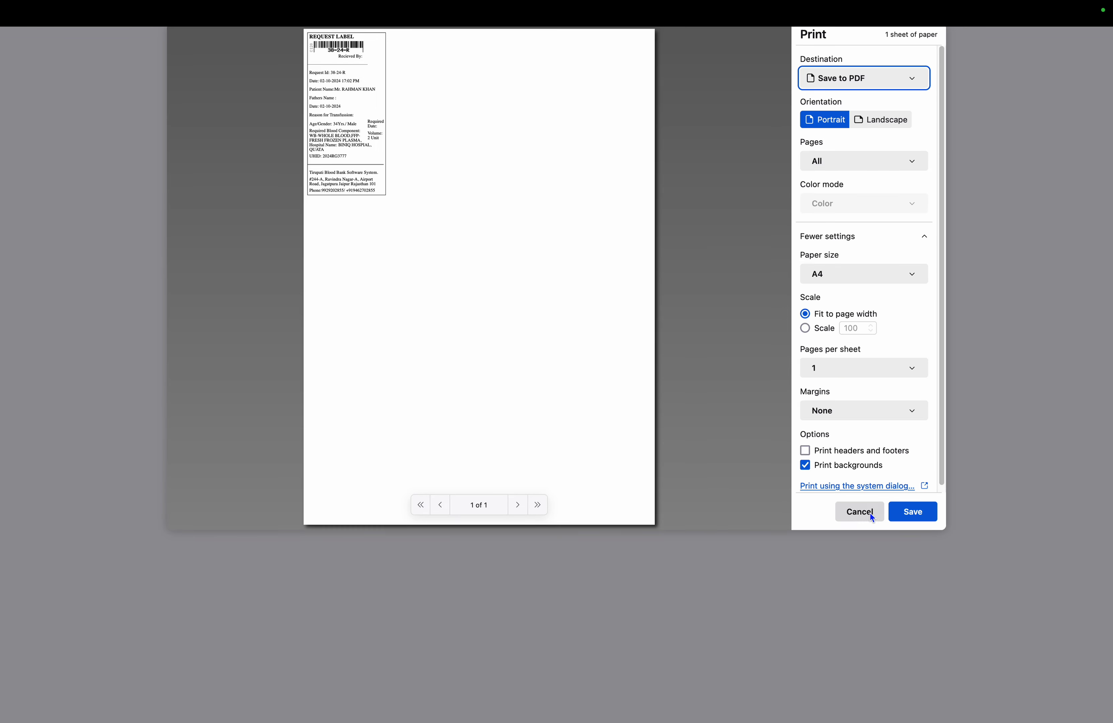
pyautogui.click(871, 513)
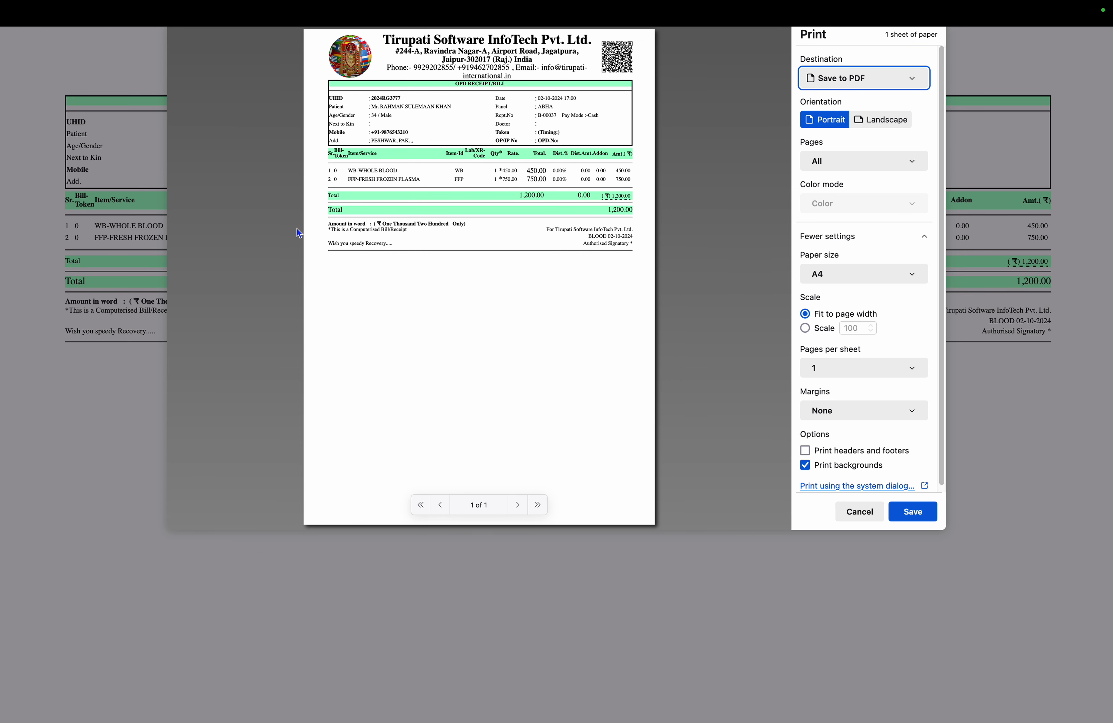
pyautogui.click(854, 512)
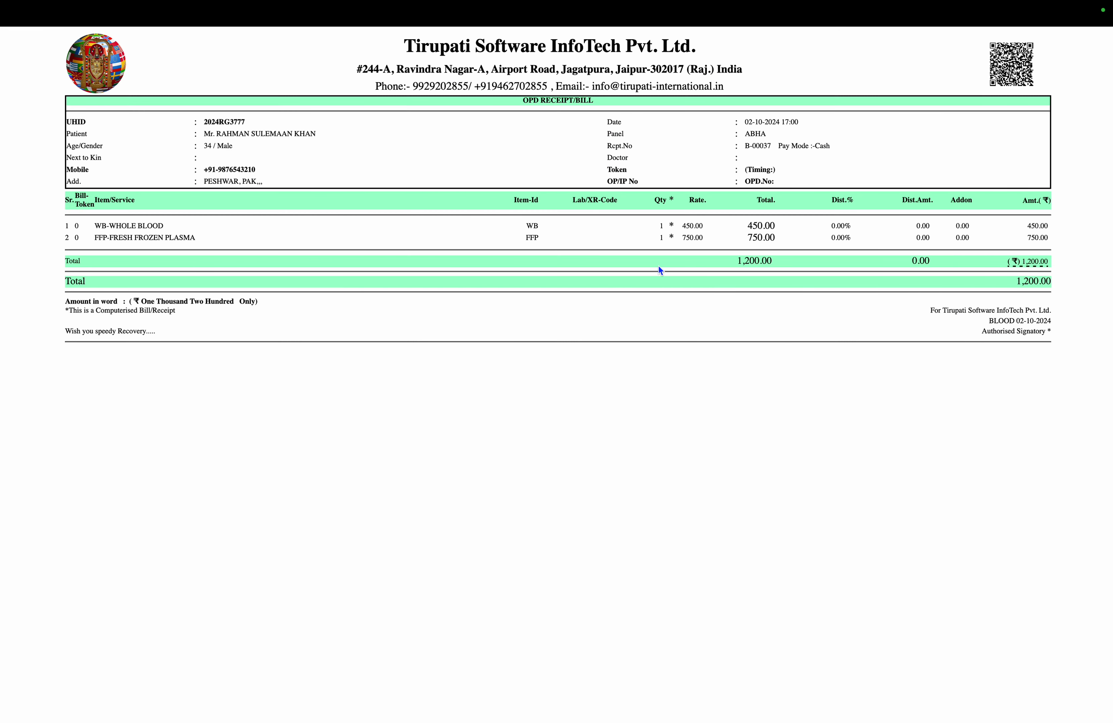
# Inspect the request label page zoomed in and out, then close it
pyautogui.scroll(3, 659, 270)
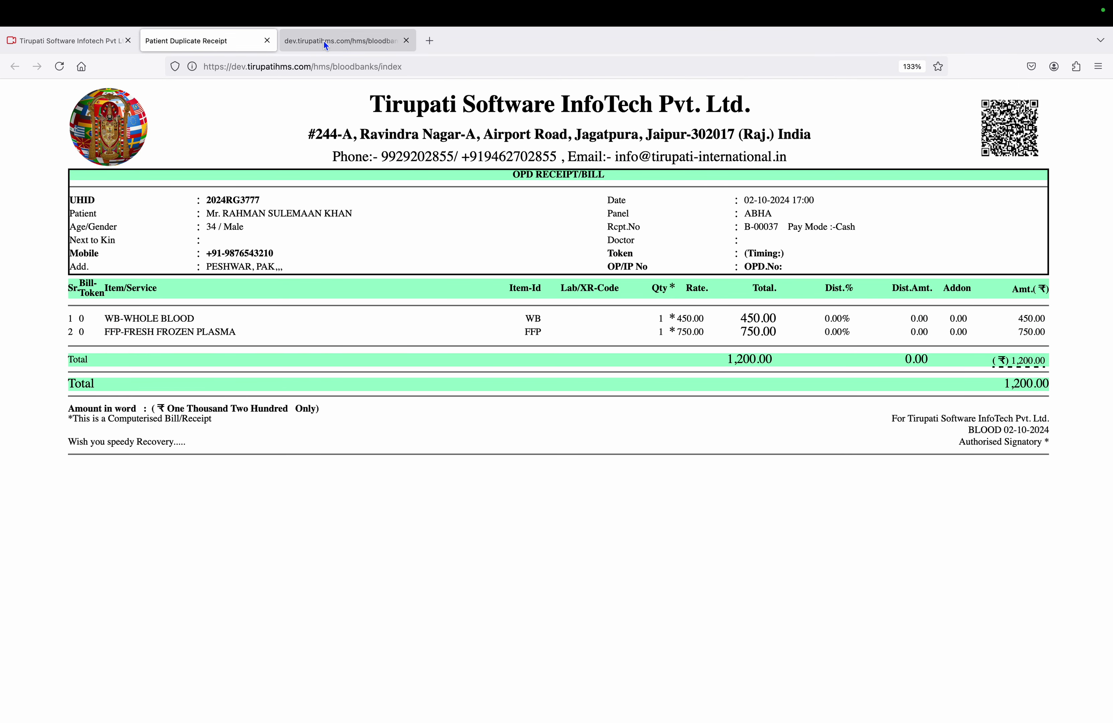
pyautogui.click(324, 41)
pyautogui.press('super+equal')
pyautogui.press('super+equal')
pyautogui.press('super+equal')
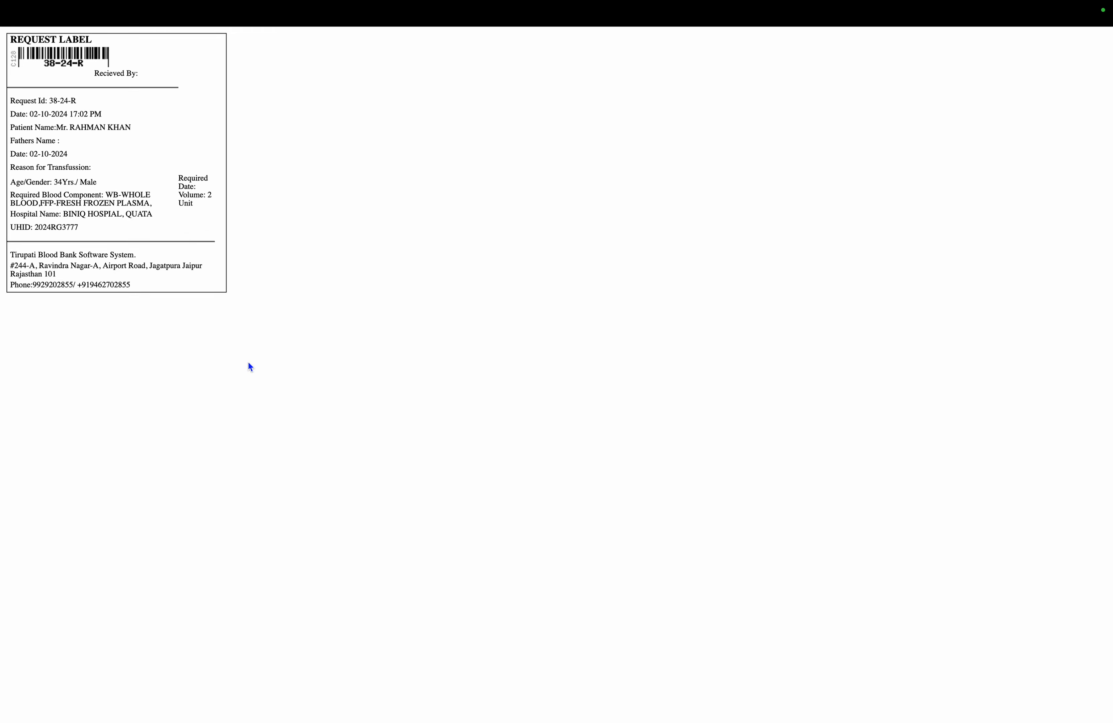
pyautogui.press('super+minus')
pyautogui.press('super+minus')
pyautogui.press('super+minus')
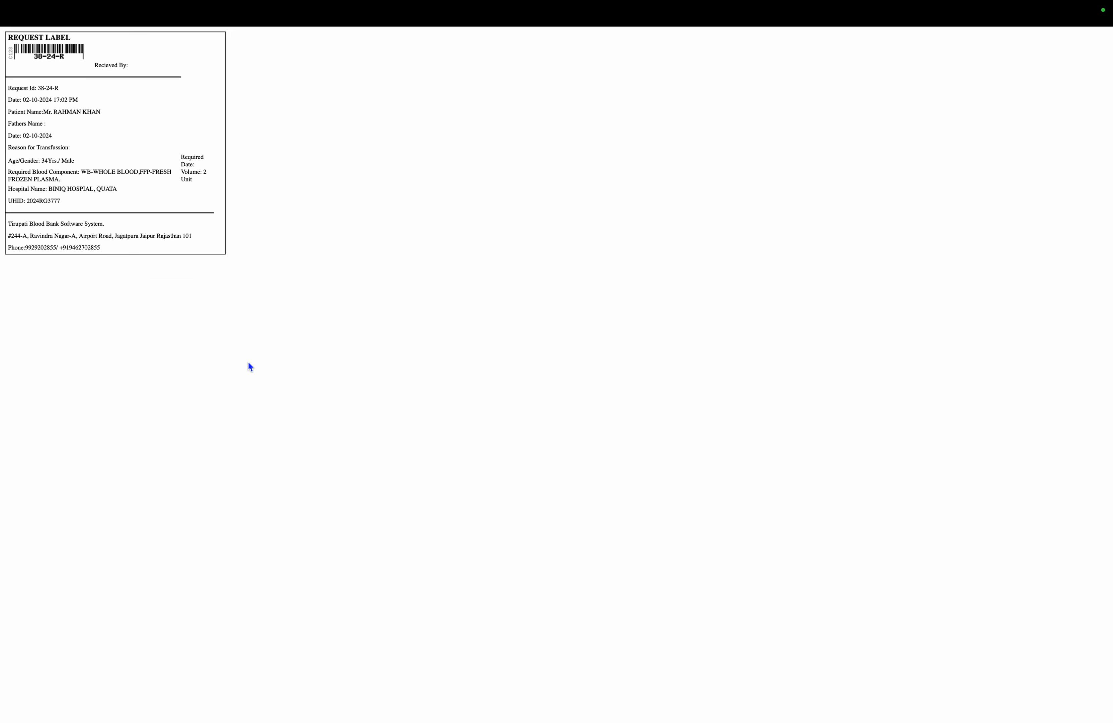
pyautogui.press('super+w')
pyautogui.press('super+w')
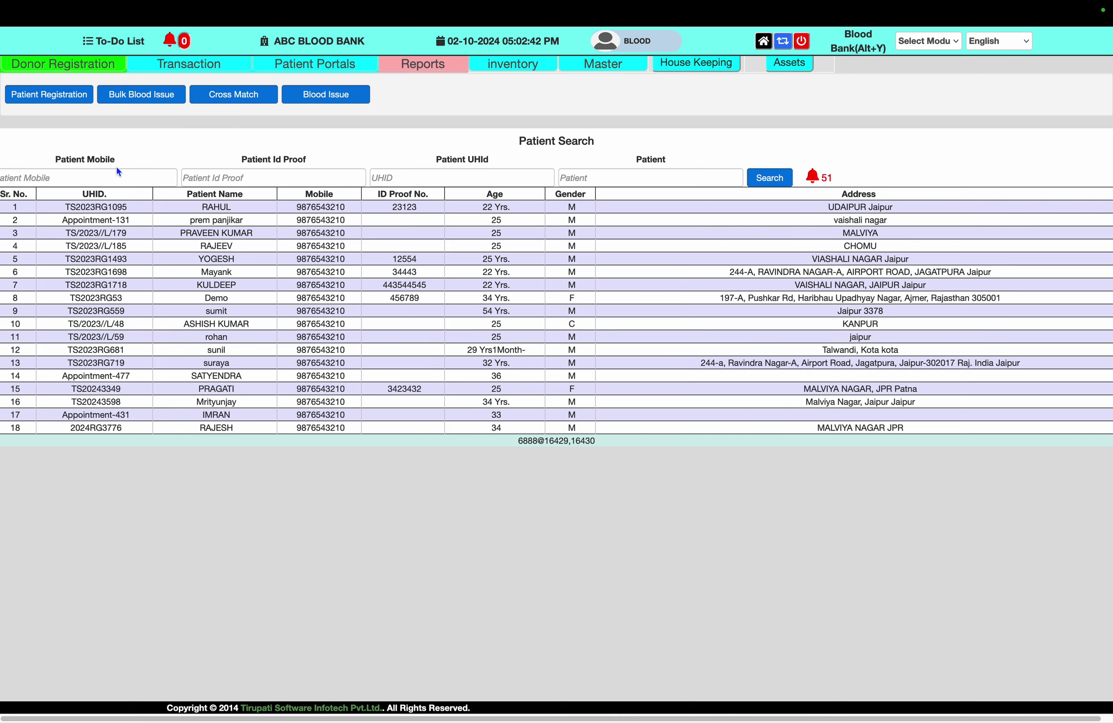
# In Cross Match, set the patient and cross match blood groups to O-
pyautogui.click(234, 96)
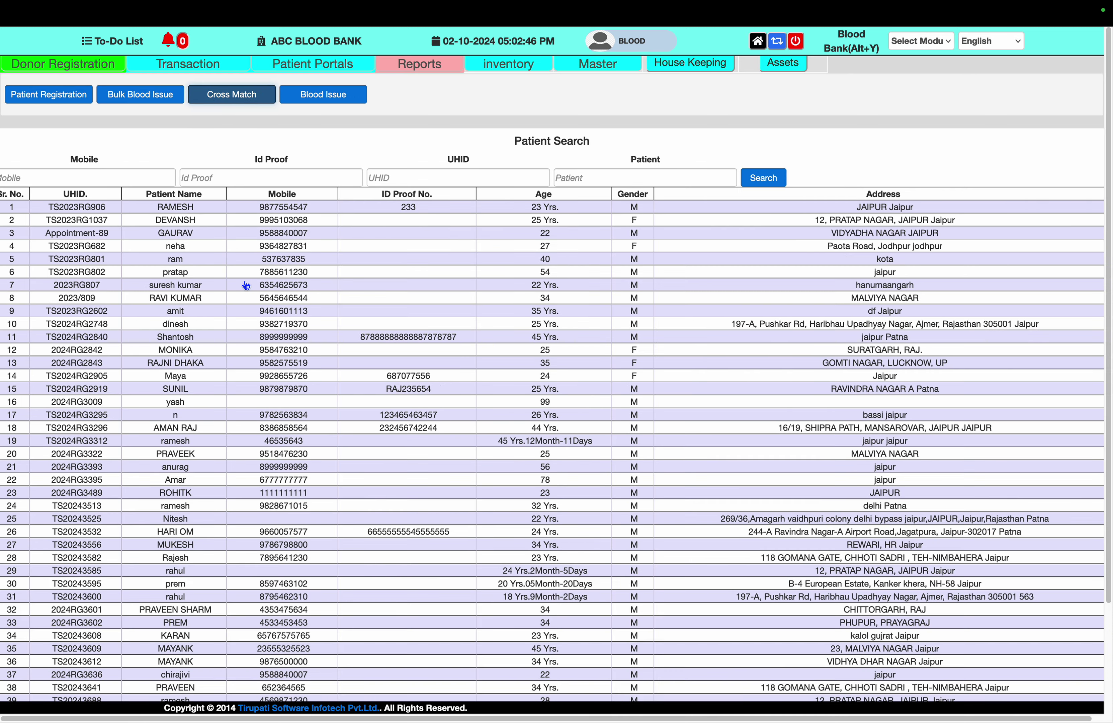
pyautogui.scroll(-5, 246, 285)
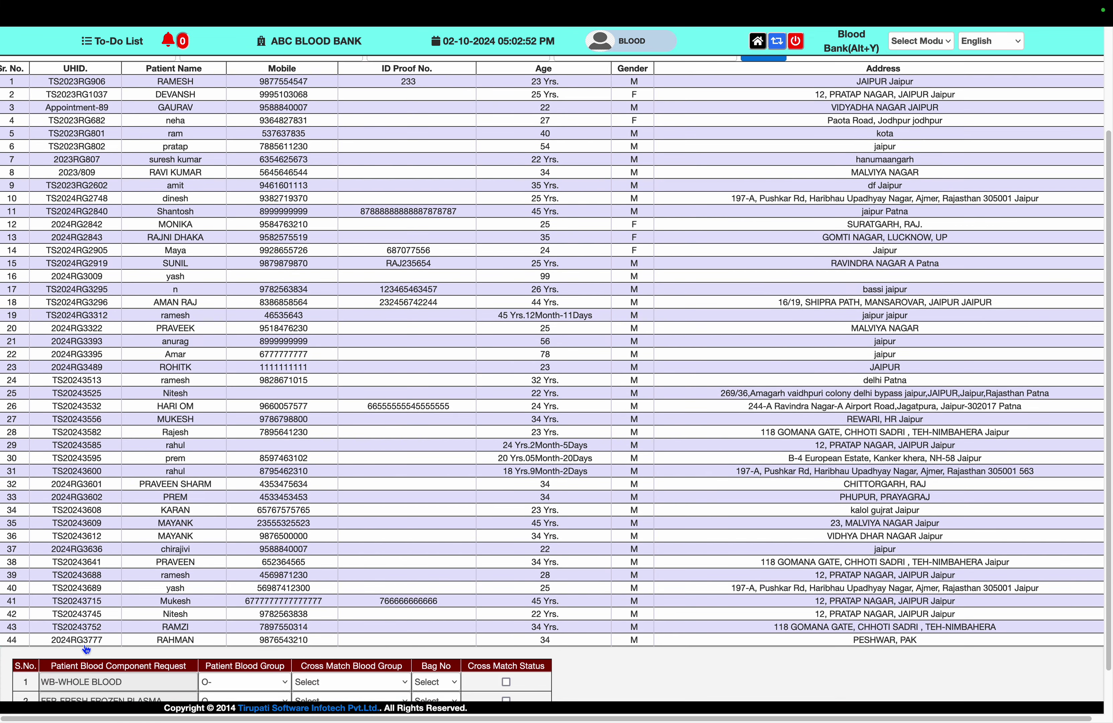
pyautogui.scroll(-2, 256, 619)
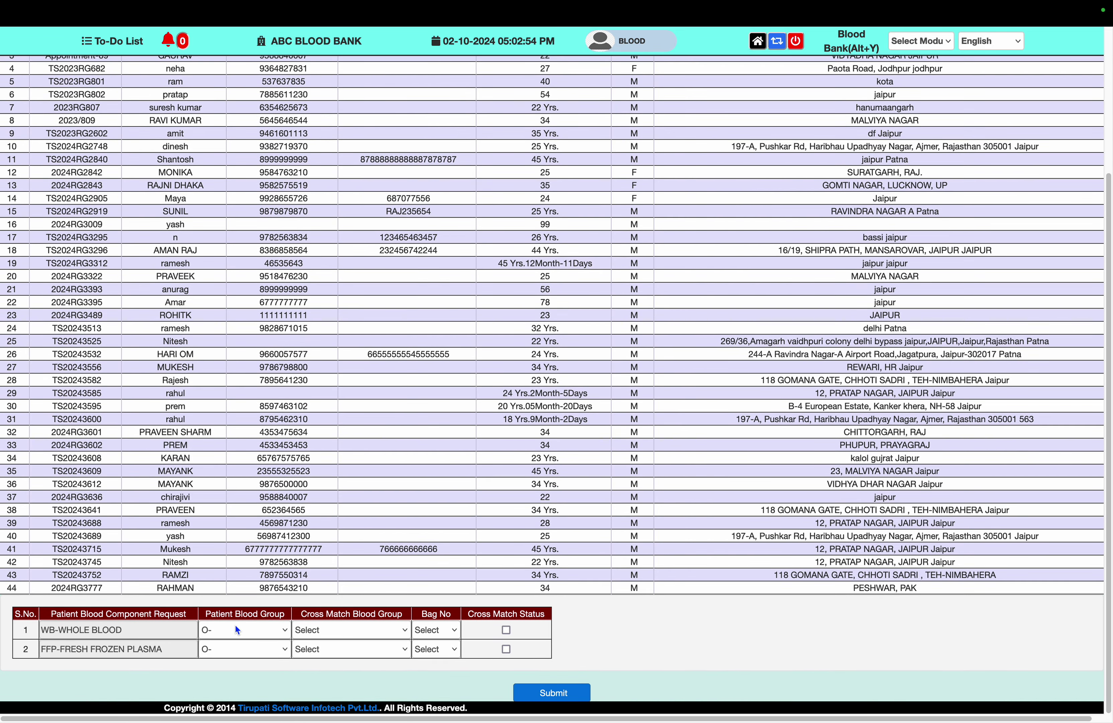
pyautogui.click(235, 626)
pyautogui.click(240, 655)
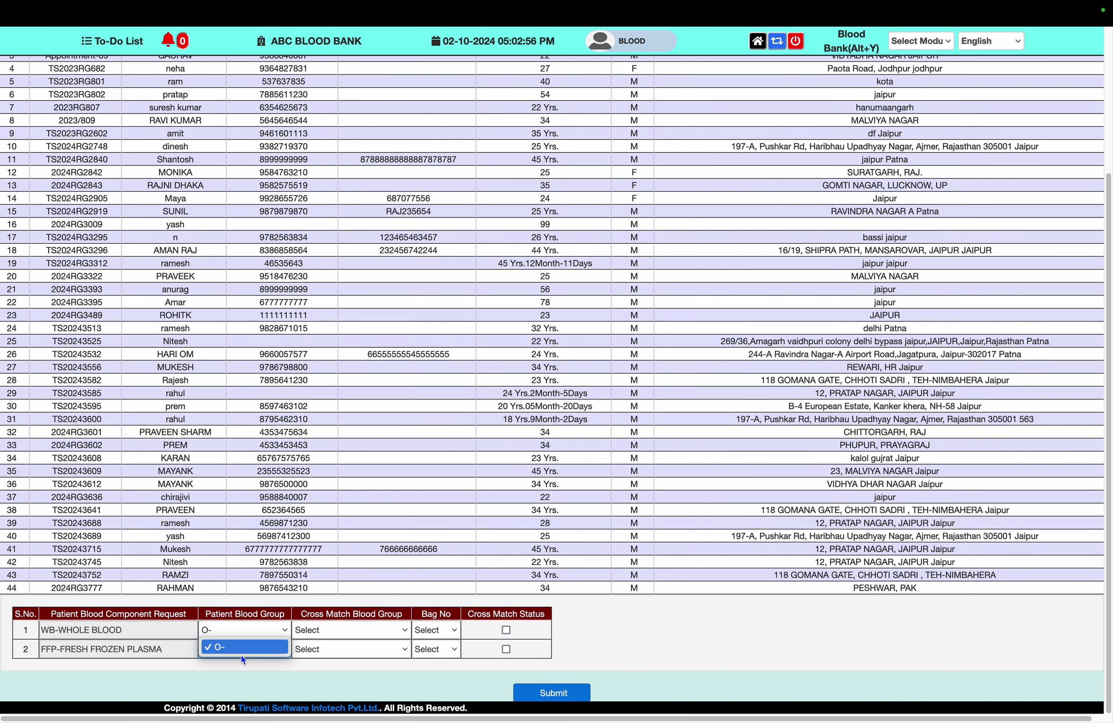
pyautogui.click(247, 689)
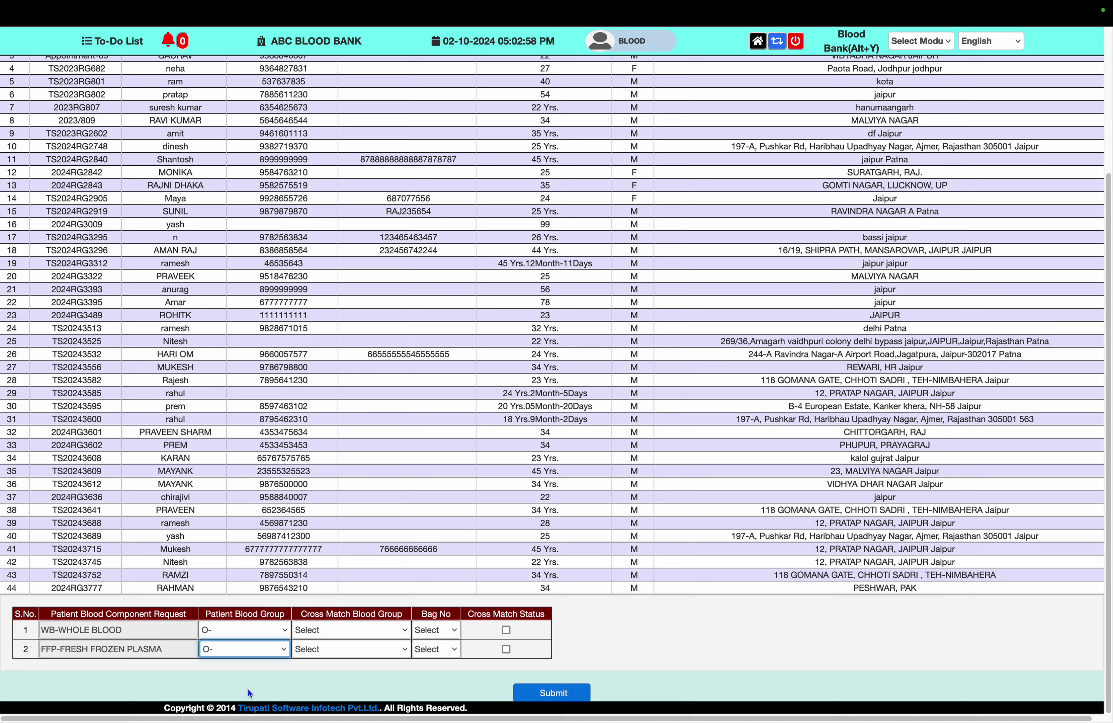
pyautogui.click(332, 634)
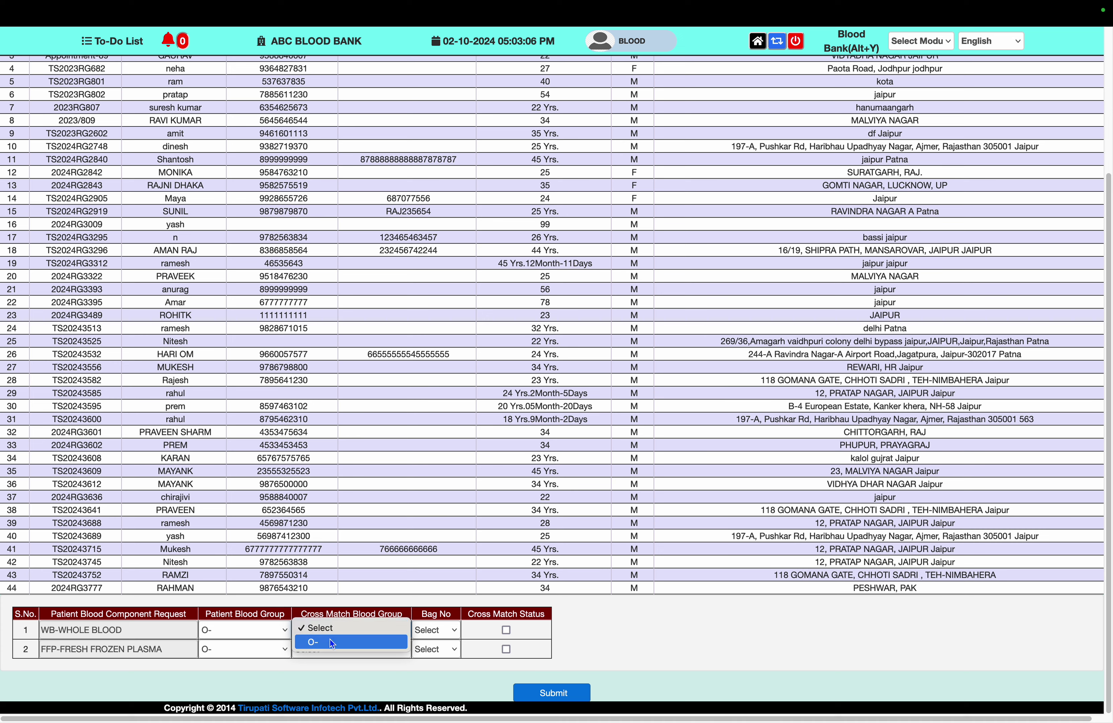
pyautogui.click(325, 645)
pyautogui.click(326, 649)
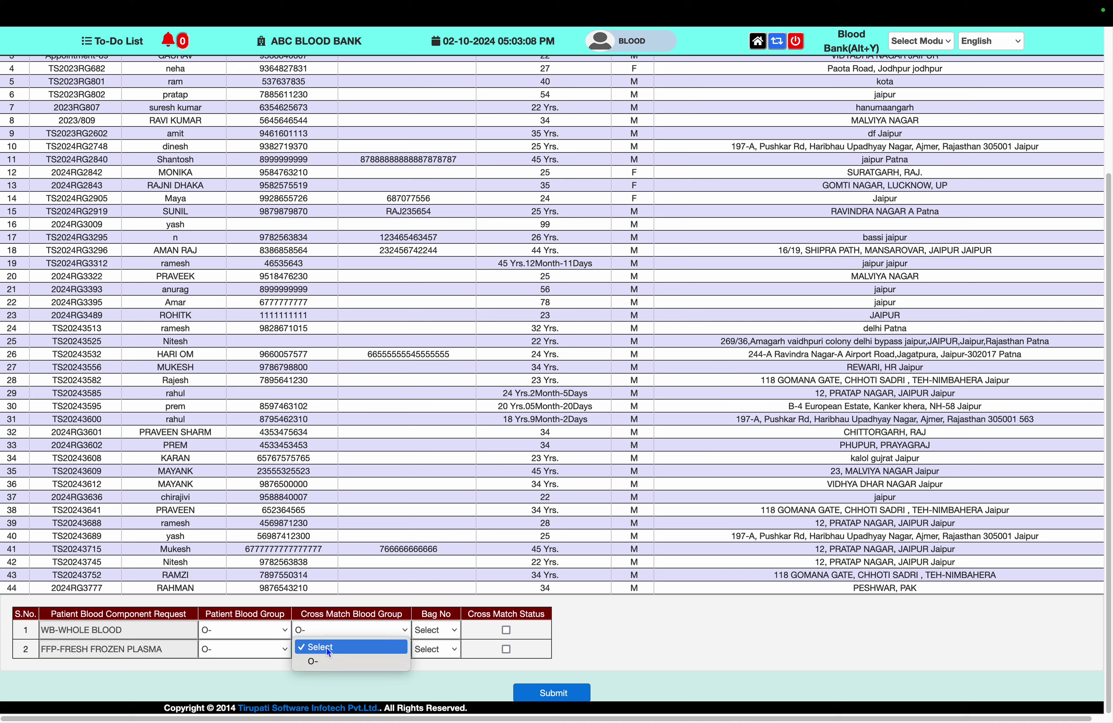
pyautogui.click(330, 657)
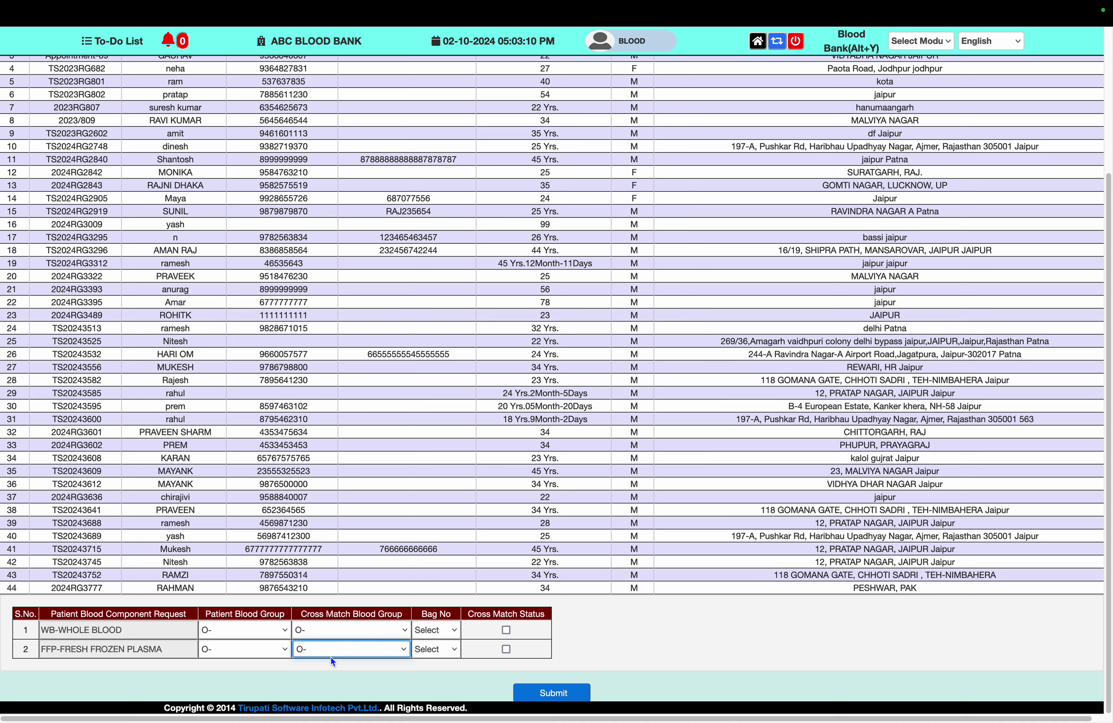
# Assign bag B-20-T-20/FFP to the plasma row, mark it matched, and submit
pyautogui.click(426, 631)
pyautogui.click(426, 631)
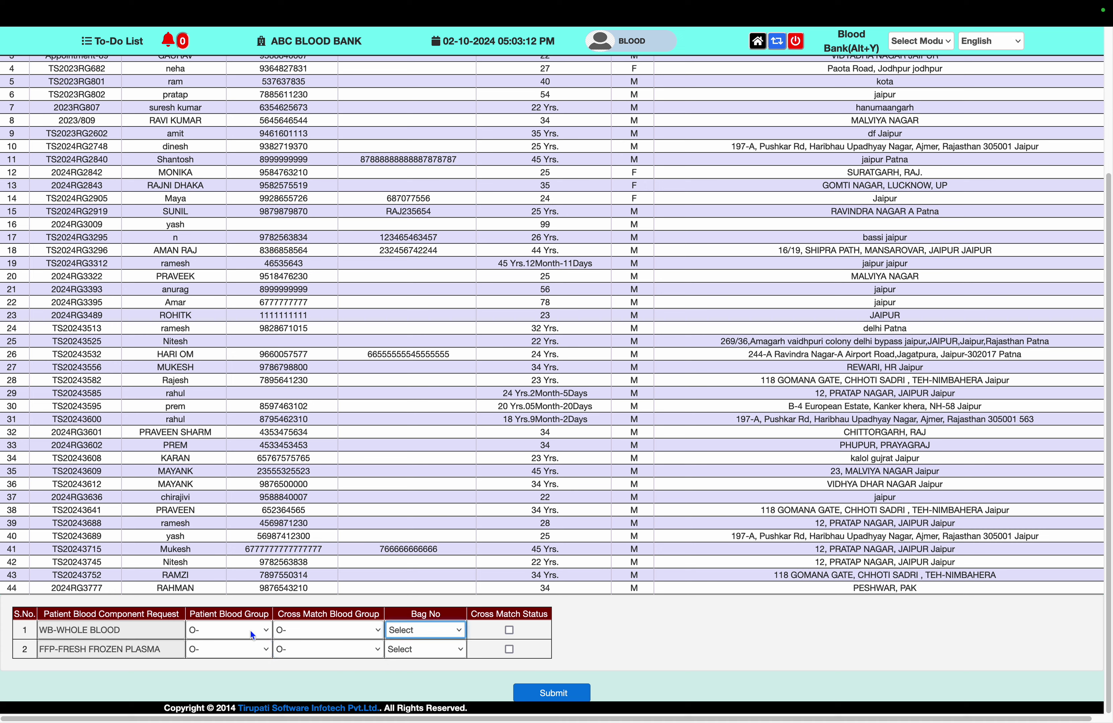
pyautogui.click(415, 648)
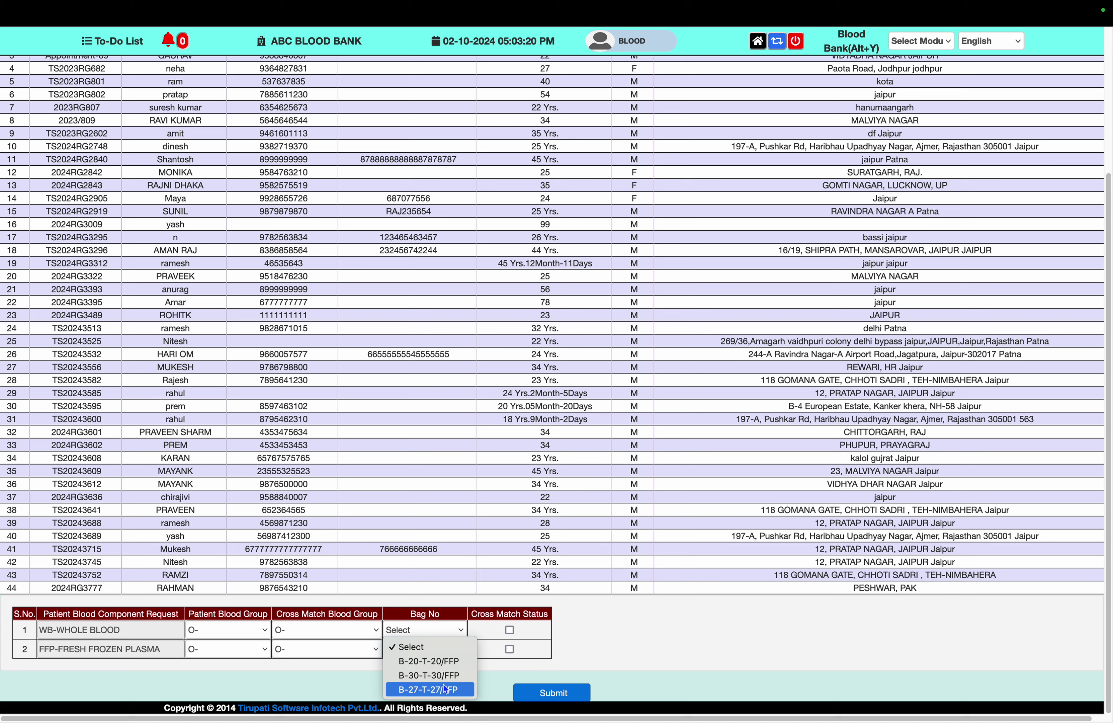
pyautogui.click(453, 665)
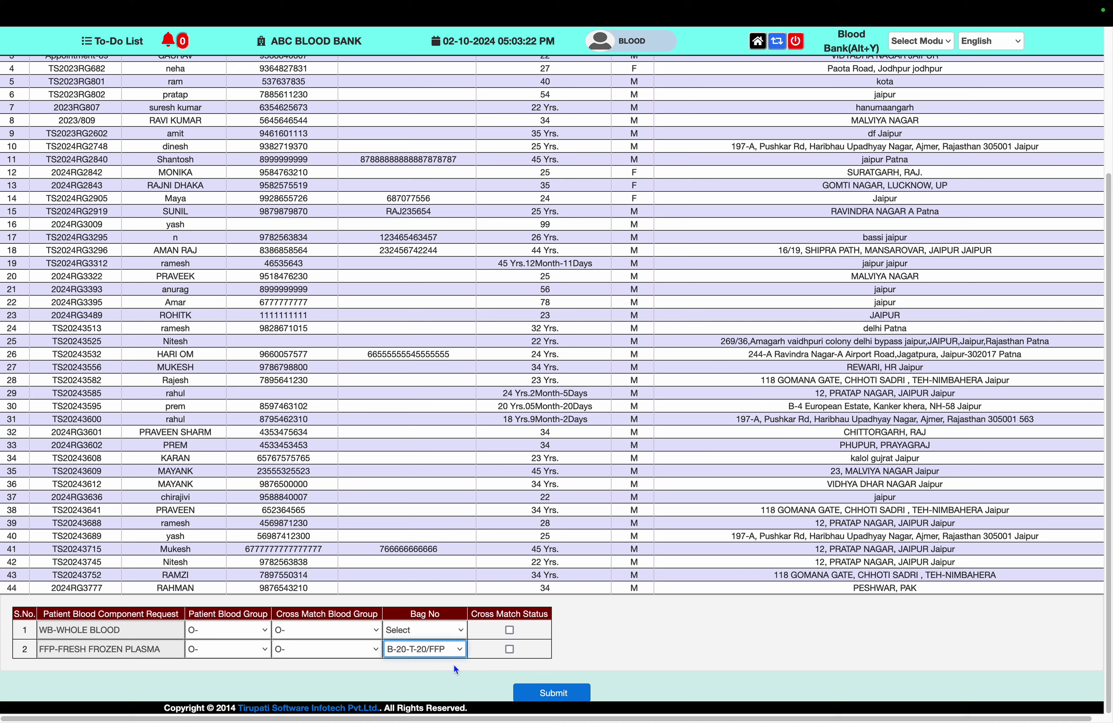
pyautogui.click(511, 648)
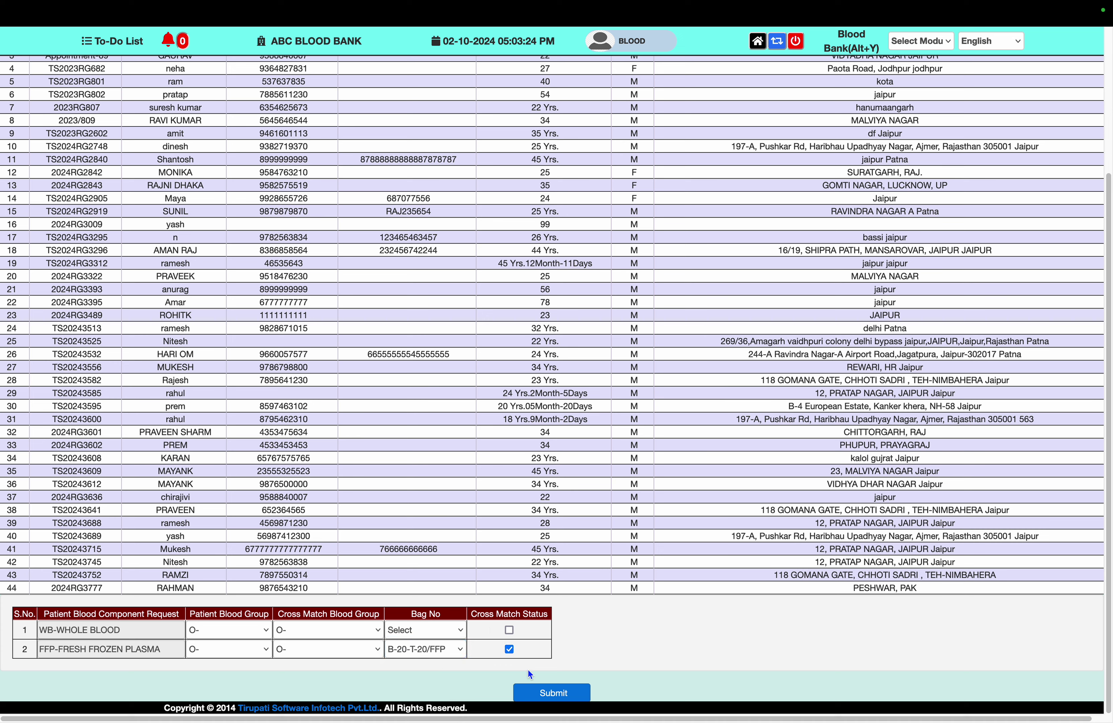
pyautogui.click(368, 629)
pyautogui.click(364, 617)
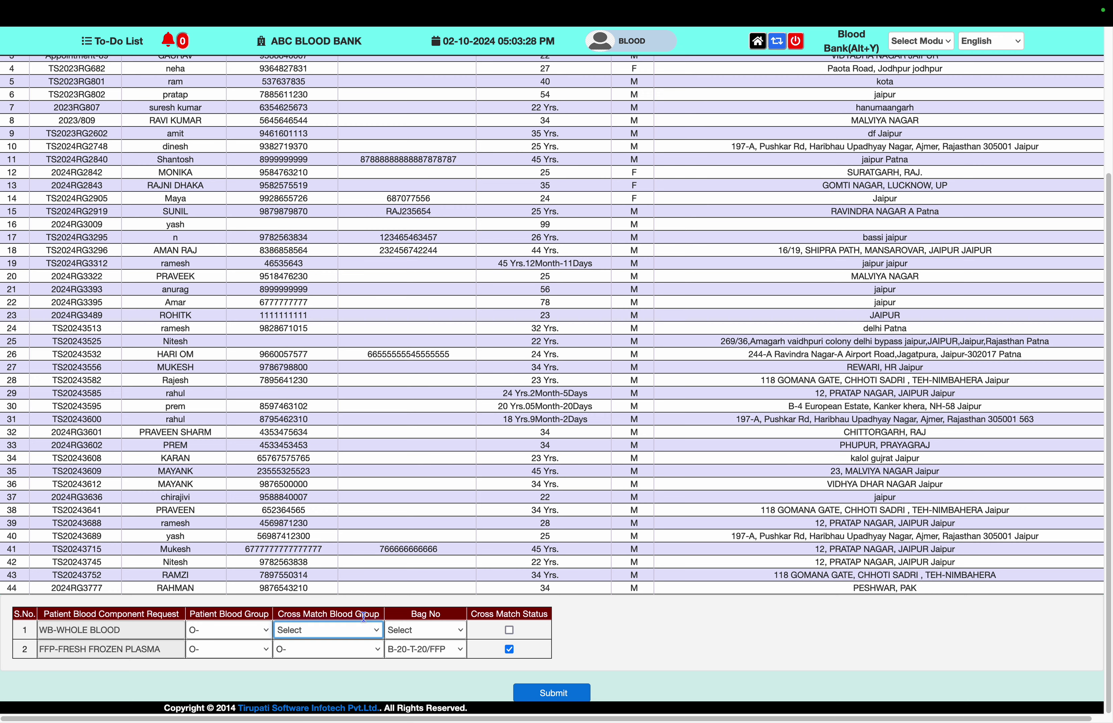
pyautogui.click(550, 692)
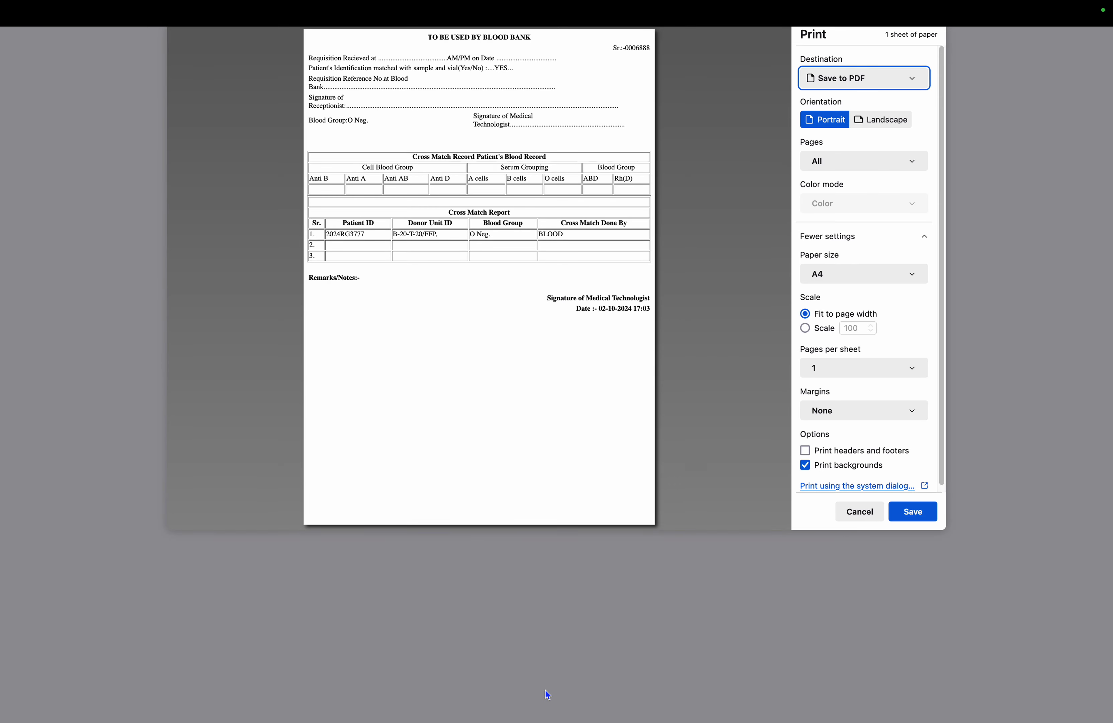
# Cancel the cross match report print and return to the blood bank tab
pyautogui.click(859, 516)
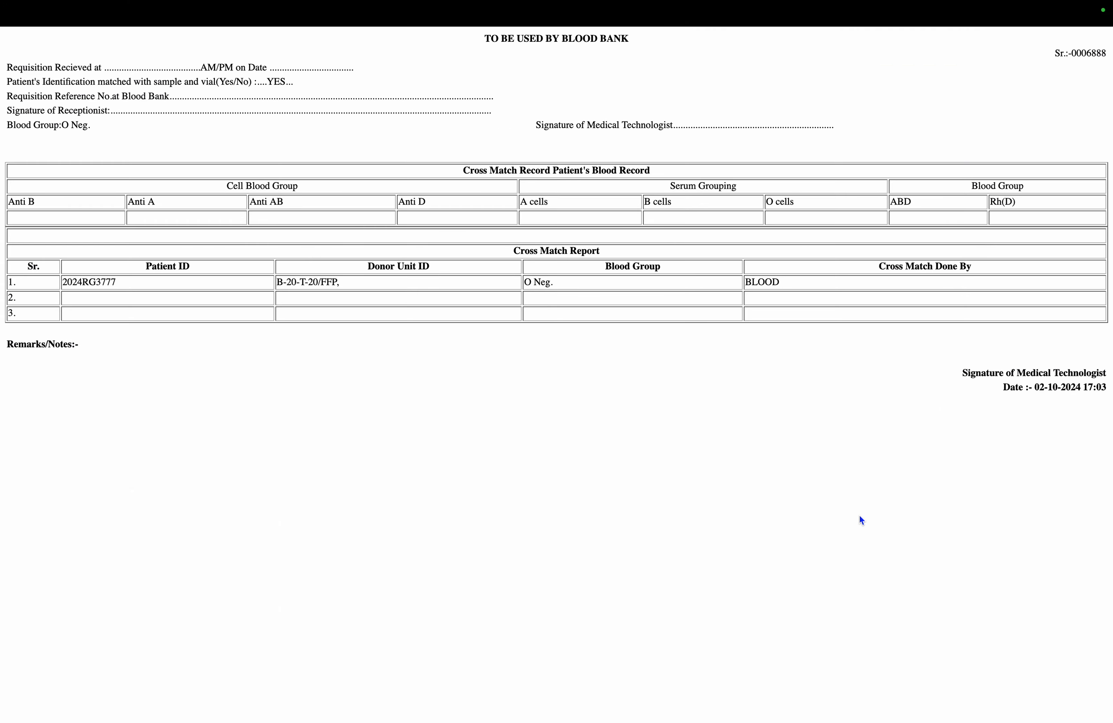
pyautogui.moveTo(336, 3)
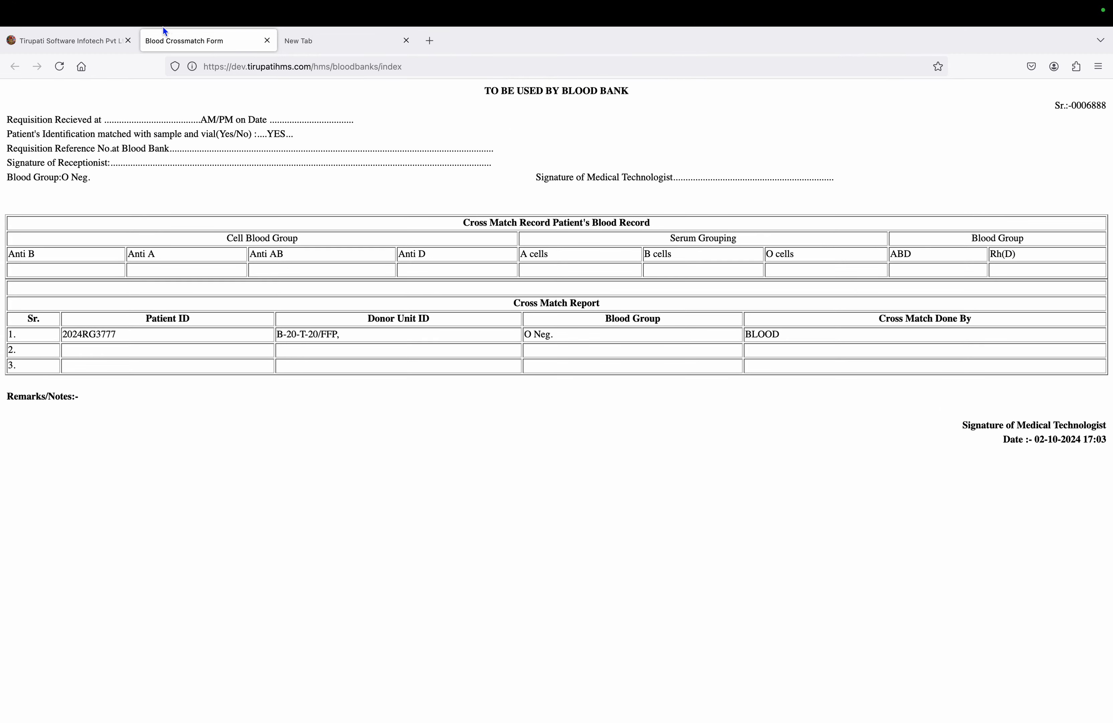
pyautogui.click(94, 58)
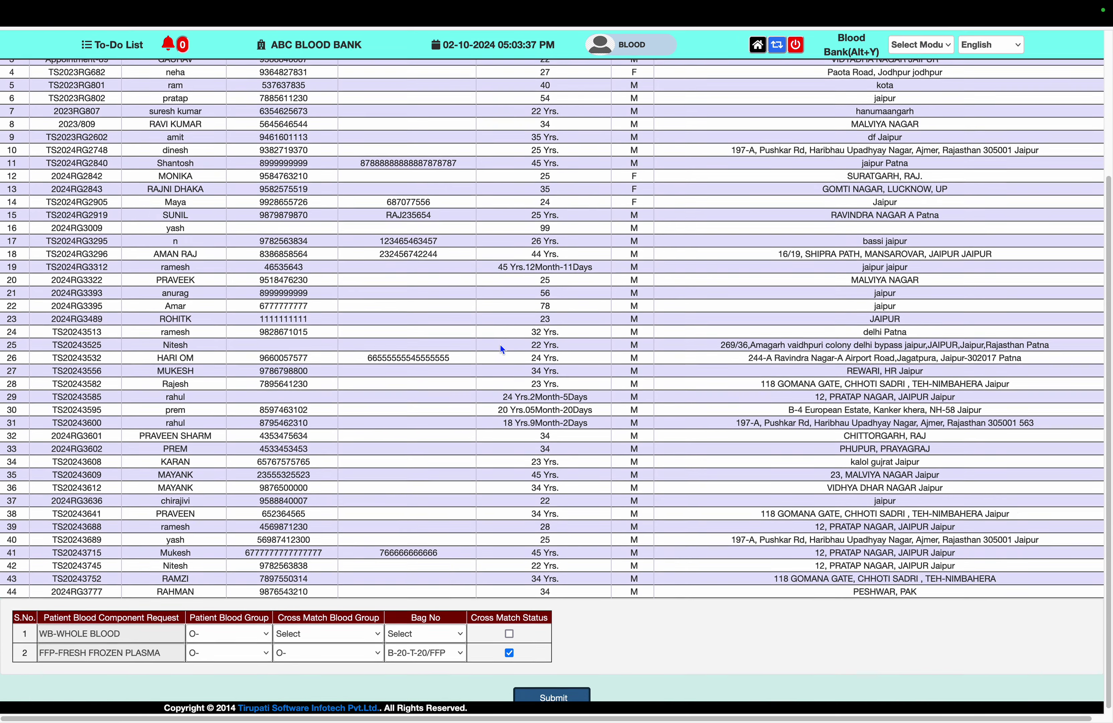
pyautogui.scroll(1, 501, 344)
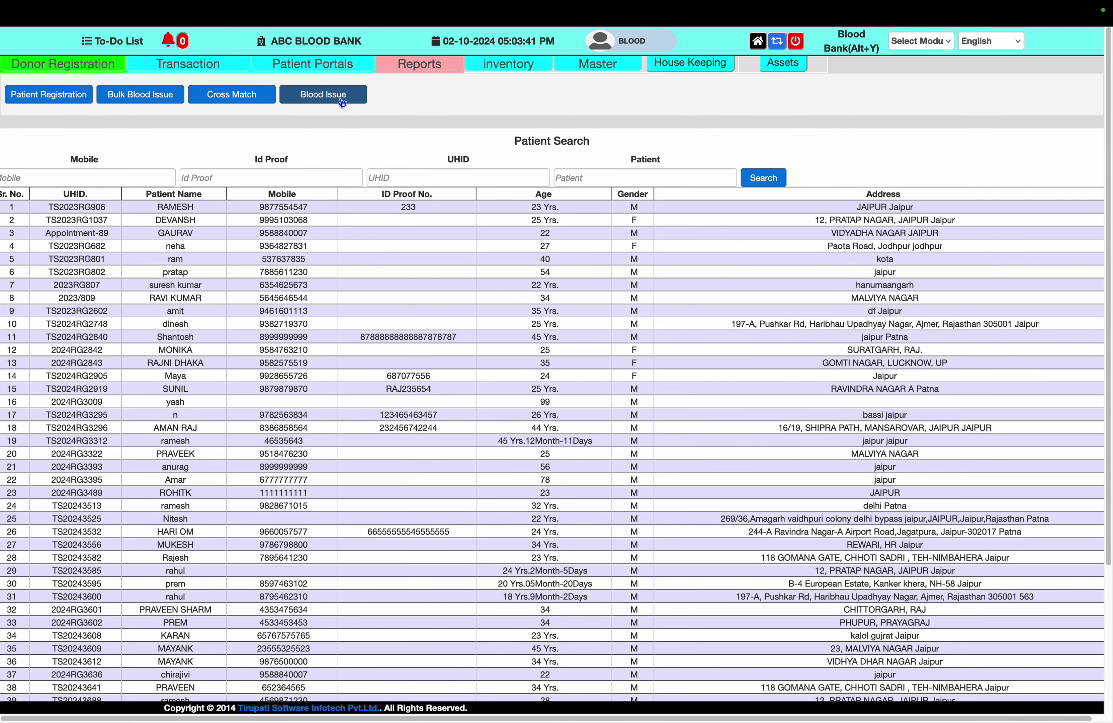
# Issue the first waiting patient's fresh frozen plasma, cancelling the slip printout
pyautogui.click(342, 101)
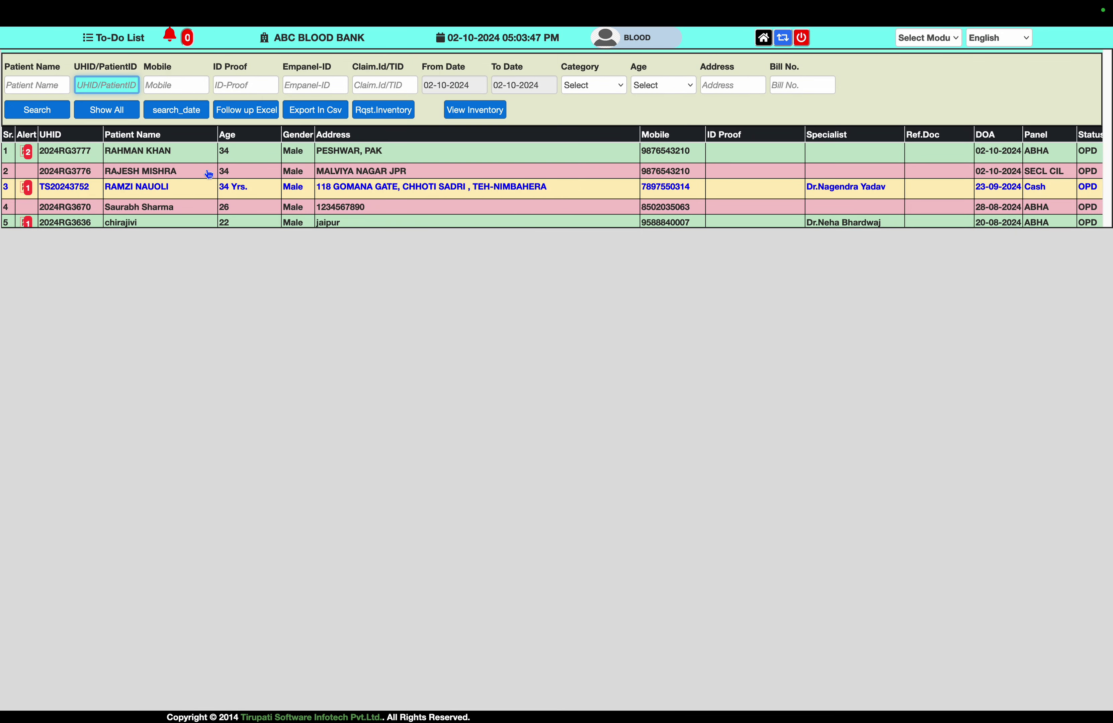
pyautogui.click(153, 156)
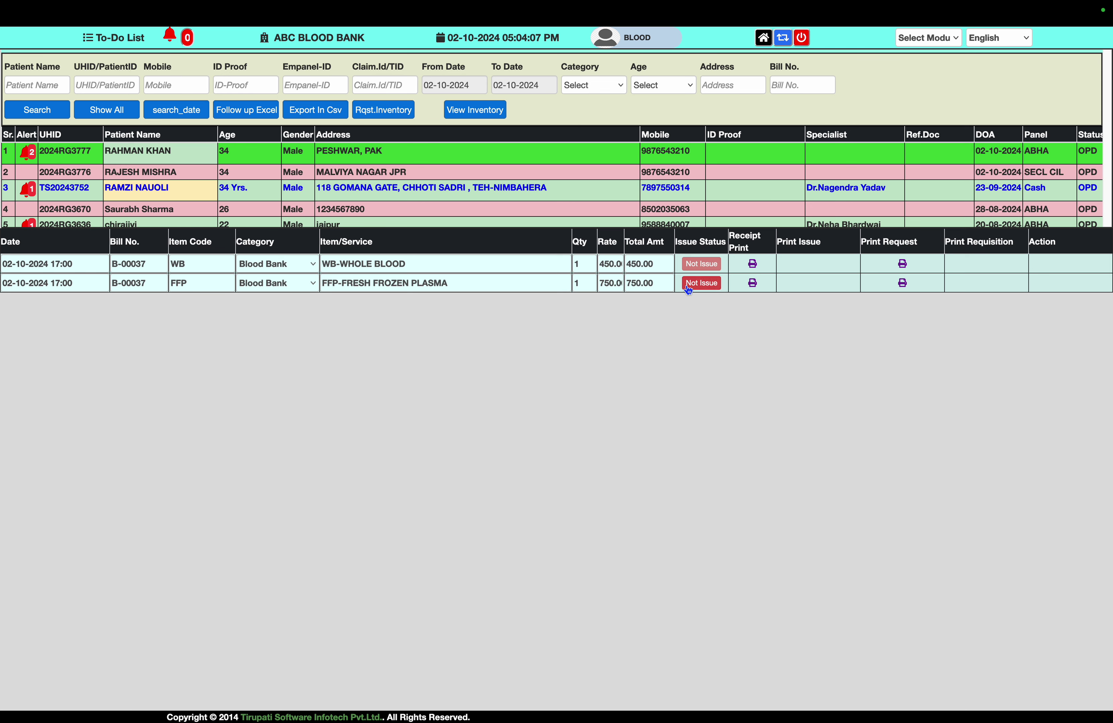
pyautogui.click(702, 283)
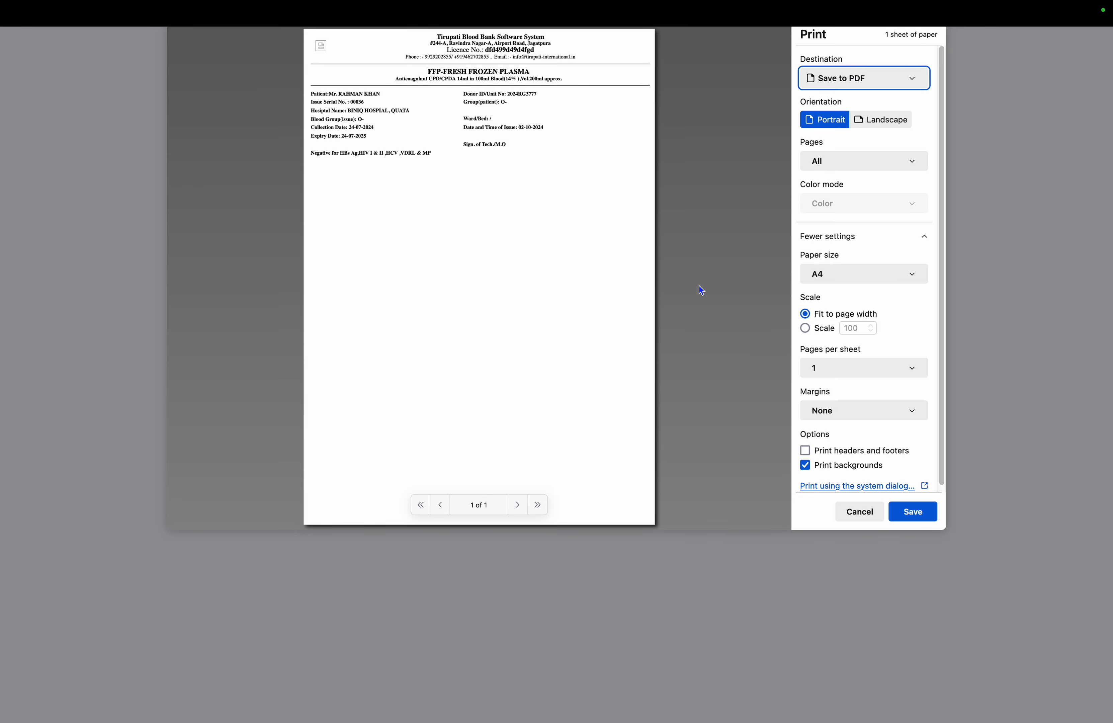
pyautogui.click(858, 516)
# Review the FFP issue label's heading, blood group and hospital lines, then close it
pyautogui.moveTo(488, 8)
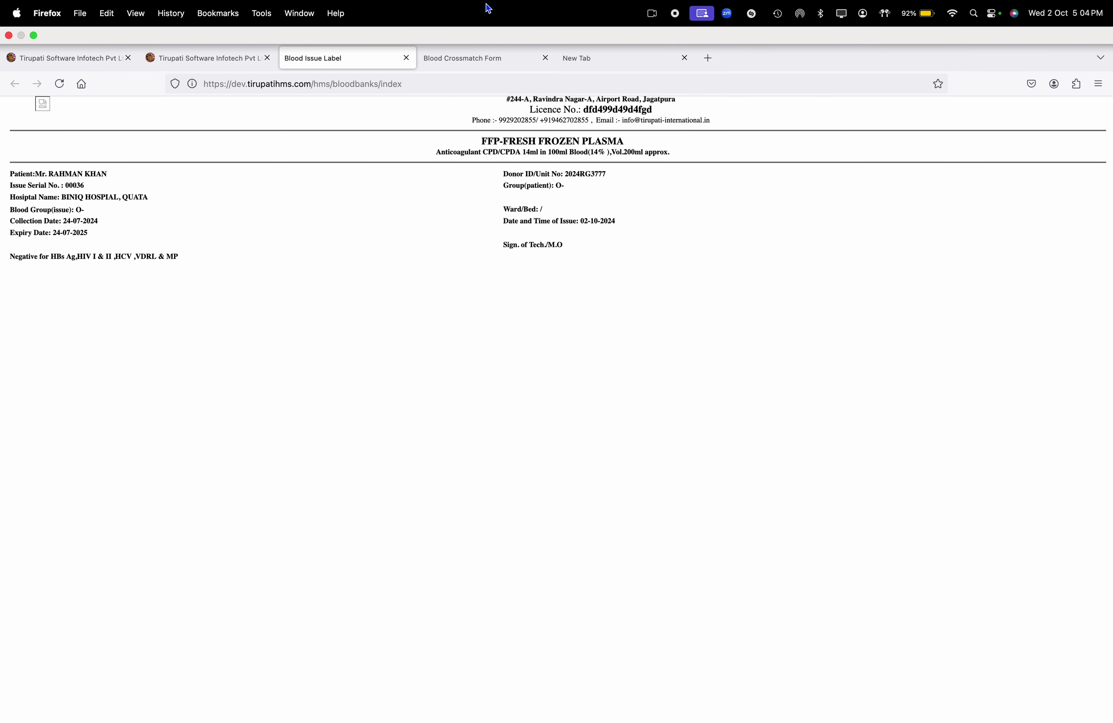
pyautogui.moveTo(477, 89); pyautogui.dragTo(648, 98)
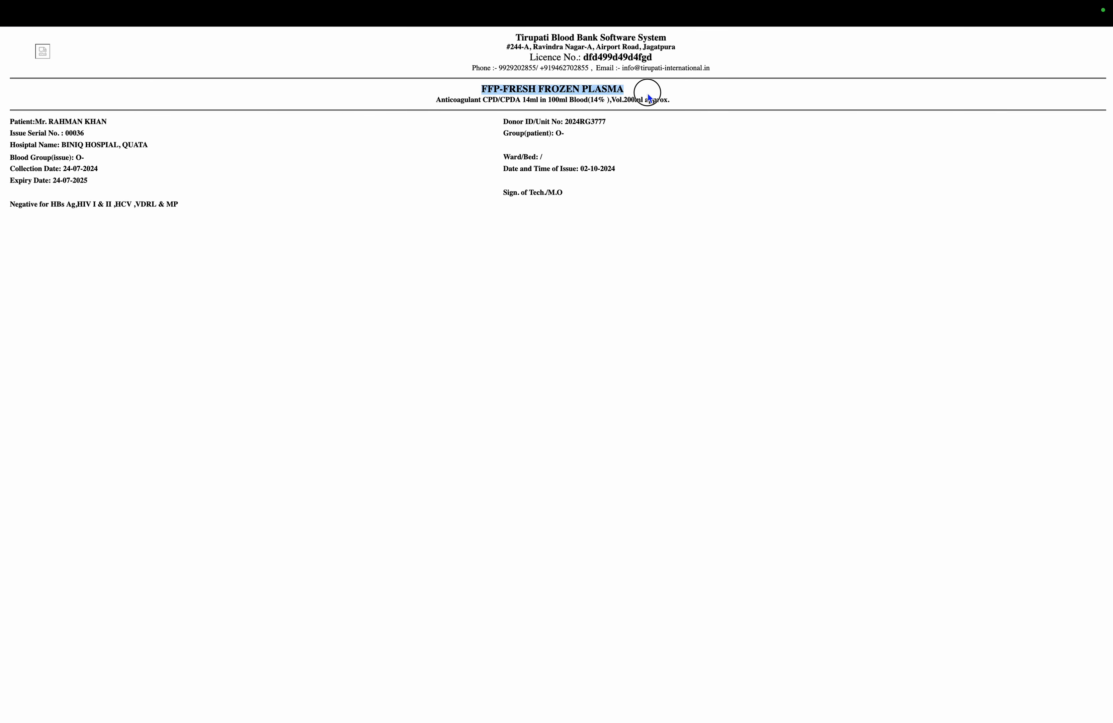
pyautogui.moveTo(571, 135); pyautogui.dragTo(505, 134)
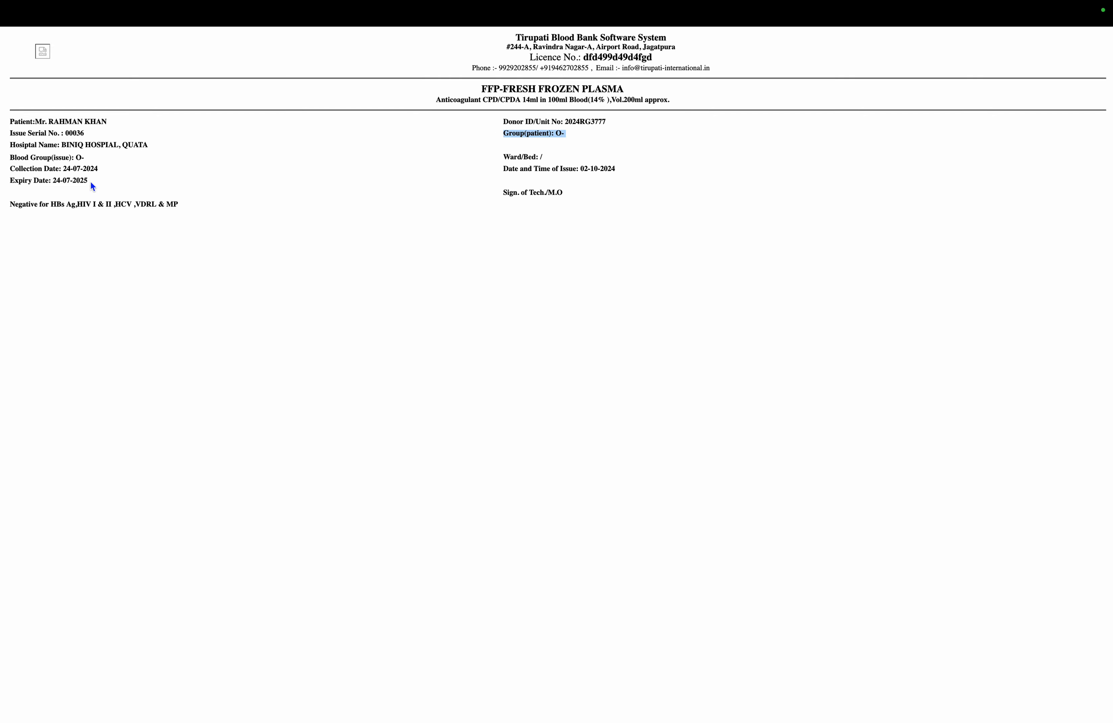
pyautogui.moveTo(88, 167); pyautogui.dragTo(3, 155)
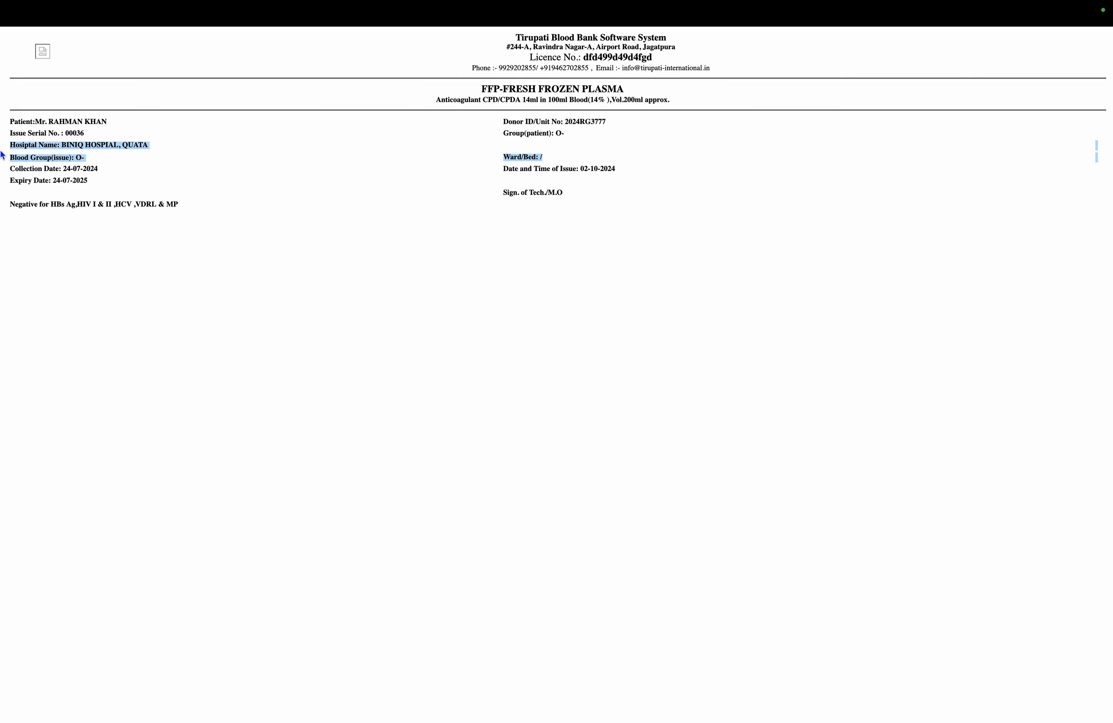
pyautogui.press('super+equal')
pyautogui.press('super+equal')
pyautogui.press('super+equal')
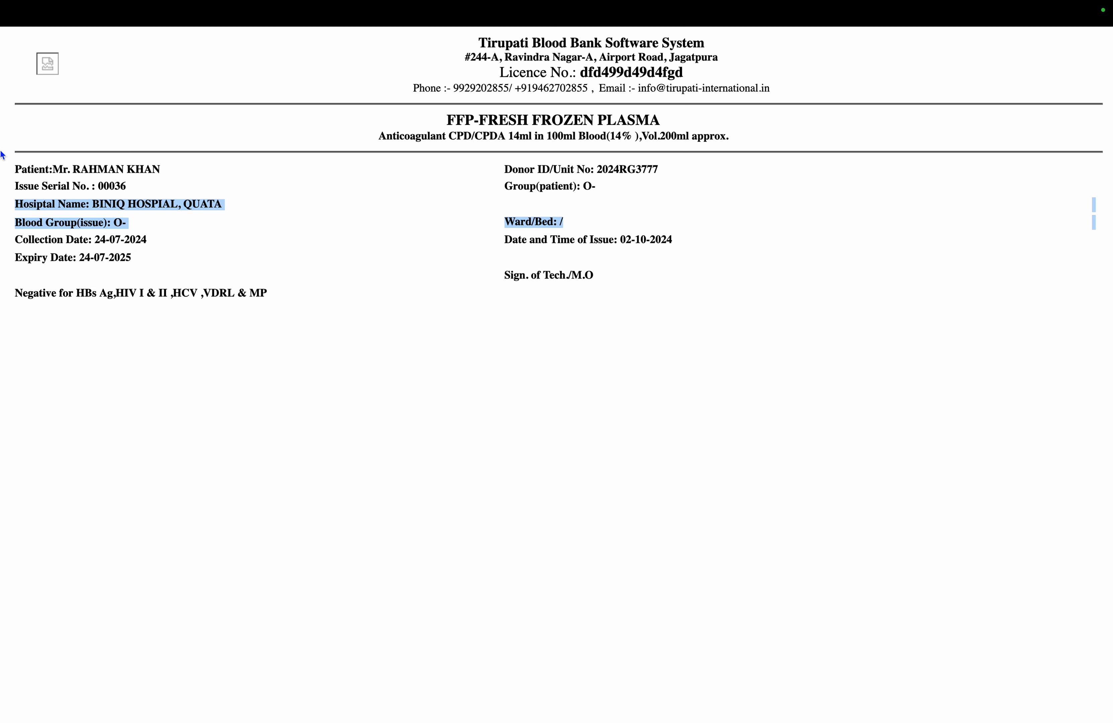
pyautogui.press('super+minus')
pyautogui.press('super+minus')
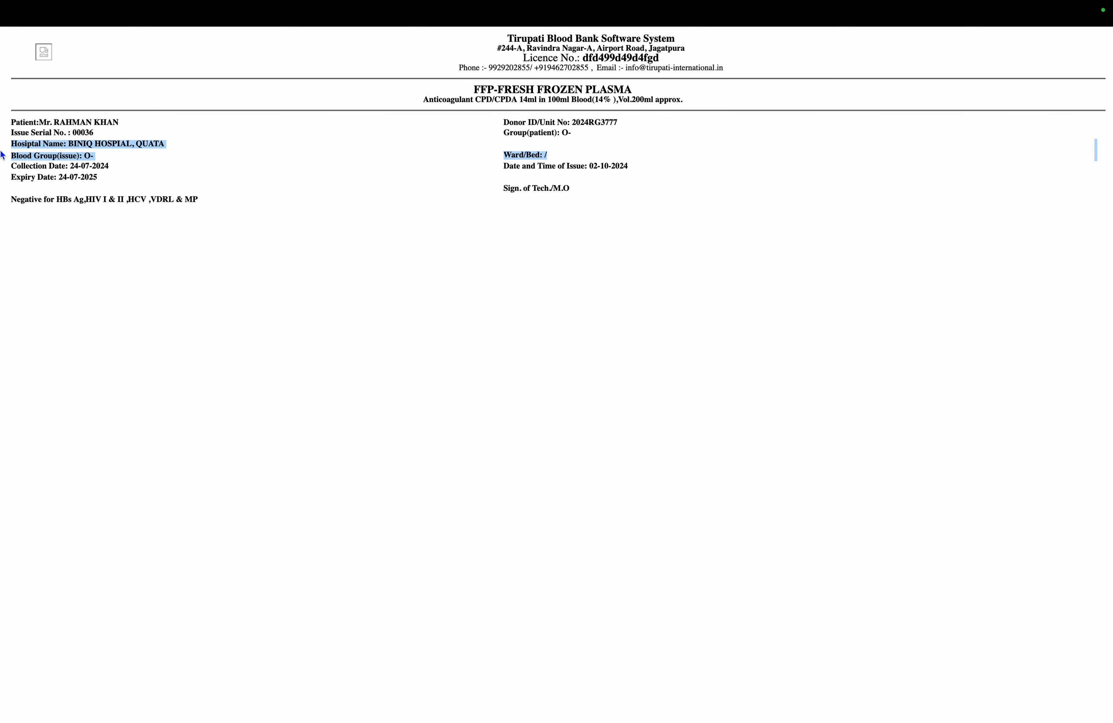
pyautogui.press('super+w')
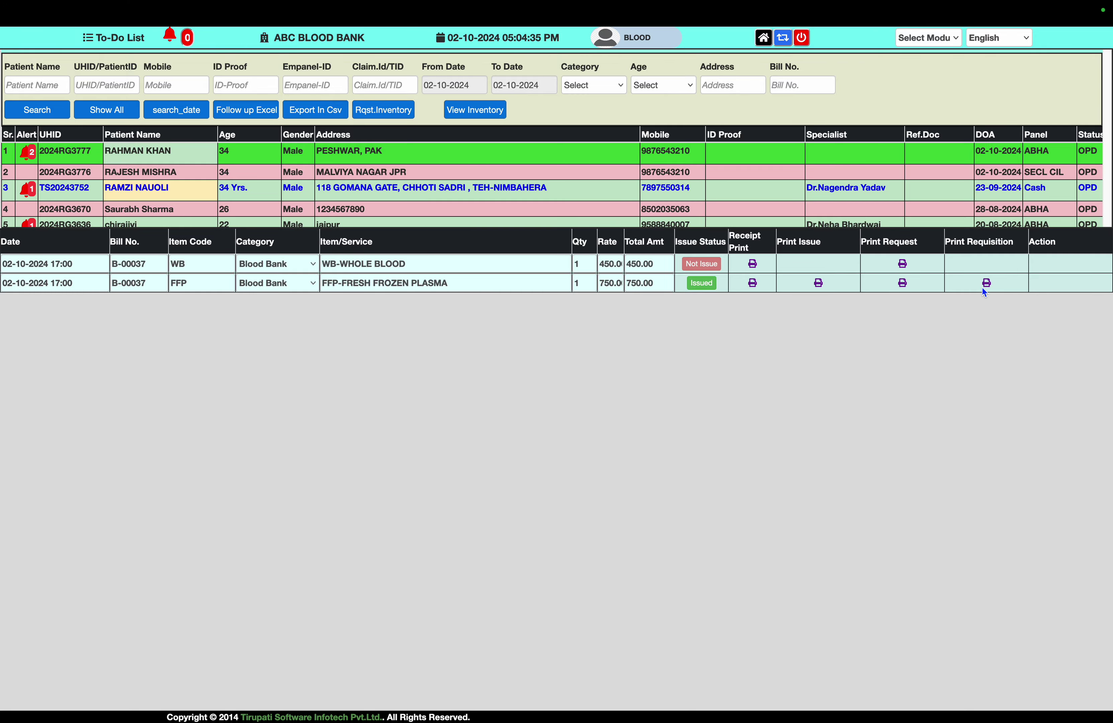
# Read through the Issue Report for FFP bag B-20-T-20/FFP (serial 0006888), then close it
pyautogui.click(988, 284)
pyautogui.scroll(-5, 781, 368)
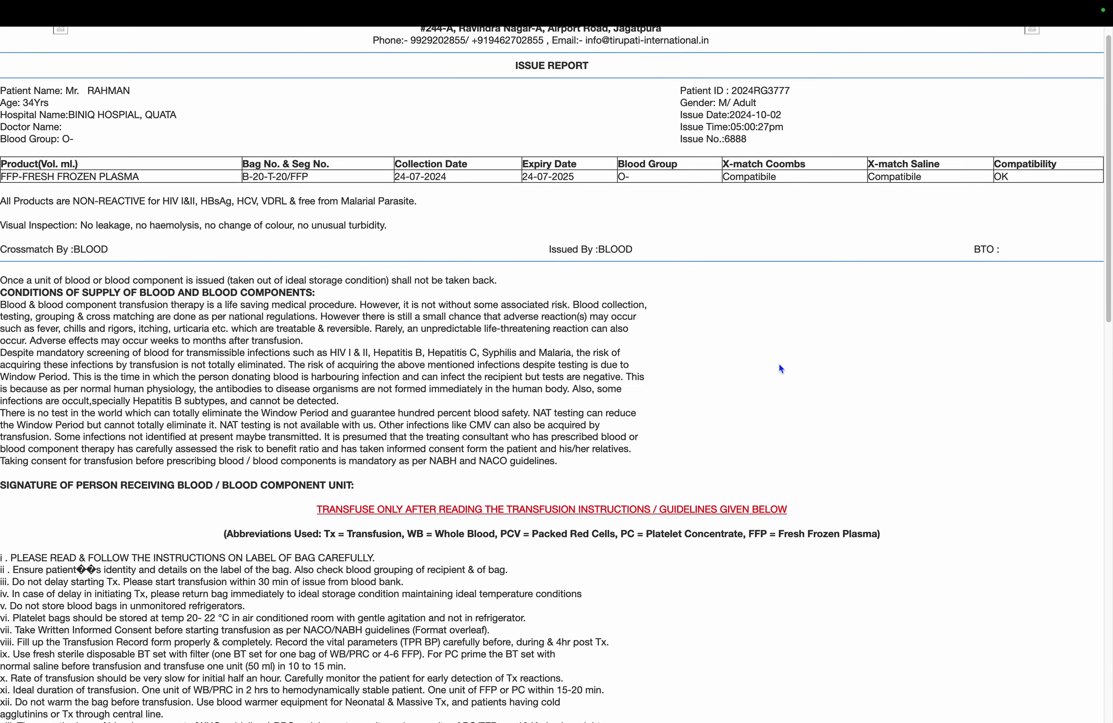
pyautogui.scroll(-2, 780, 368)
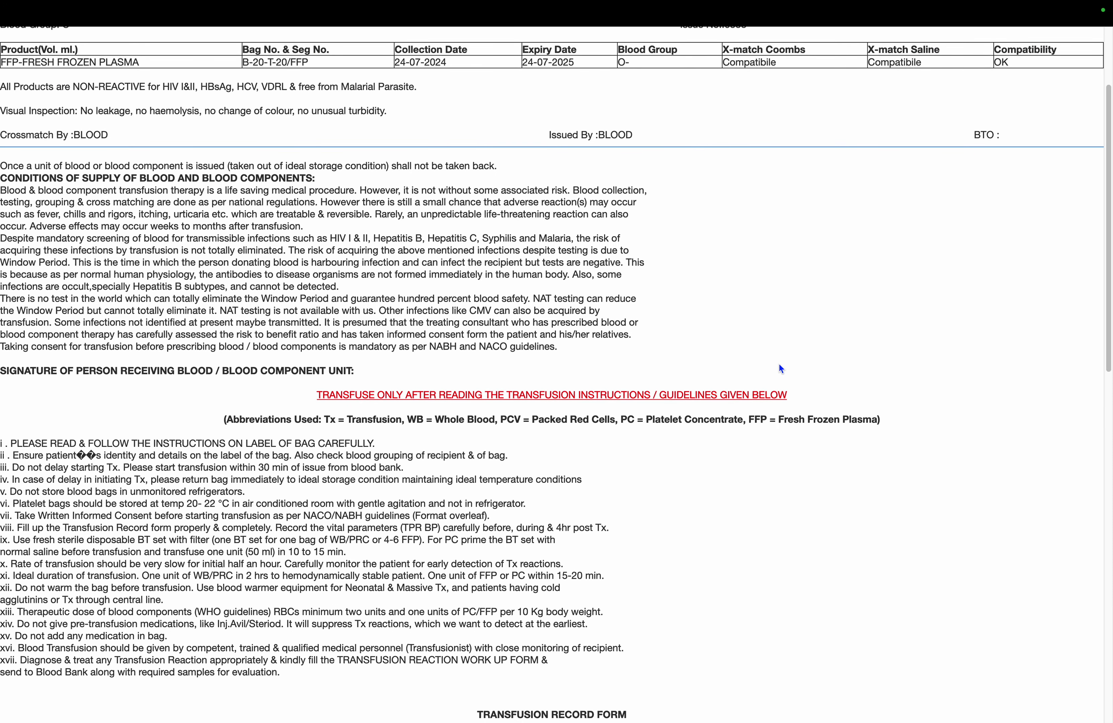
pyautogui.scroll(-4, 781, 368)
pyautogui.scroll(10, 780, 369)
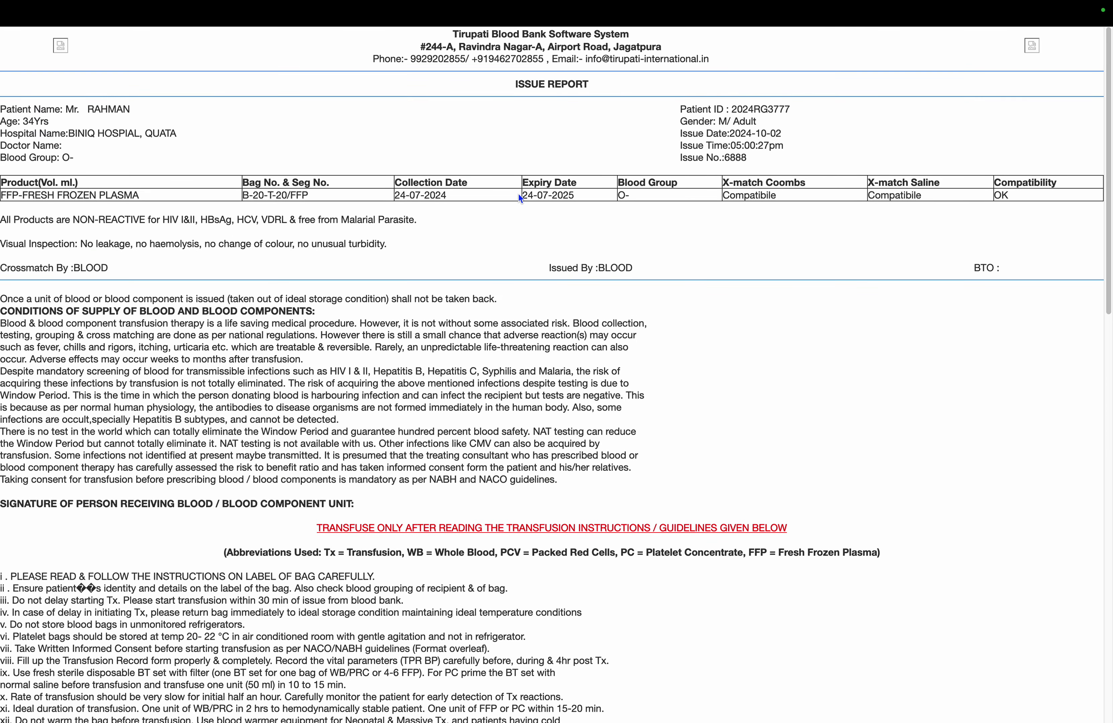
pyautogui.scroll(-1, 518, 194)
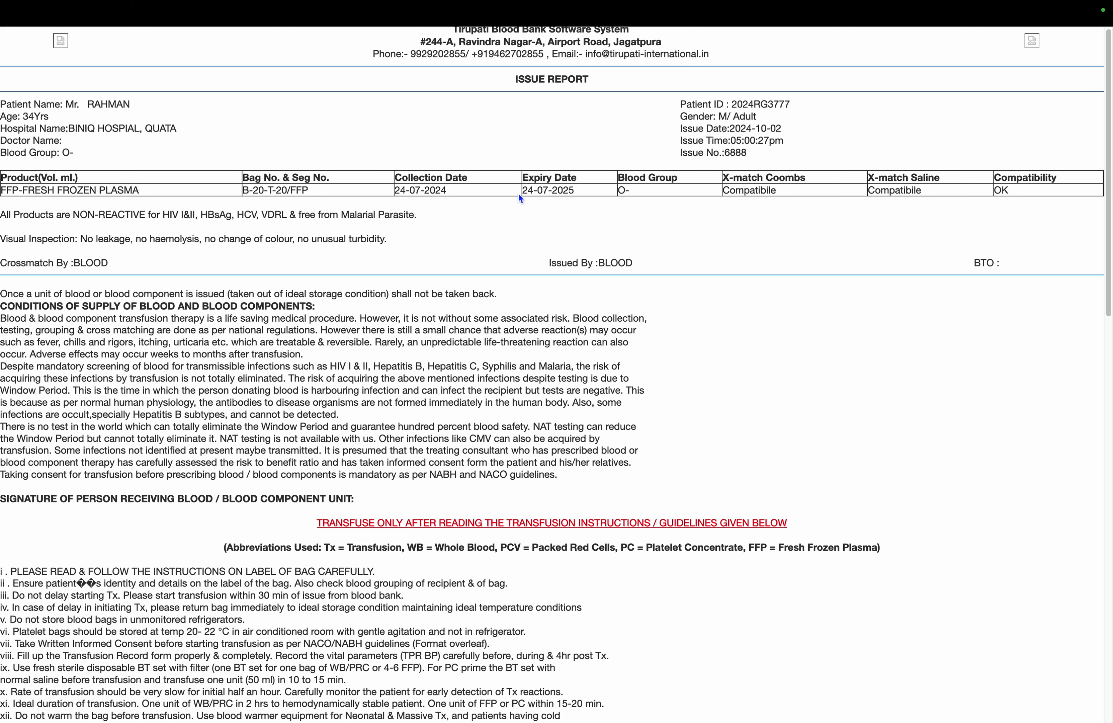
pyautogui.scroll(-2, 519, 195)
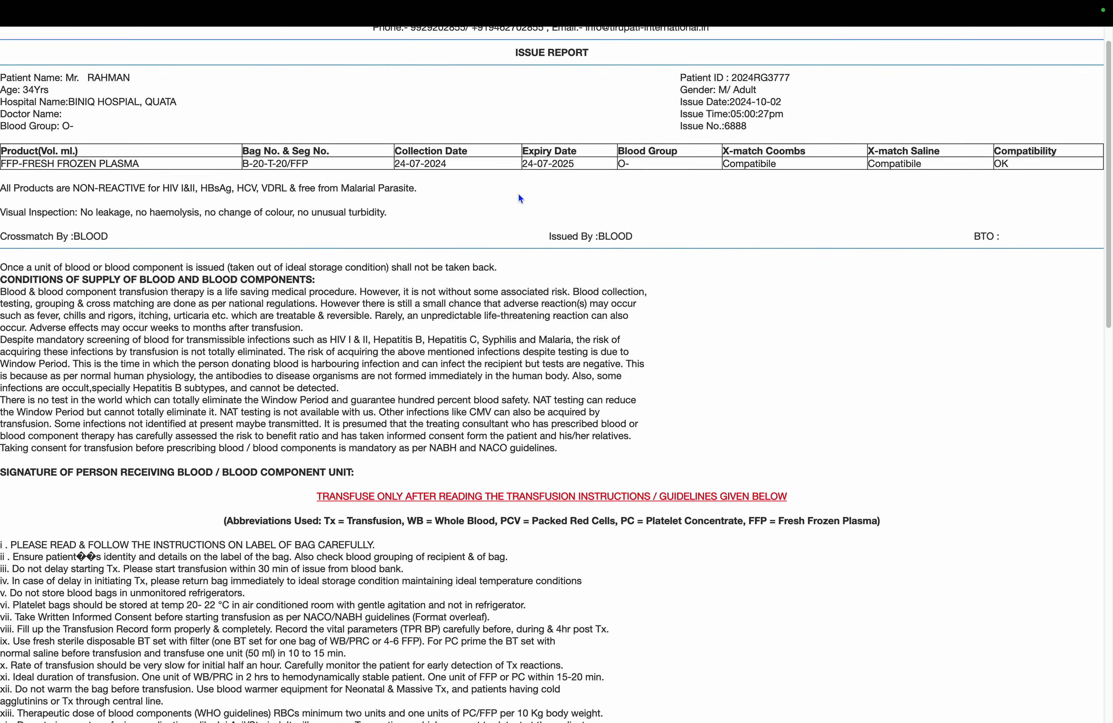
pyautogui.scroll(-5, 518, 194)
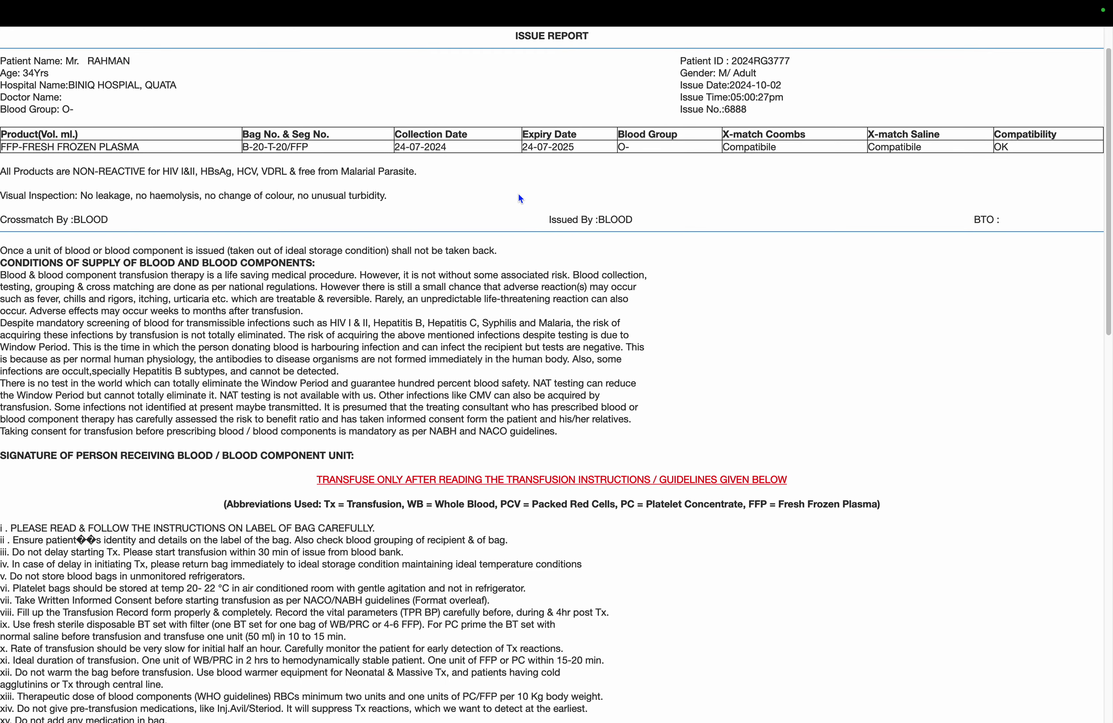
pyautogui.scroll(-14, 518, 193)
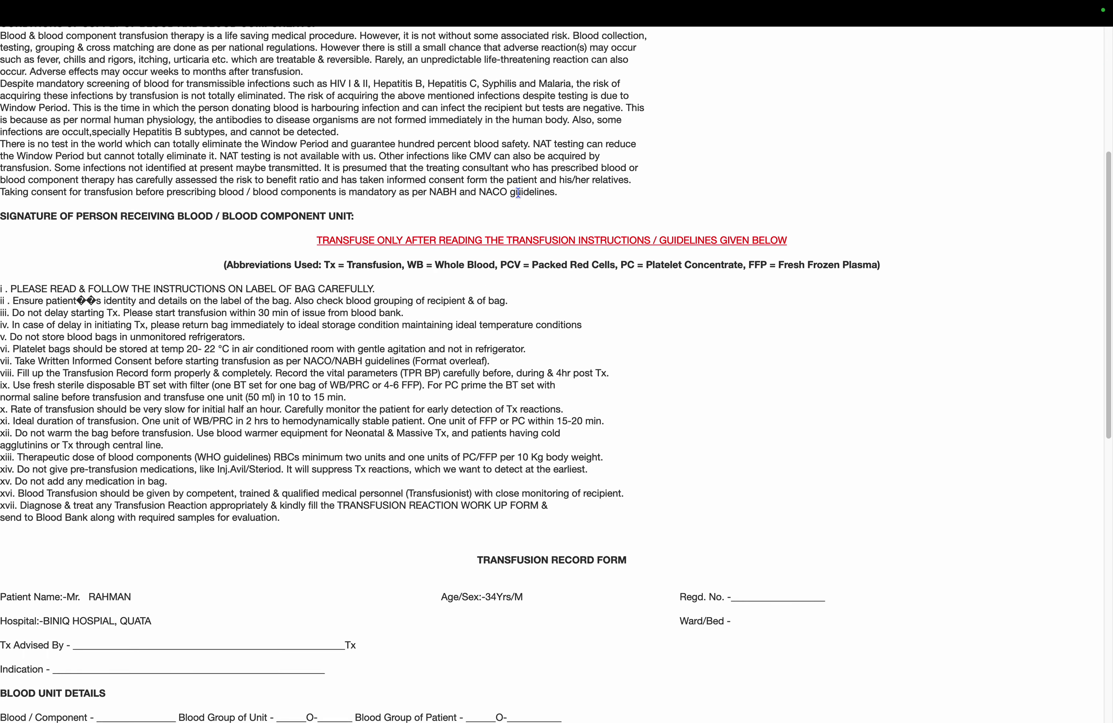
pyautogui.scroll(-7, 519, 194)
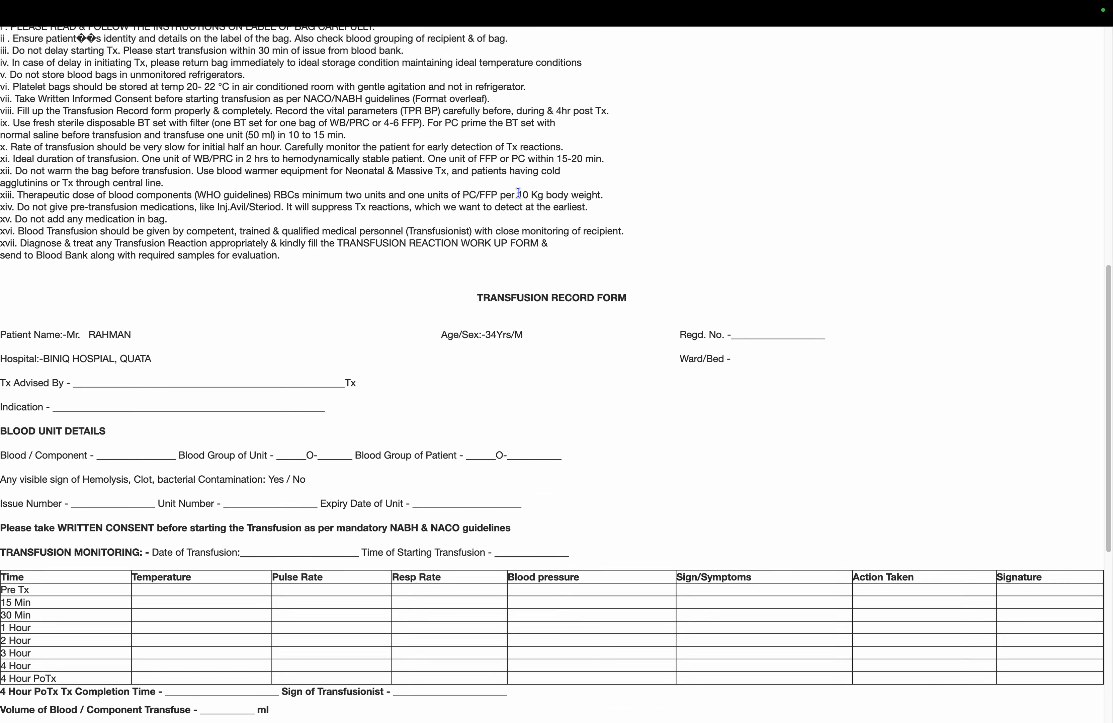
pyautogui.scroll(-8, 518, 193)
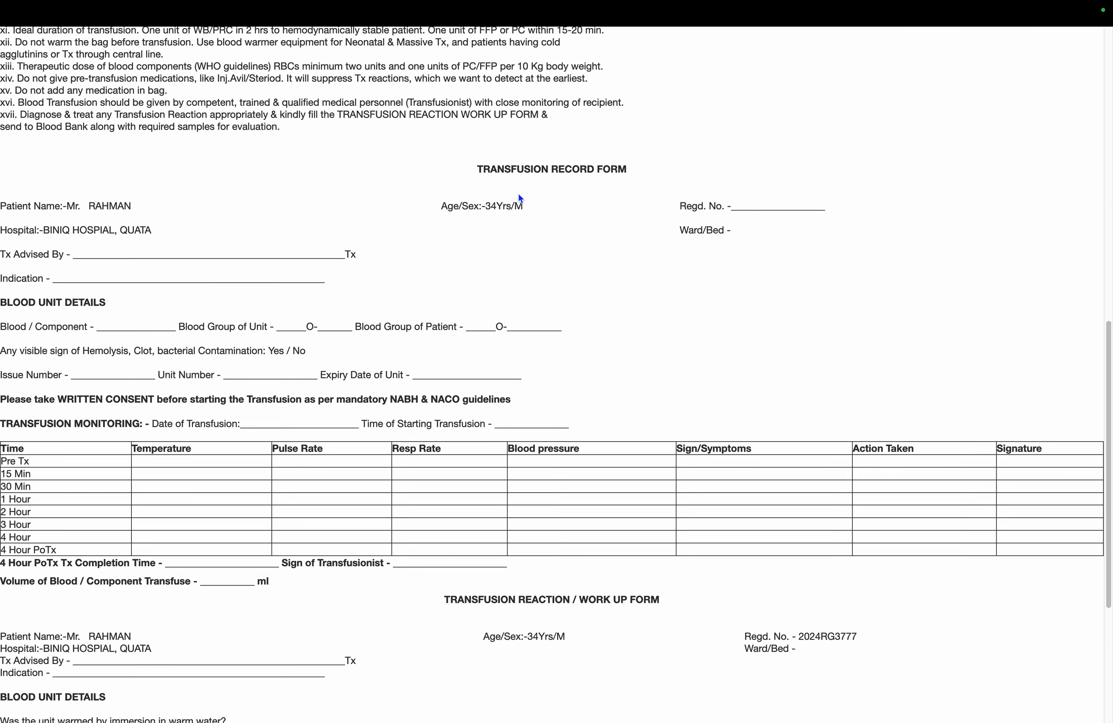
pyautogui.scroll(-8, 518, 193)
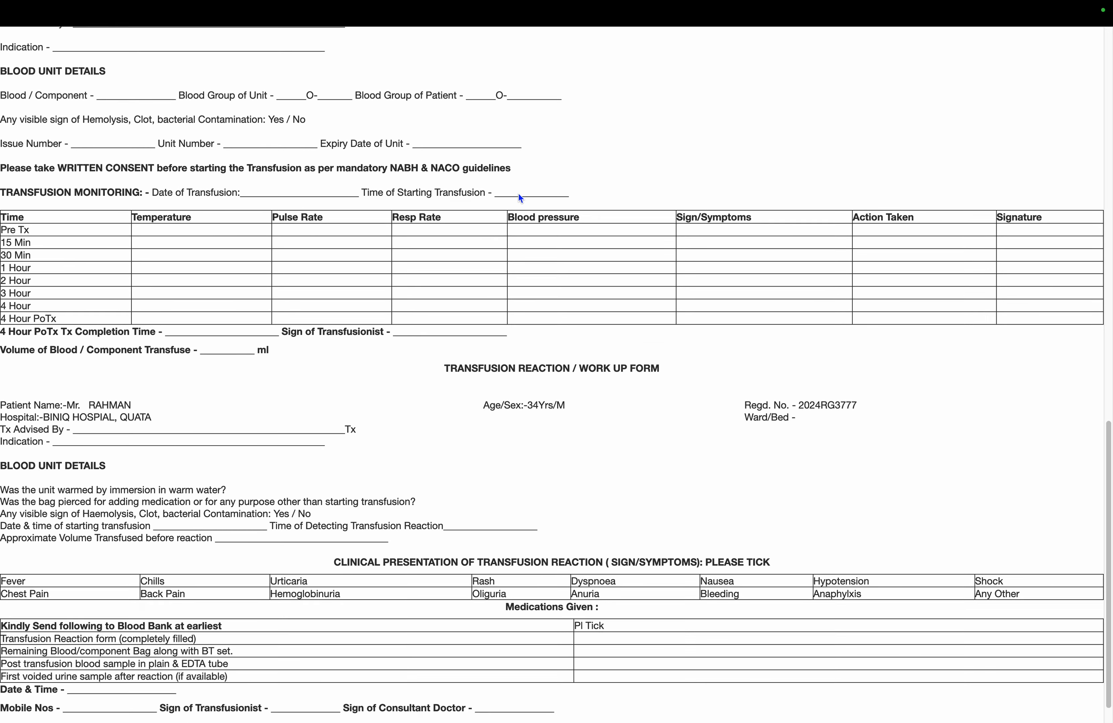
pyautogui.scroll(20, 518, 193)
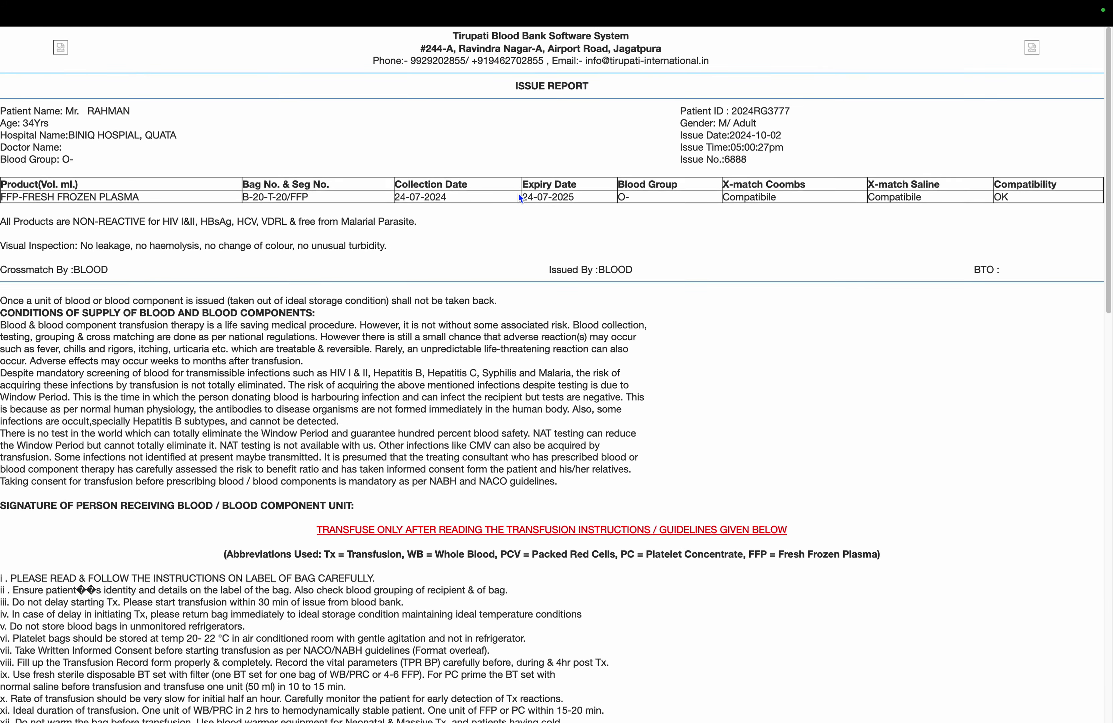
pyautogui.press('super+w')
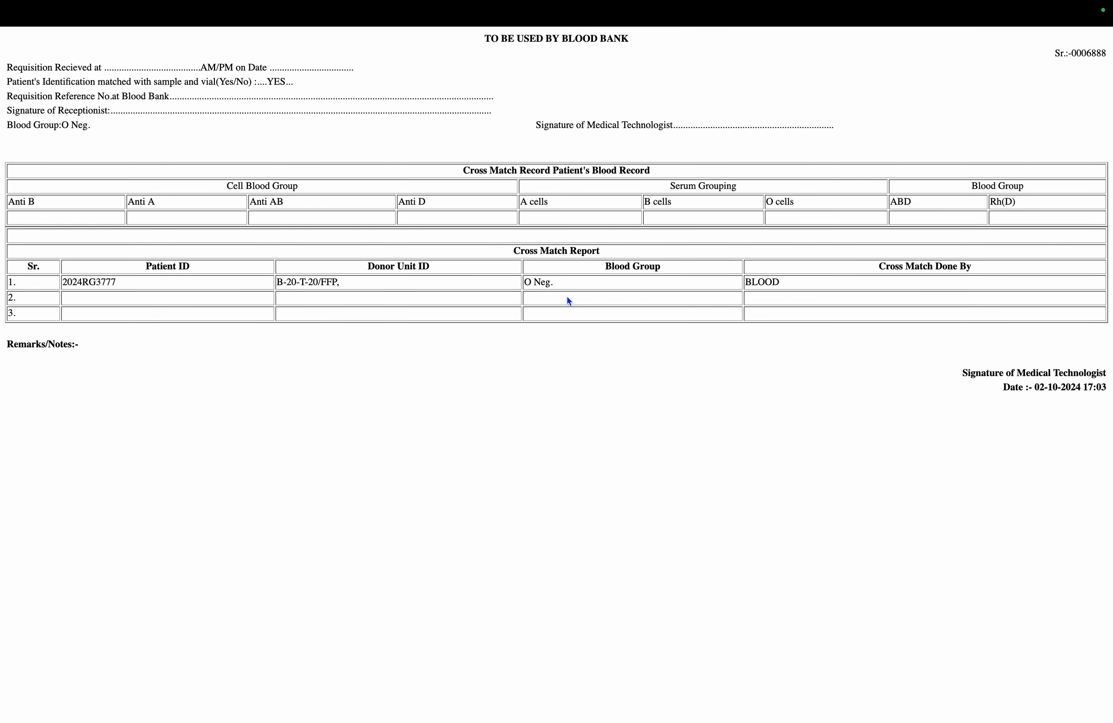
# Dismiss the cross-match record print preview to get back to Patient Search
pyautogui.press('Escape')
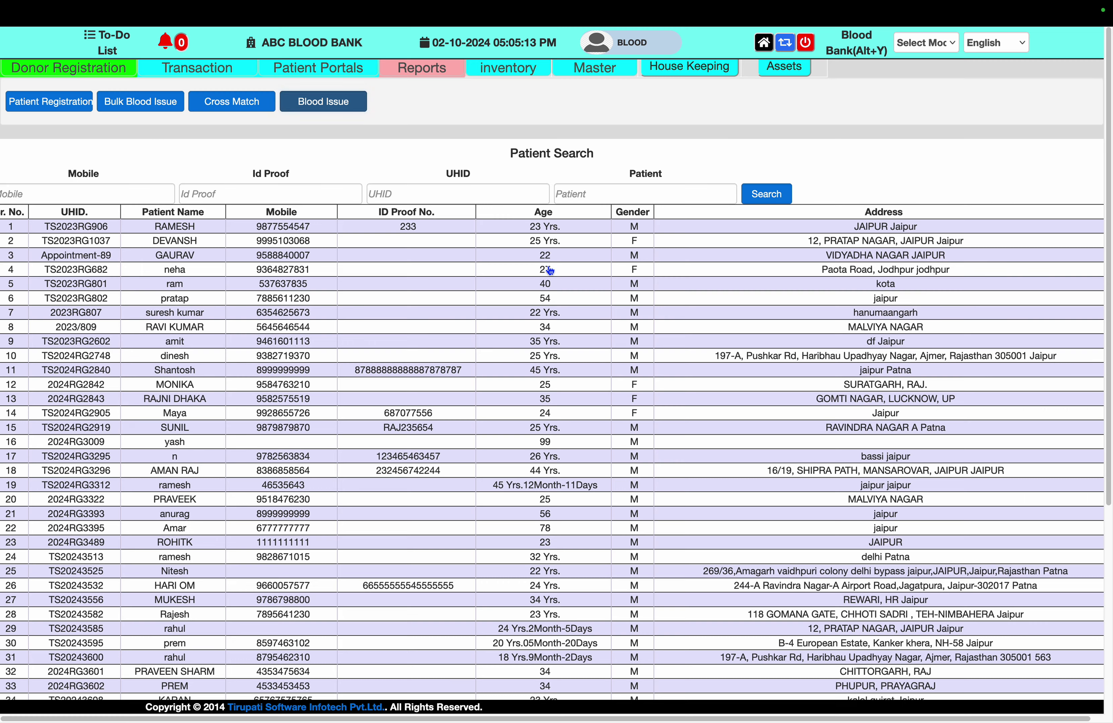
# Run the Blood Stock Report for 01-09-2024 to 02-10-2024
pyautogui.click(348, 69)
pyautogui.click(425, 70)
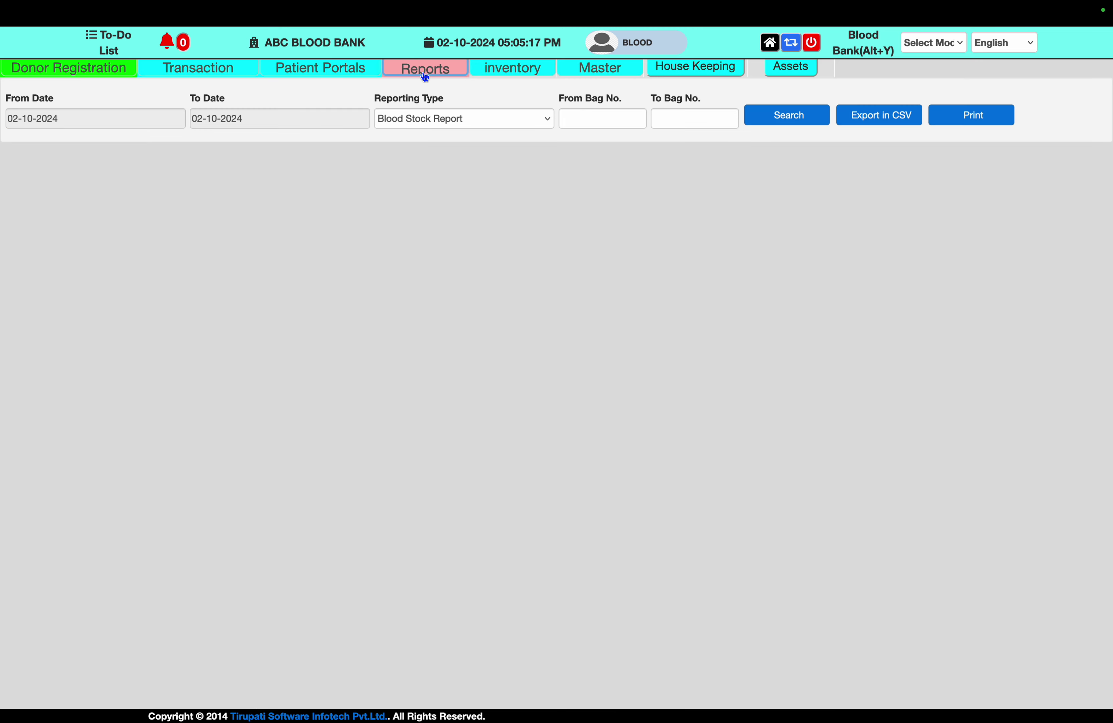
pyautogui.click(113, 120)
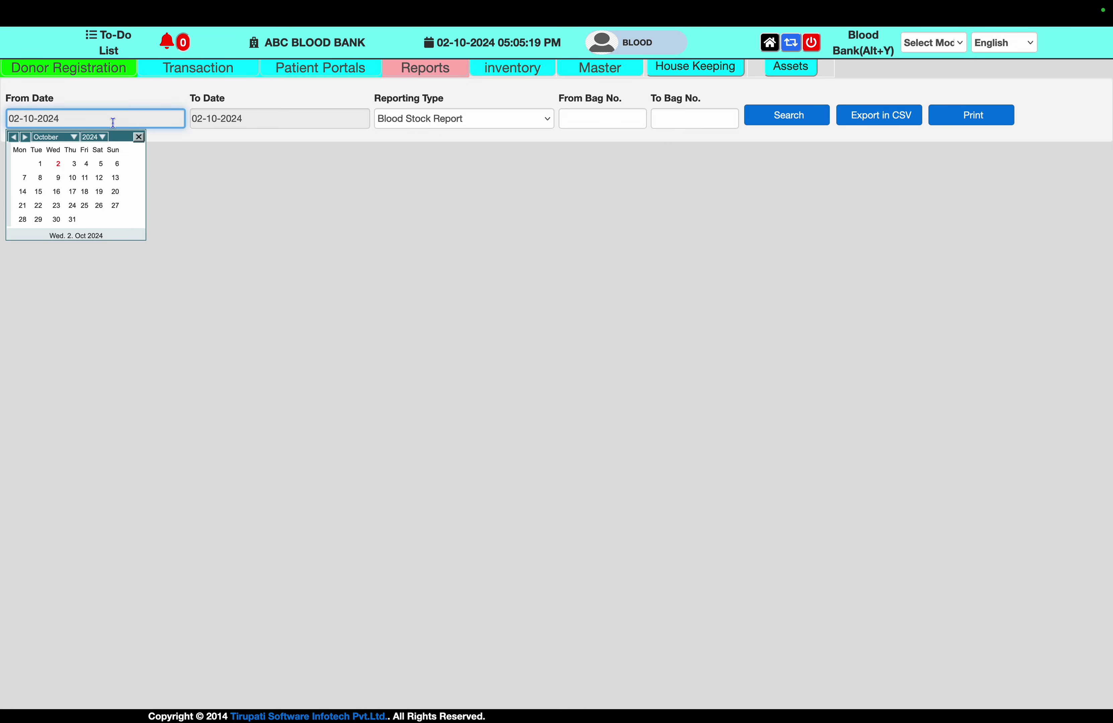
pyautogui.click(14, 137)
pyautogui.click(117, 164)
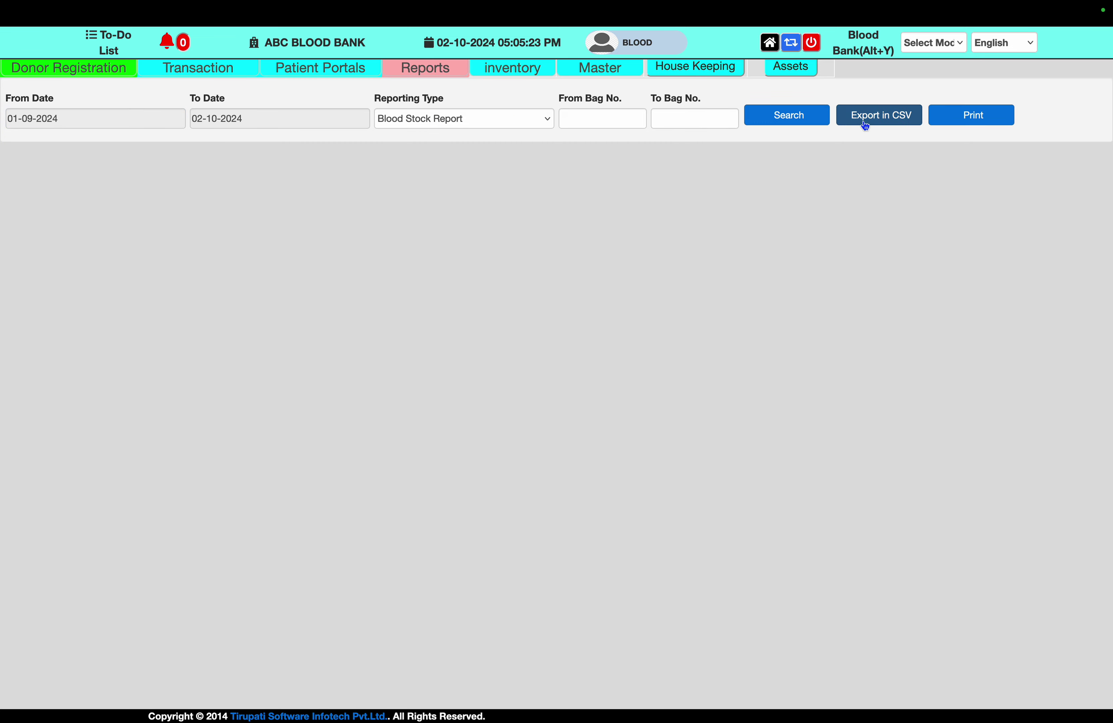
pyautogui.click(794, 124)
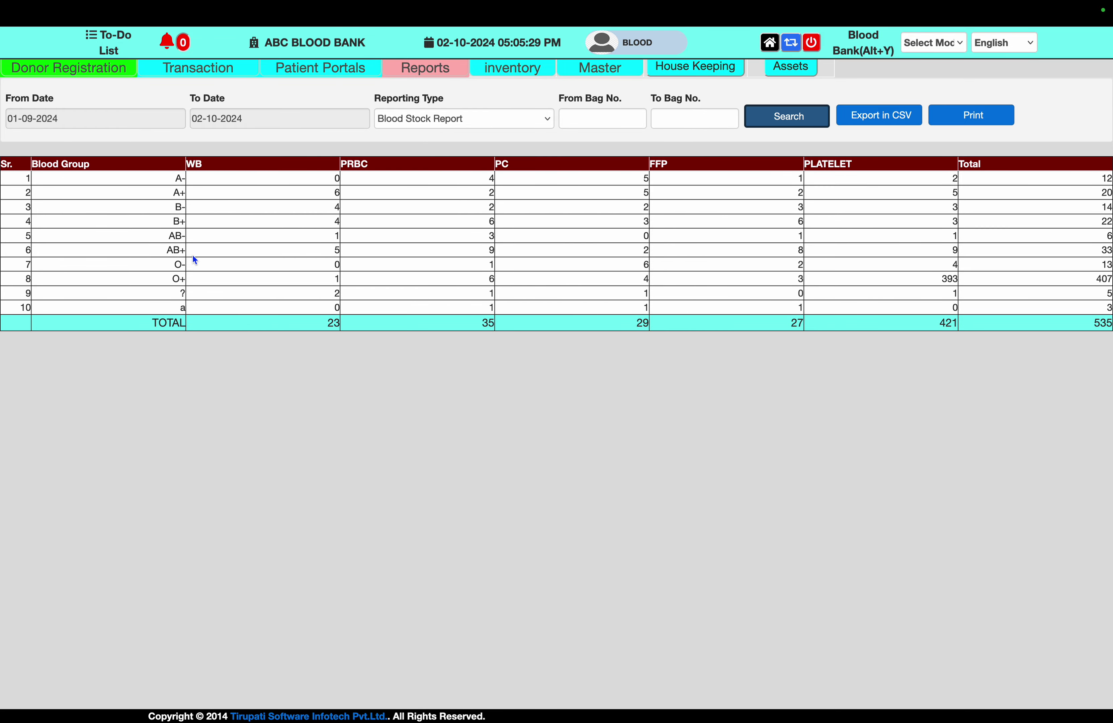
# Switch the report type to Component Register and run it for the same dates
pyautogui.click(512, 125)
pyautogui.click(510, 136)
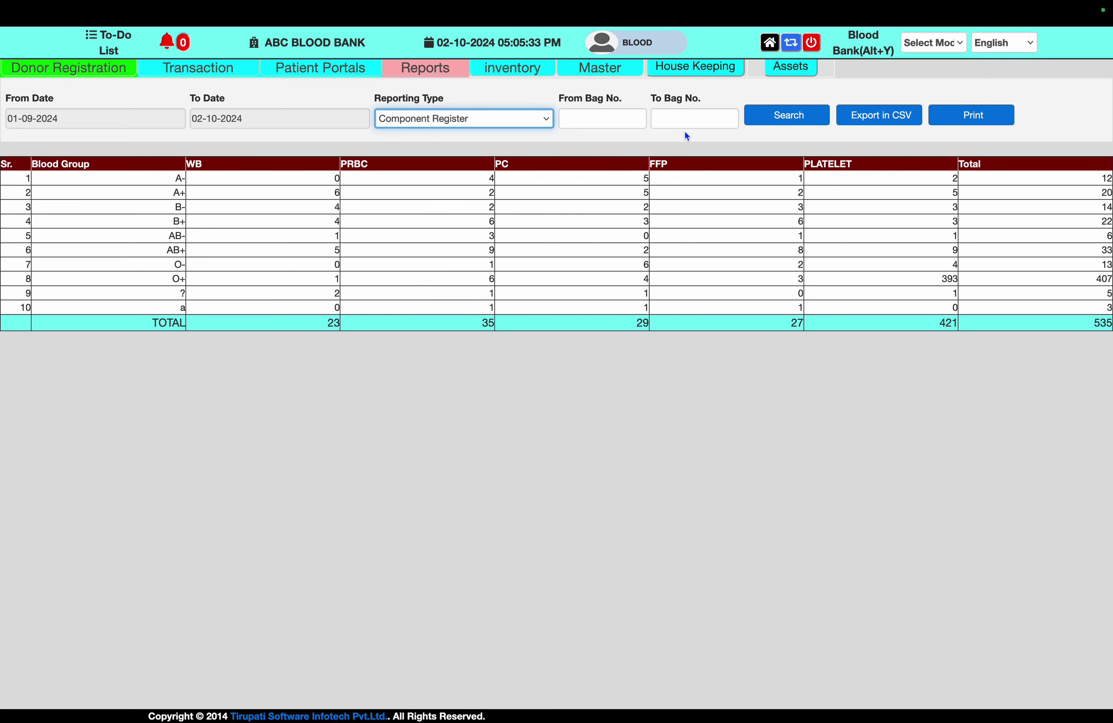
pyautogui.click(791, 122)
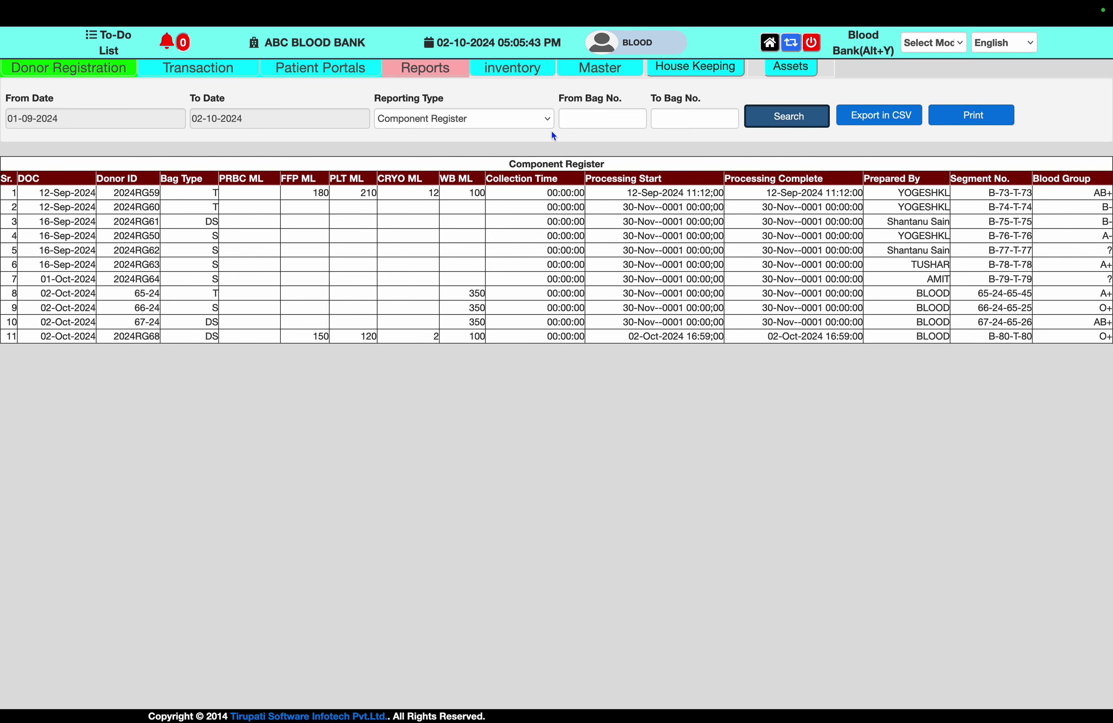
pyautogui.click(516, 123)
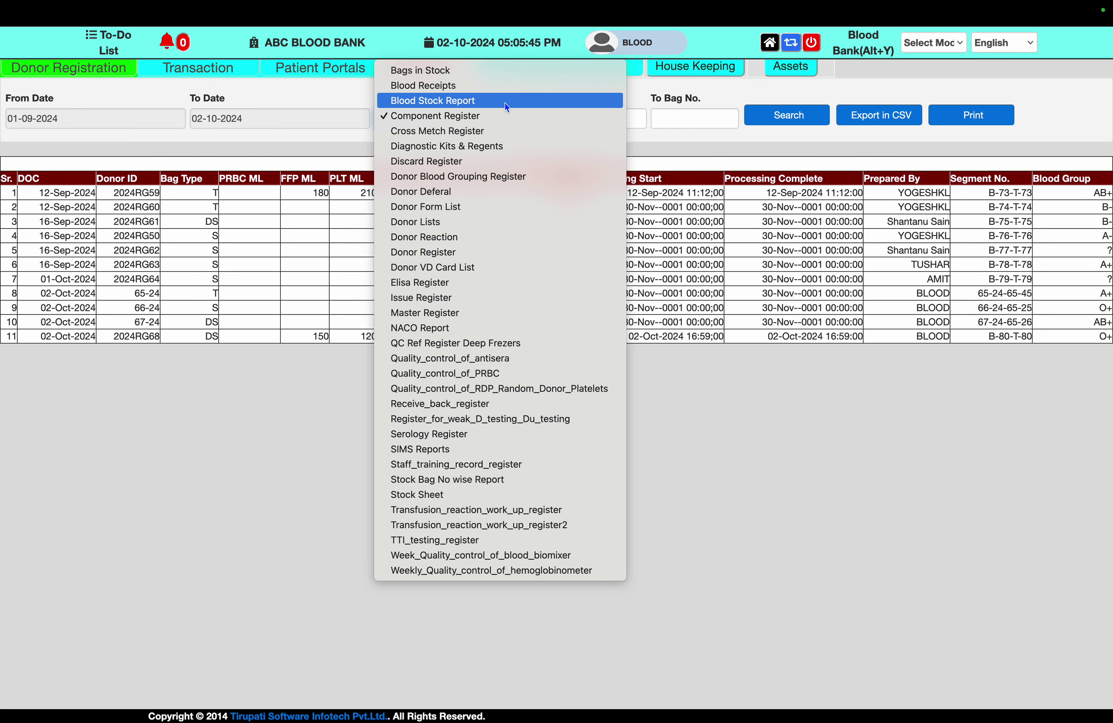
# Run the Blood Receipts report and highlight the OPD 4,700.000 and IPD 2,600.000 totals
pyautogui.click(503, 94)
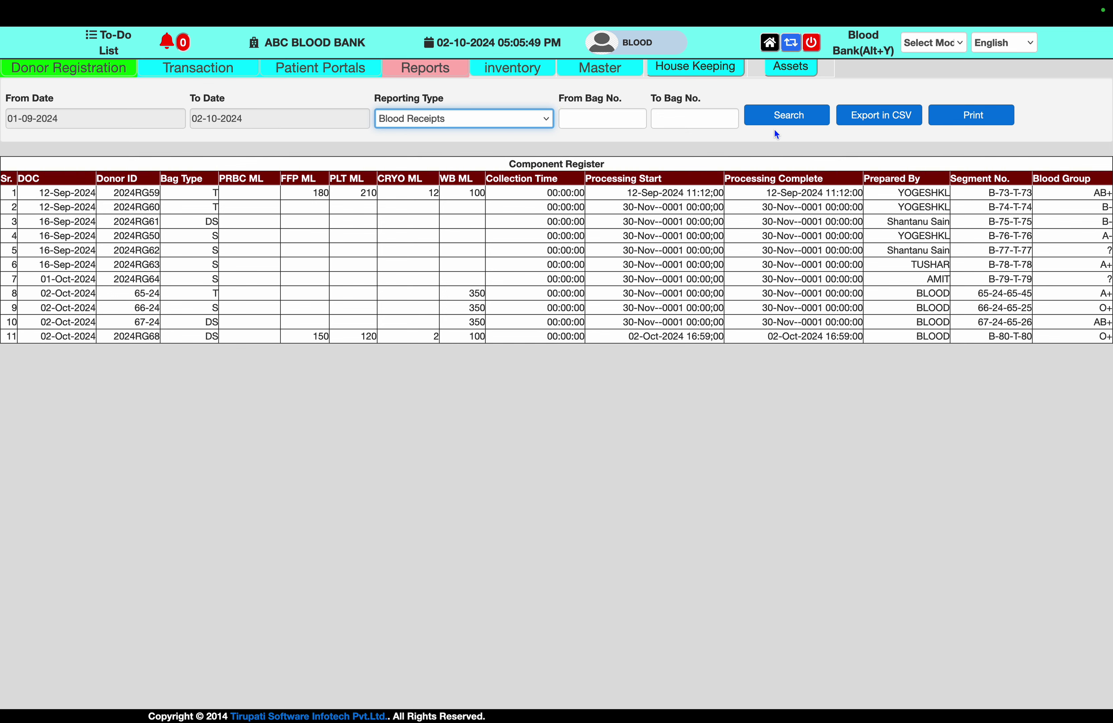
pyautogui.click(780, 120)
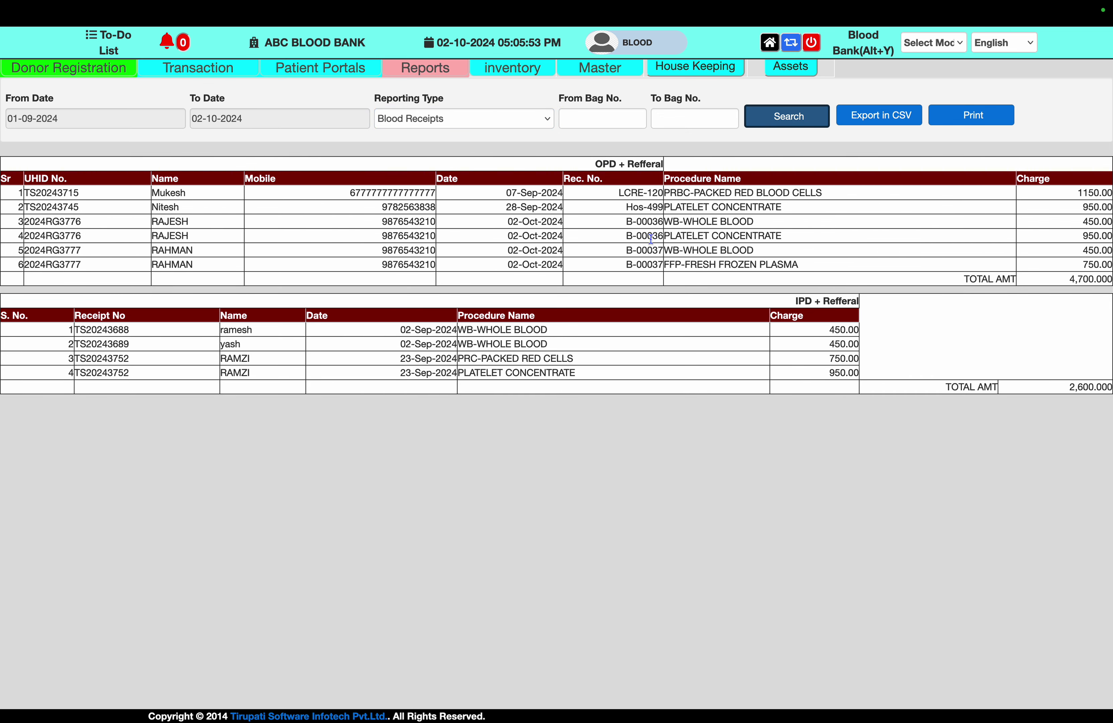
pyautogui.moveTo(1070, 278); pyautogui.dragTo(1111, 280)
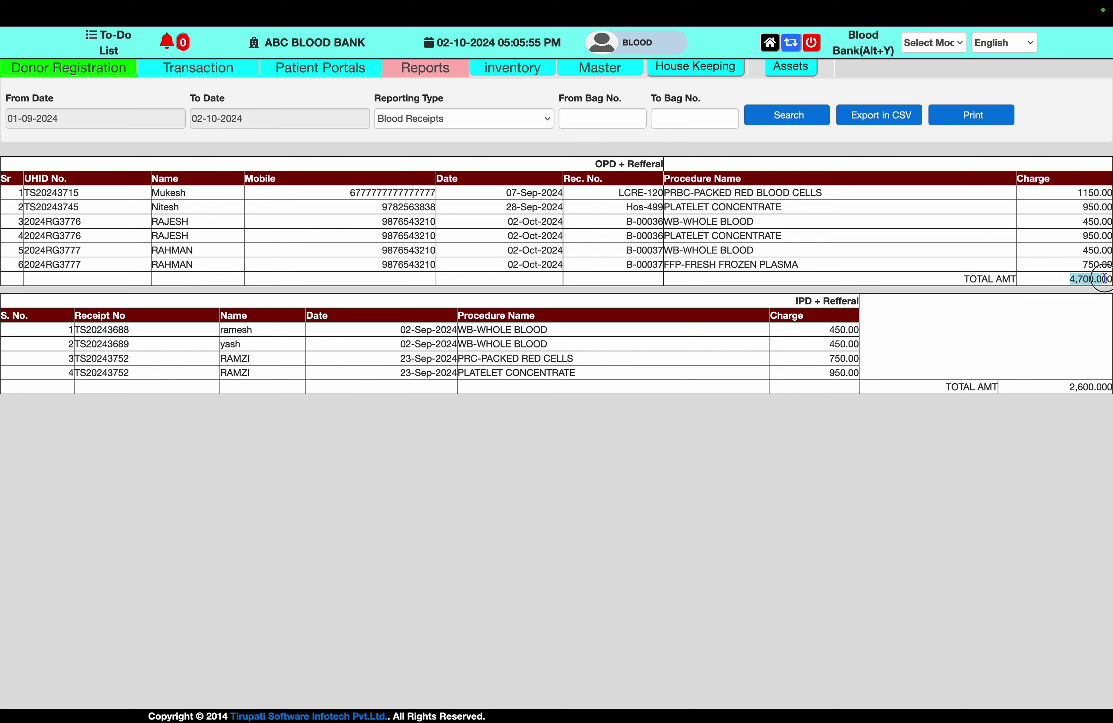
pyautogui.moveTo(1070, 390); pyautogui.dragTo(1111, 388)
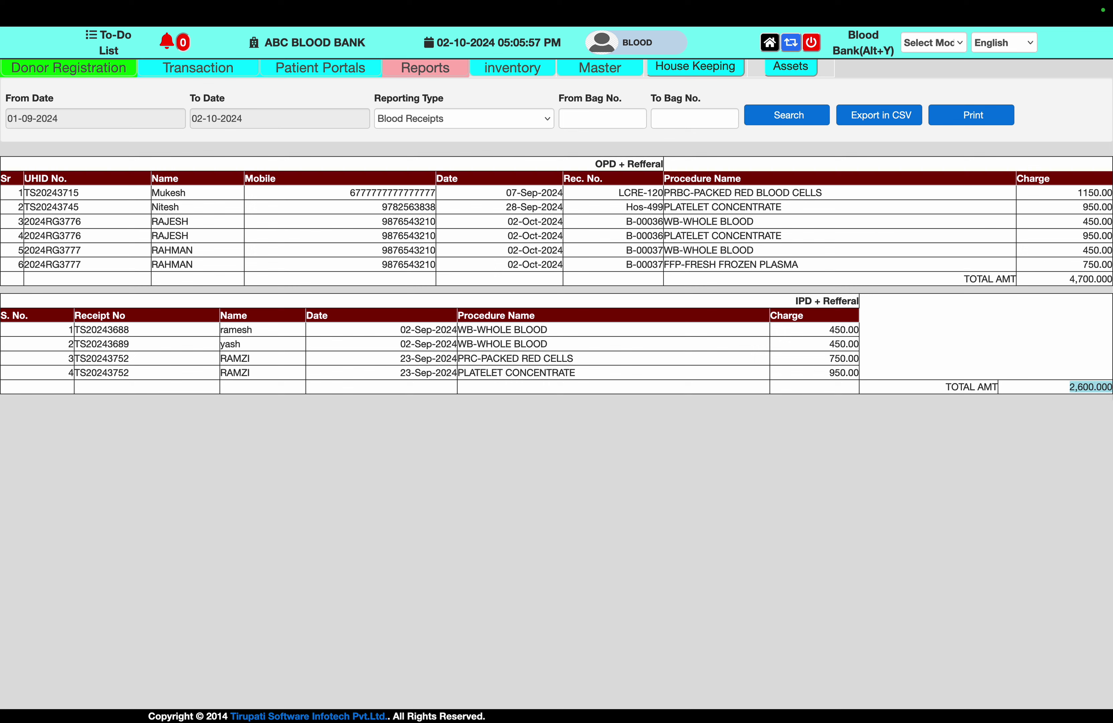
# Load the Cross Metch Register report, showing 4 compatible cross-matched records
pyautogui.click(491, 116)
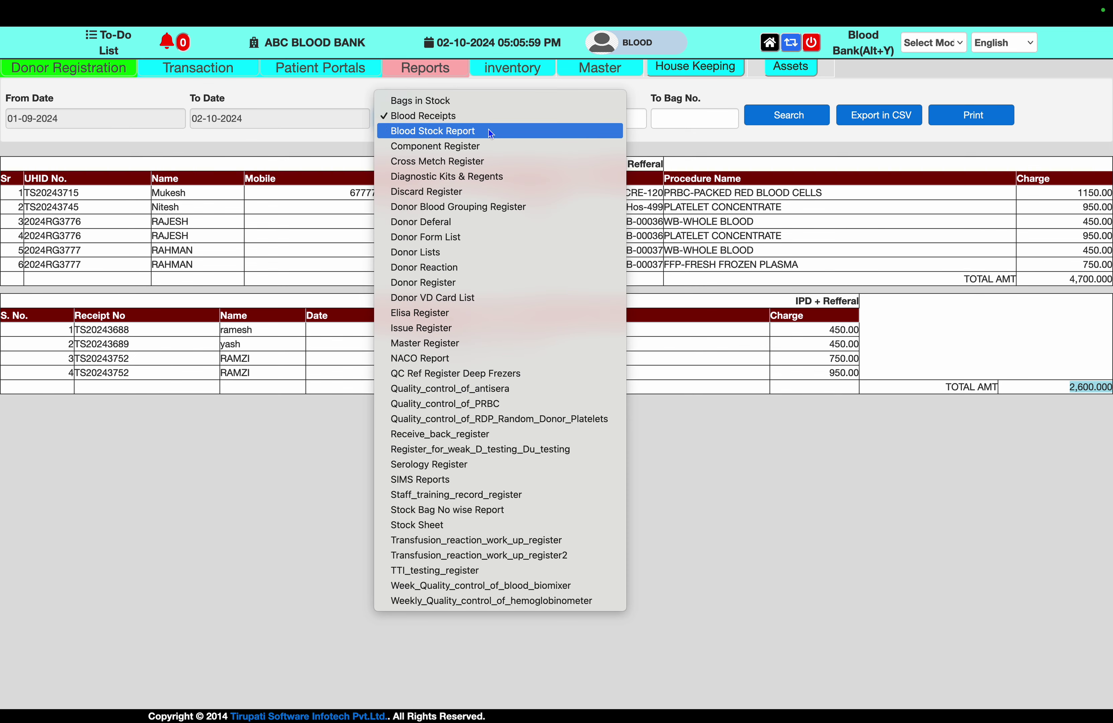
pyautogui.click(491, 167)
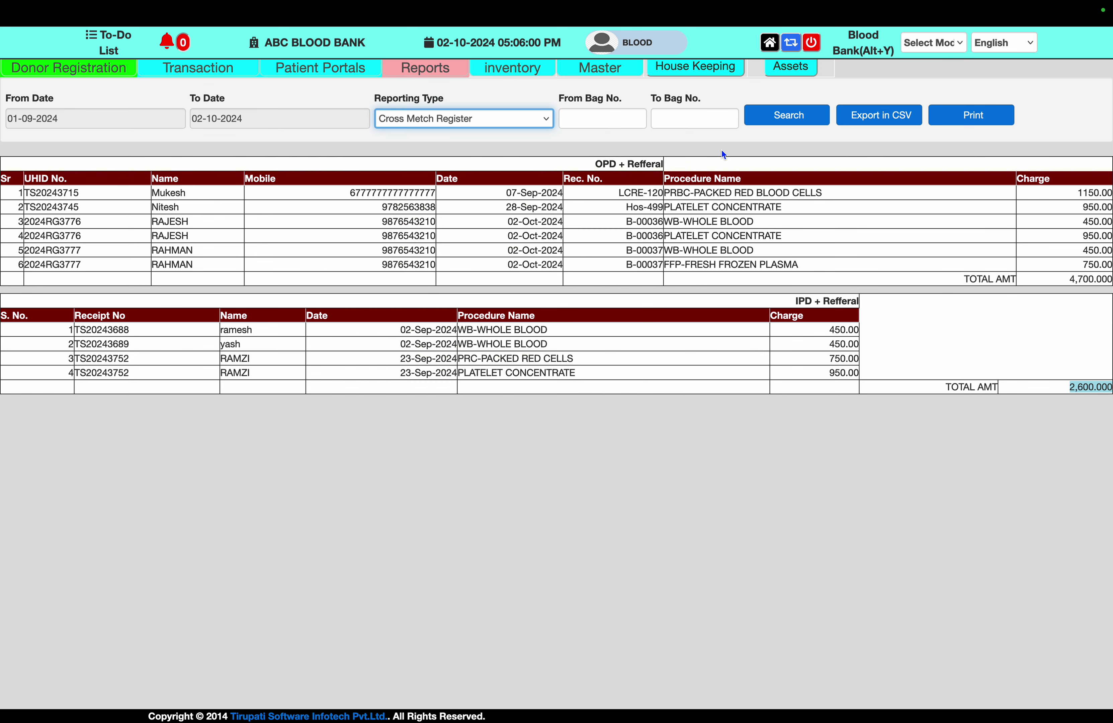
pyautogui.click(798, 122)
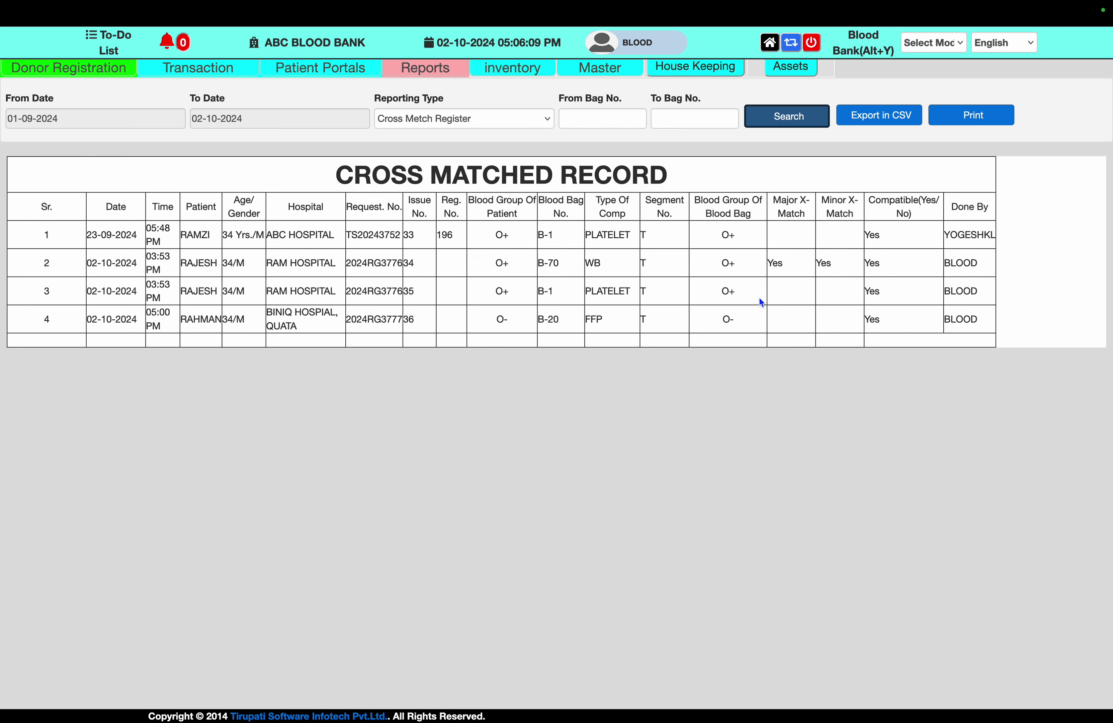
pyautogui.click(457, 117)
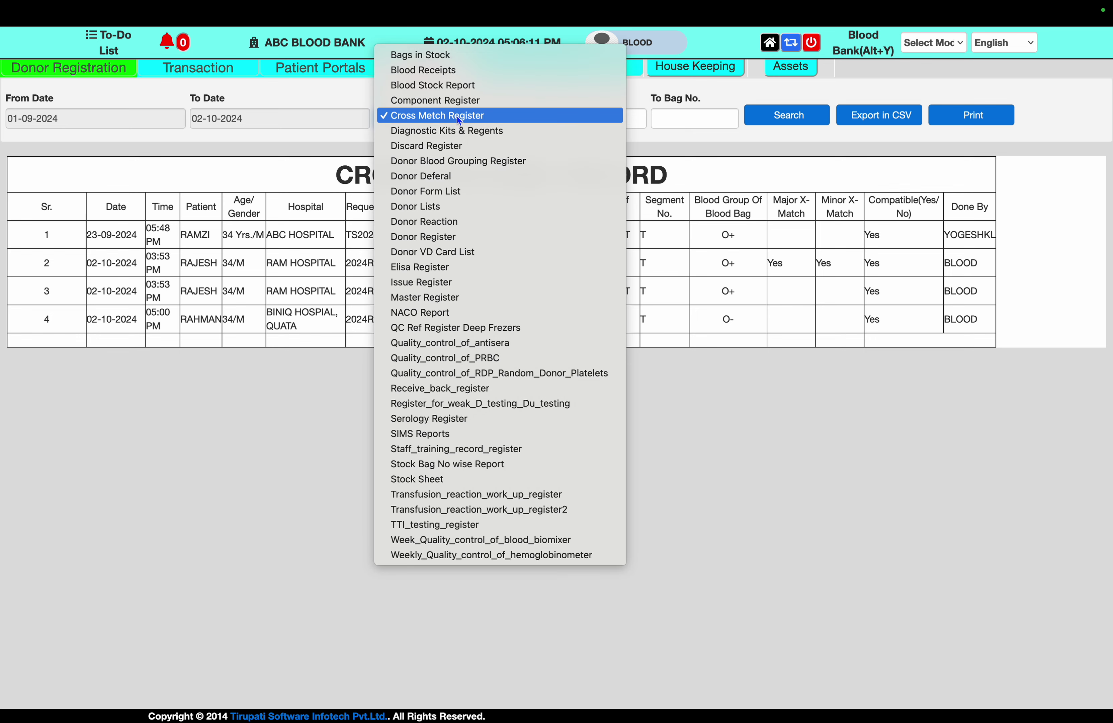
# Run the empty Diagnostic Kits & Regents report, then the Discard Register of 5 discarded units
pyautogui.click(463, 138)
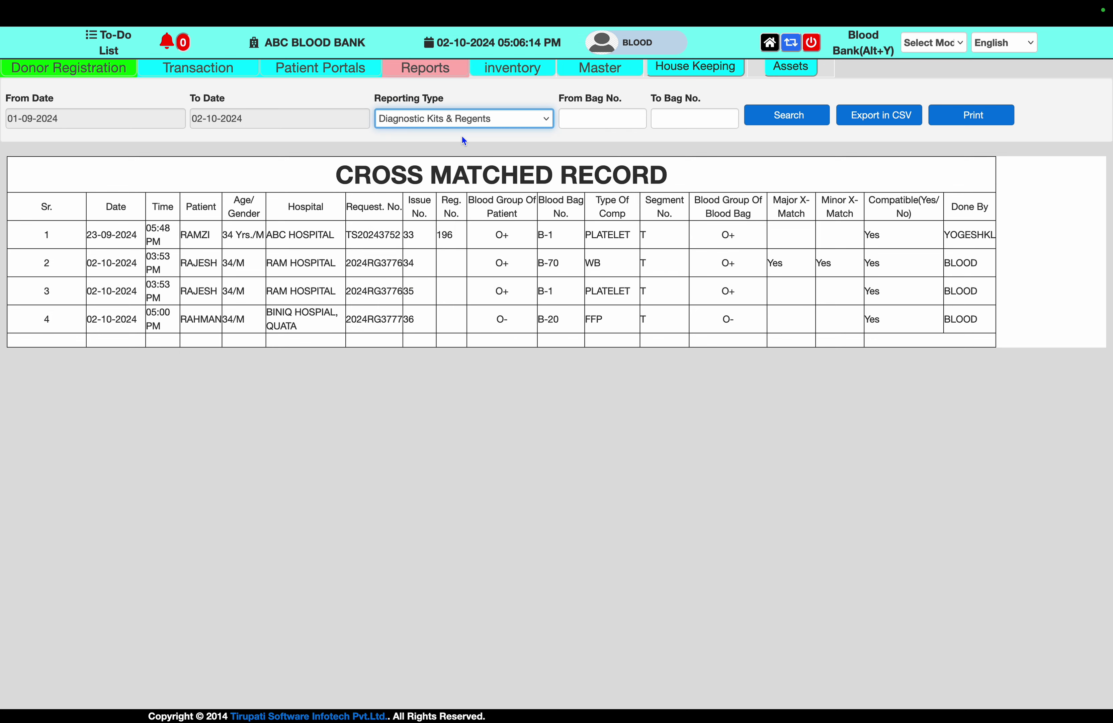
pyautogui.click(784, 125)
pyautogui.click(538, 123)
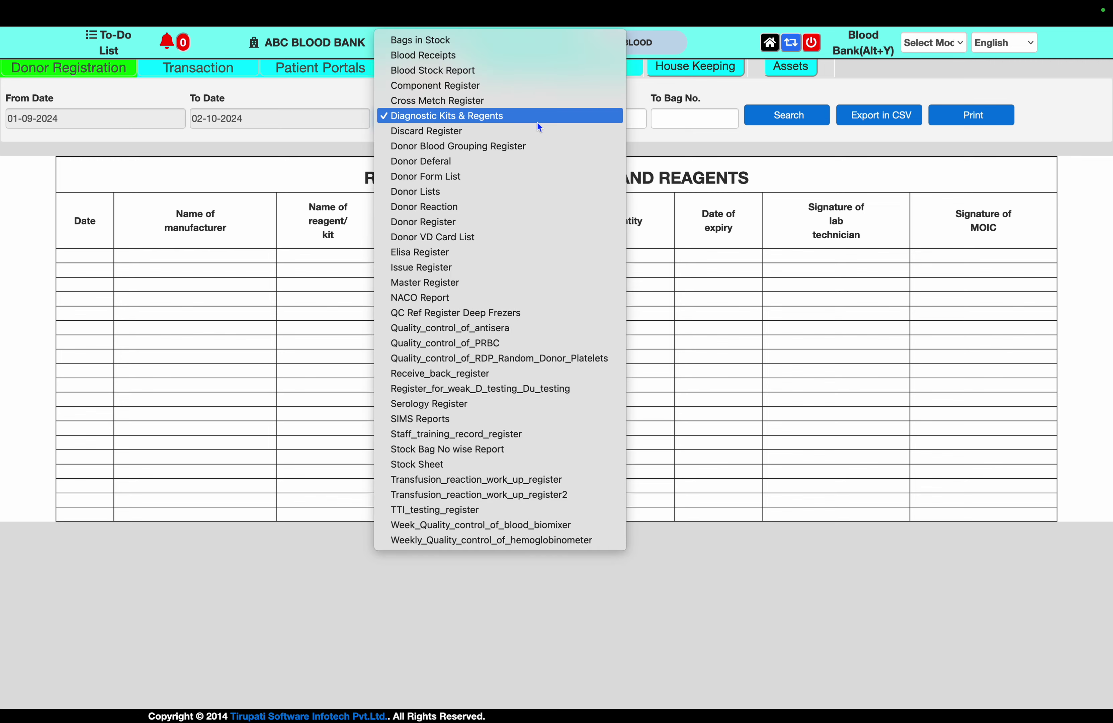
pyautogui.click(537, 133)
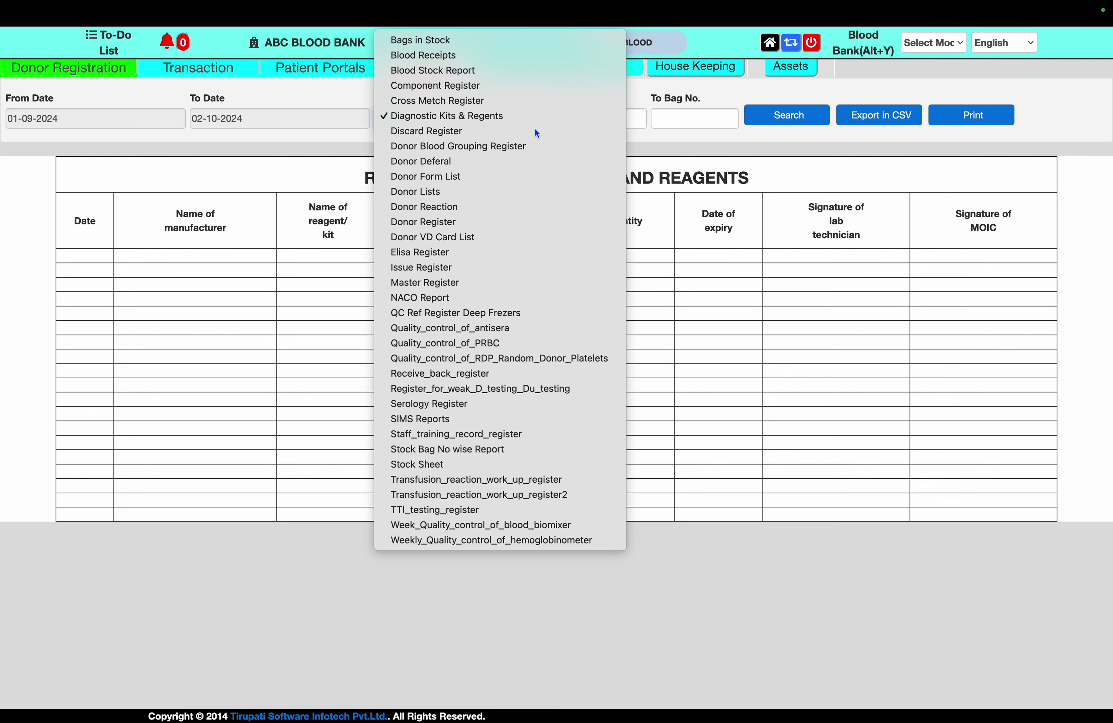
pyautogui.click(780, 124)
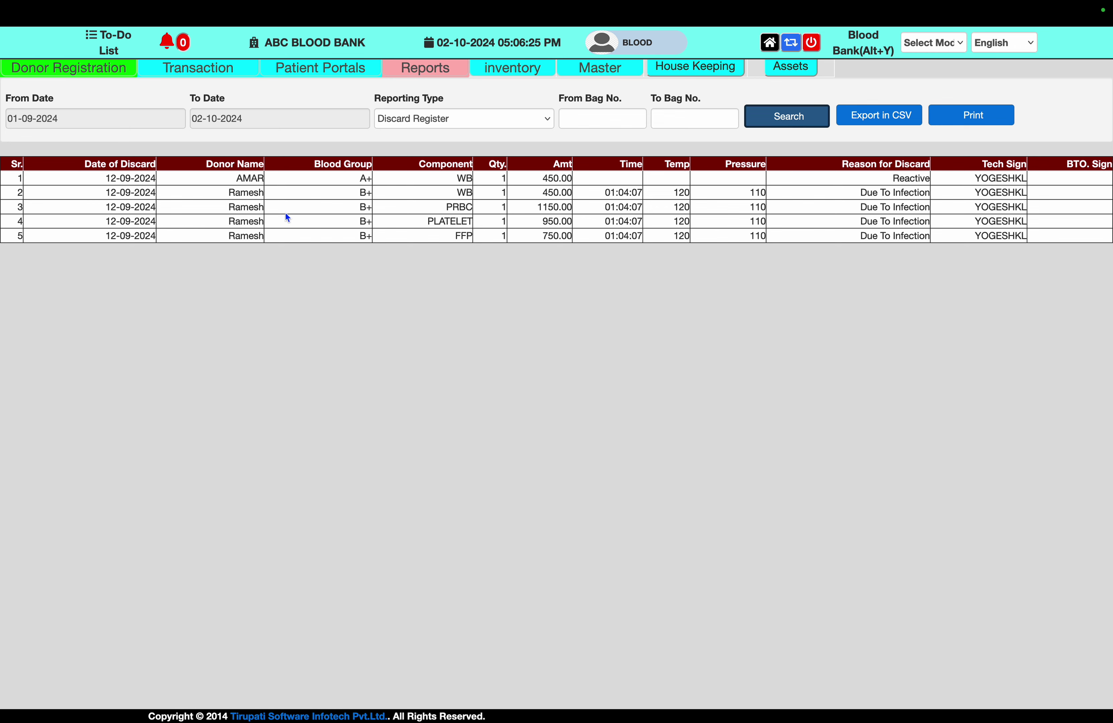
pyautogui.doubleClick(237, 181)
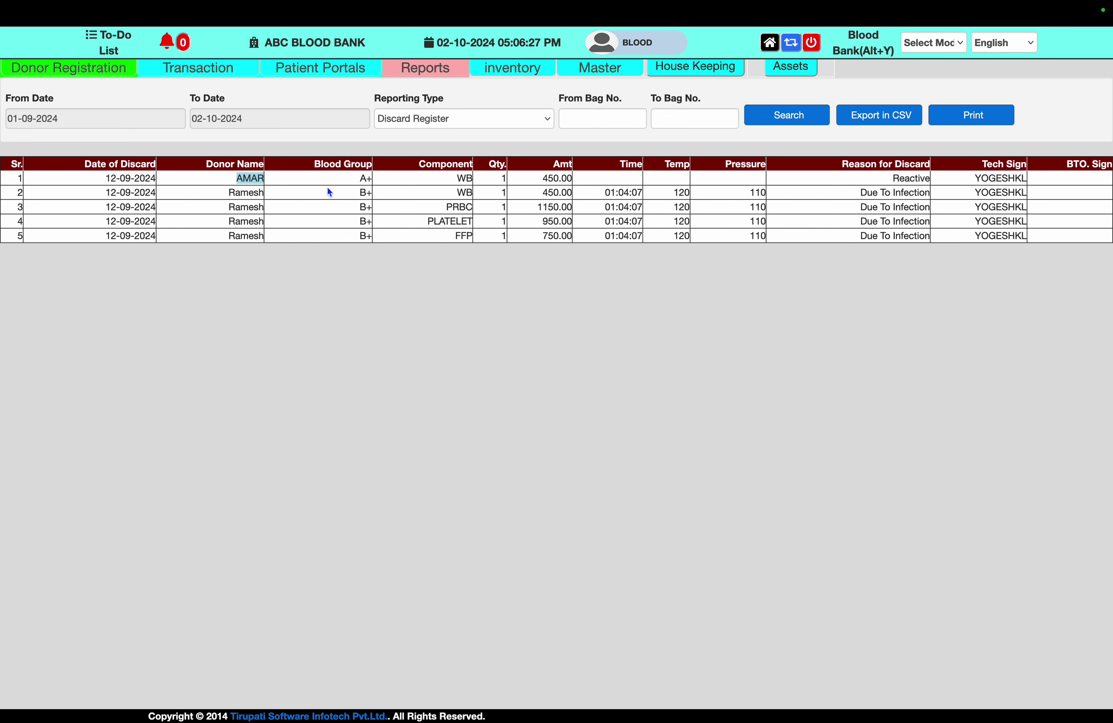
pyautogui.click(385, 193)
pyautogui.click(544, 122)
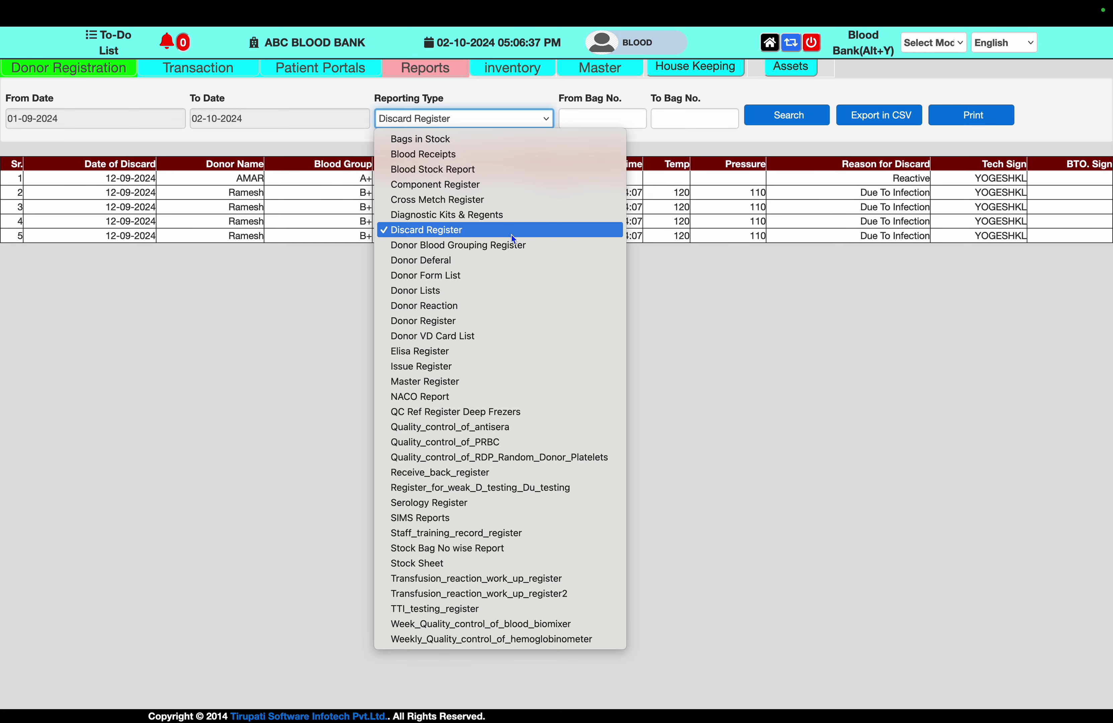
# Load the Donor Blood Grouping Register report
pyautogui.click(509, 251)
pyautogui.click(784, 123)
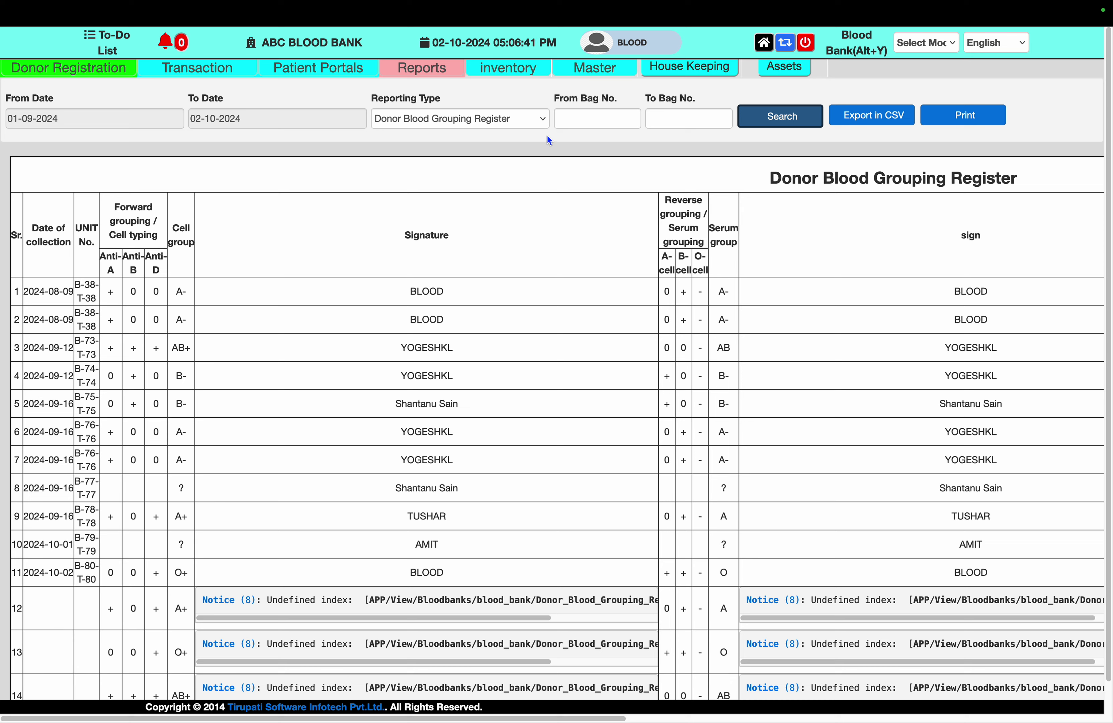
pyautogui.click(532, 122)
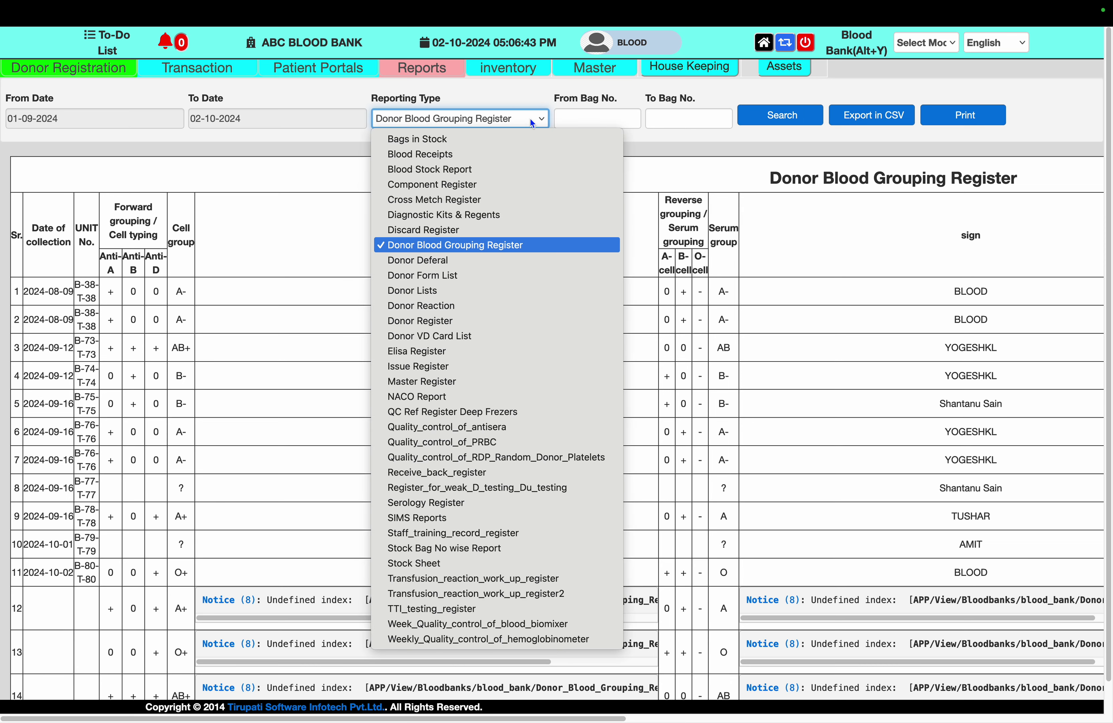
# Review the Master Register's 11 donor units with components, then select NACO Report
pyautogui.click(476, 381)
pyautogui.click(780, 116)
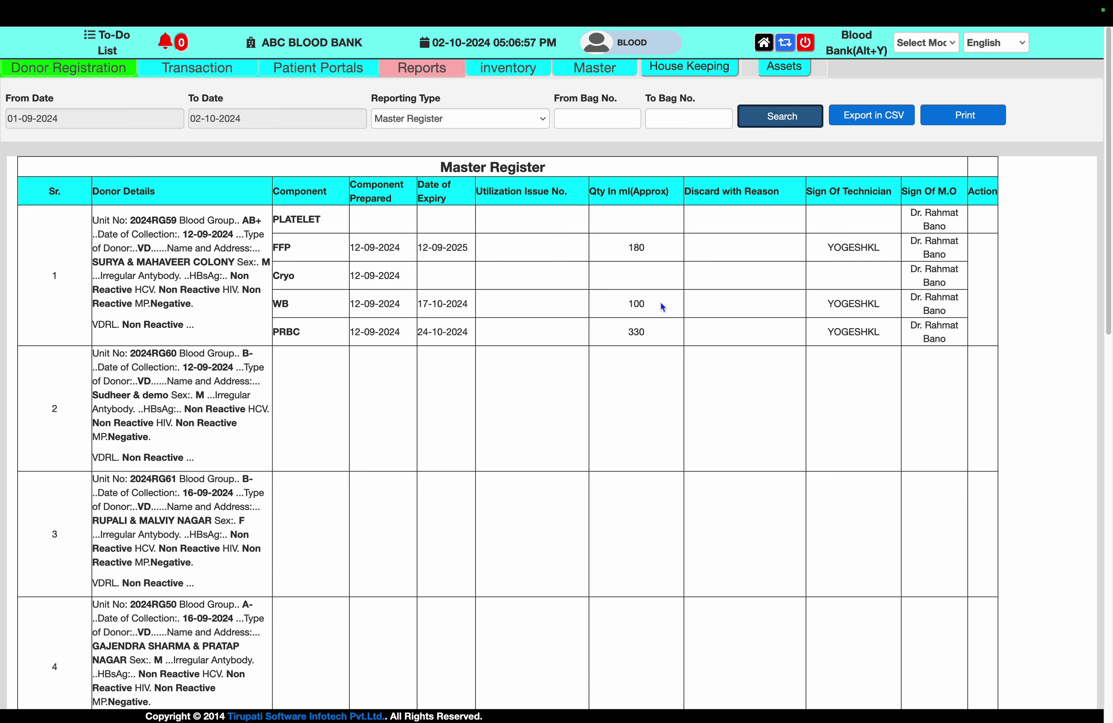
pyautogui.scroll(-10, 662, 305)
pyautogui.scroll(-4, 661, 306)
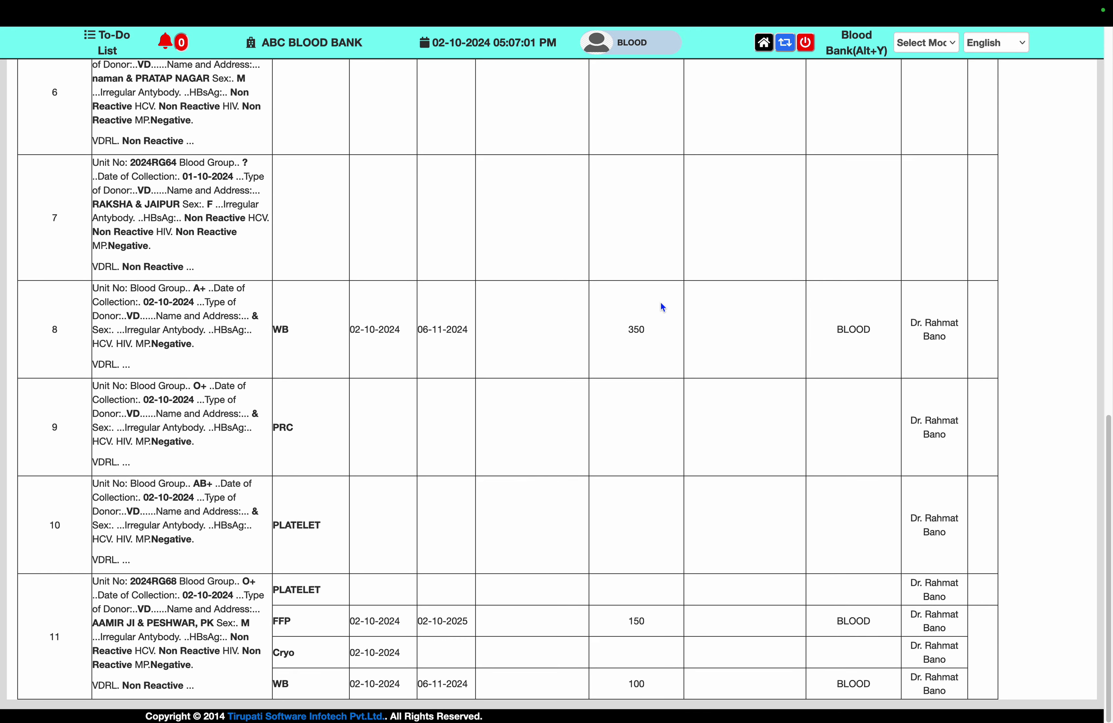
pyautogui.scroll(12, 661, 303)
pyautogui.scroll(4, 661, 303)
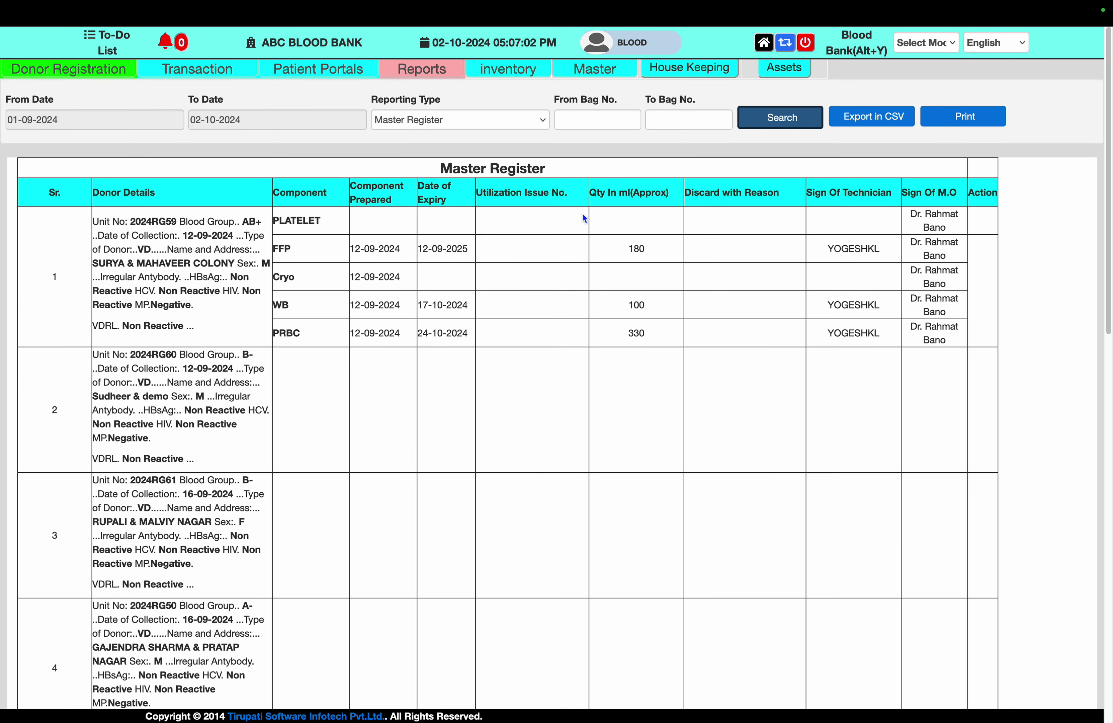
pyautogui.click(522, 123)
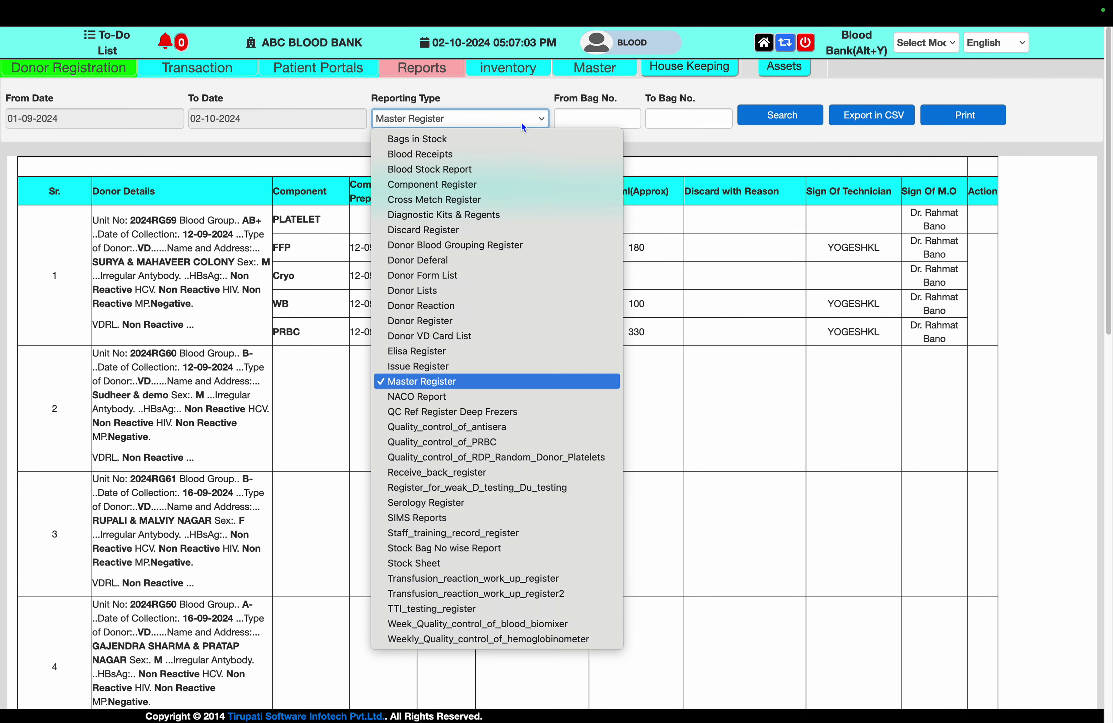
pyautogui.click(505, 402)
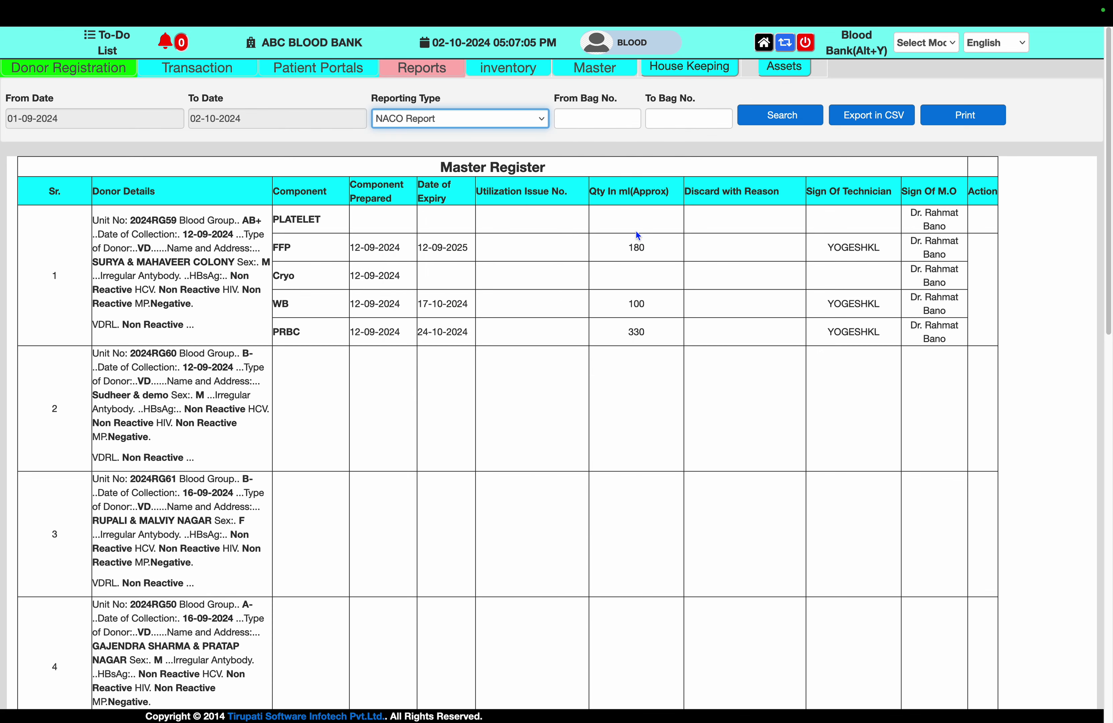
# Load the NACO Report and highlight the voluntary donor counts: 9 male, 2 female
pyautogui.click(779, 123)
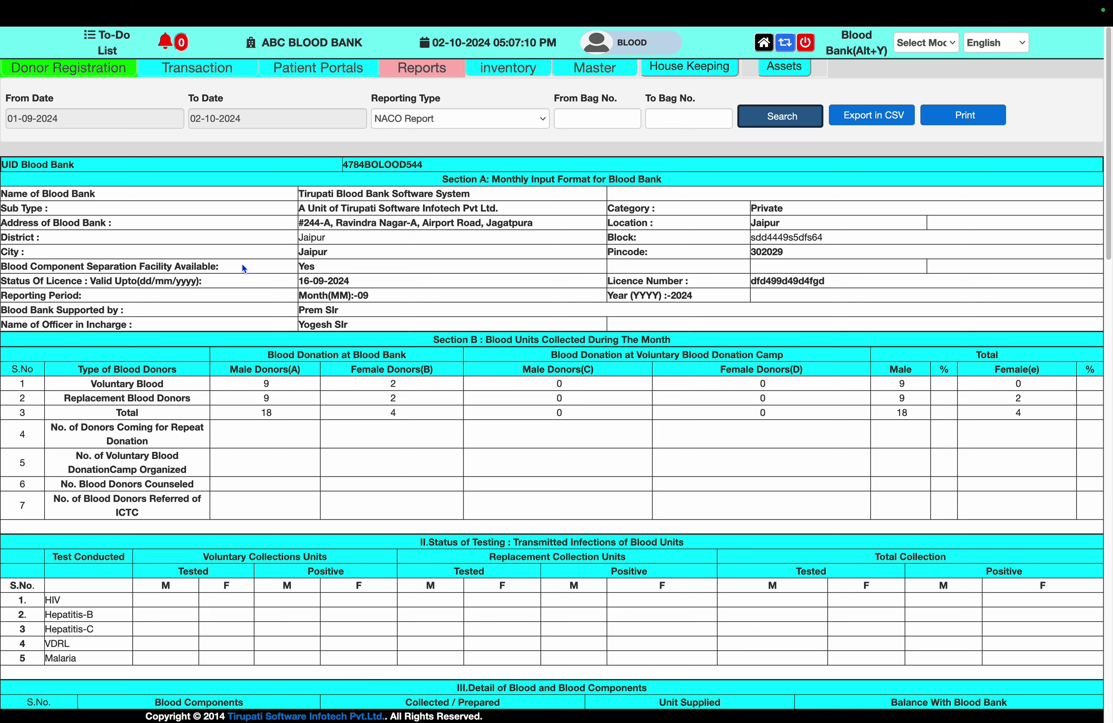
pyautogui.doubleClick(163, 382)
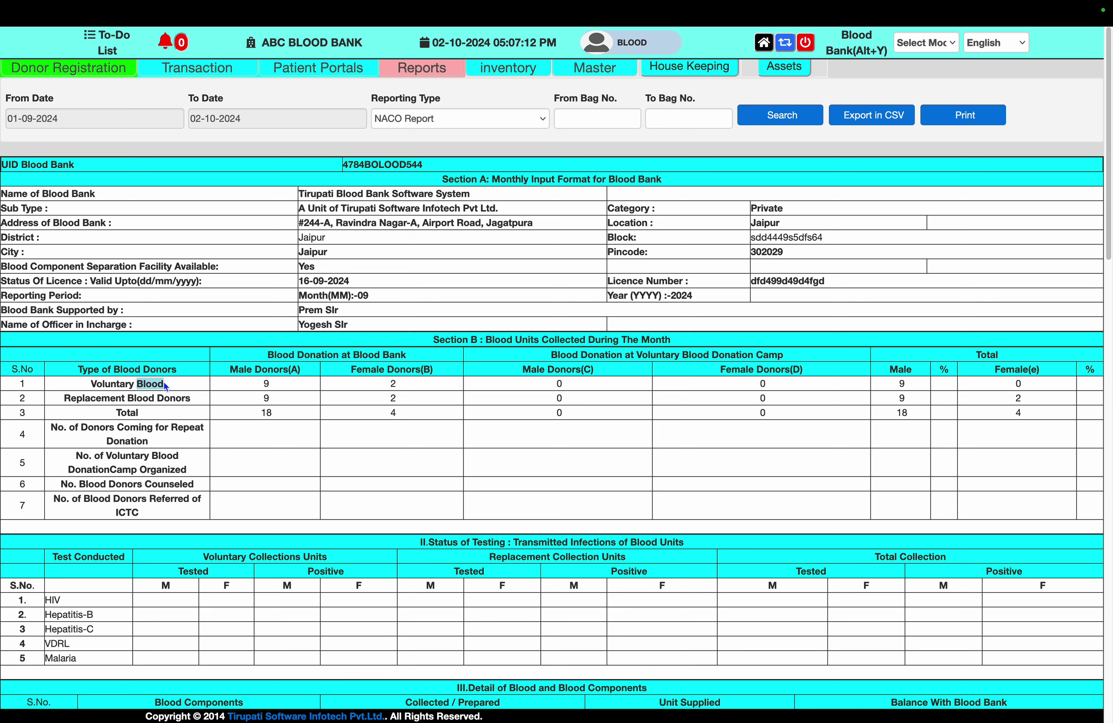
pyautogui.doubleClick(266, 384)
pyautogui.doubleClick(391, 384)
pyautogui.click(558, 386)
# Scroll through the NACO Report's component, test kit, consumable and equipment sections
pyautogui.scroll(-1, 917, 336)
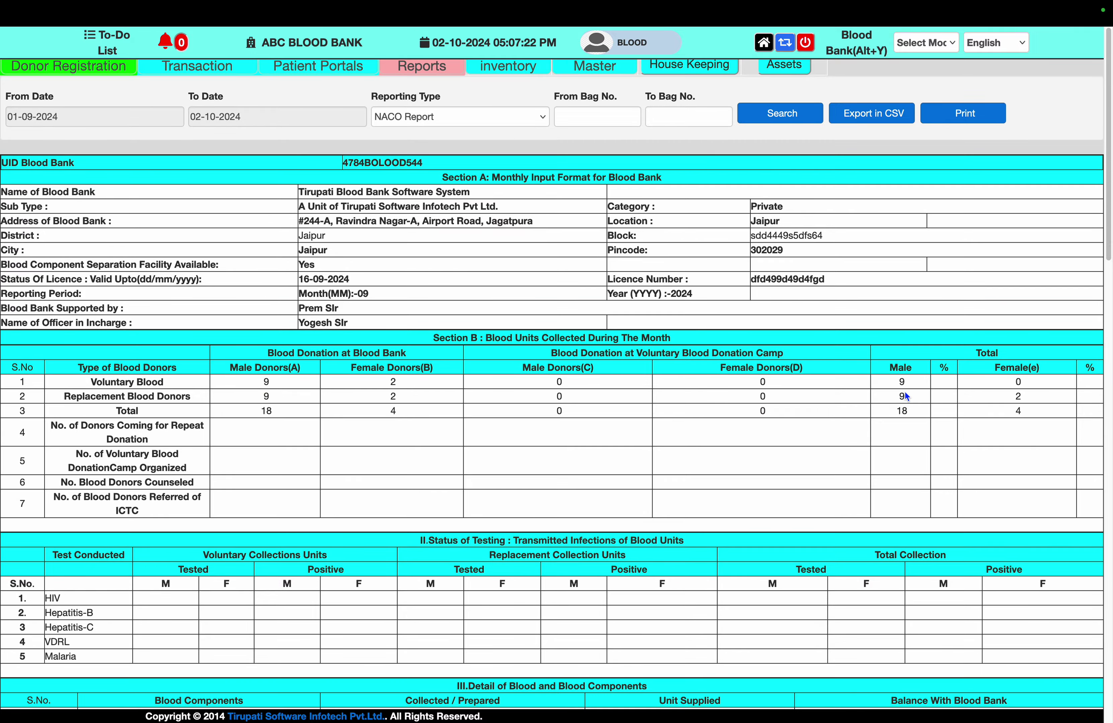
pyautogui.scroll(-5, 906, 394)
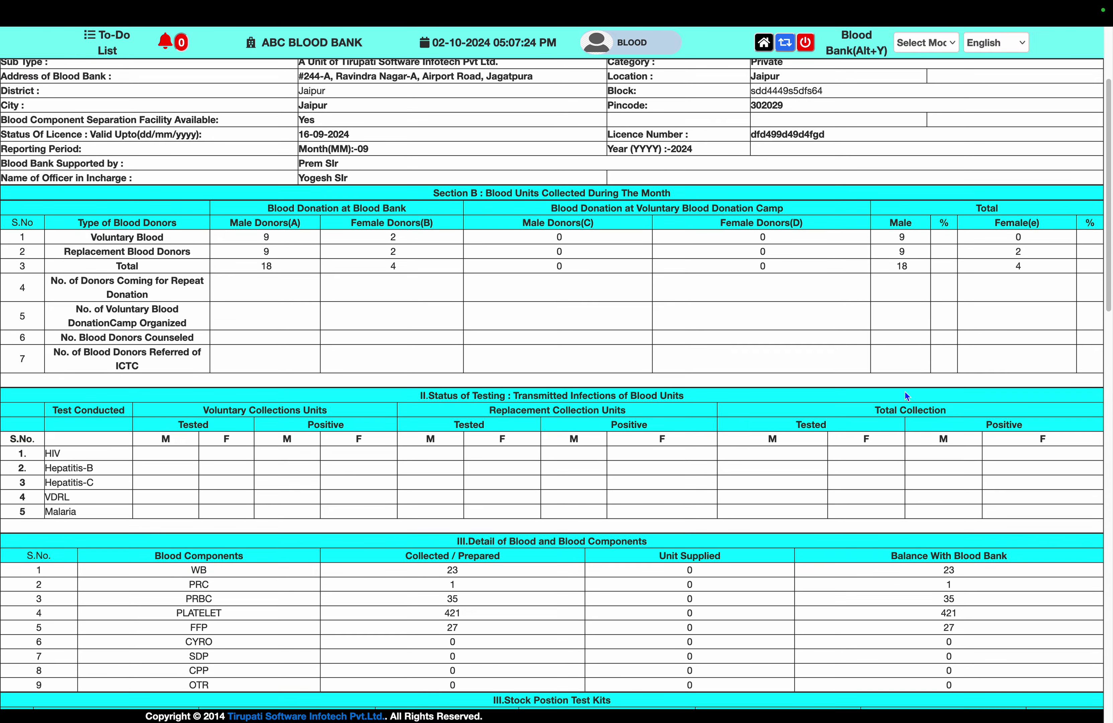
pyautogui.scroll(-3, 905, 392)
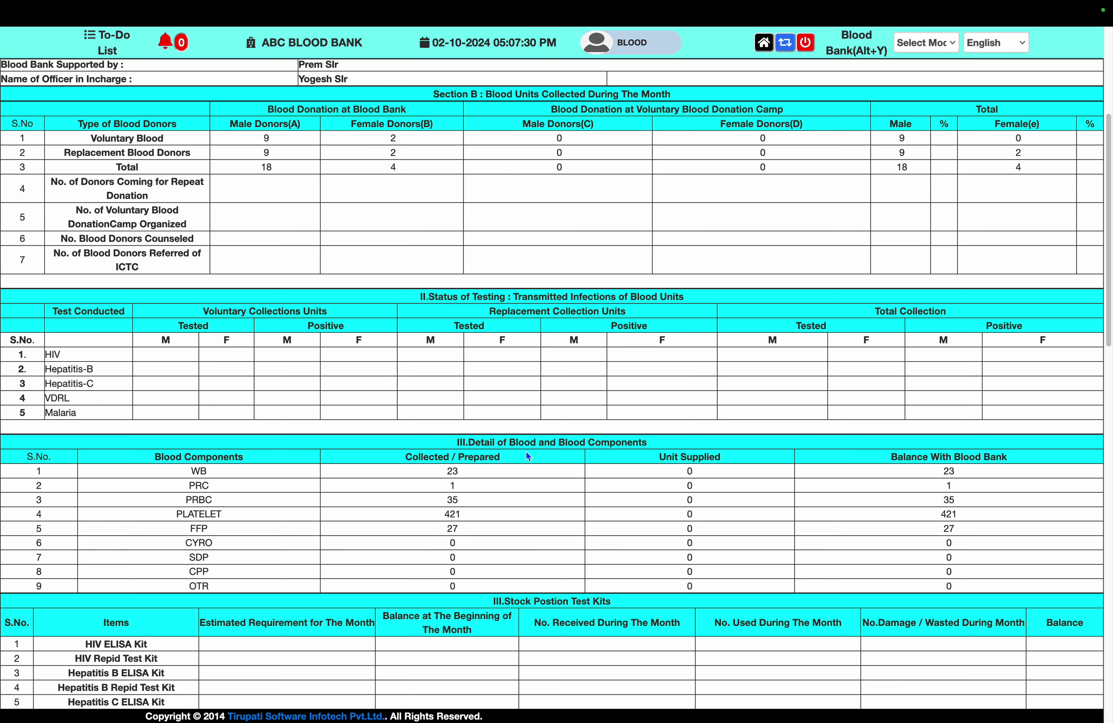
pyautogui.scroll(-5, 526, 452)
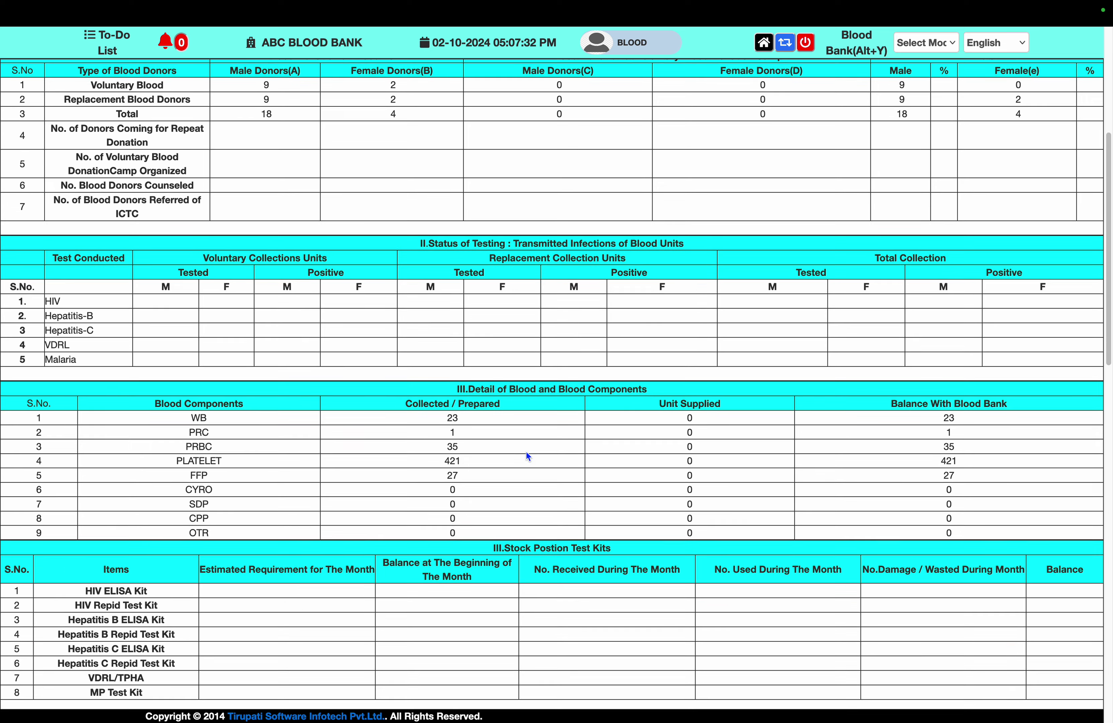
pyautogui.scroll(-6, 526, 452)
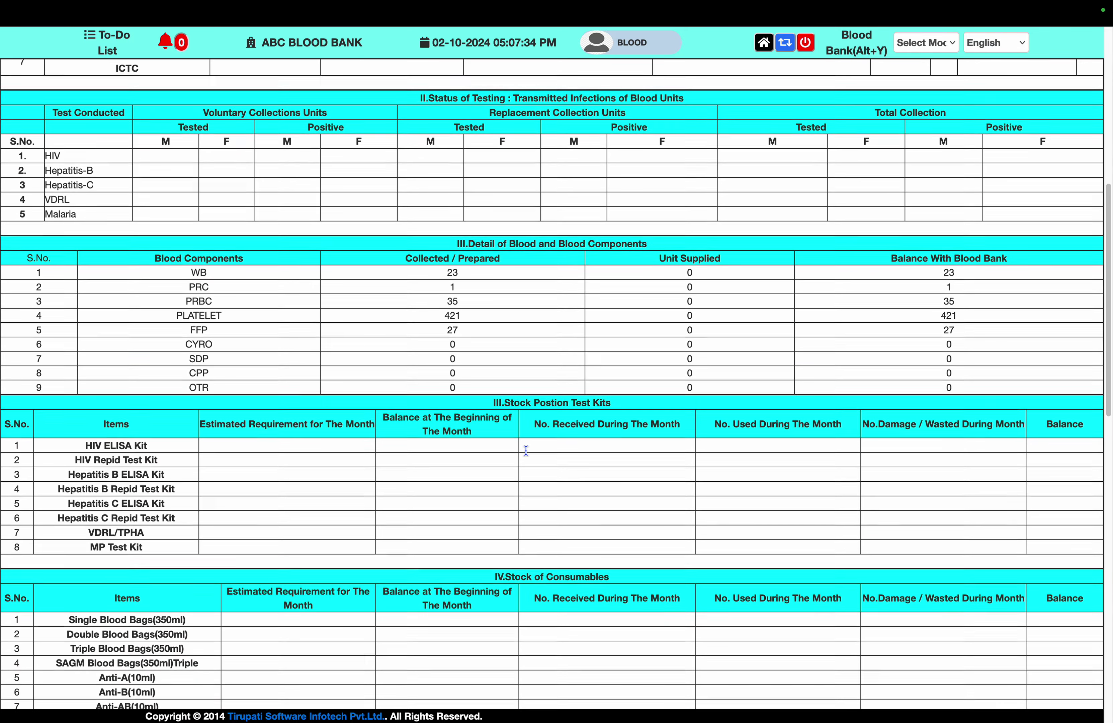
pyautogui.scroll(-6, 528, 456)
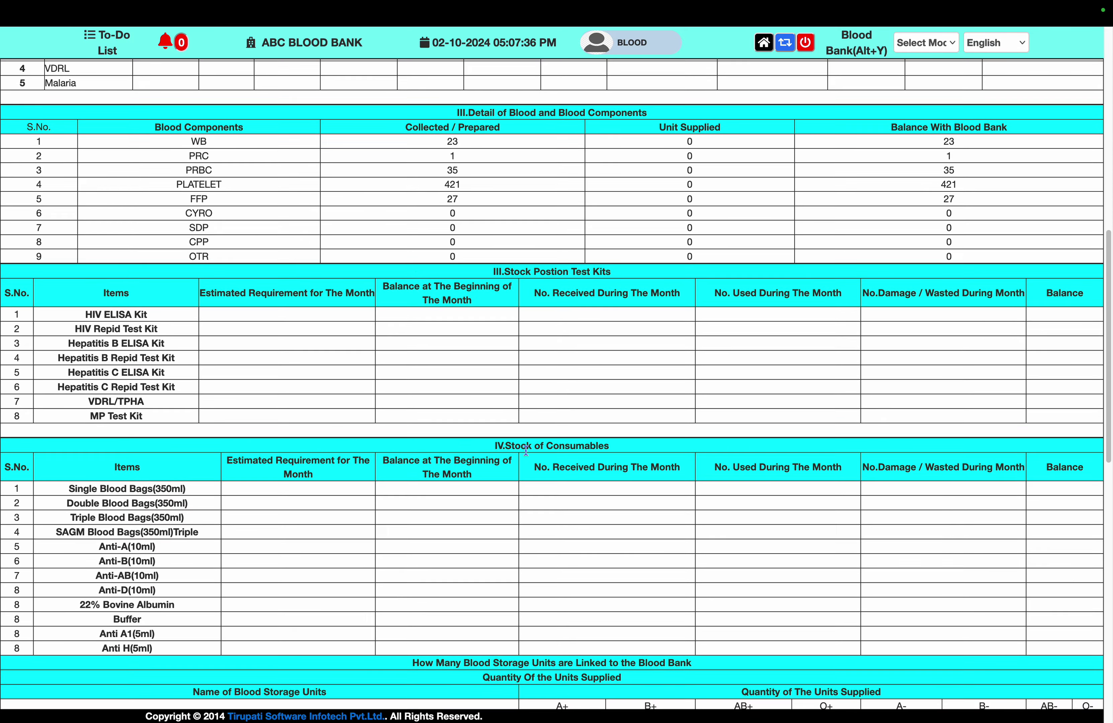
pyautogui.scroll(-8, 526, 451)
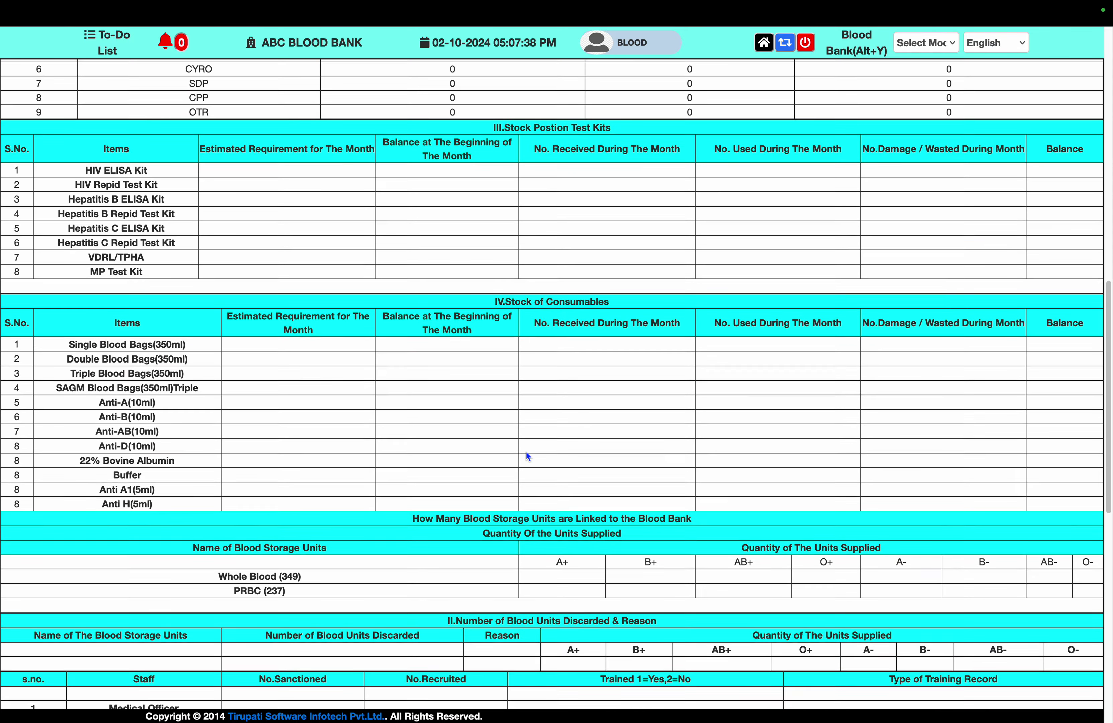
pyautogui.scroll(-18, 526, 452)
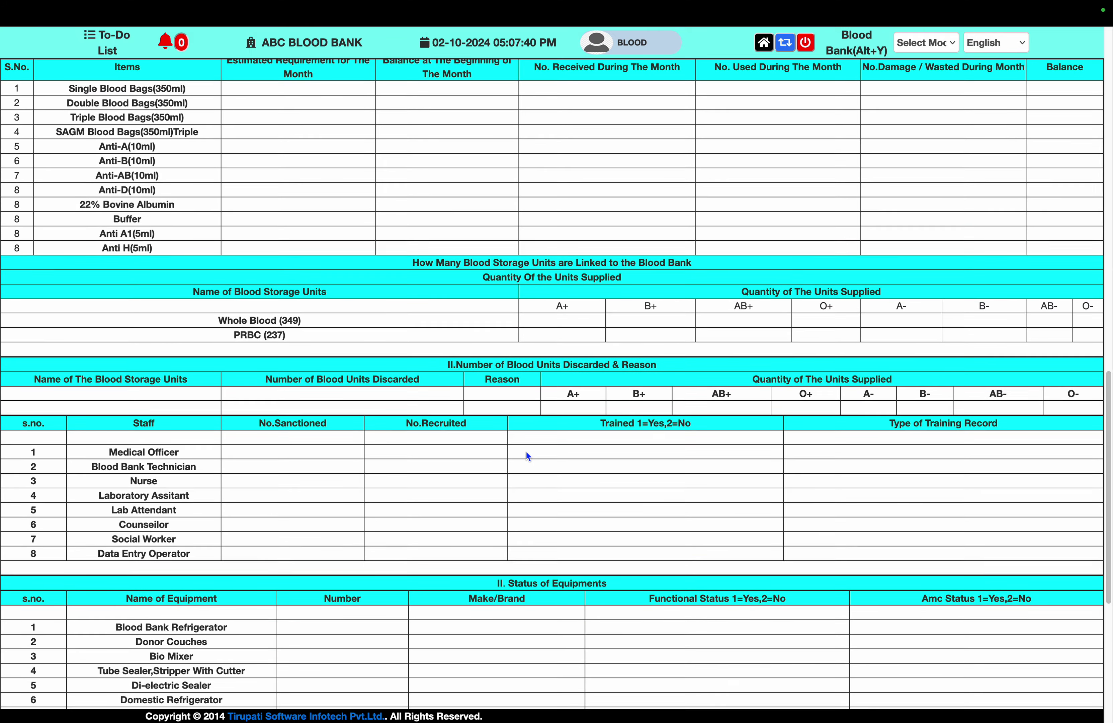
pyautogui.scroll(20, 526, 452)
pyautogui.scroll(-3, 526, 451)
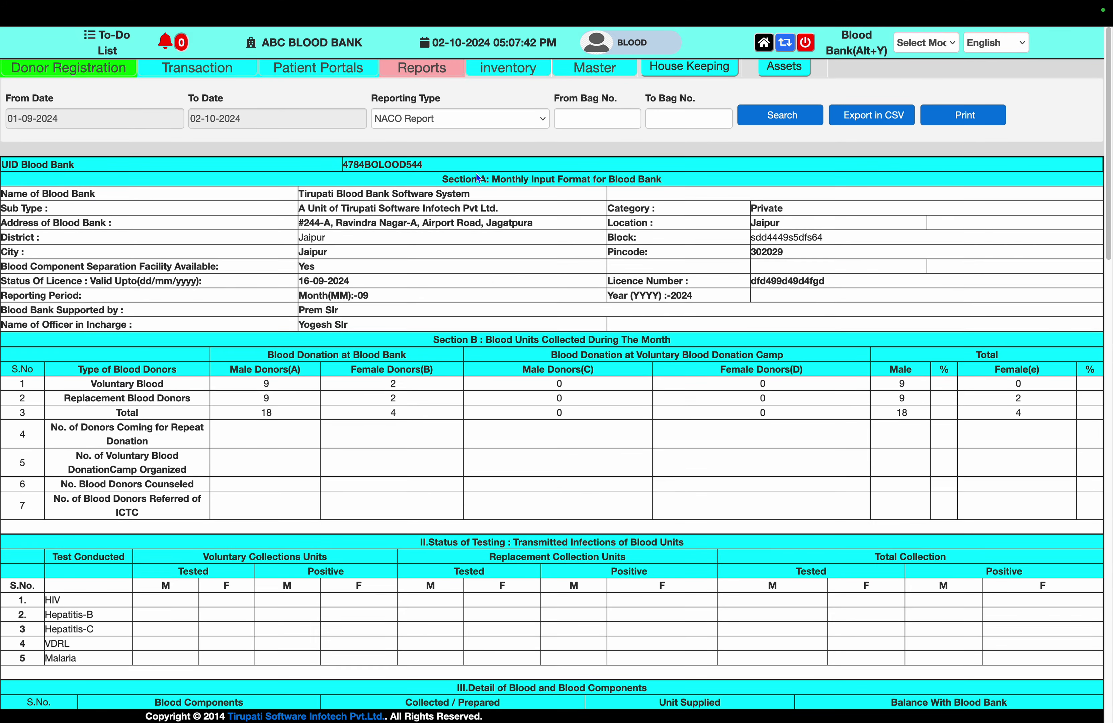
# Load the SIMS Reports type for 01-09-2024 to 02-10-2024 and scroll through it
pyautogui.click(479, 118)
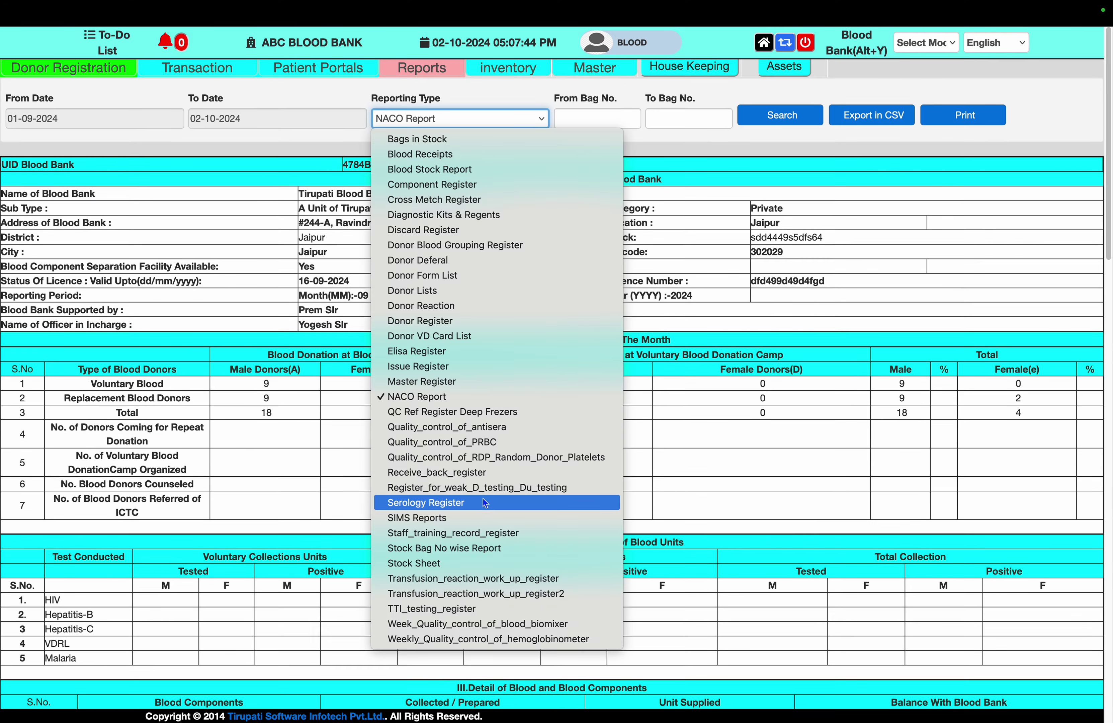
pyautogui.click(480, 517)
pyautogui.click(780, 115)
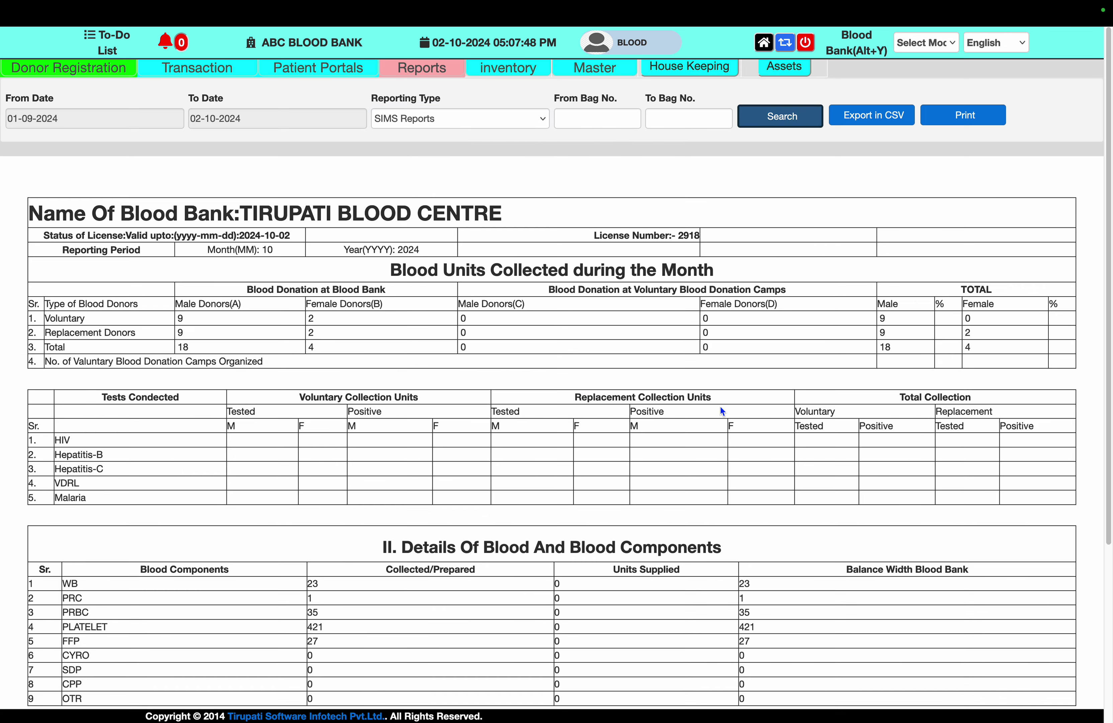
pyautogui.scroll(-2, 721, 408)
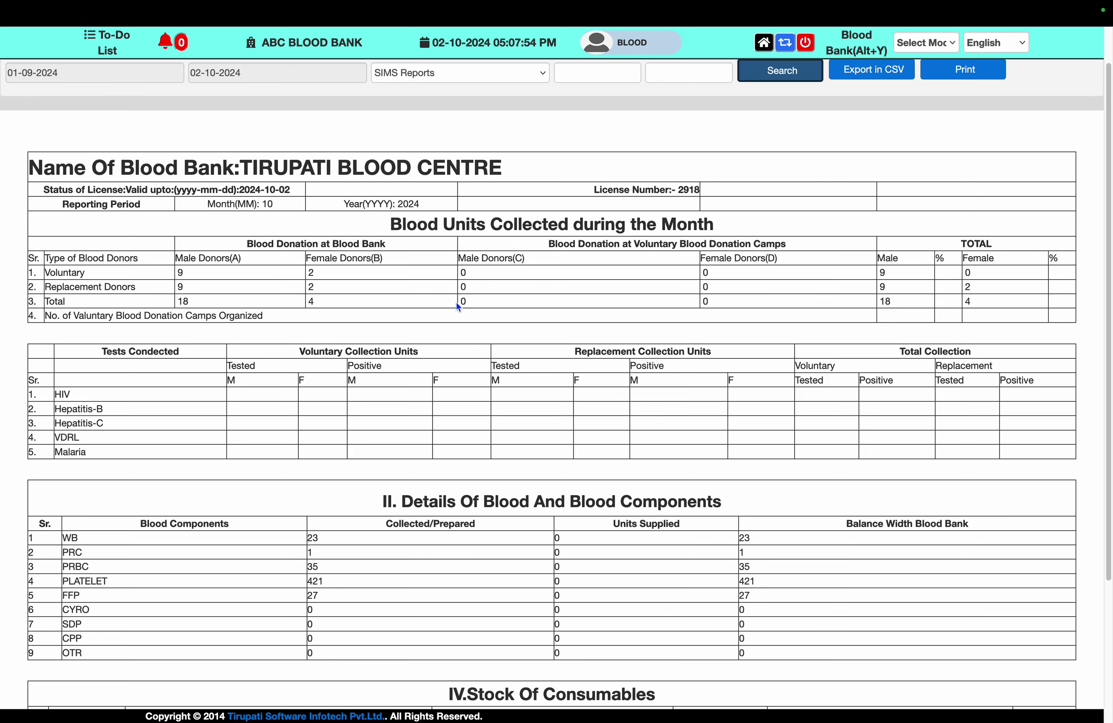
pyautogui.scroll(-3, 403, 384)
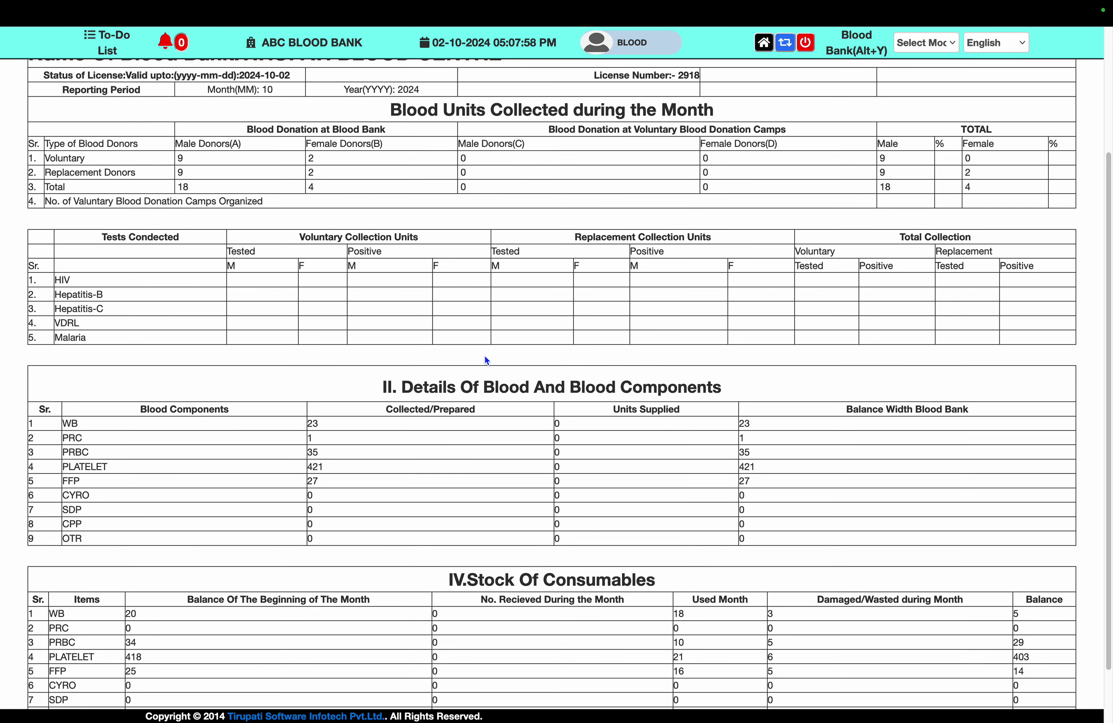
pyautogui.scroll(-2, 486, 360)
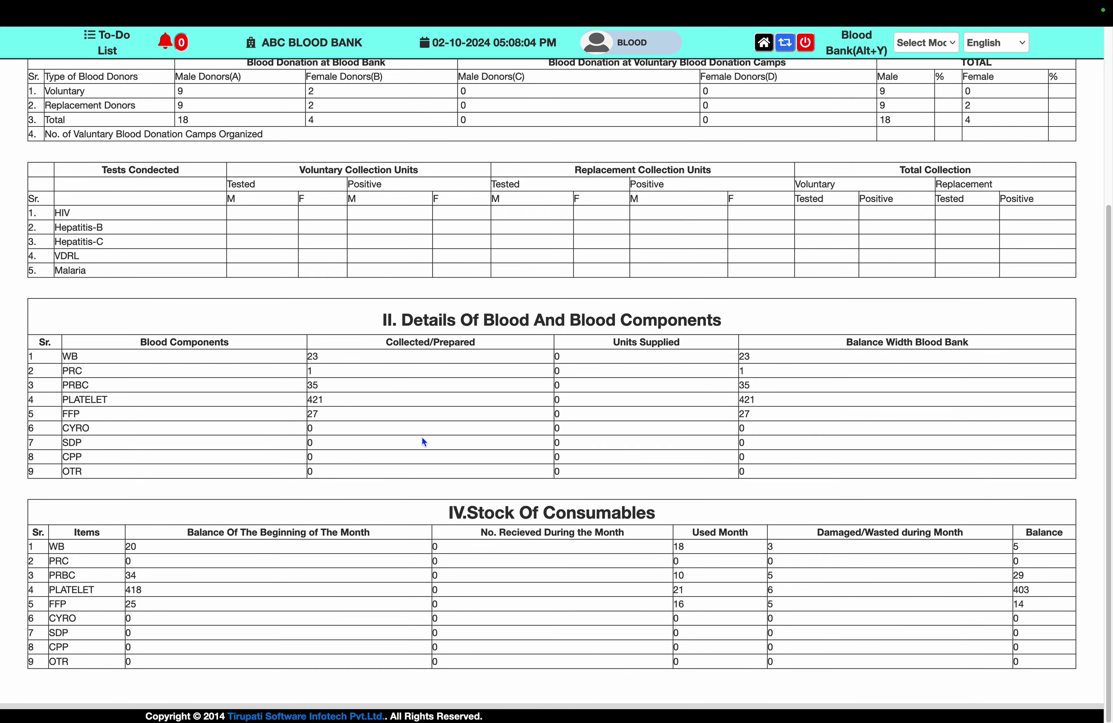
# Highlight the blood components table headings and the Consumables beginning-of-month balance heading
pyautogui.doubleClick(434, 341)
pyautogui.moveTo(624, 343); pyautogui.dragTo(997, 350)
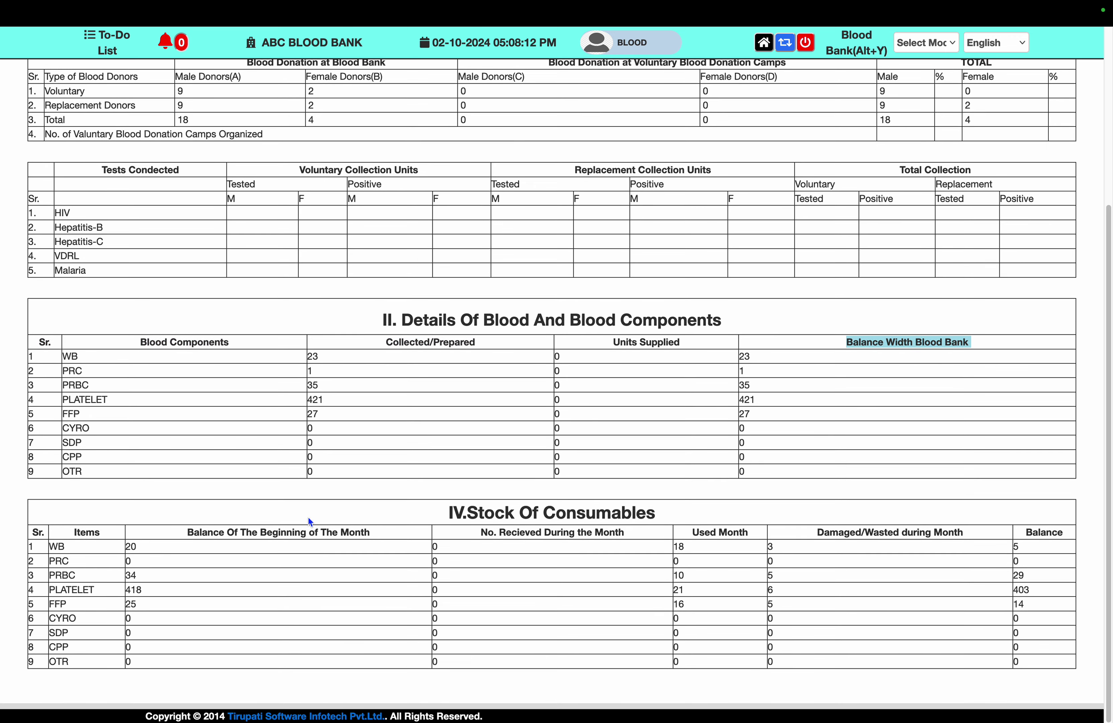
pyautogui.doubleClick(586, 516)
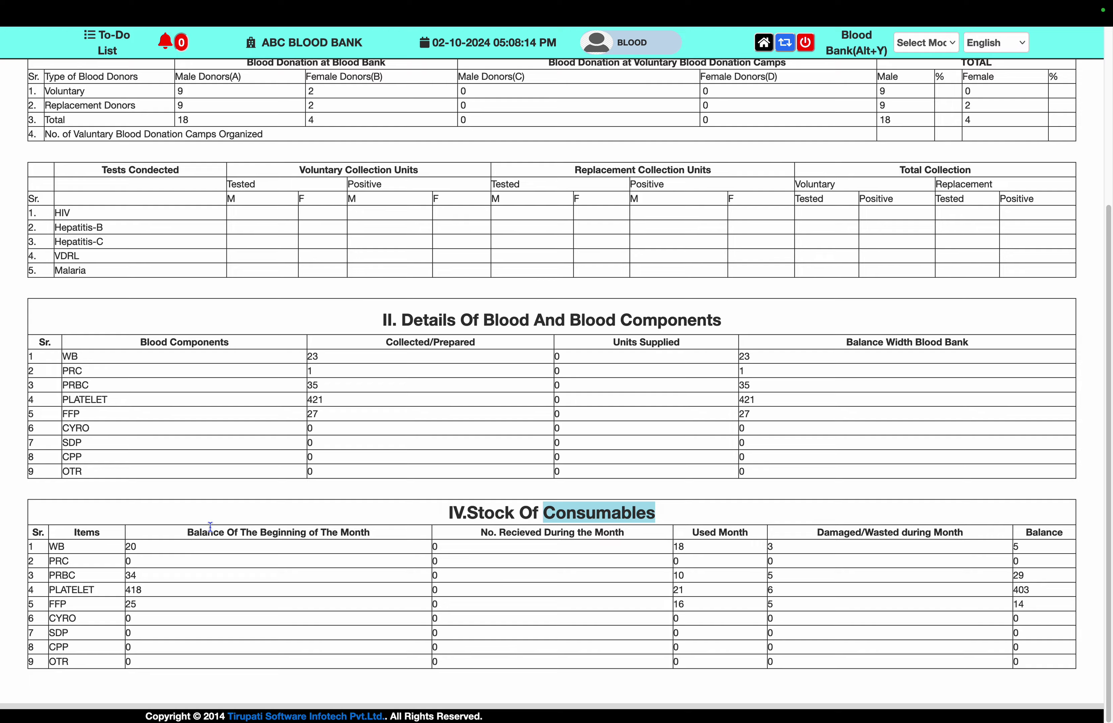
pyautogui.moveTo(188, 532); pyautogui.dragTo(404, 538)
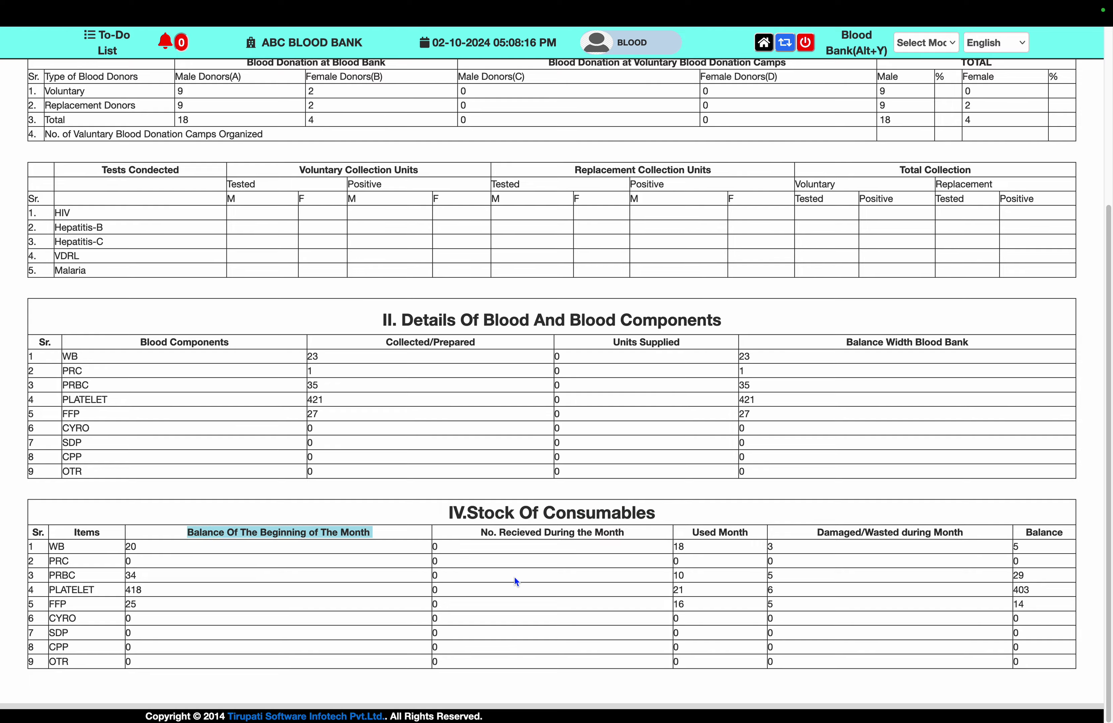
pyautogui.scroll(5, 524, 659)
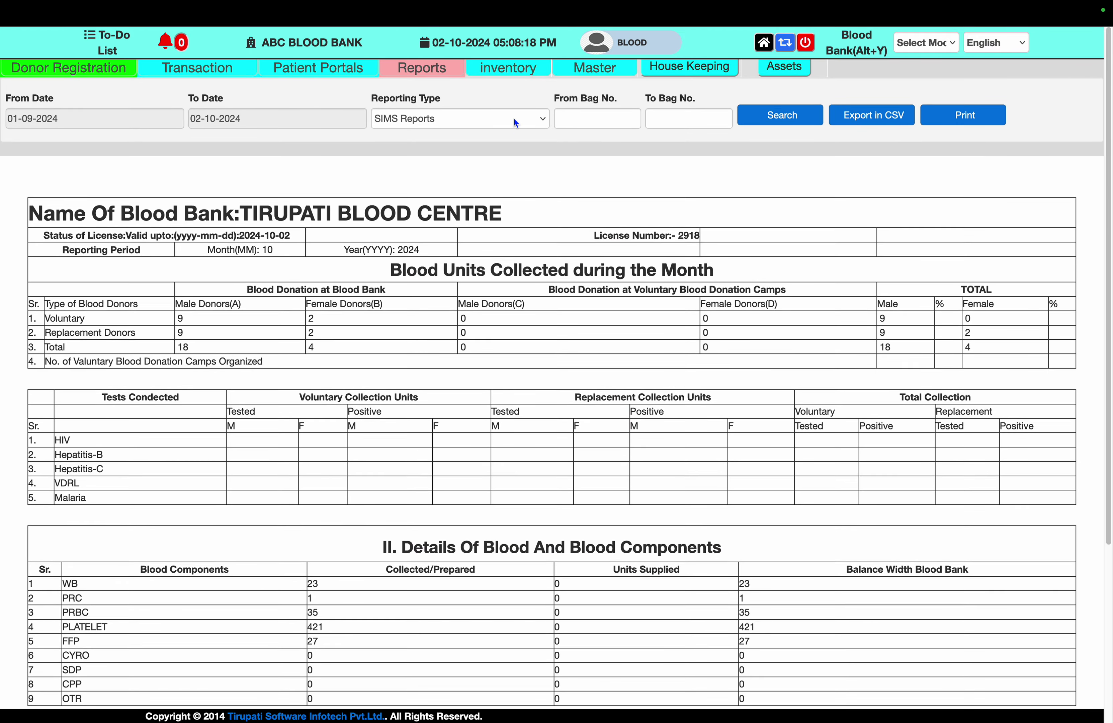
pyautogui.click(516, 123)
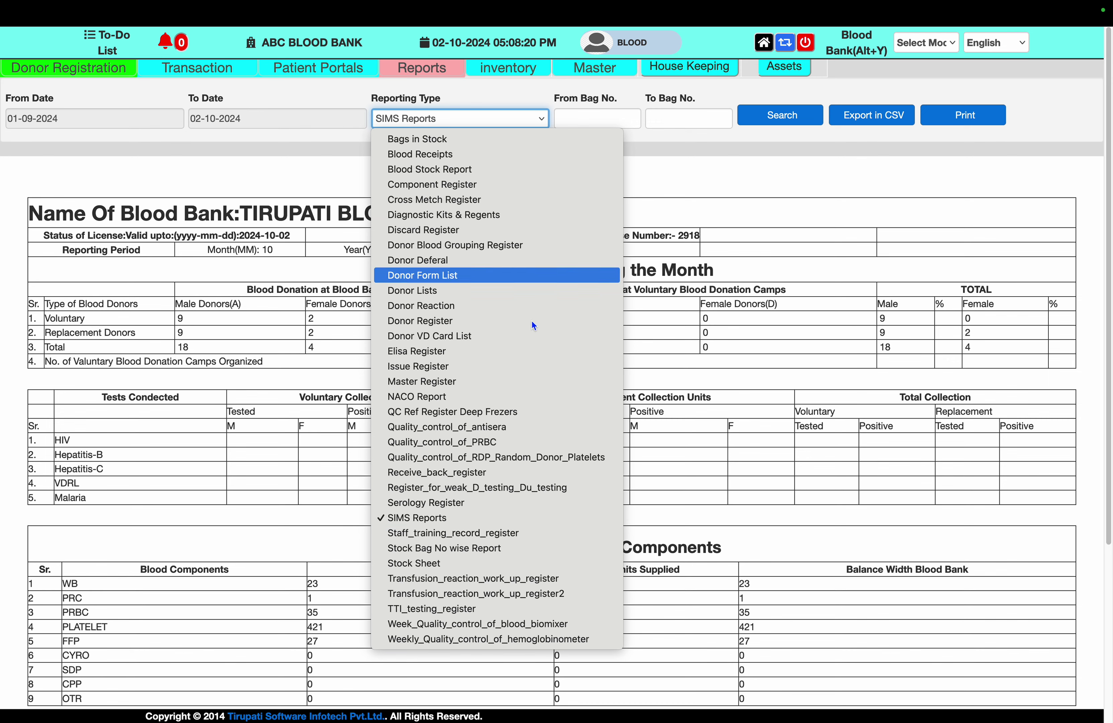
# Run the Stock Sheet report and zoom in to read O+ PLATELET: 408 total, 15 issued, 393 available
pyautogui.click(454, 566)
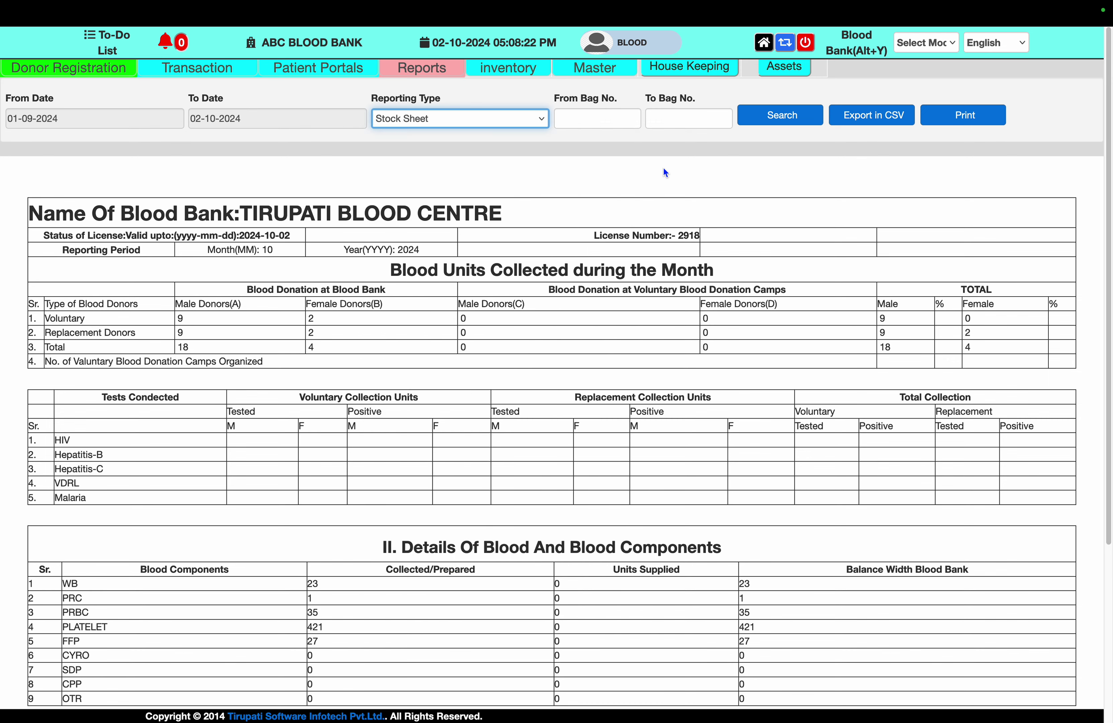
pyautogui.click(790, 121)
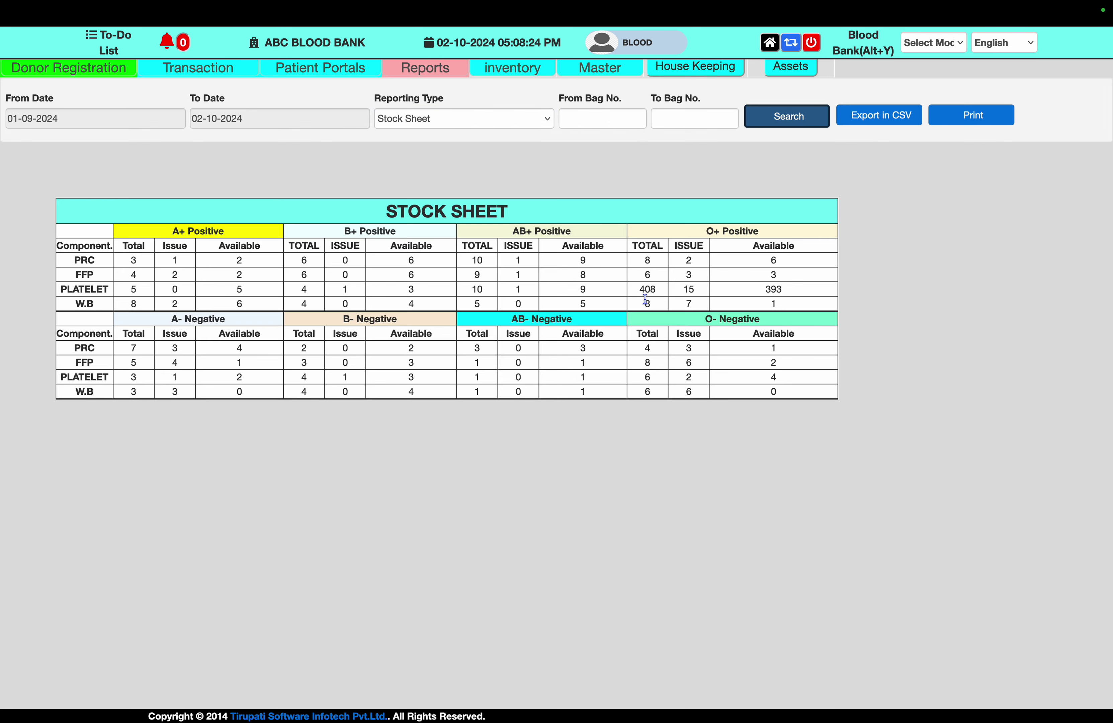
pyautogui.press('super+plus')
pyautogui.press('super+plus')
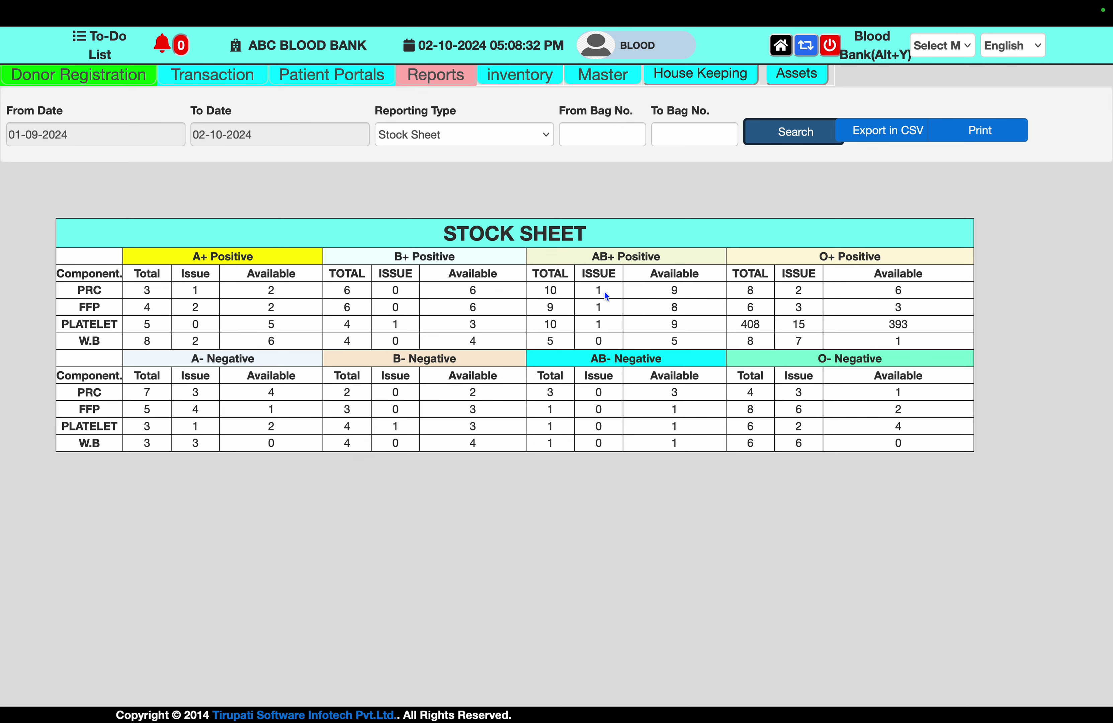
pyautogui.click(534, 132)
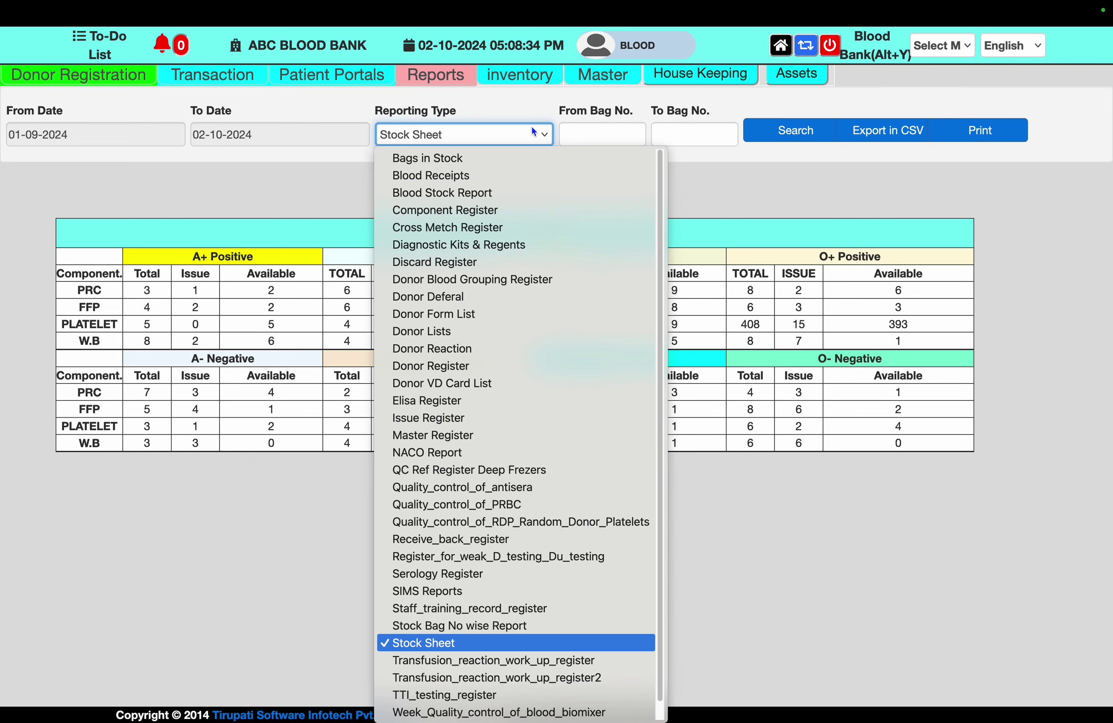
pyautogui.scroll(-1, 545, 302)
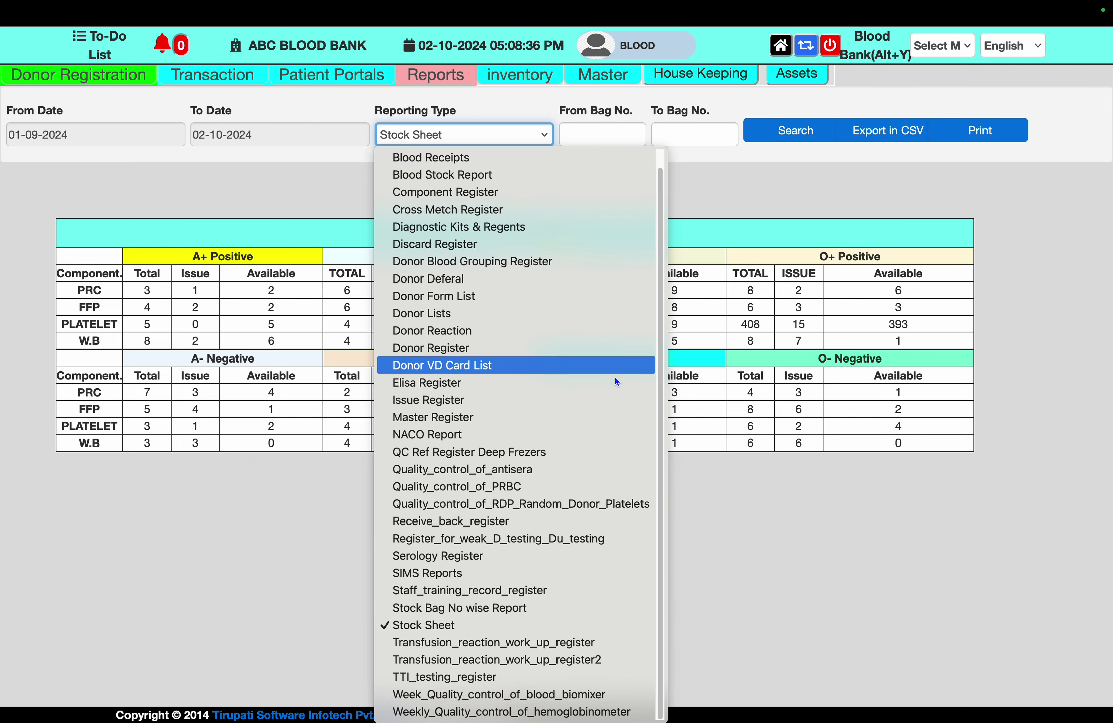
pyautogui.click(734, 444)
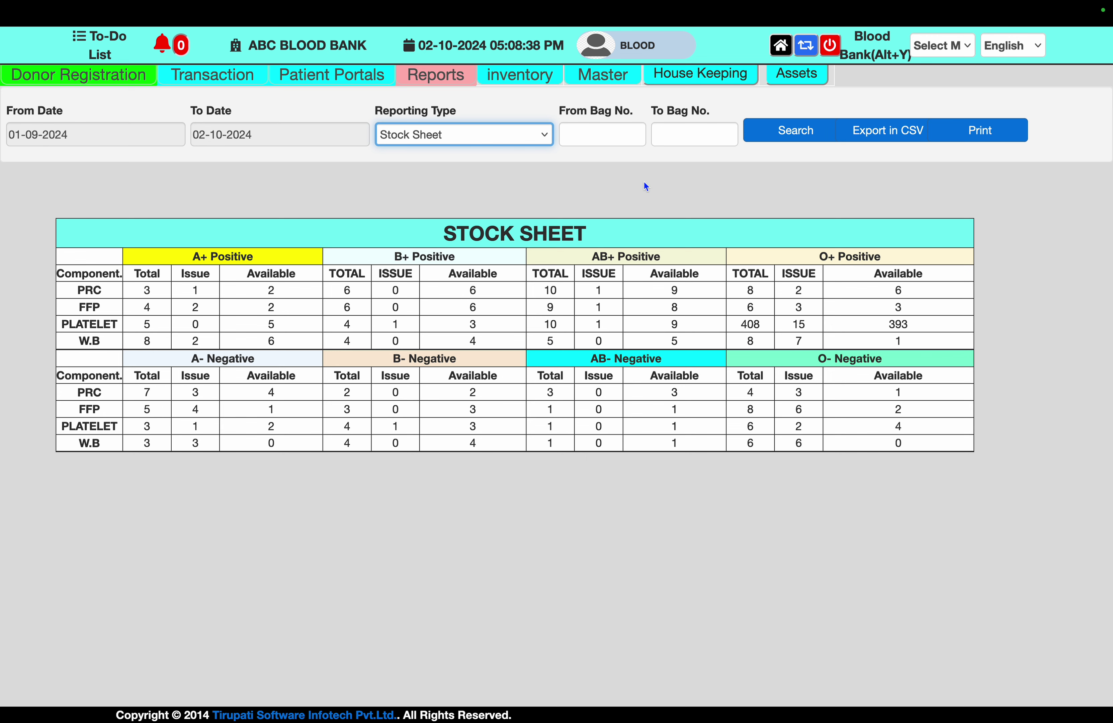
# Look over inventory's Add Stock form and Segment No. field, then the Master section
pyautogui.click(531, 82)
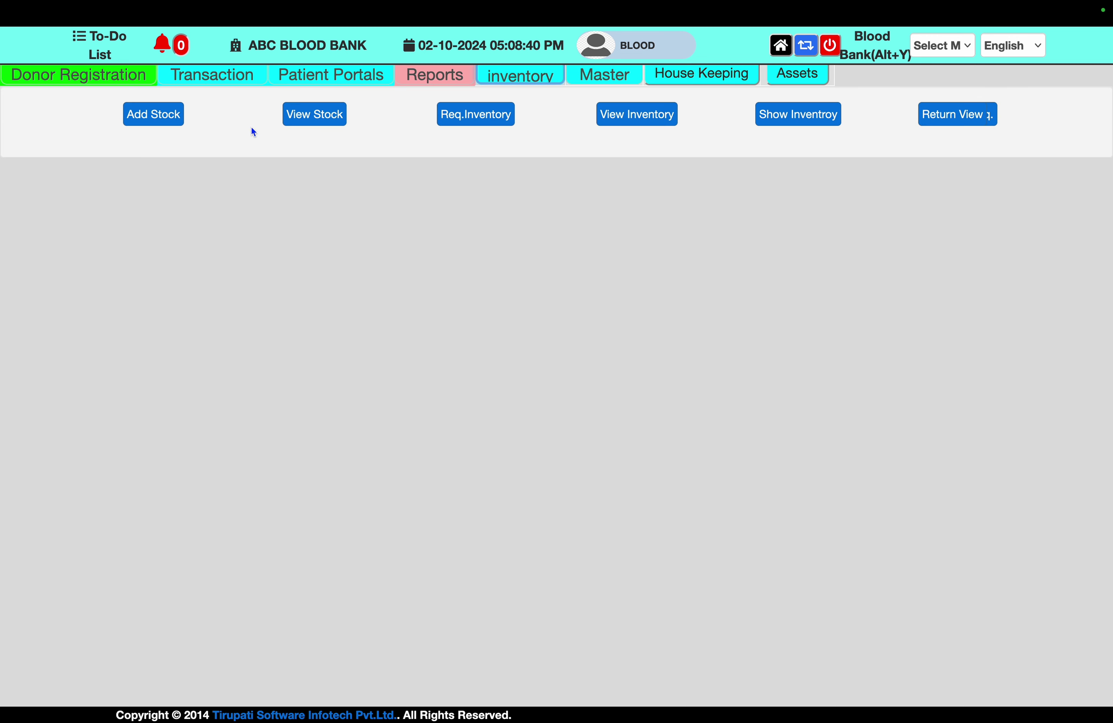
pyautogui.click(171, 121)
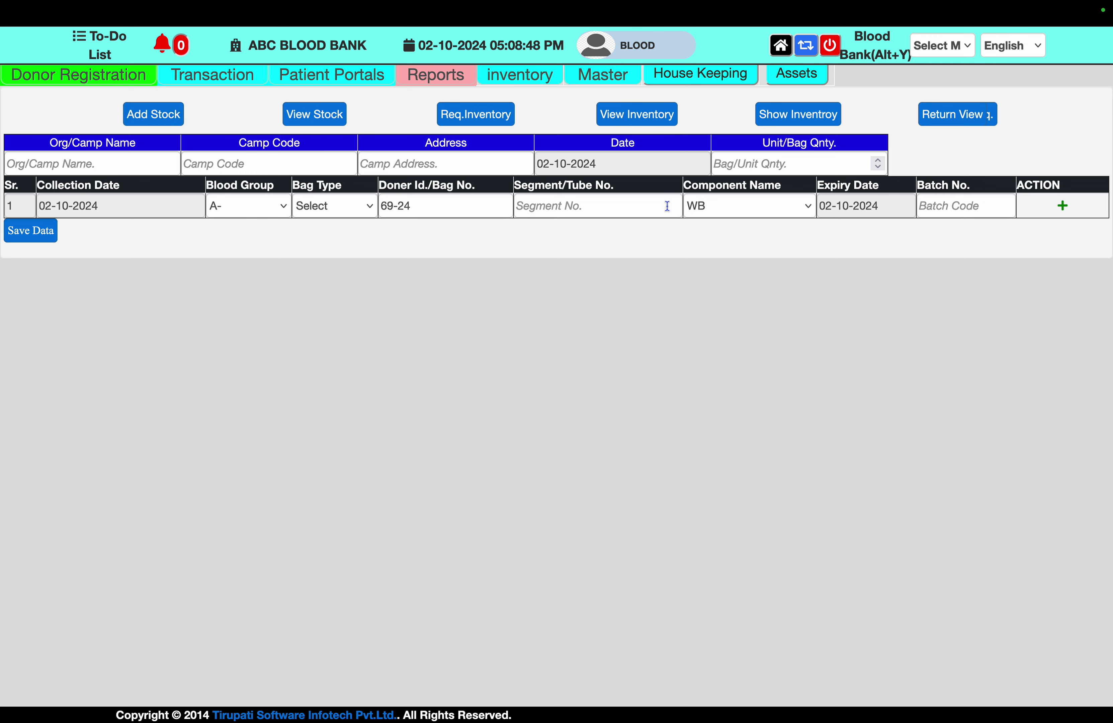
pyautogui.click(629, 203)
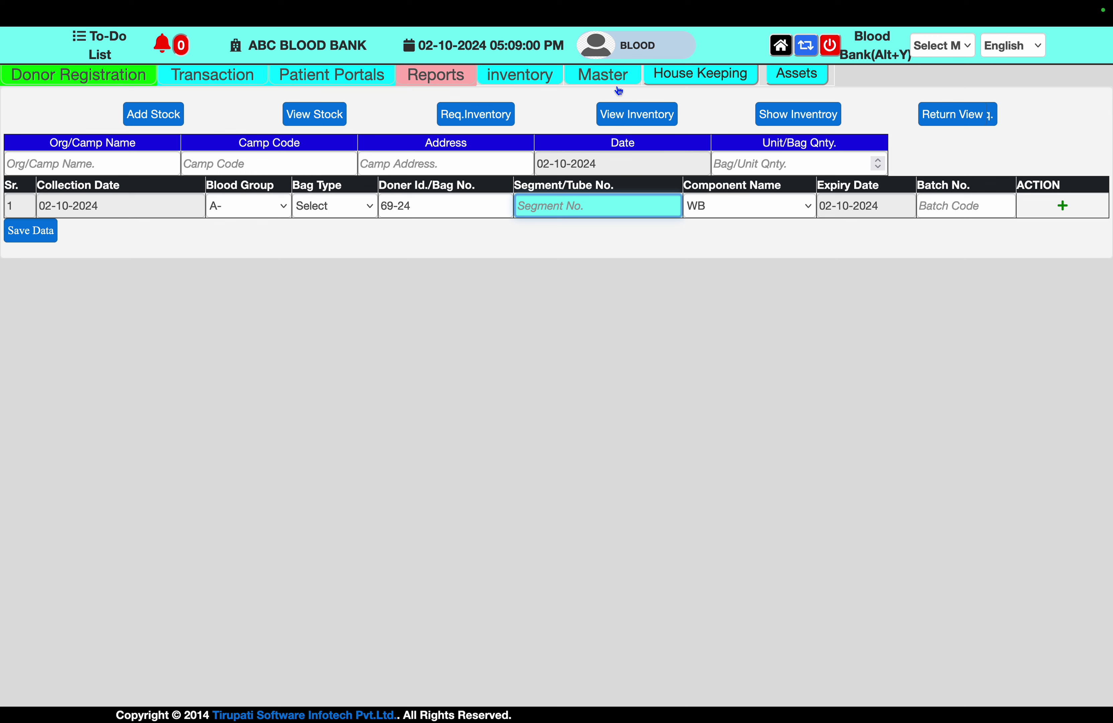
pyautogui.click(621, 76)
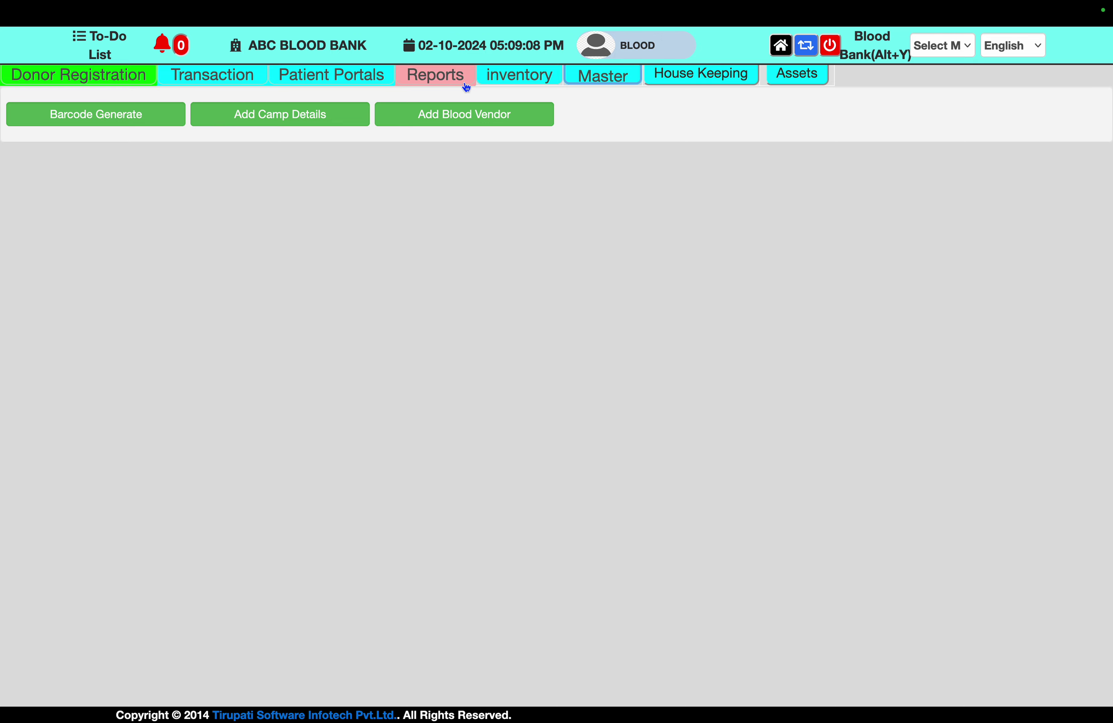
pyautogui.click(510, 79)
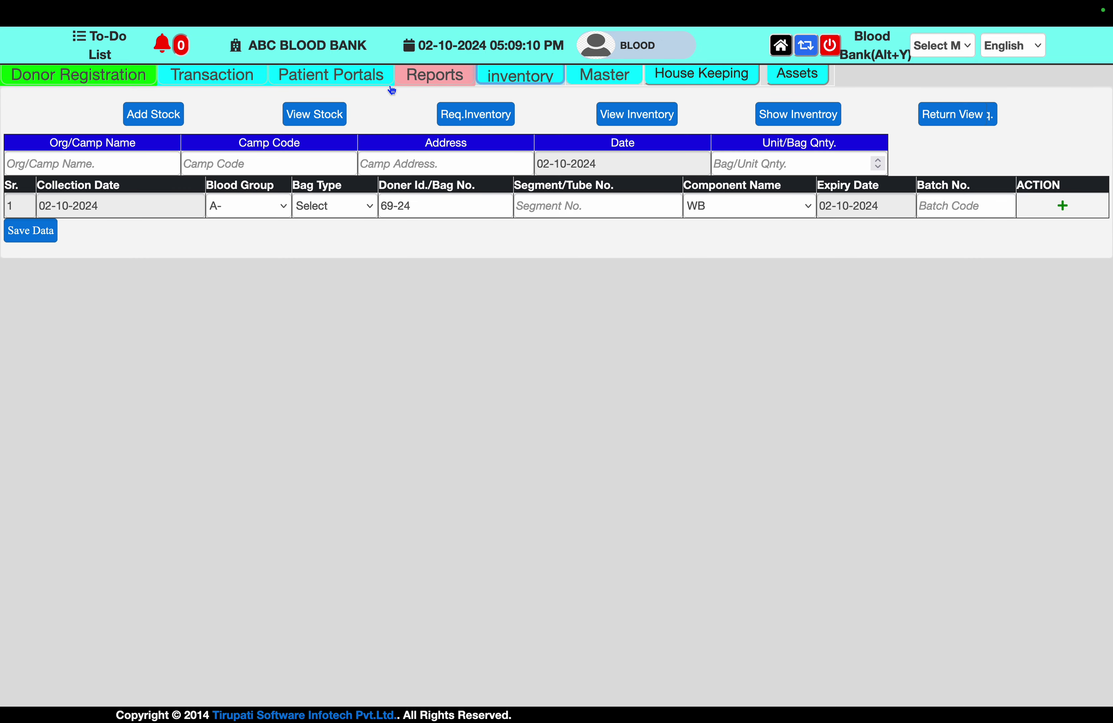
# Select the Donor Deferal report, then run the Elisa Register for 01-09-2024 to 02-10-2024
pyautogui.click(446, 76)
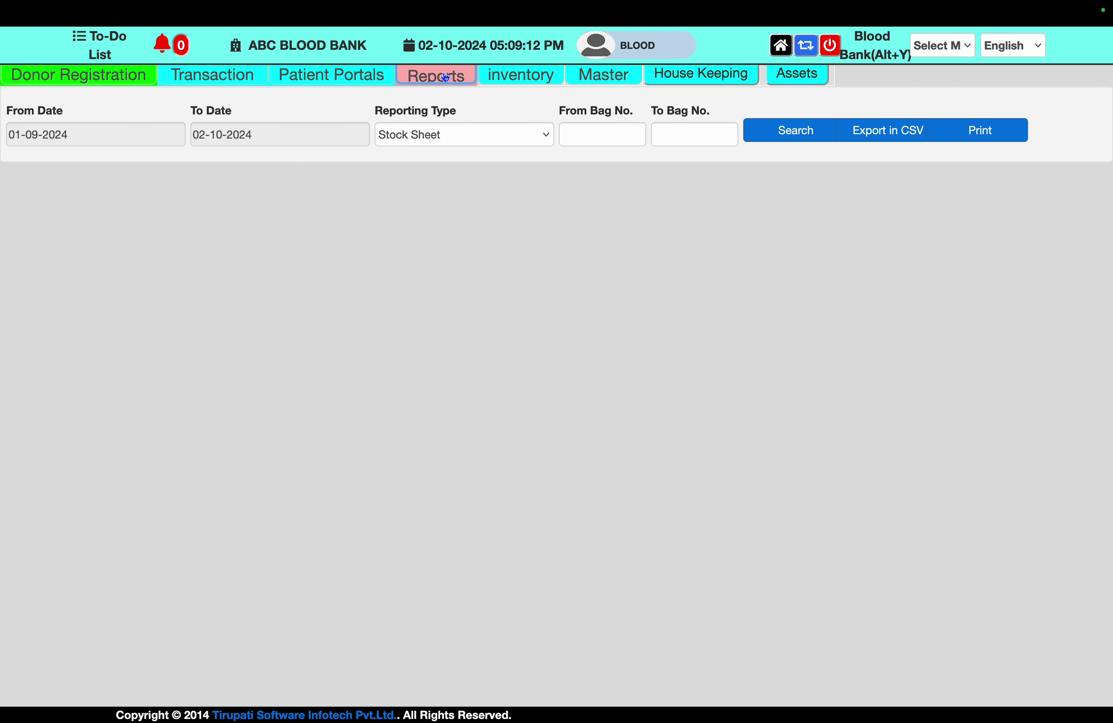
pyautogui.click(452, 133)
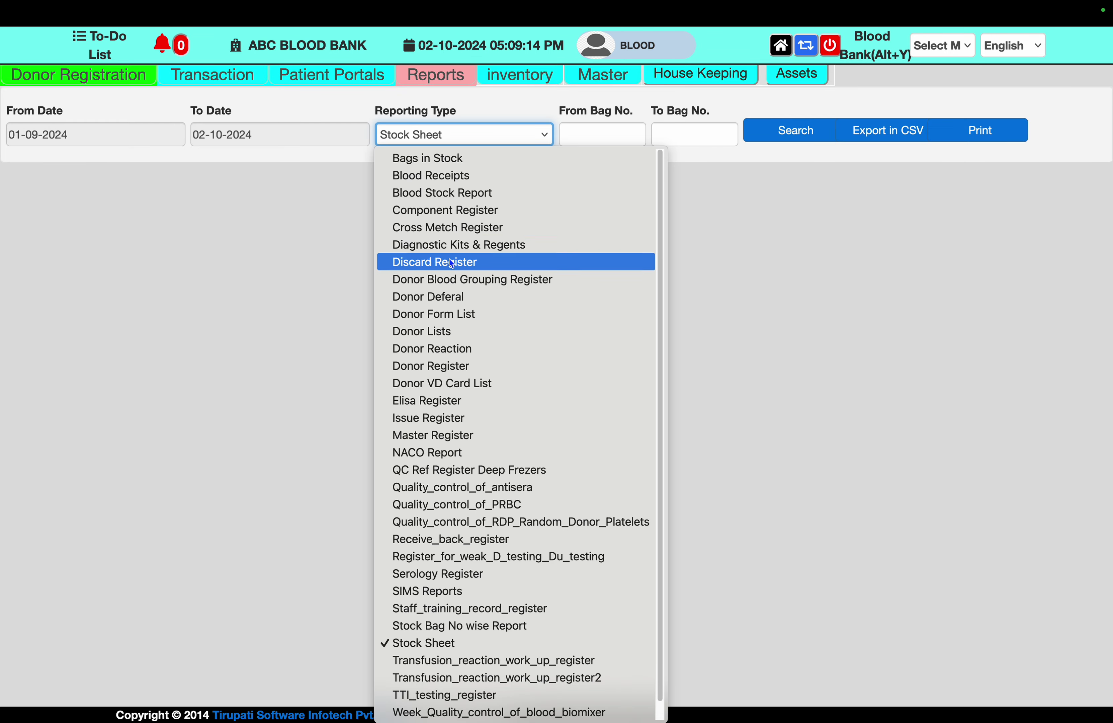
pyautogui.scroll(-1, 449, 291)
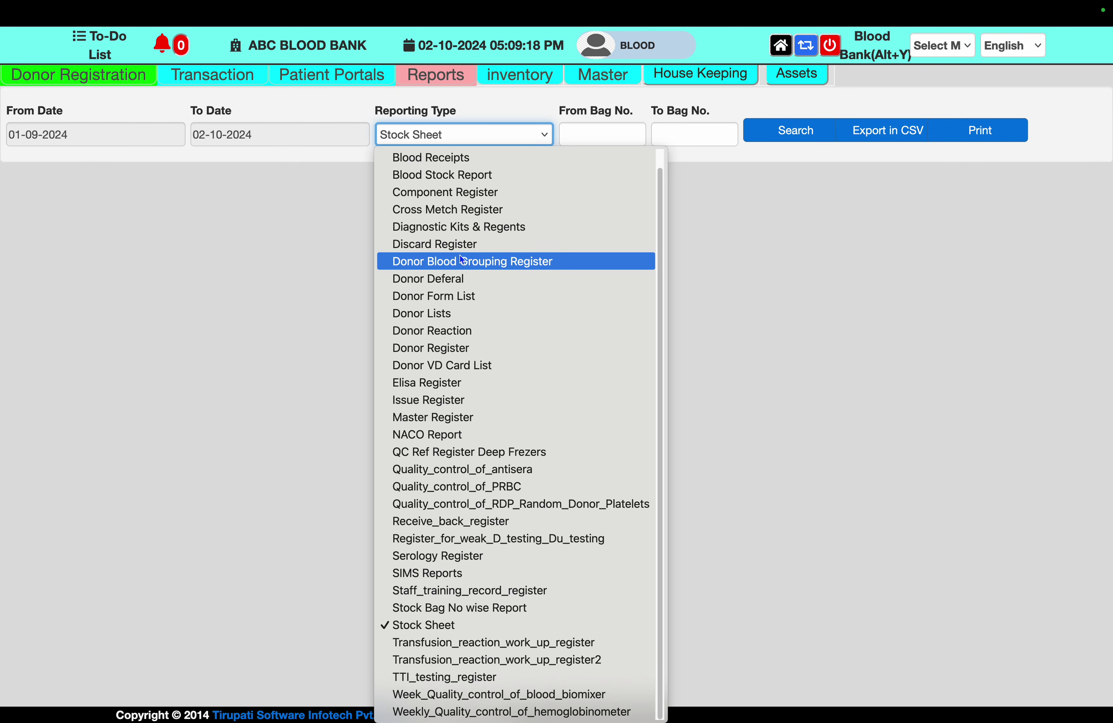
pyautogui.scroll(1, 458, 254)
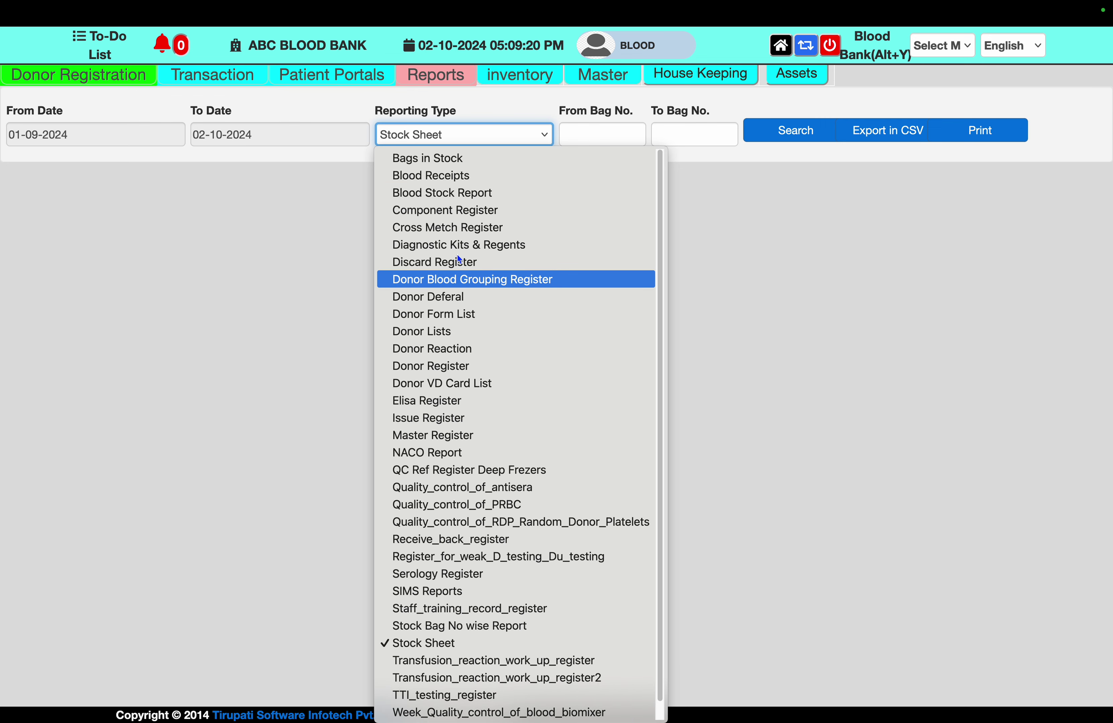
pyautogui.click(440, 301)
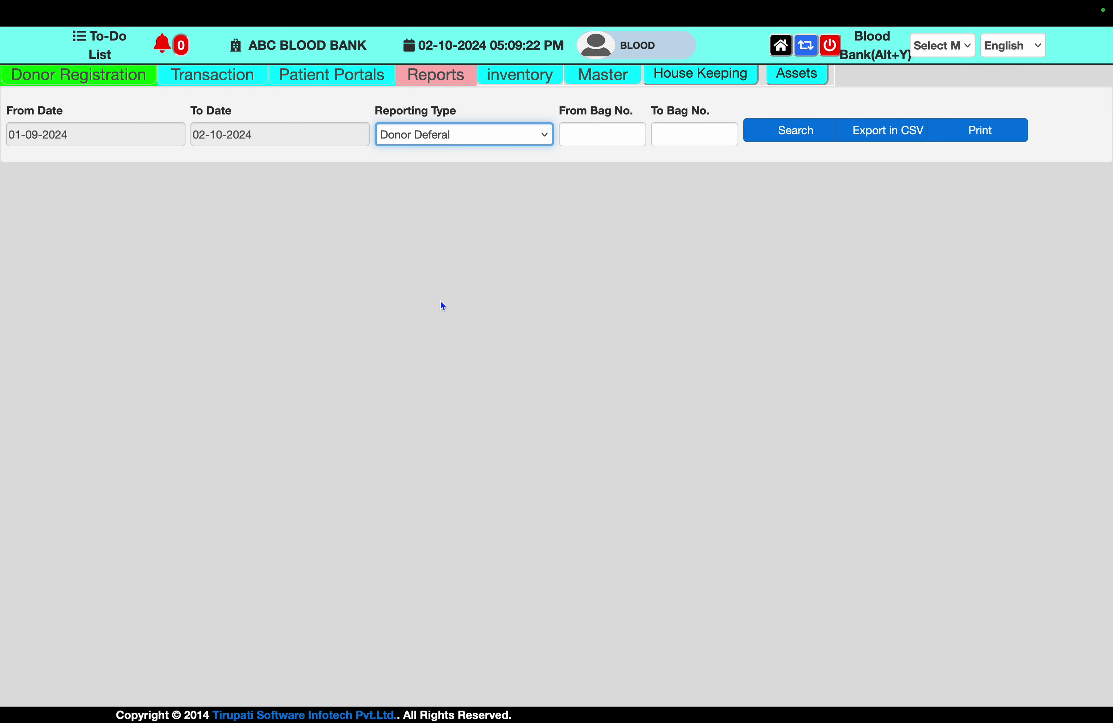
pyautogui.click(438, 136)
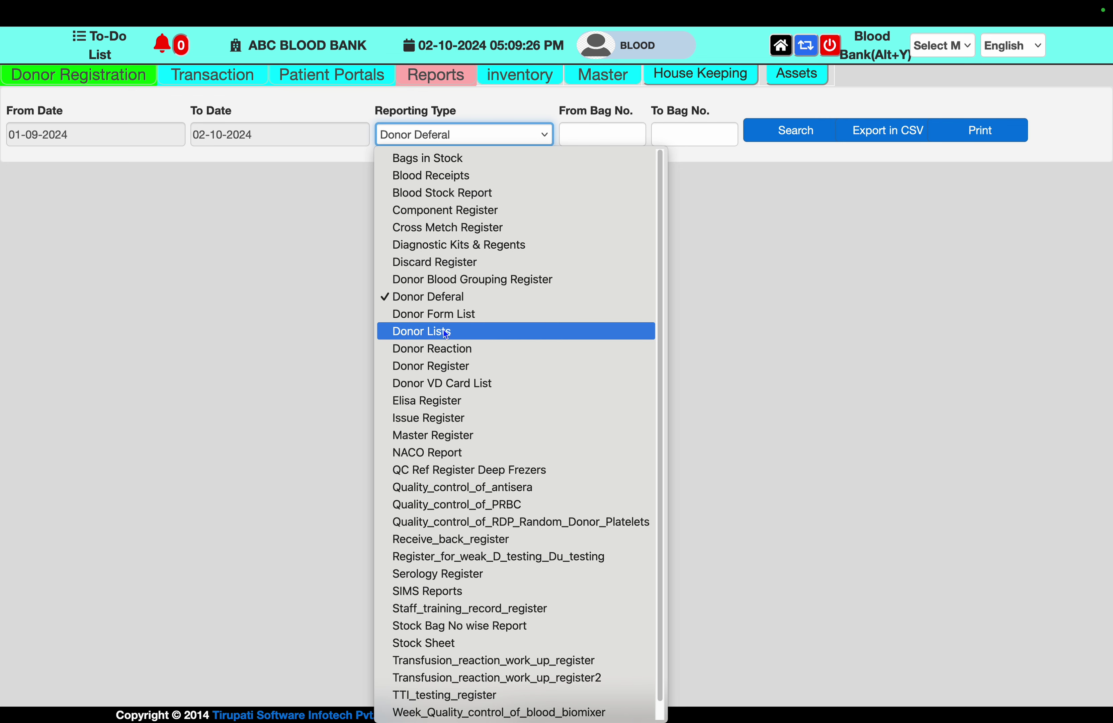
pyautogui.click(447, 402)
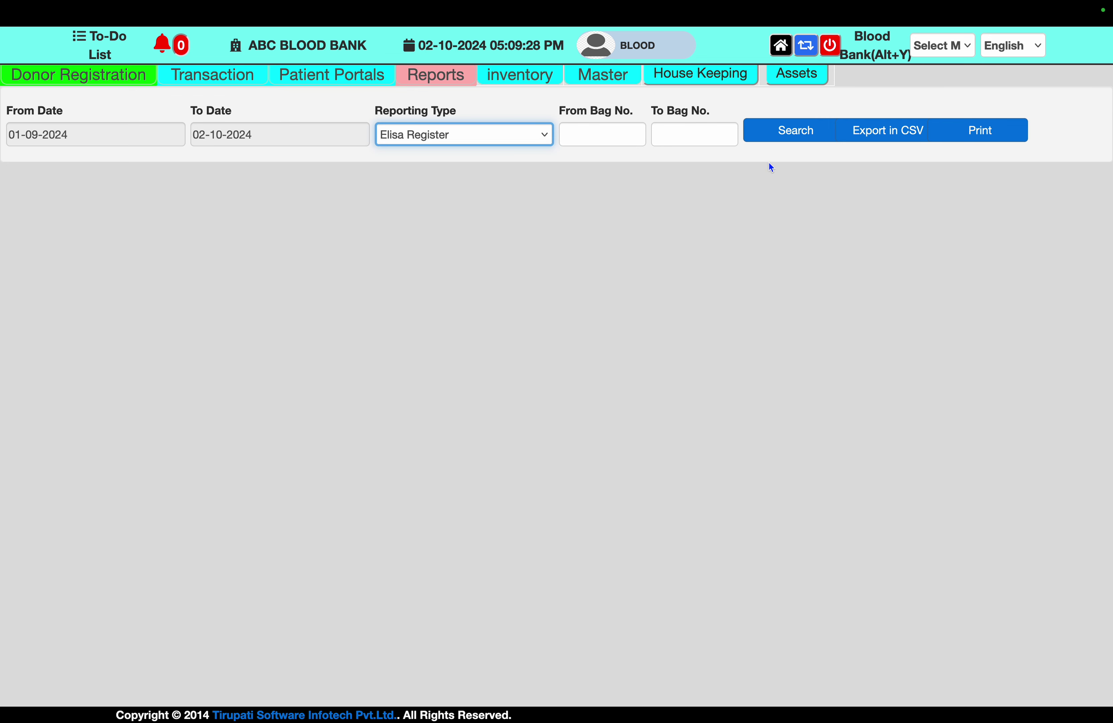
pyautogui.click(793, 131)
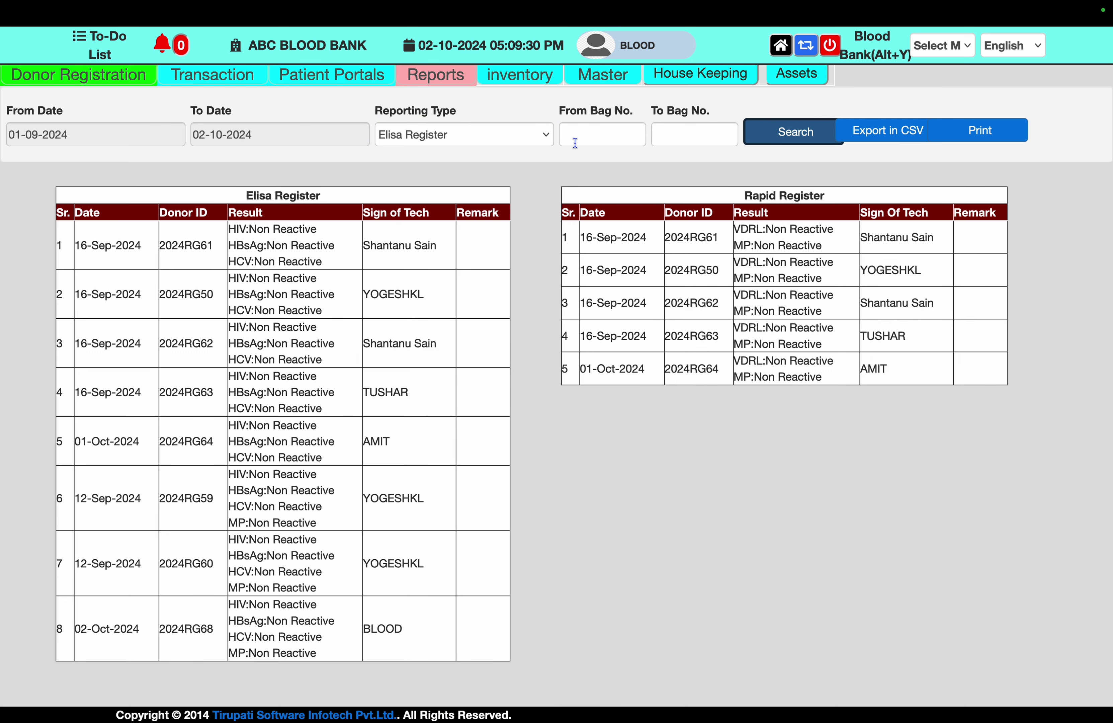
pyautogui.click(487, 138)
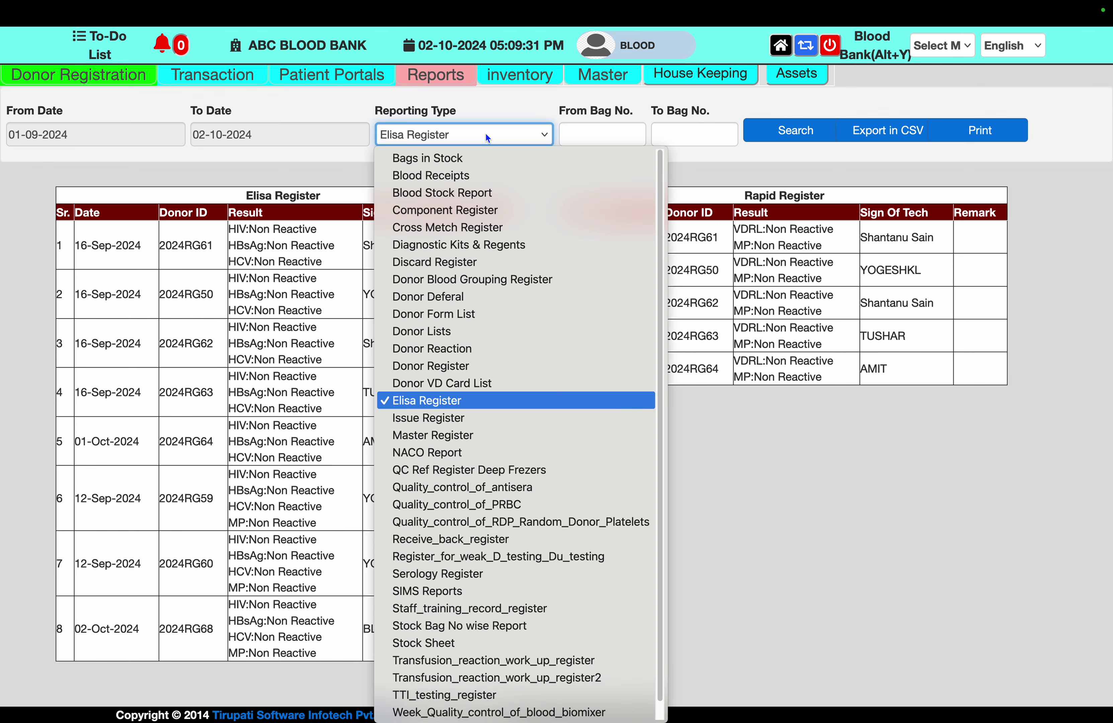
# Run the Issue Register report and restore the page to normal zoom
pyautogui.click(455, 419)
pyautogui.click(763, 131)
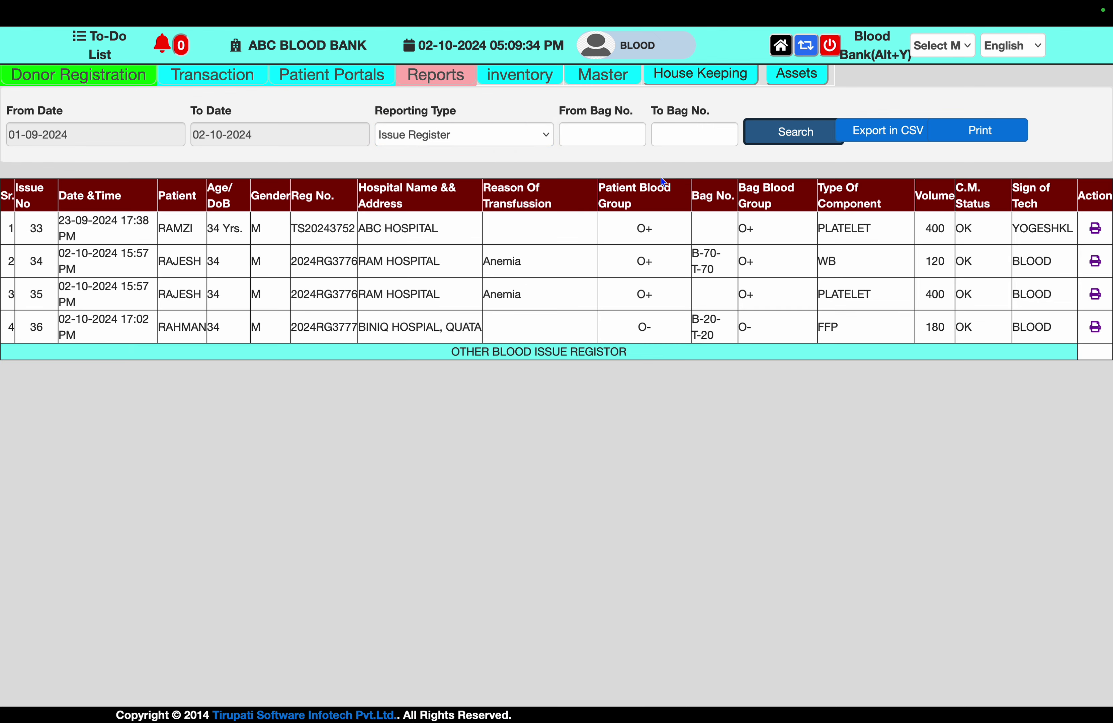
pyautogui.press('super+minus')
# Load the QC Ref Register Deep Frezers report, then the Donor Blood Grouping Register
pyautogui.click(496, 122)
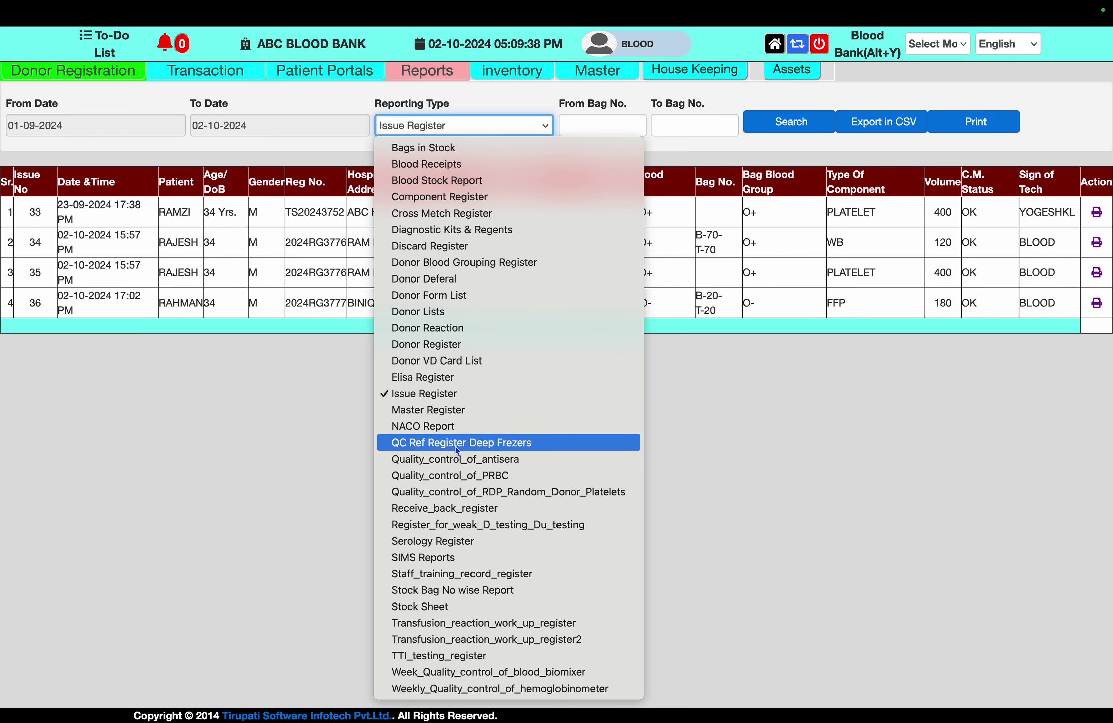
pyautogui.click(470, 445)
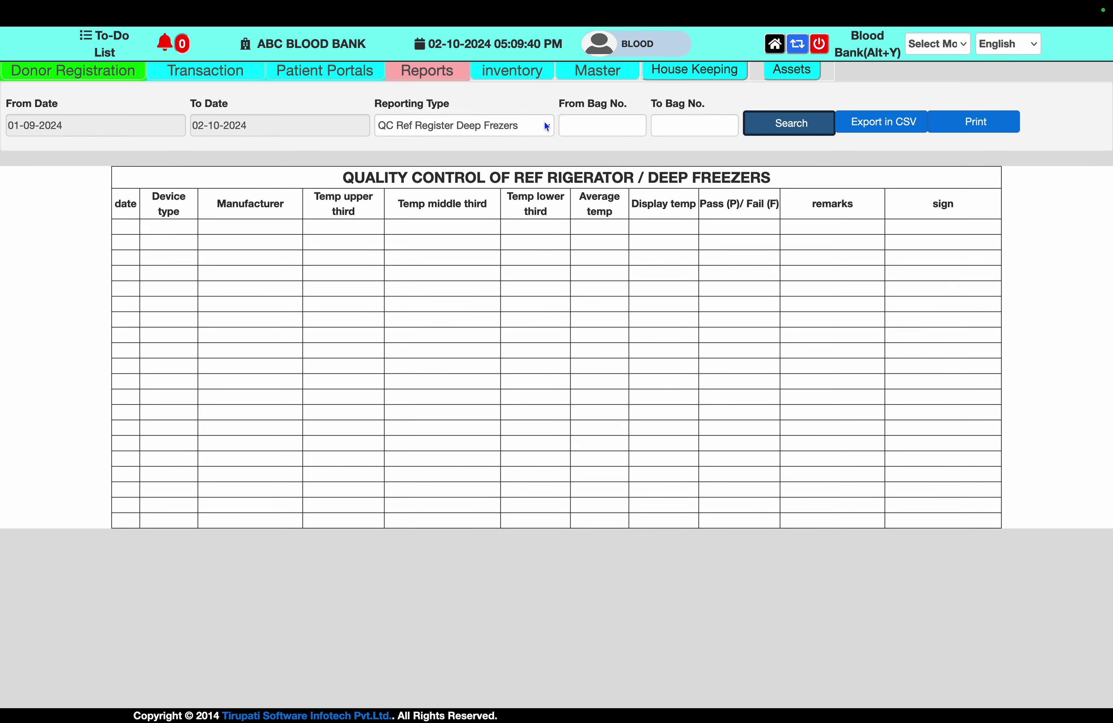
pyautogui.click(546, 125)
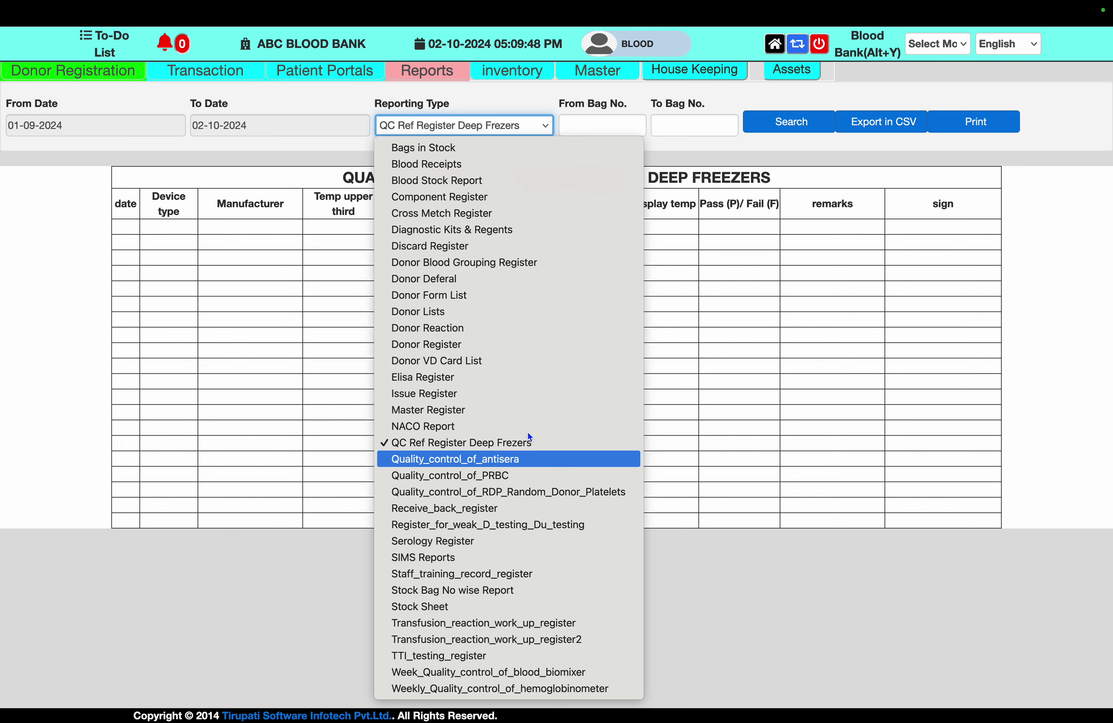
pyautogui.click(518, 262)
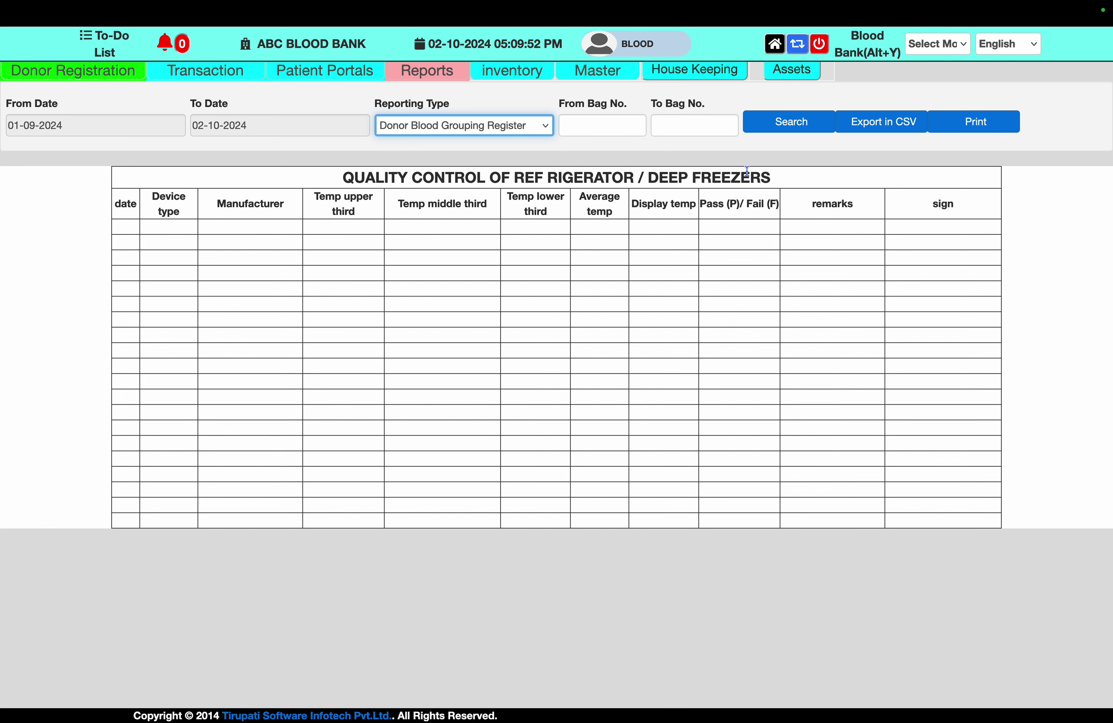
pyautogui.click(788, 128)
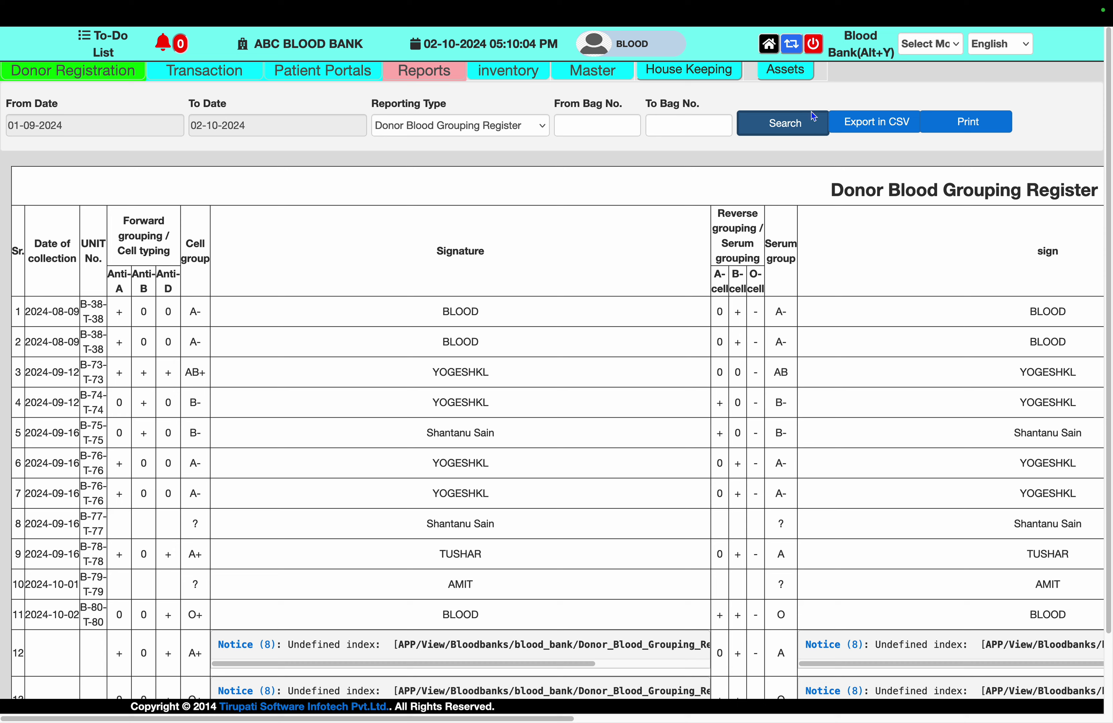
pyautogui.click(535, 127)
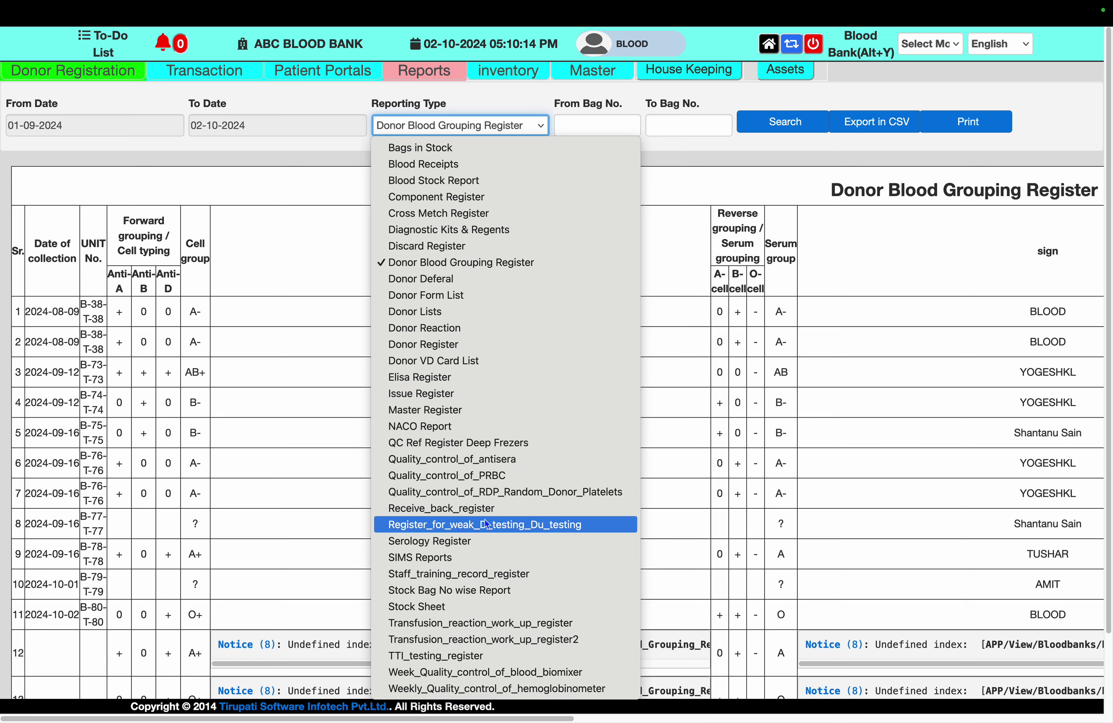
# Load the Serology Register, QC Ref Register Deep Frezers and Issue Register reports in turn
pyautogui.click(482, 539)
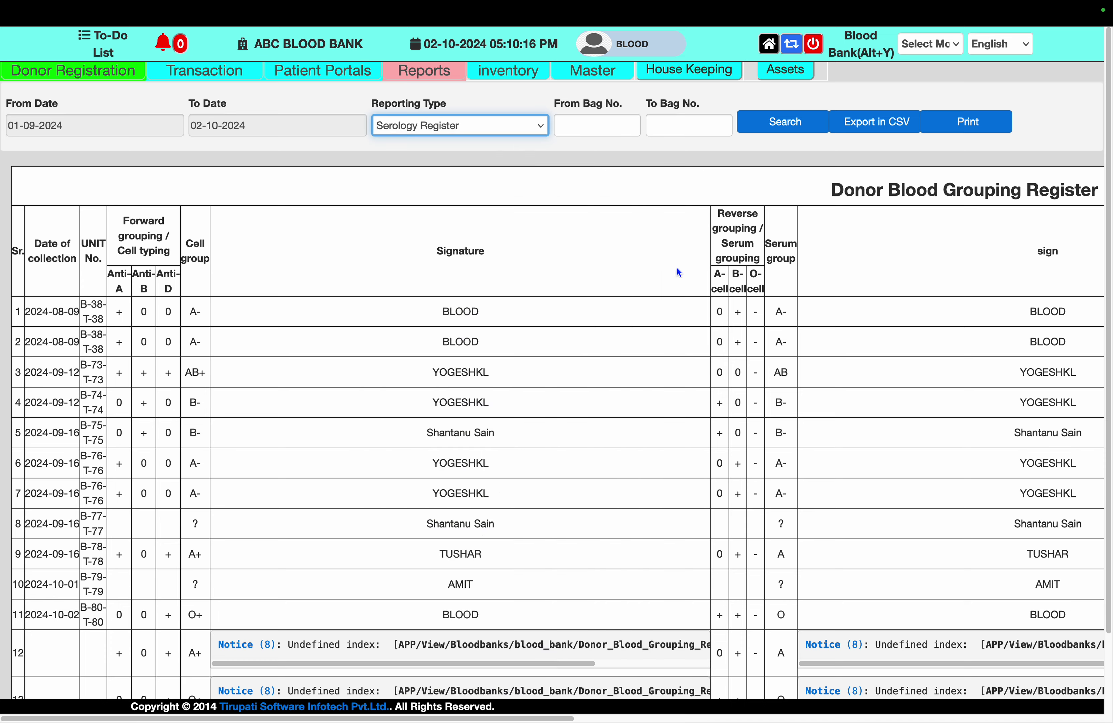
pyautogui.click(791, 125)
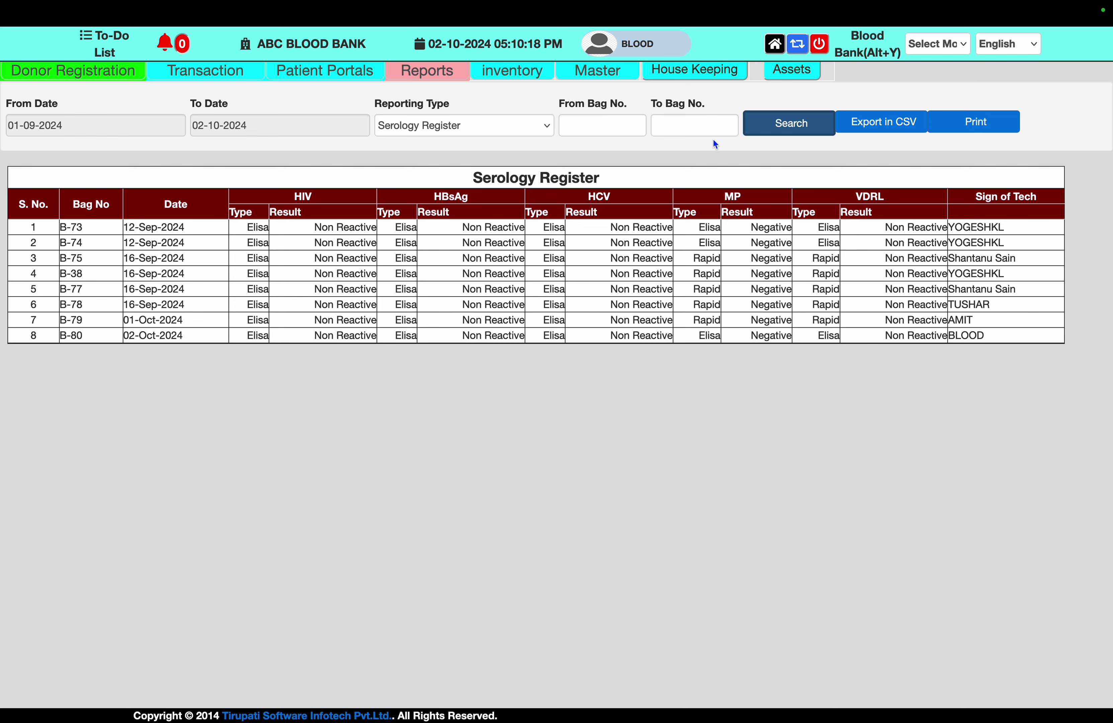
pyautogui.click(532, 124)
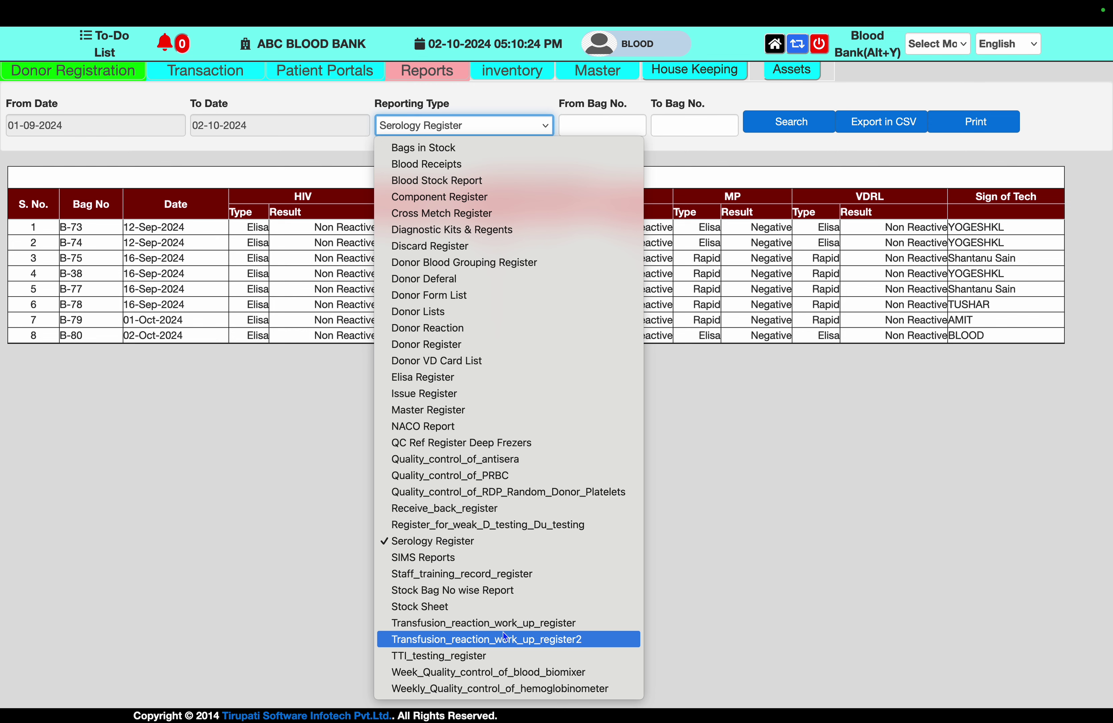
pyautogui.click(487, 447)
pyautogui.click(798, 124)
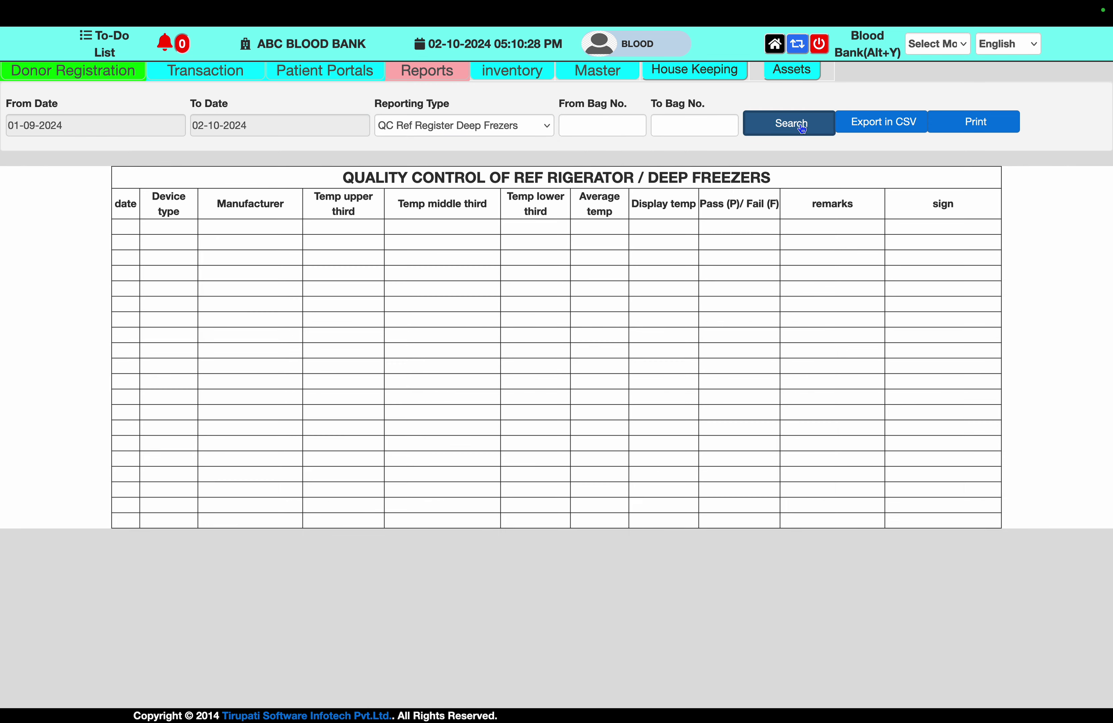
pyautogui.click(533, 134)
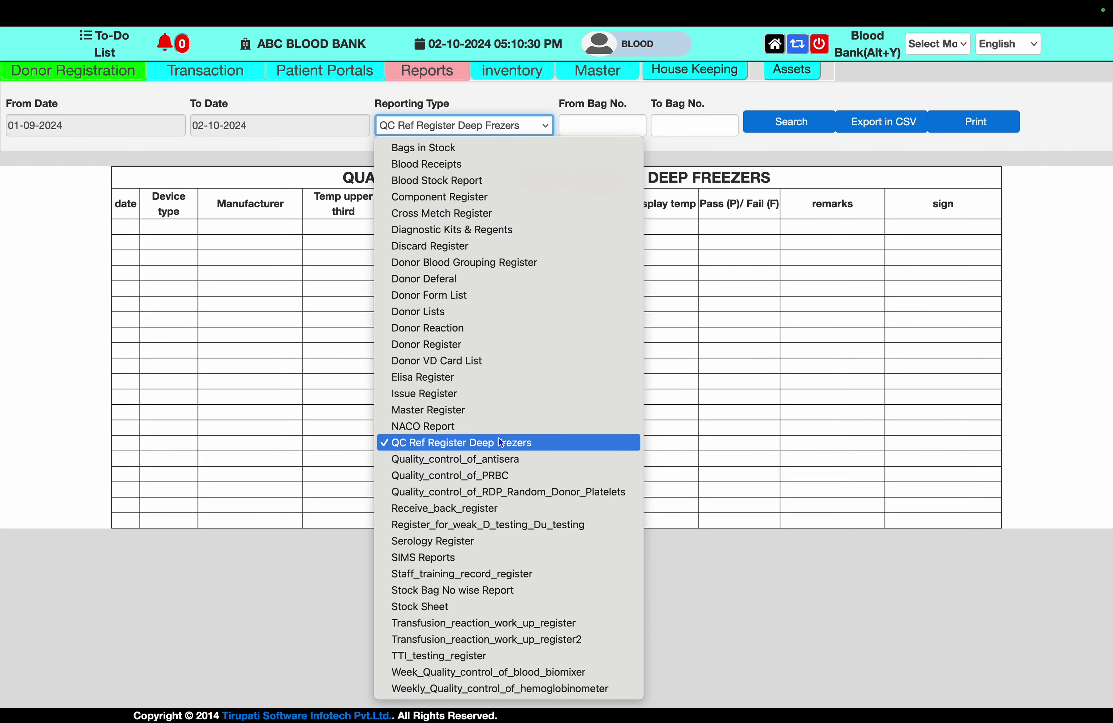
pyautogui.click(503, 393)
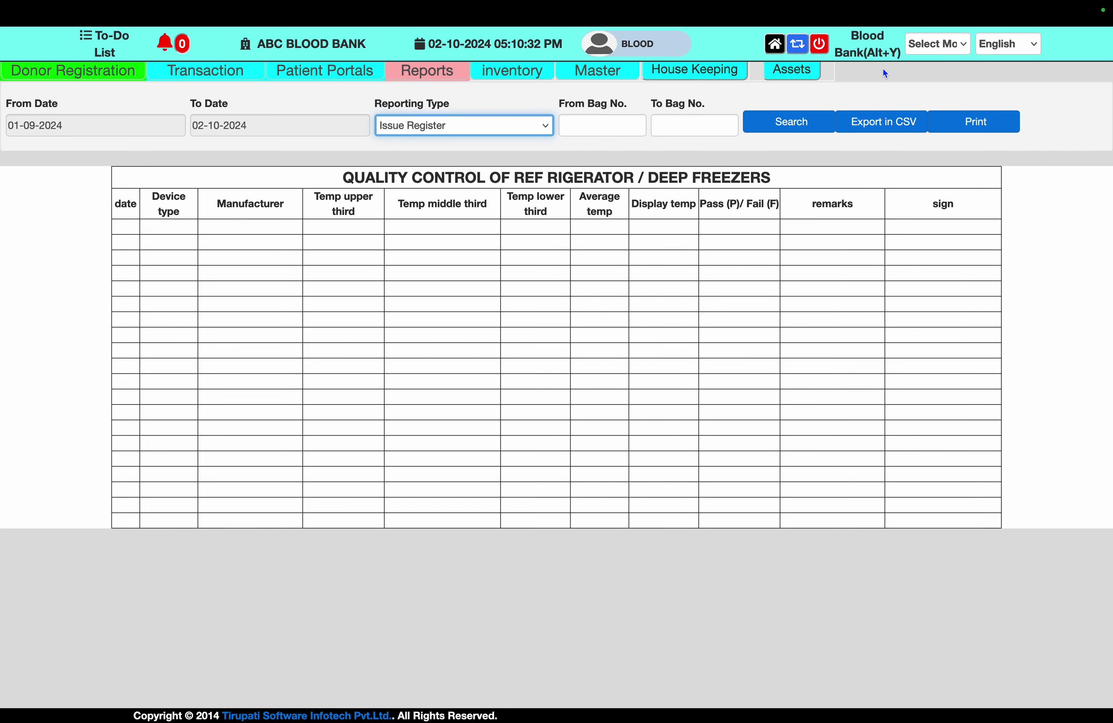
pyautogui.click(813, 119)
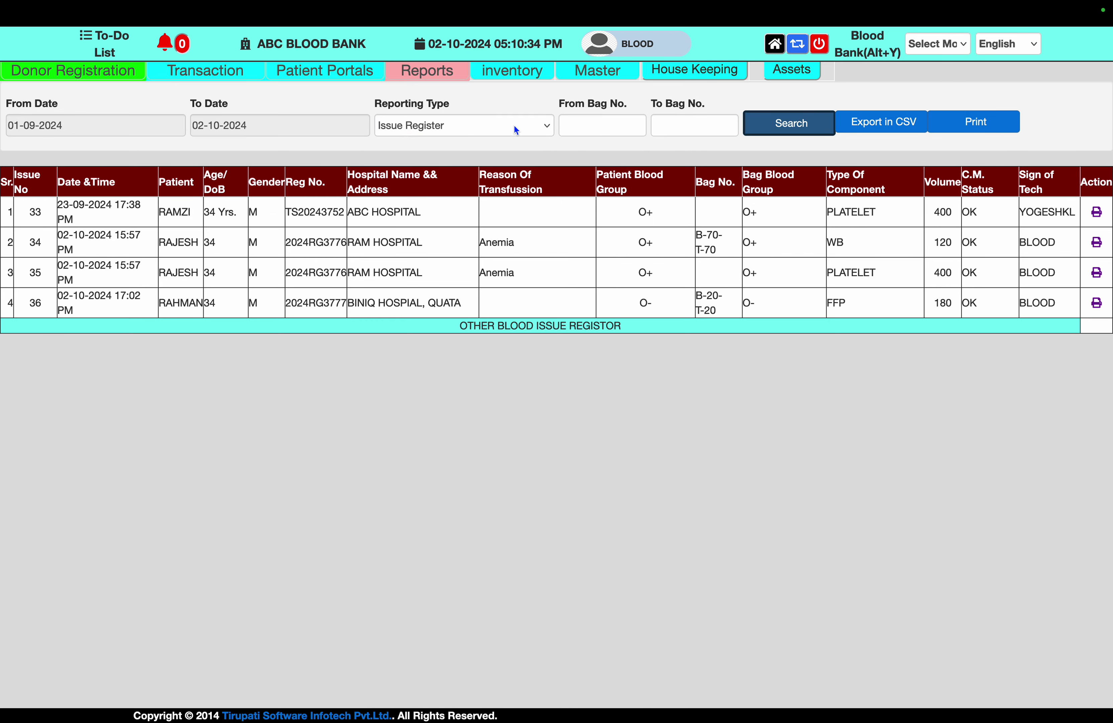
# Load the Component, Cross Metch and Discard registers, then reload the Donor Blood Grouping Register
pyautogui.click(513, 126)
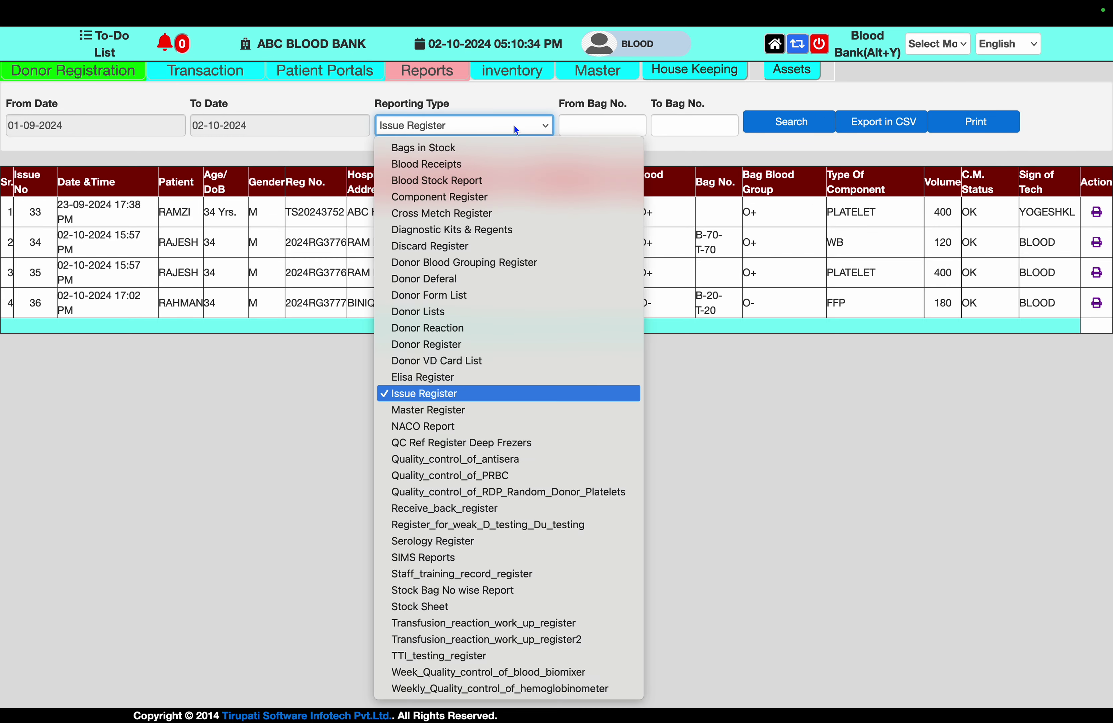
pyautogui.click(505, 201)
pyautogui.click(798, 121)
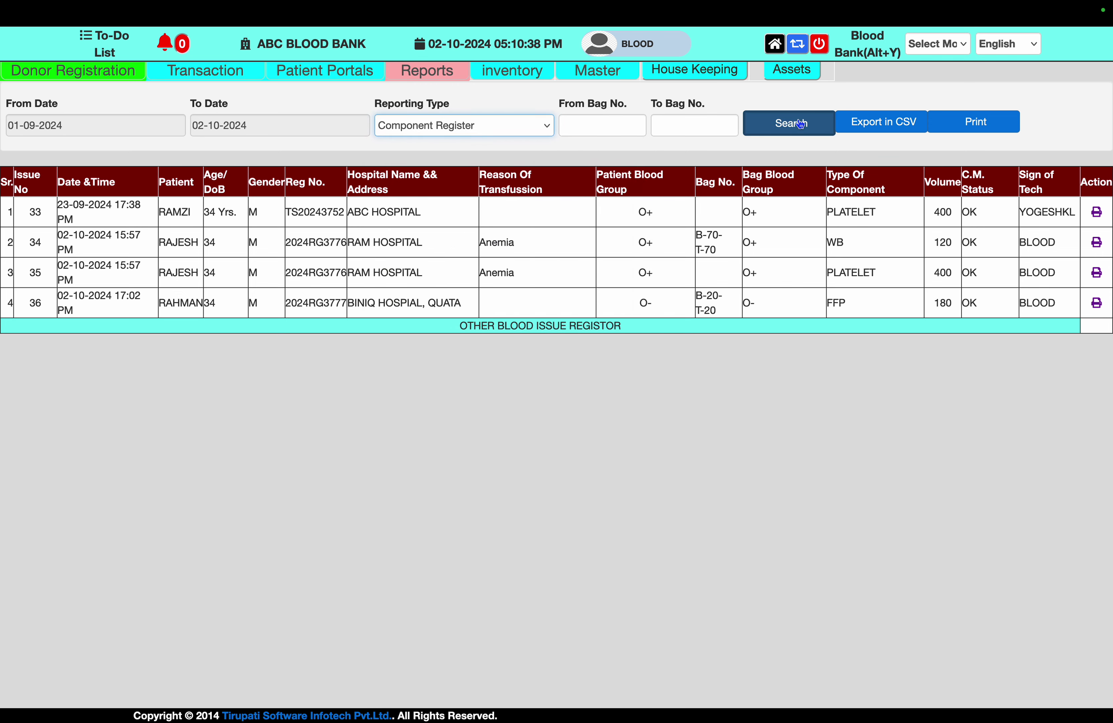
pyautogui.click(533, 126)
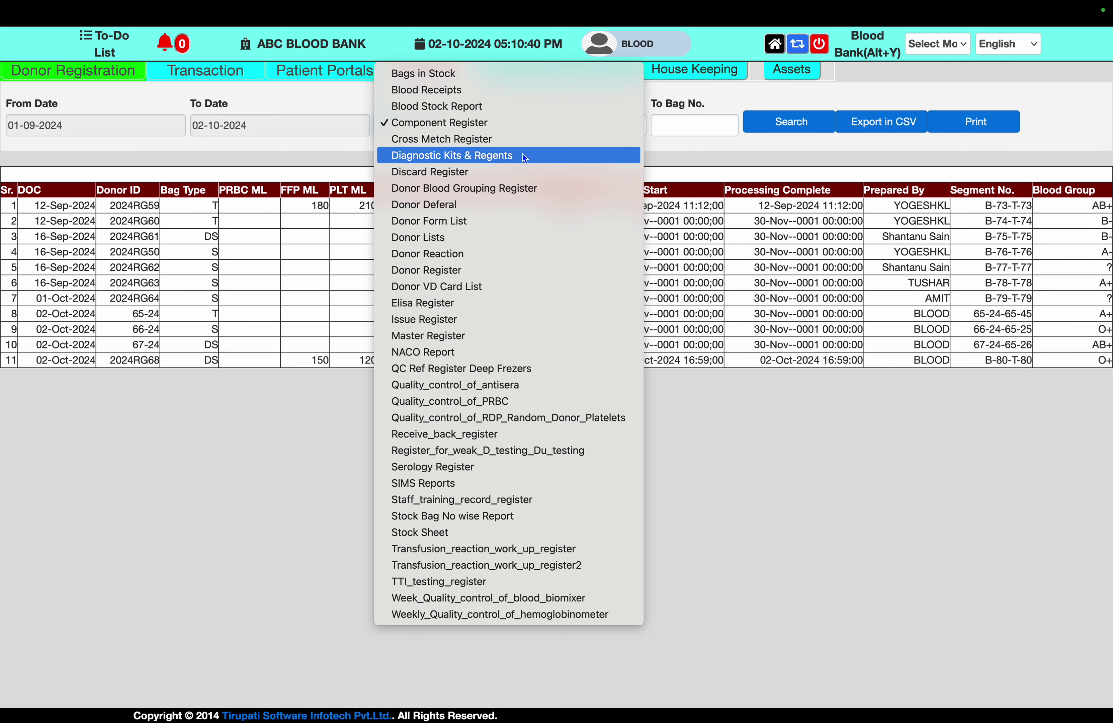
pyautogui.click(521, 141)
pyautogui.click(786, 121)
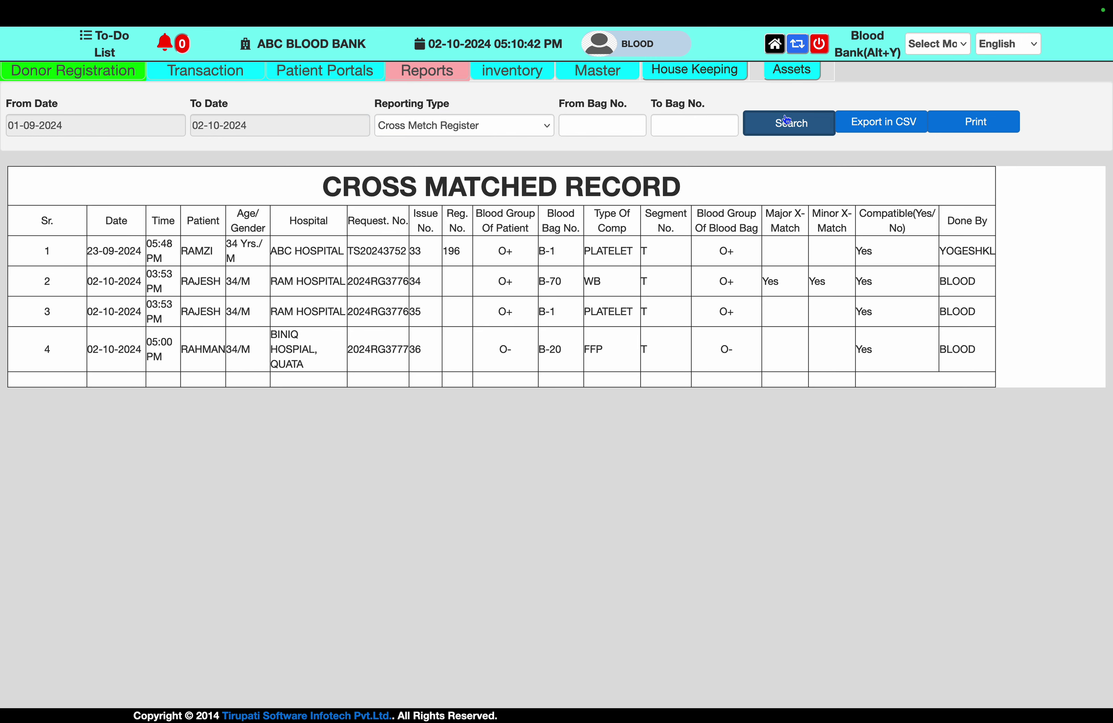
pyautogui.click(528, 123)
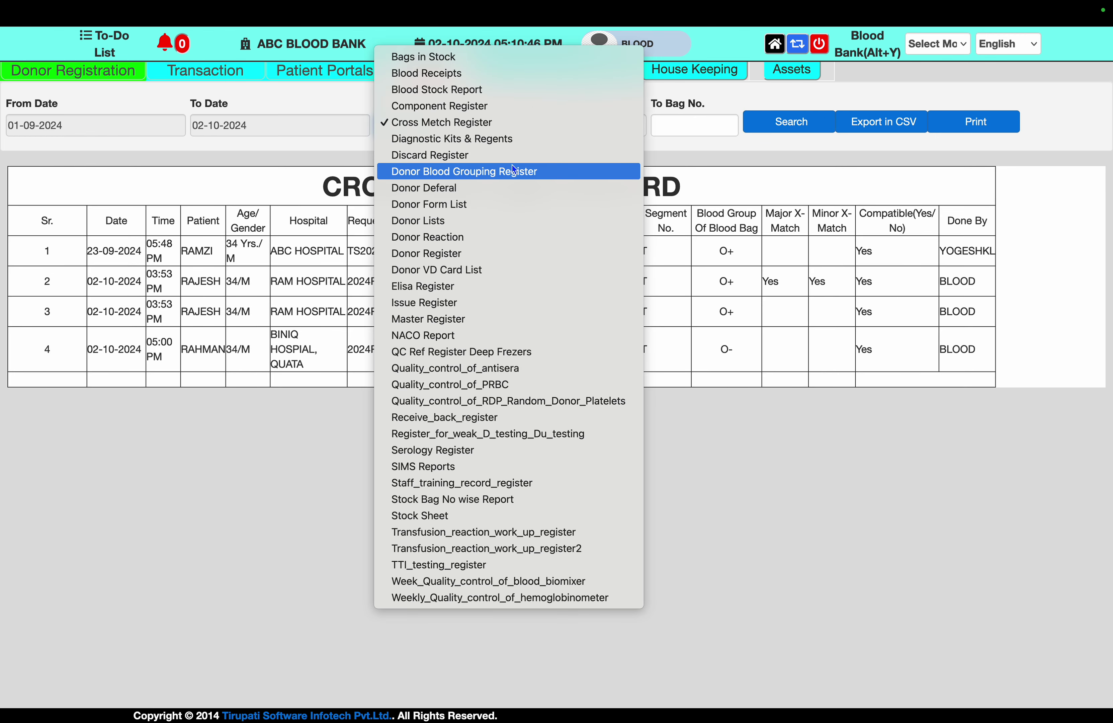
pyautogui.click(508, 155)
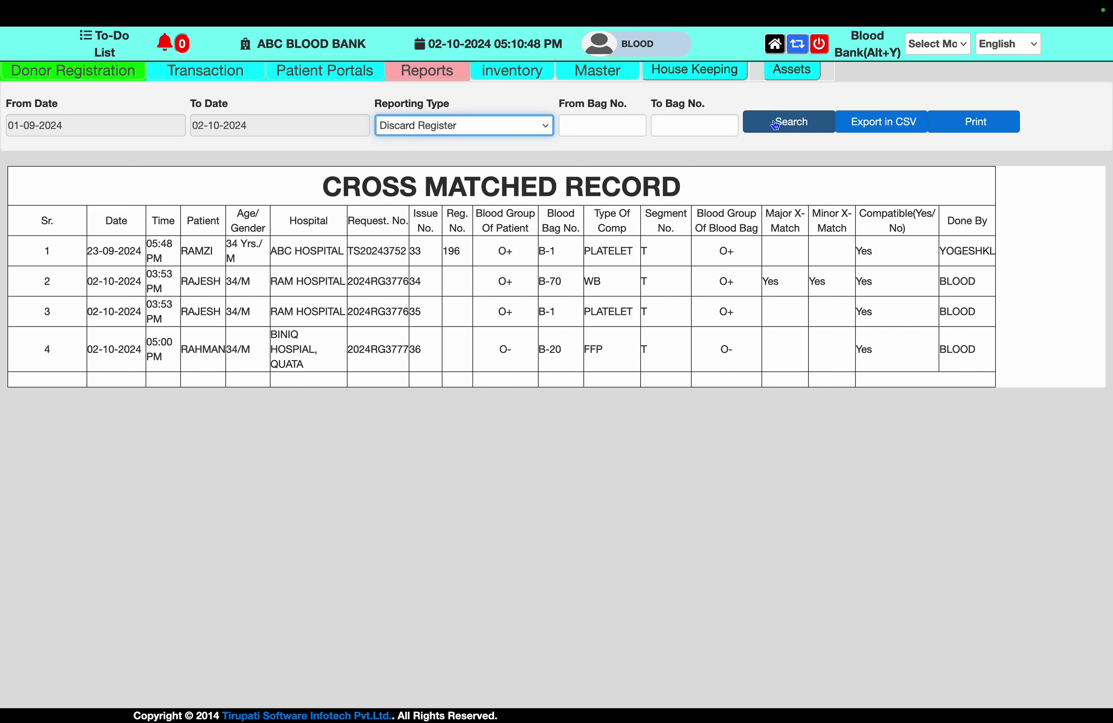
pyautogui.click(788, 123)
pyautogui.click(546, 127)
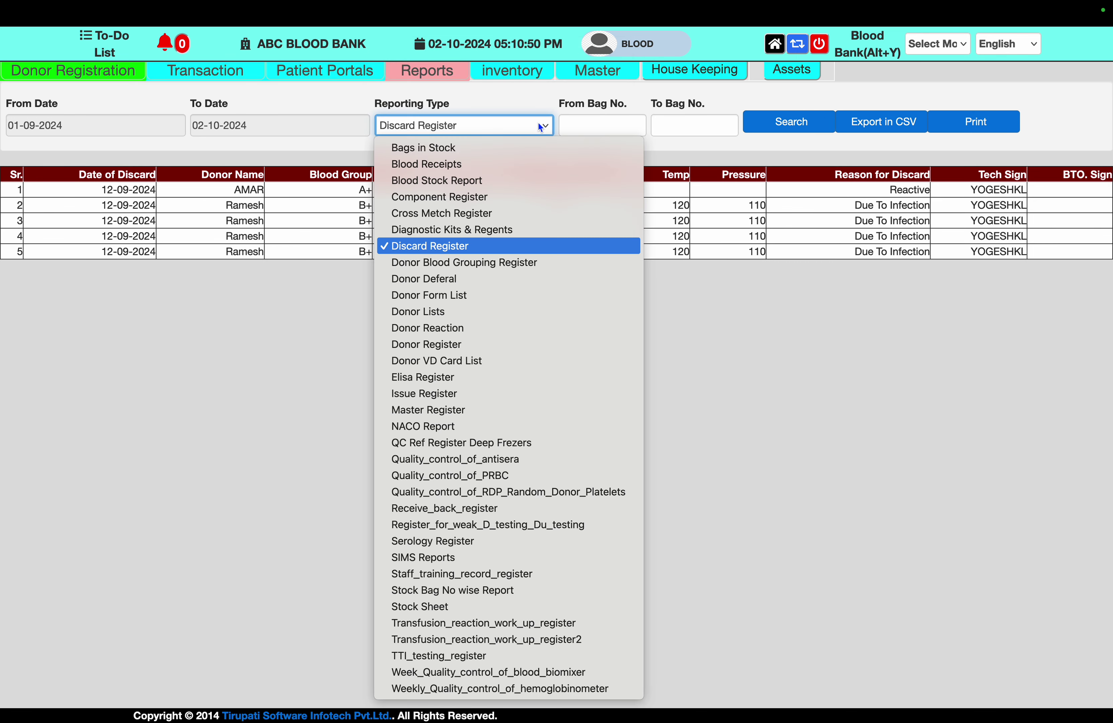
pyautogui.click(494, 270)
pyautogui.click(791, 123)
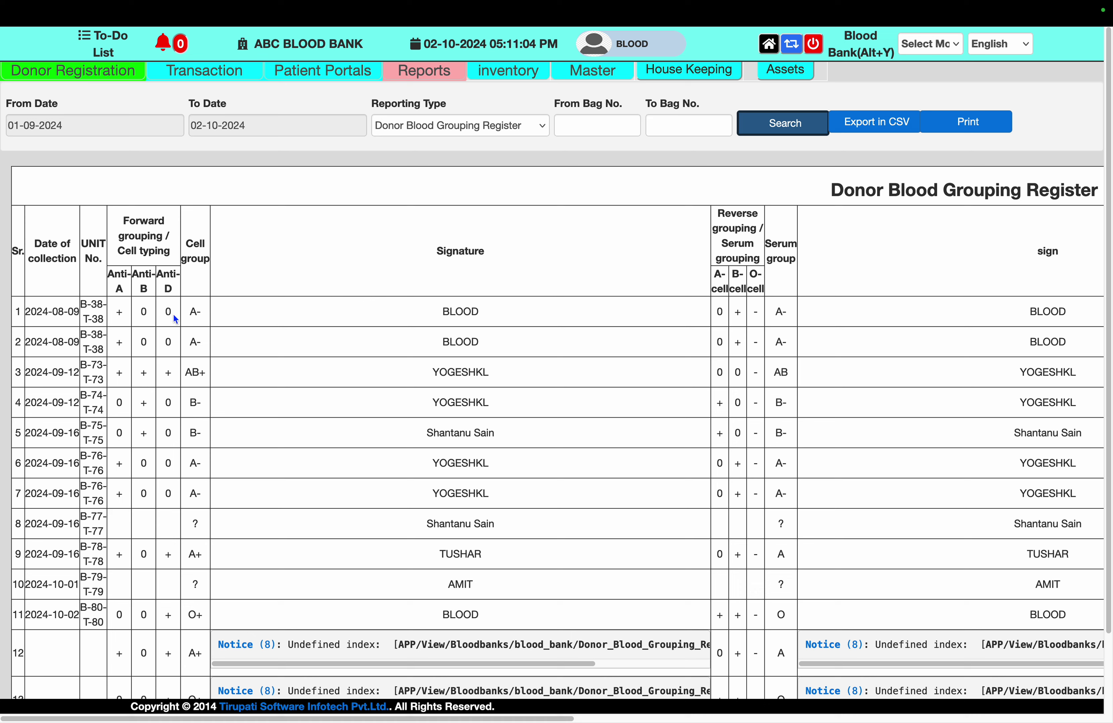
pyautogui.scroll(-3, 173, 314)
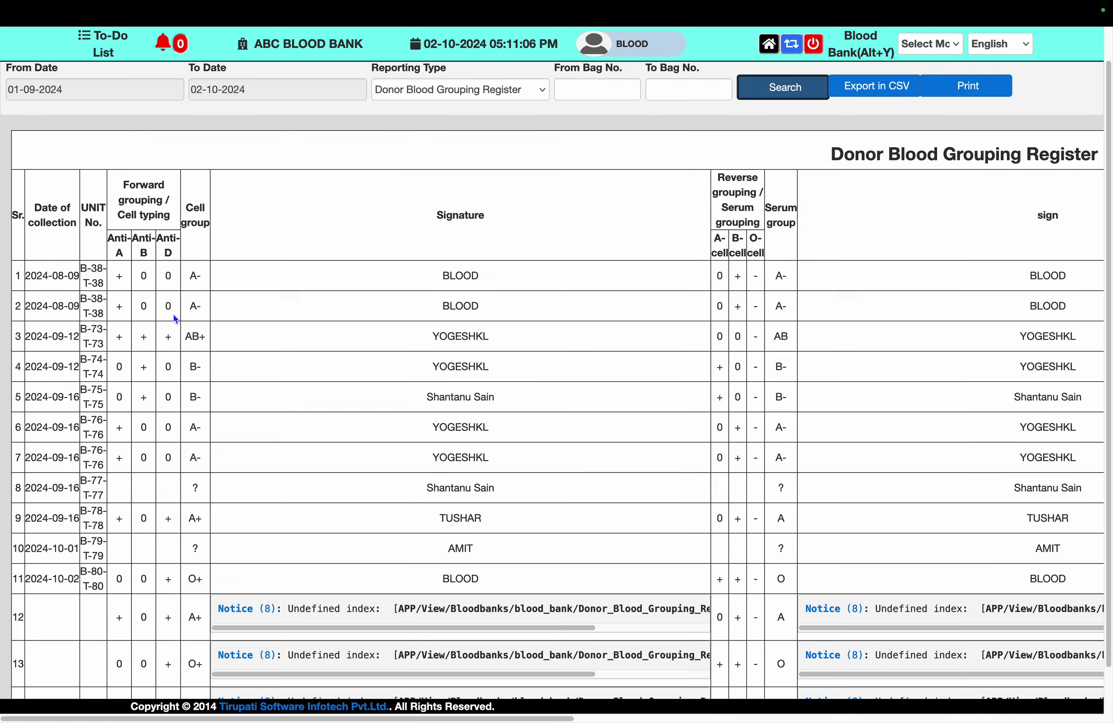
pyautogui.hscroll(2, 173, 314)
pyautogui.hscroll(15, 173, 319)
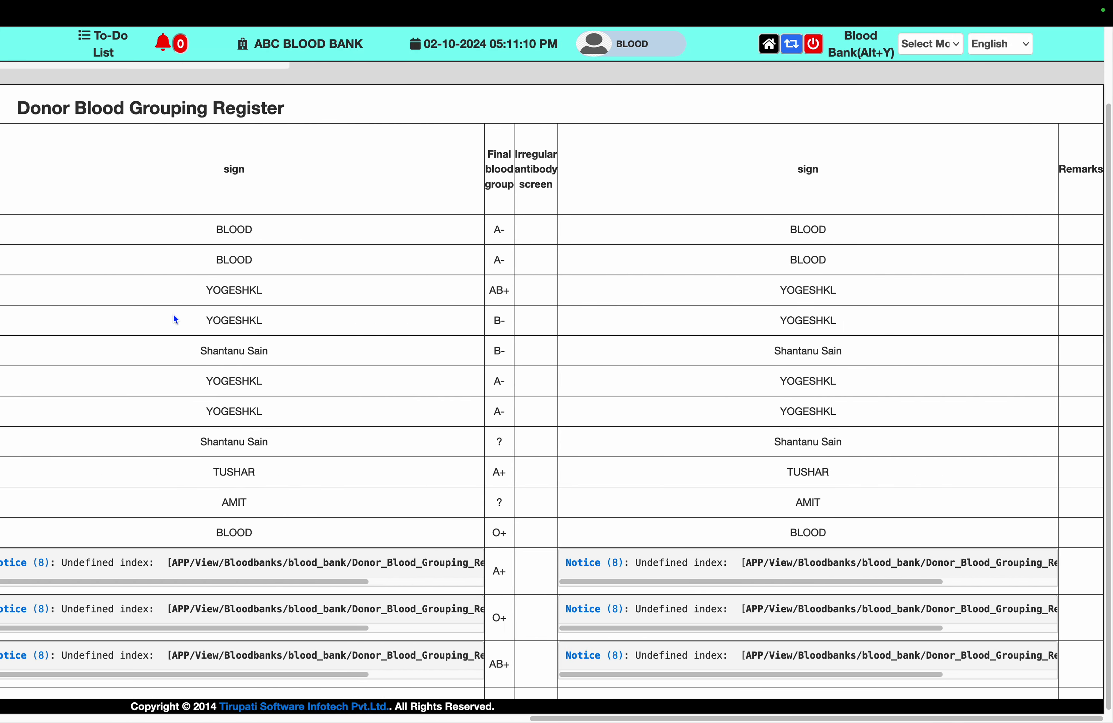
pyautogui.scroll(-1, 174, 315)
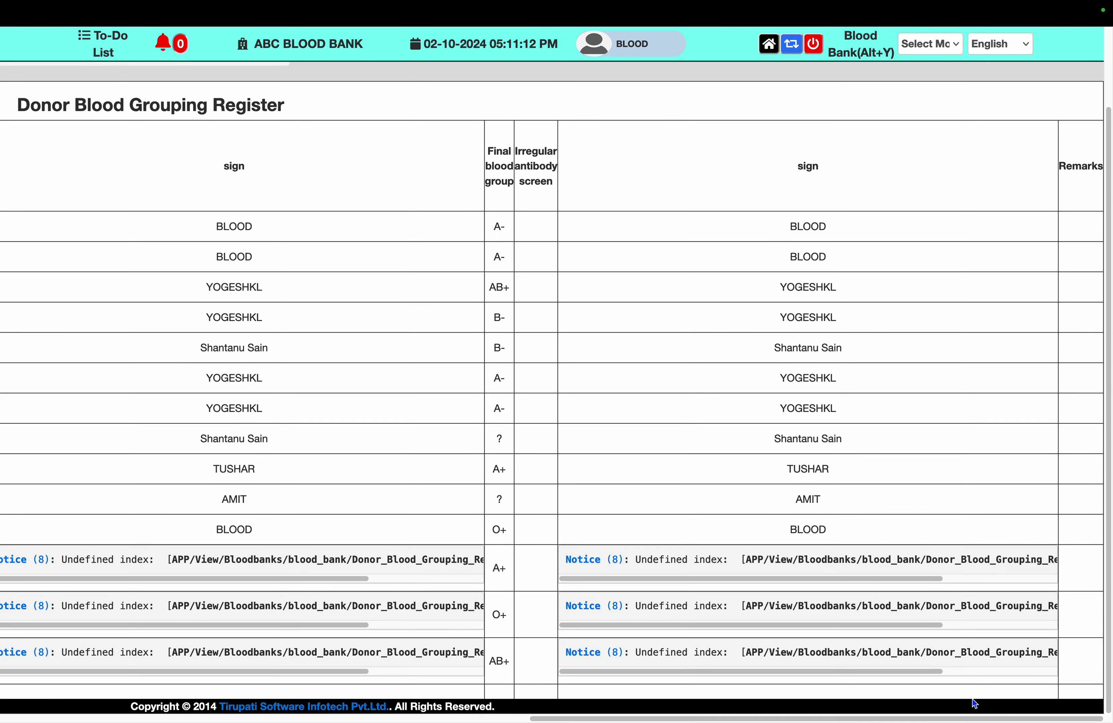
pyautogui.moveTo(931, 580); pyautogui.dragTo(599, 622)
pyautogui.scroll(3, 605, 629)
pyautogui.scroll(-1, 603, 624)
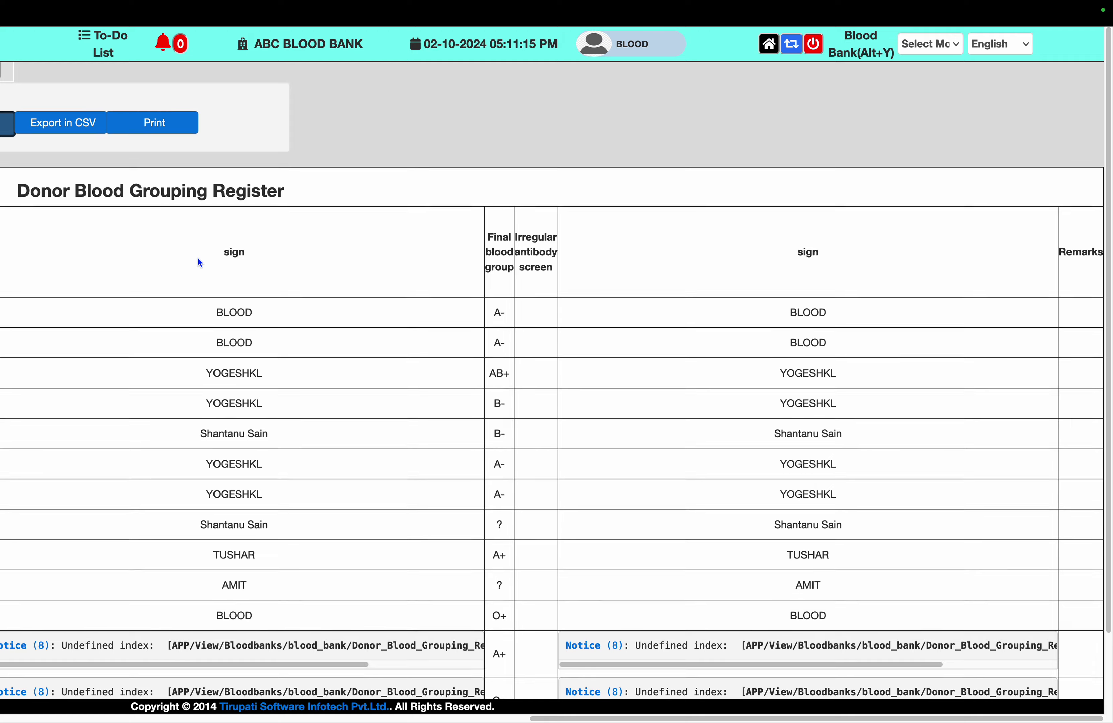
pyautogui.hotkey('ctrl', 'Left')
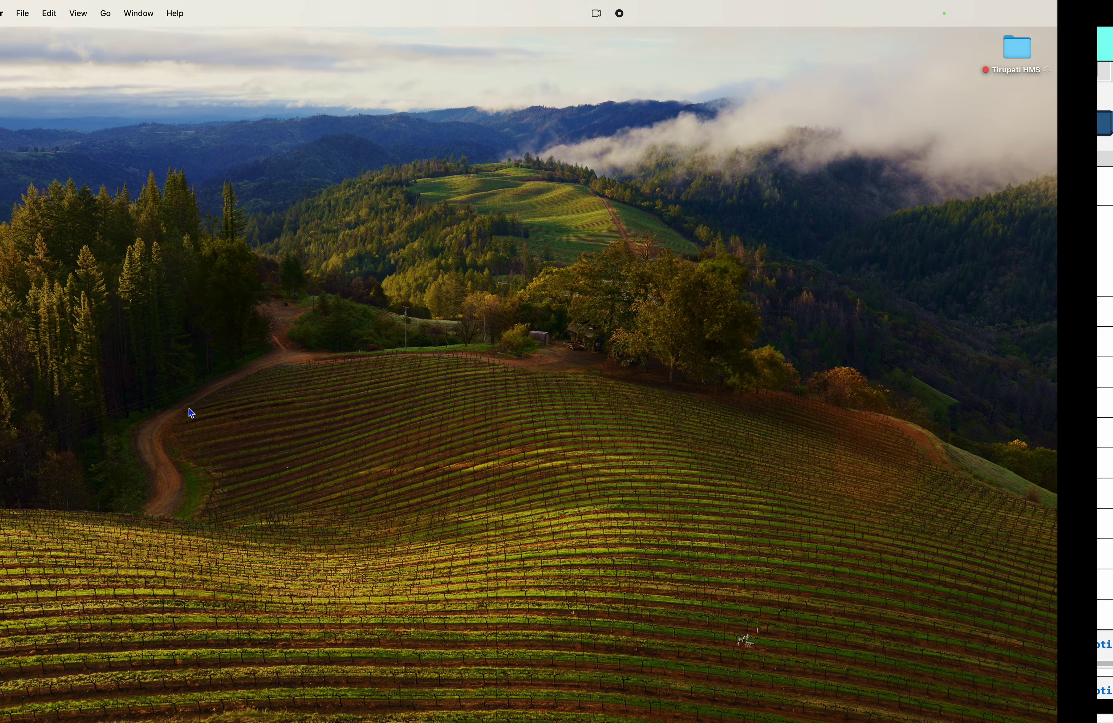
pyautogui.hotkey('ctrl', 'Right')
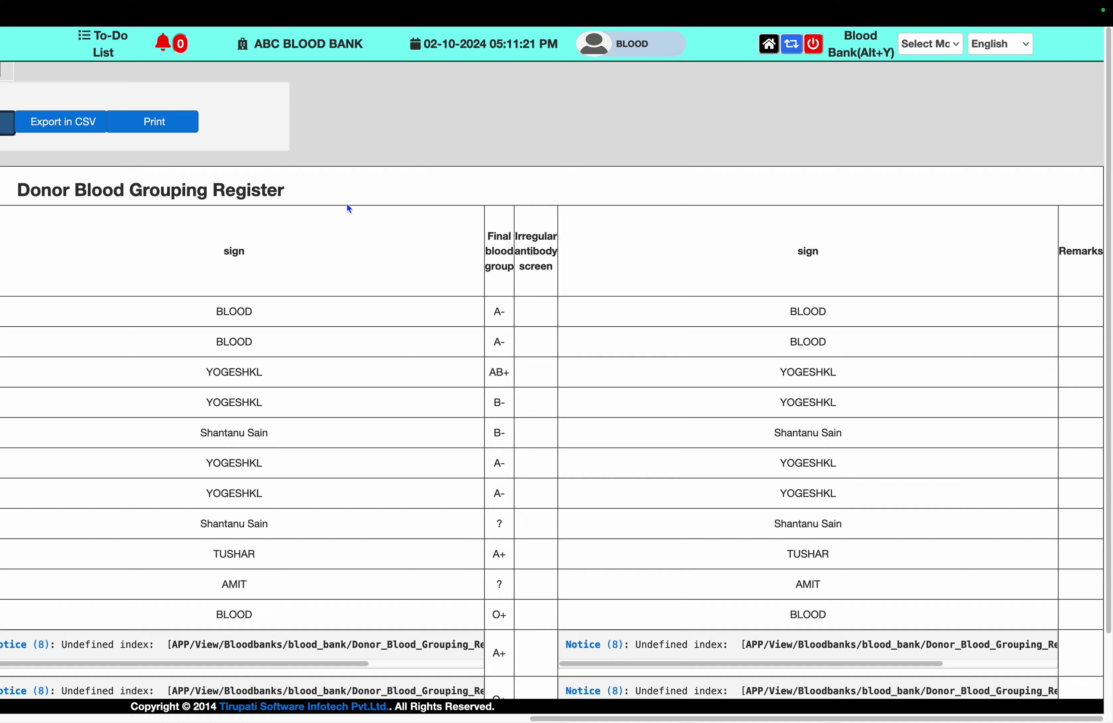
pyautogui.hscroll(-15, 347, 205)
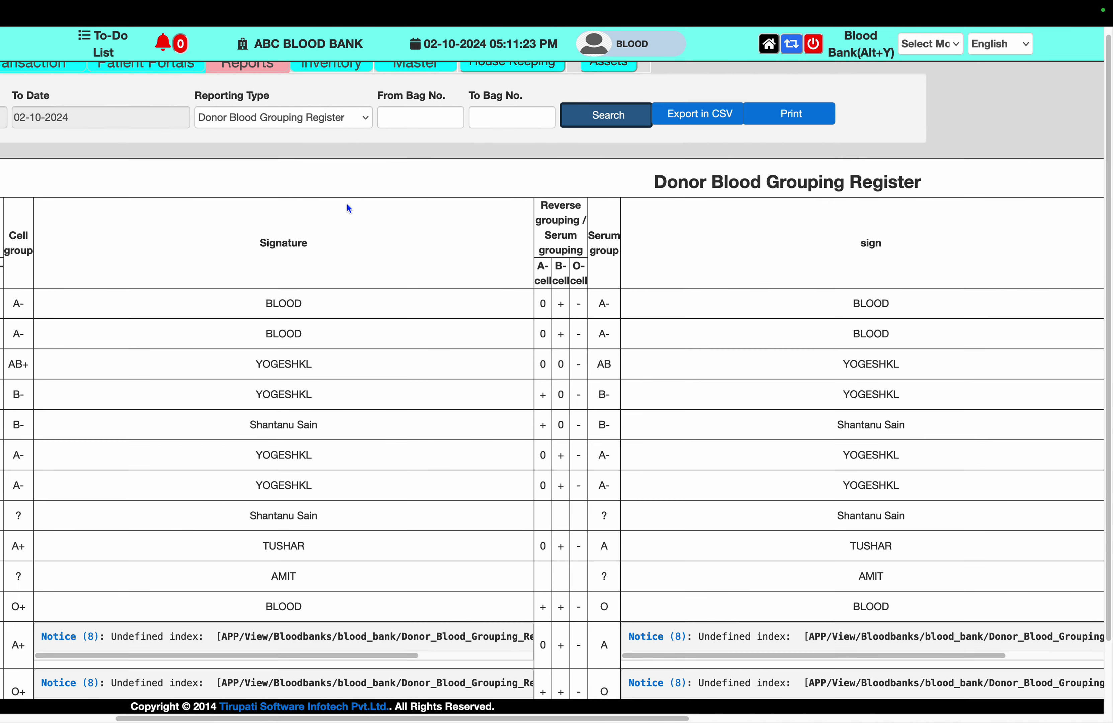
pyautogui.click(329, 123)
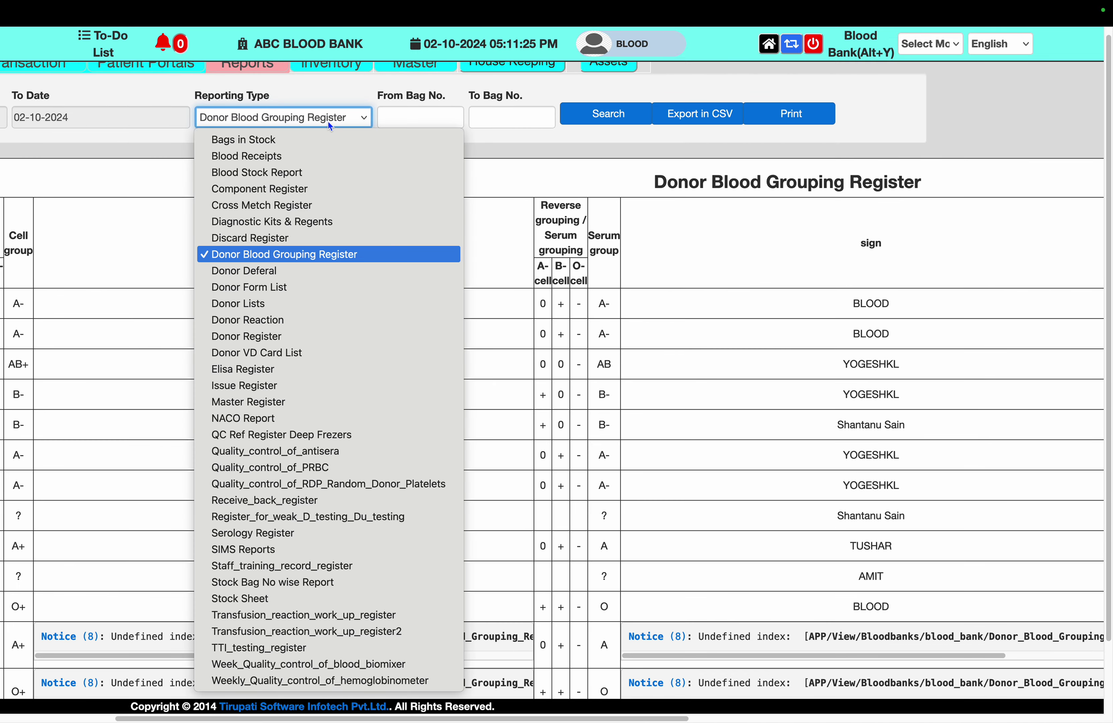
pyautogui.press('Escape')
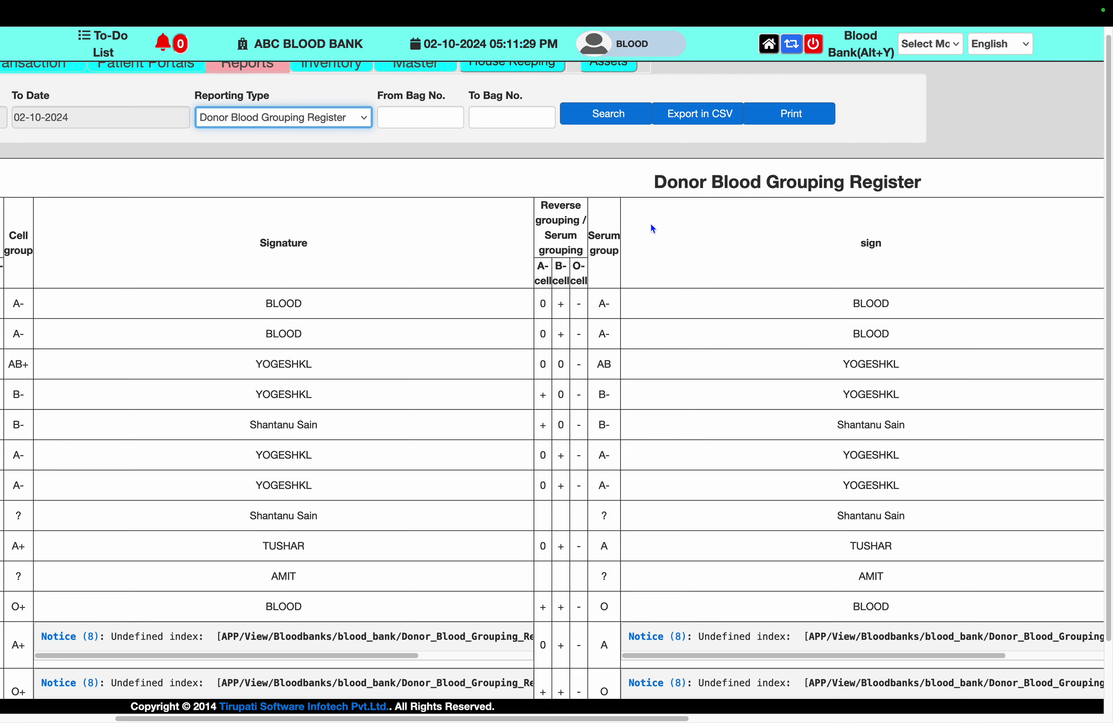
pyautogui.hscroll(-5, 651, 224)
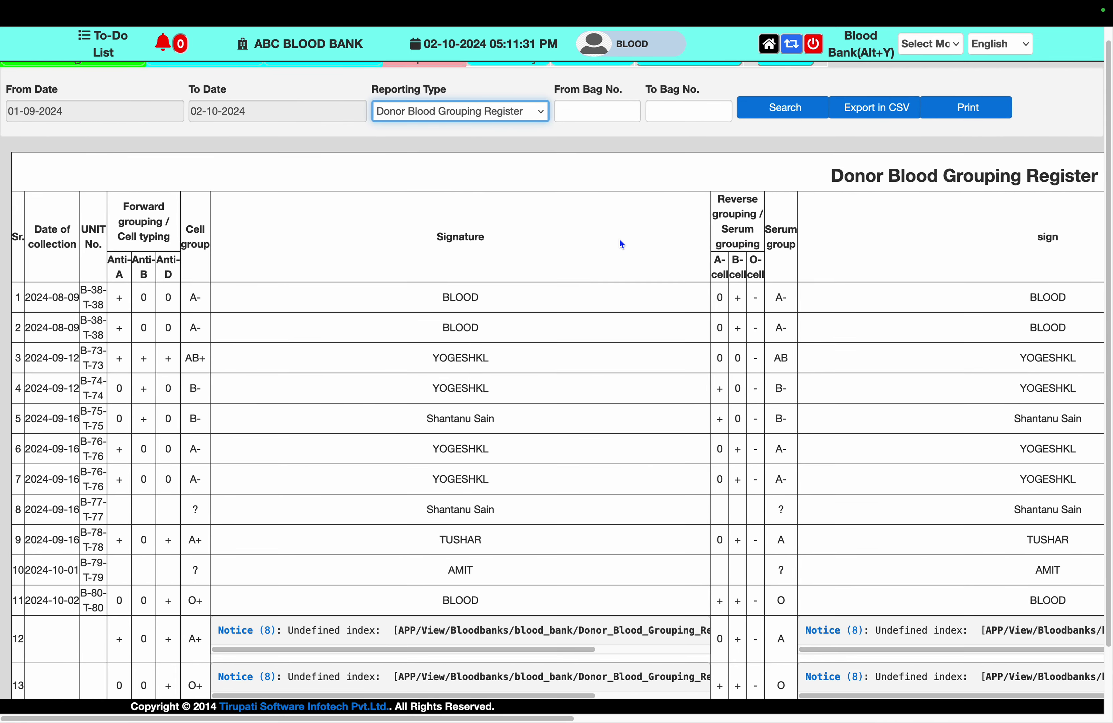
pyautogui.tripleClick(121, 206)
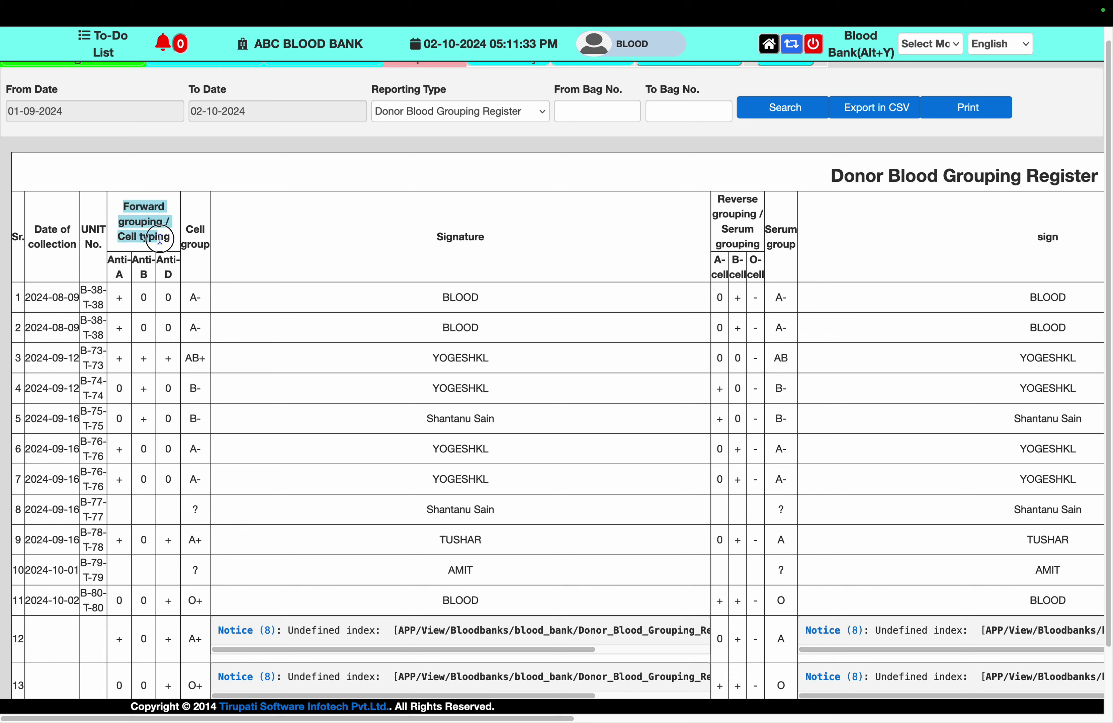
pyautogui.tripleClick(761, 205)
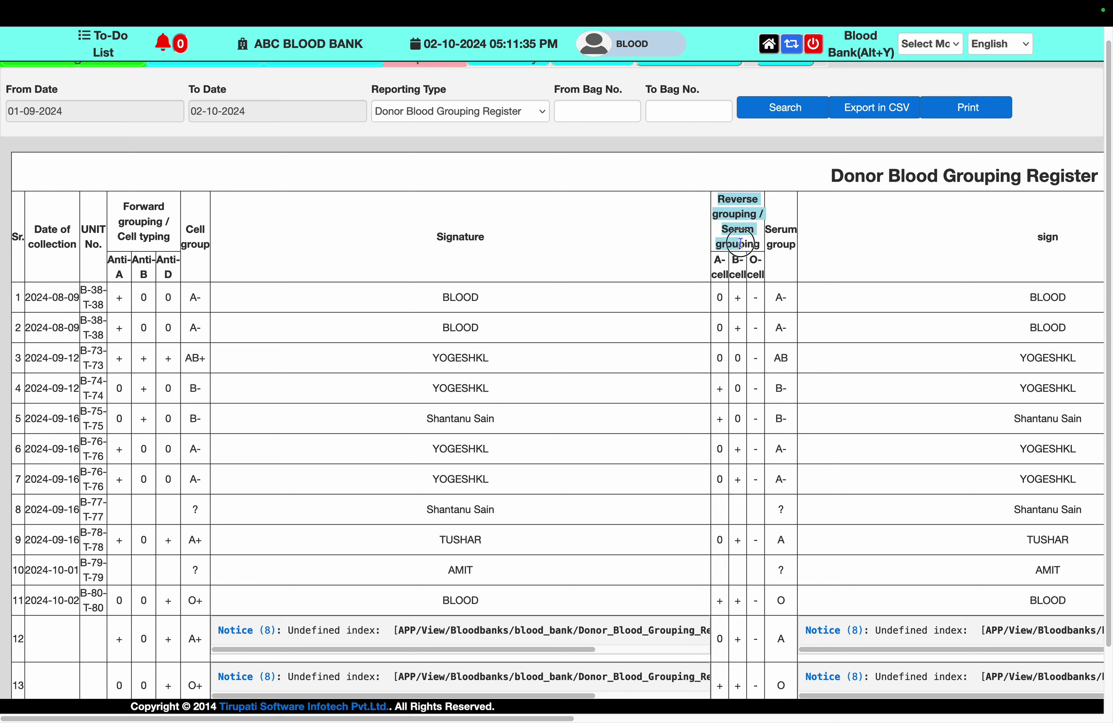
pyautogui.click(721, 267)
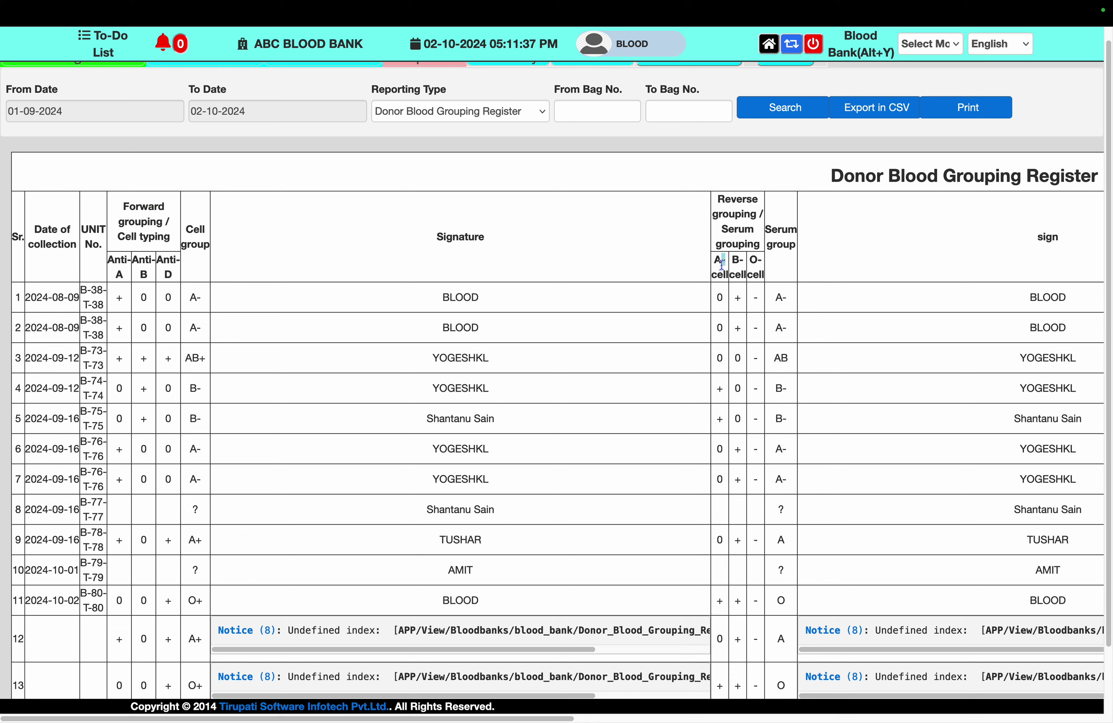
pyautogui.doubleClick(737, 272)
pyautogui.click(180, 277)
pyautogui.doubleClick(90, 239)
pyautogui.click(469, 250)
pyautogui.scroll(-3, 830, 410)
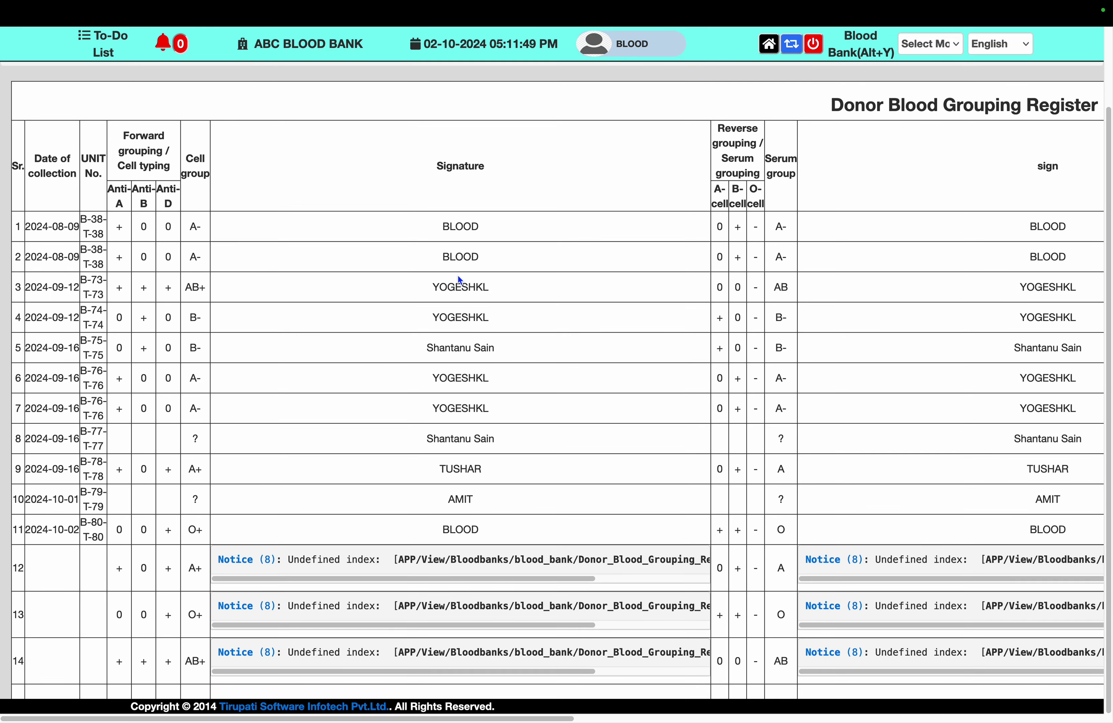
pyautogui.hscroll(10, 599, 296)
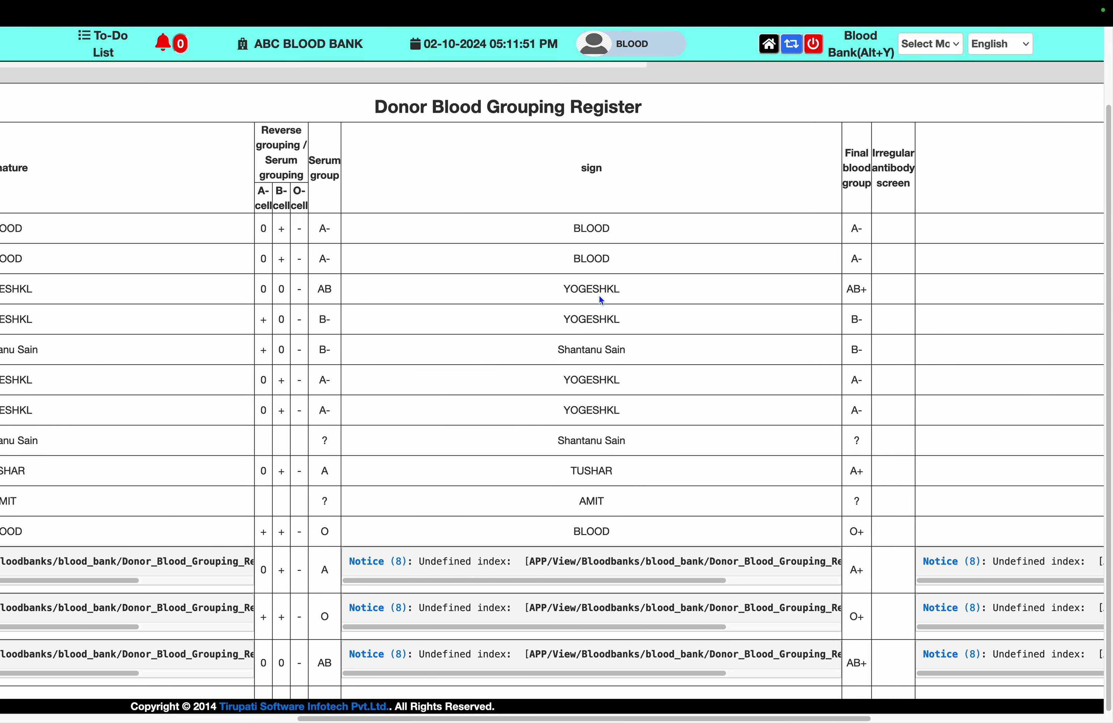
pyautogui.hscroll(8, 599, 295)
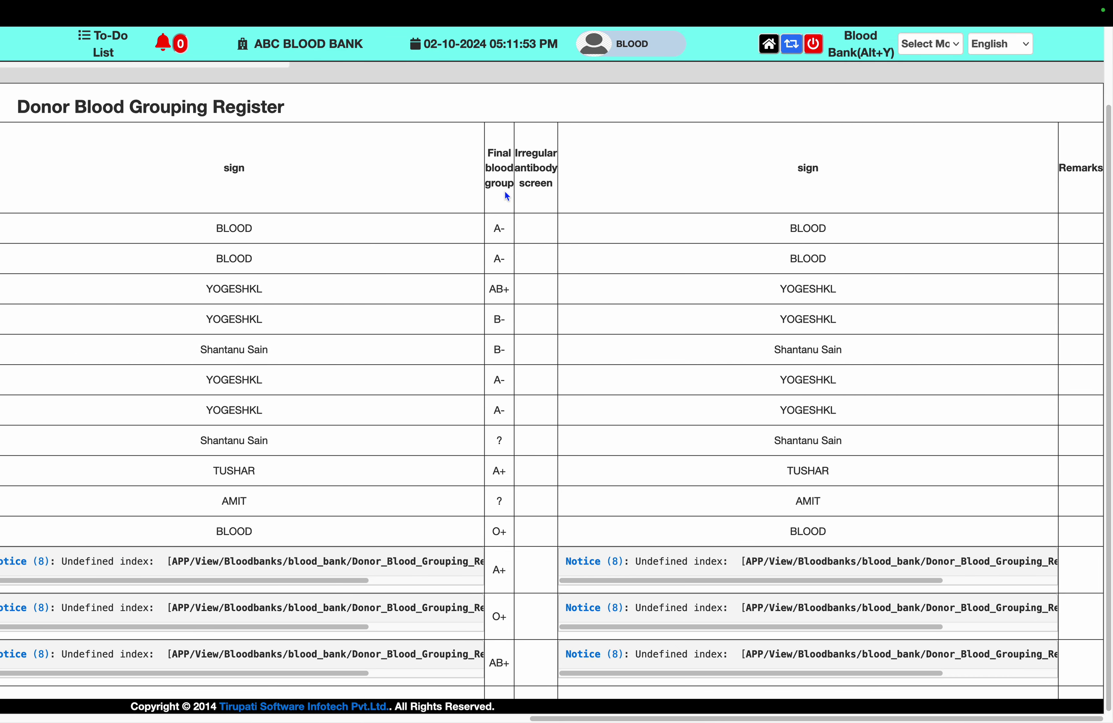
pyautogui.moveTo(490, 167); pyautogui.dragTo(547, 197)
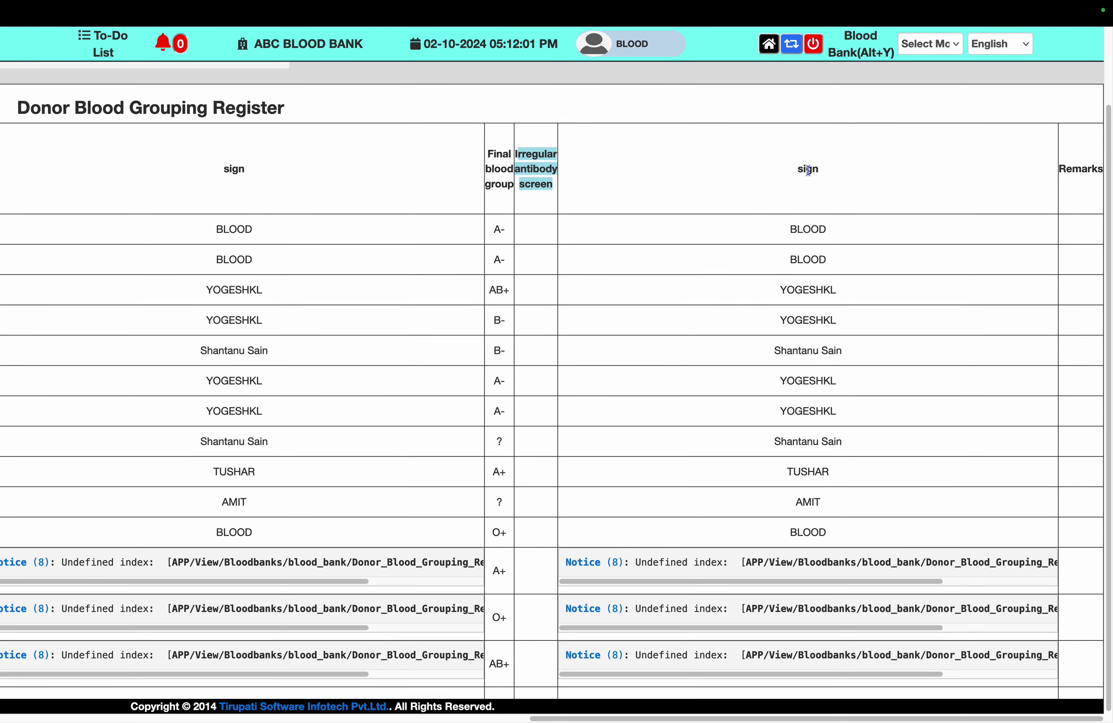
pyautogui.doubleClick(809, 171)
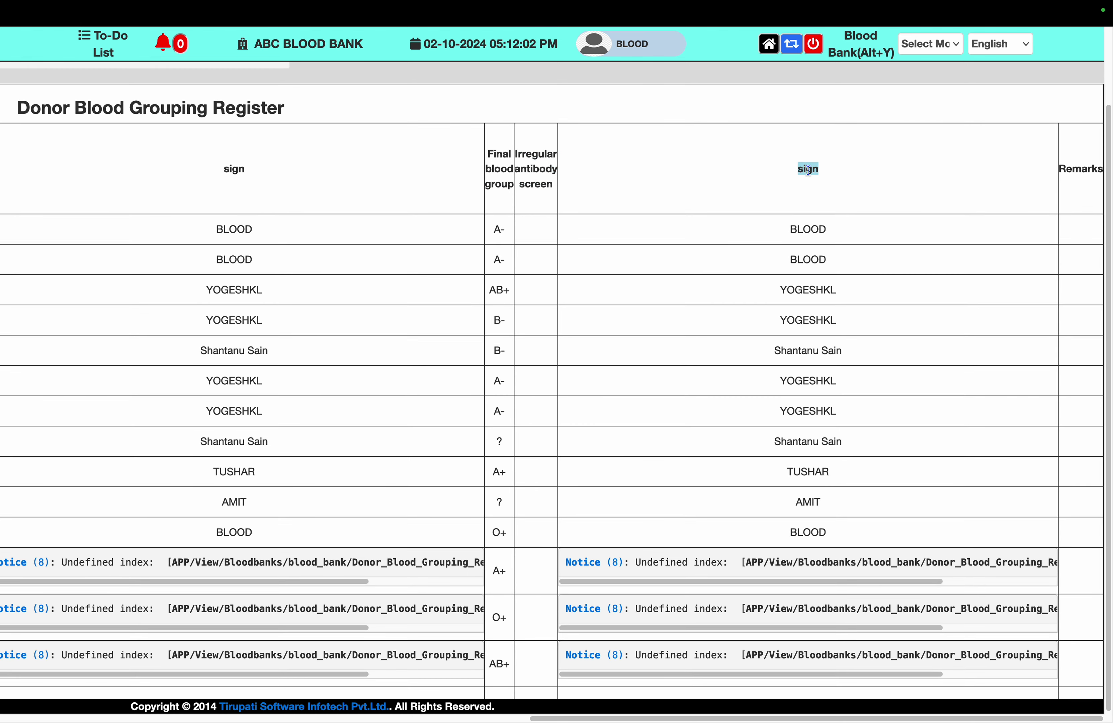
pyautogui.doubleClick(1074, 170)
pyautogui.hscroll(-5, 699, 334)
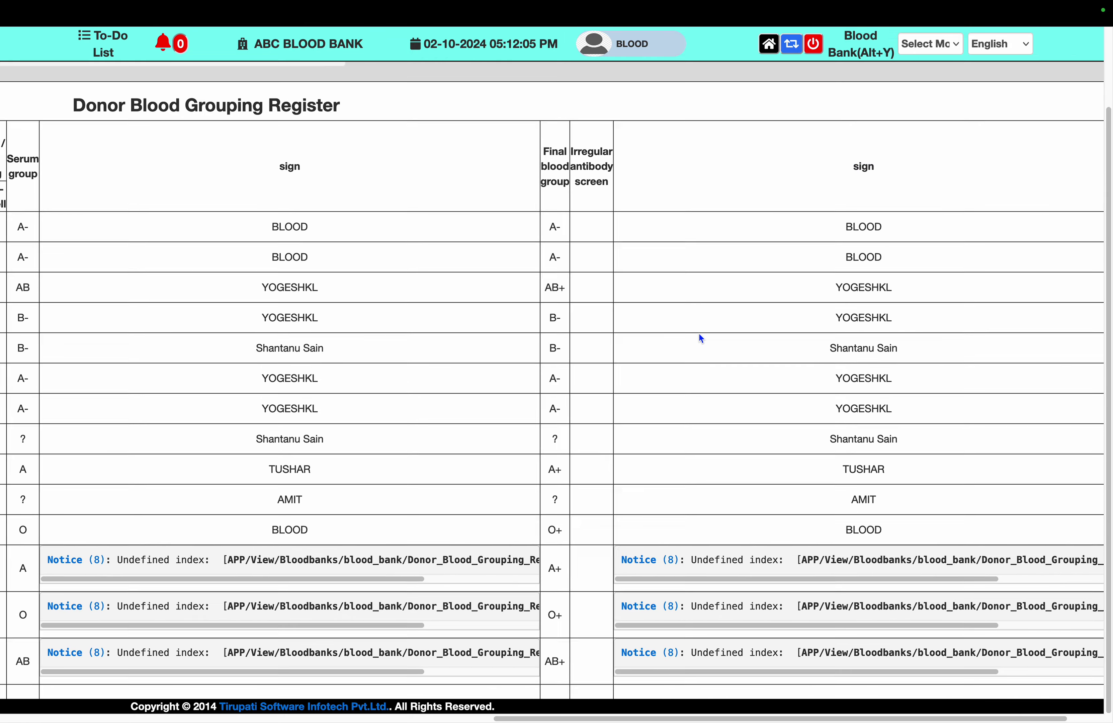
pyautogui.scroll(3, 699, 334)
# On Donor Registration, check the blood group options leaving it at ?, and focus Donor Name search
pyautogui.hscroll(-5, 700, 334)
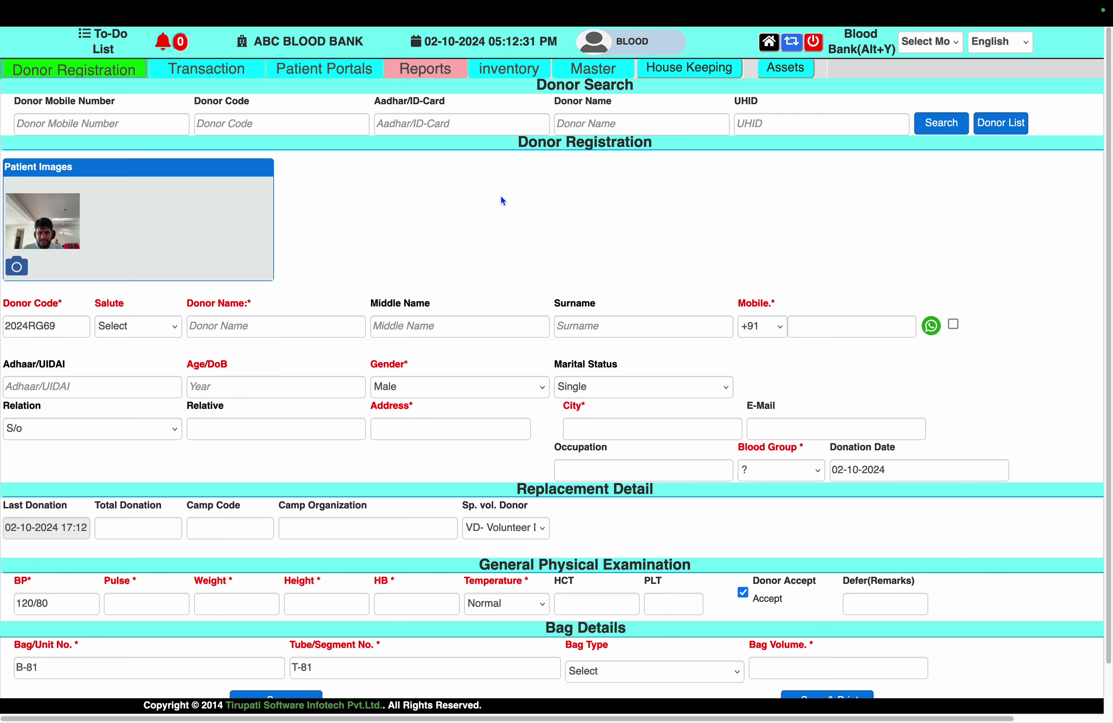
pyautogui.click(762, 475)
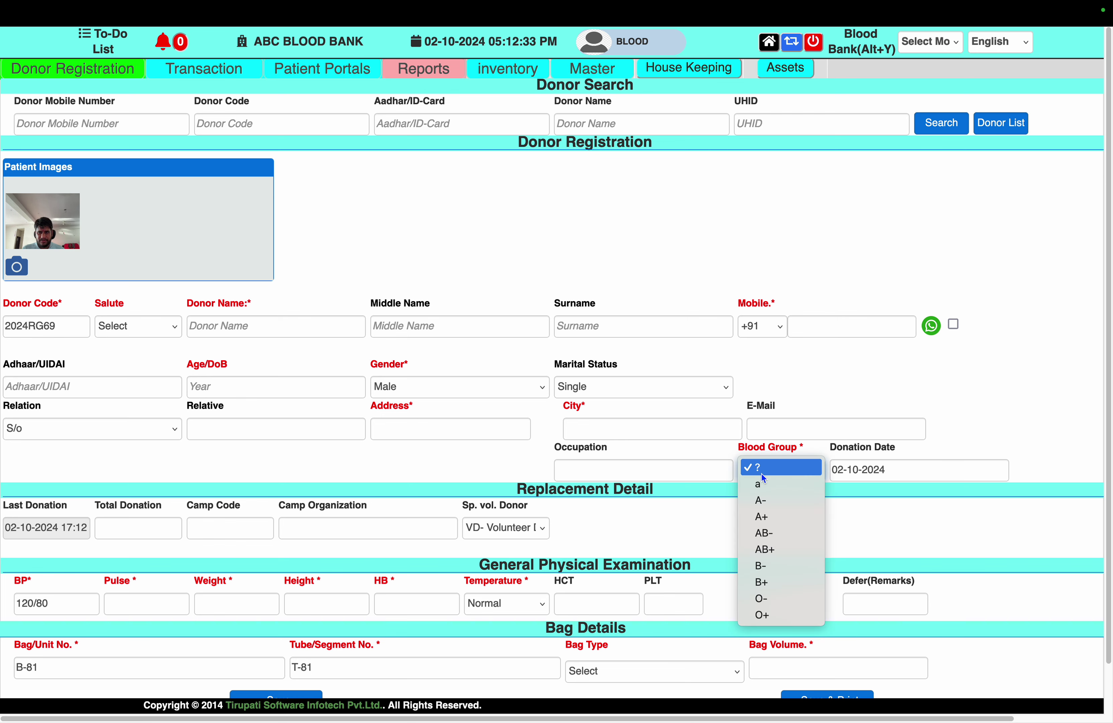
pyautogui.click(733, 209)
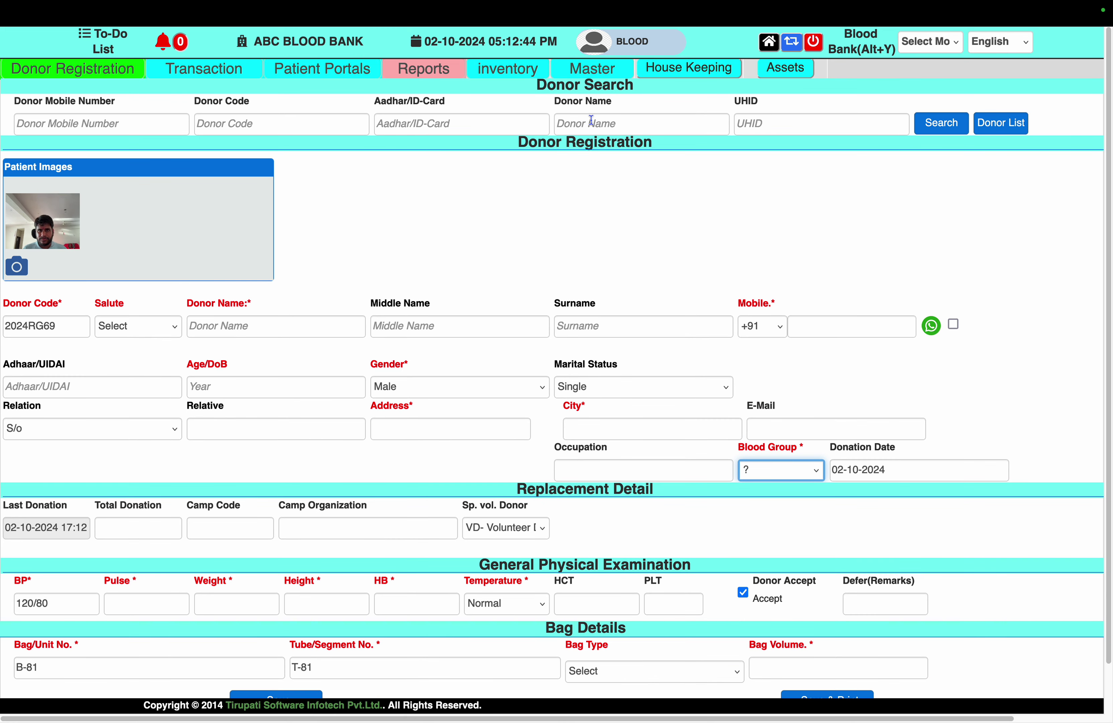
pyautogui.click(591, 121)
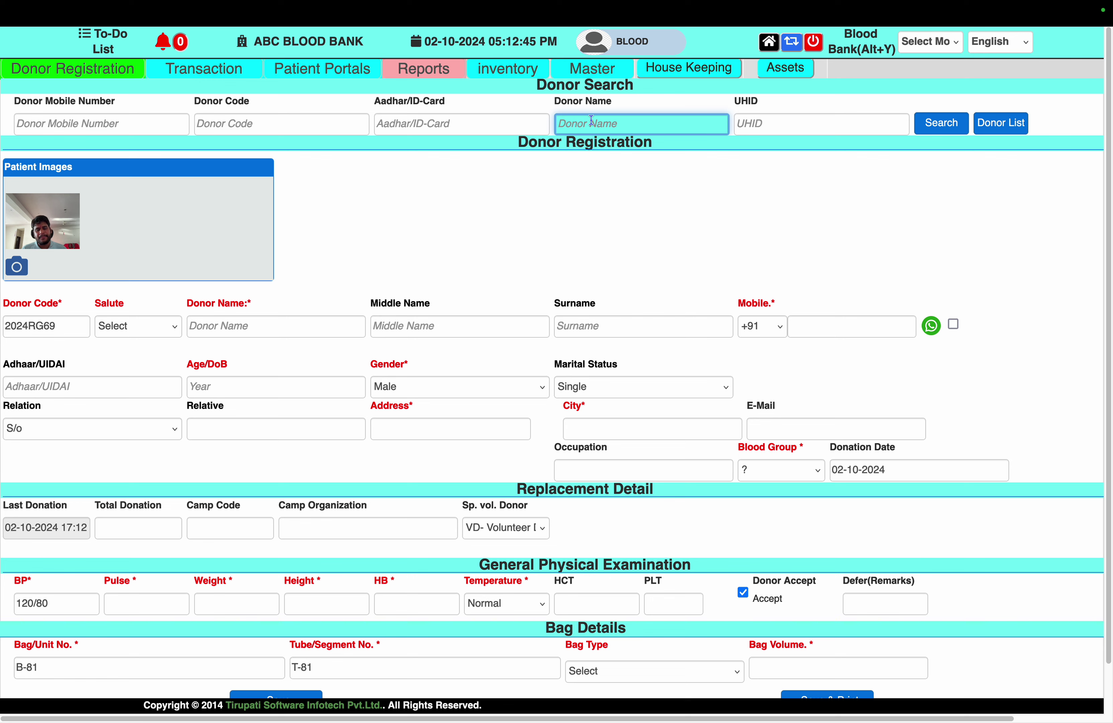
# Generate 100 blood bag barcodes (numbers 306–405) with Qty. 100 in Master > Barcode Generate
pyautogui.click(618, 70)
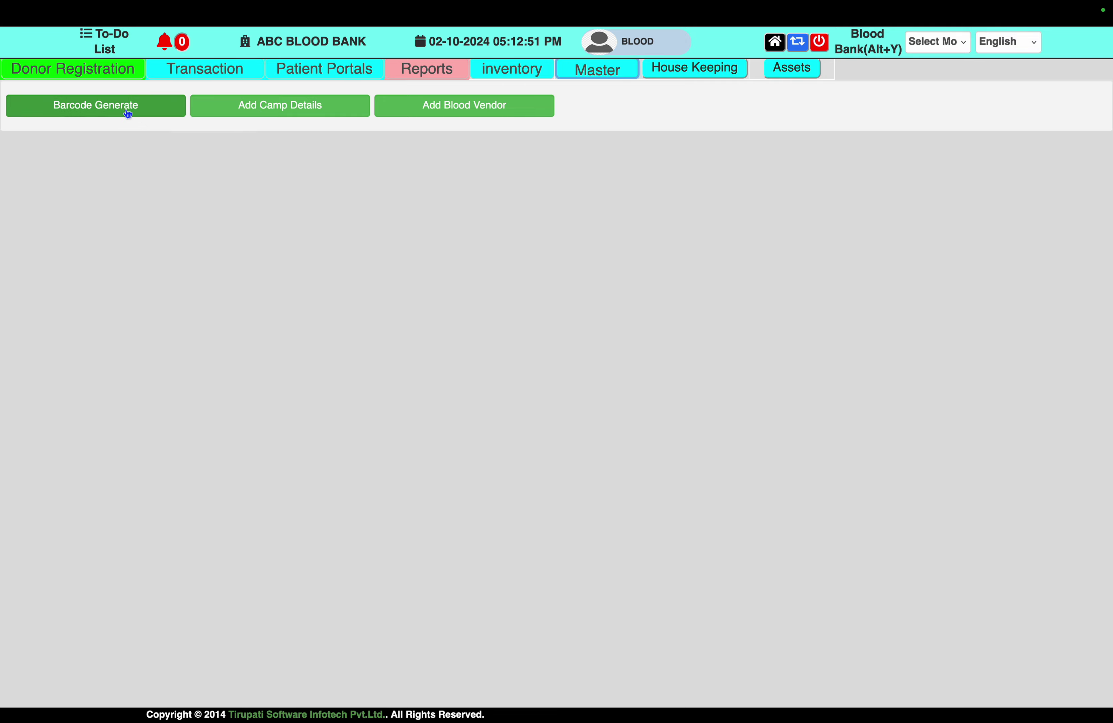
pyautogui.click(100, 118)
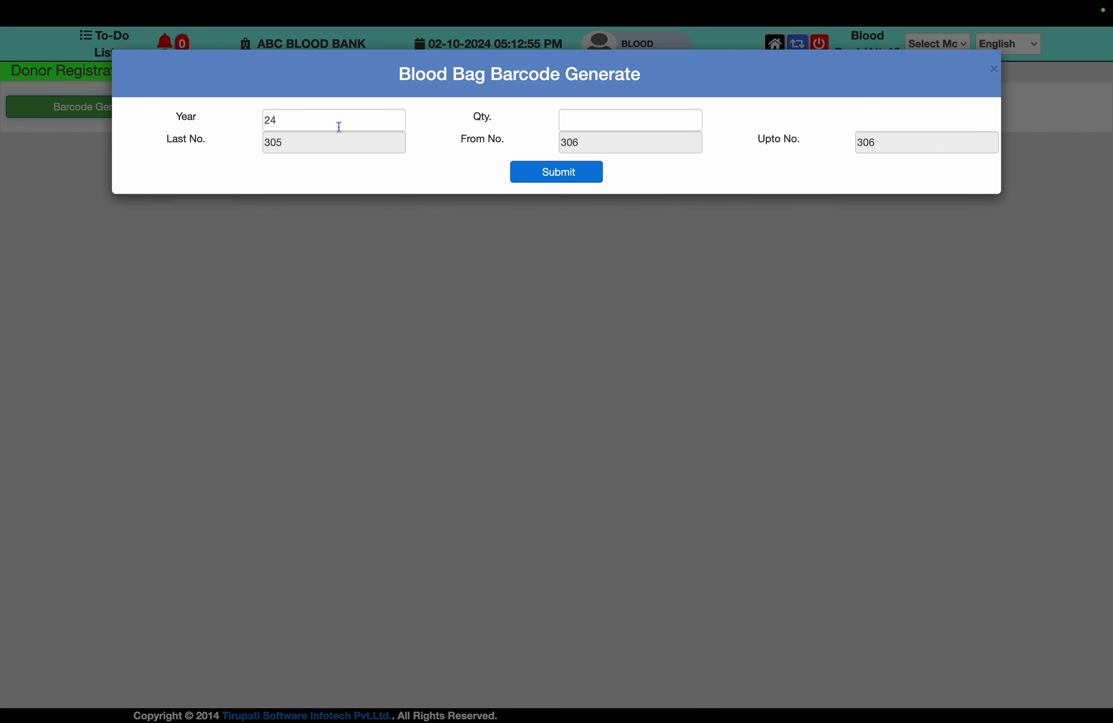
pyautogui.click(634, 112)
pyautogui.write('100')
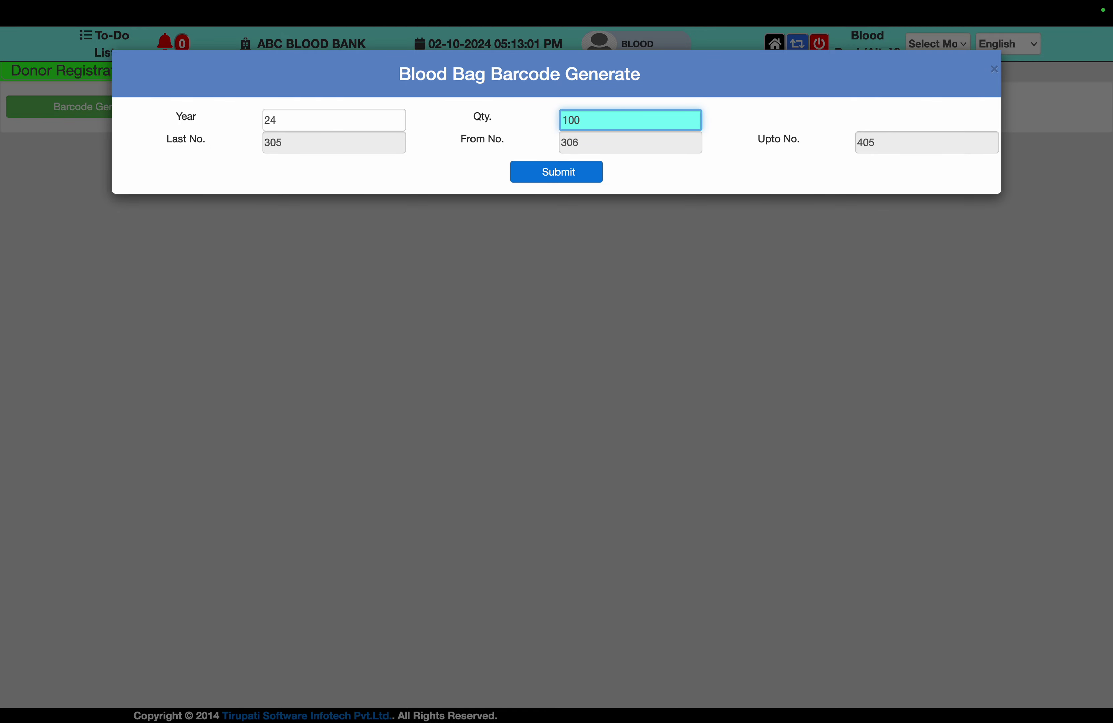
pyautogui.click(559, 173)
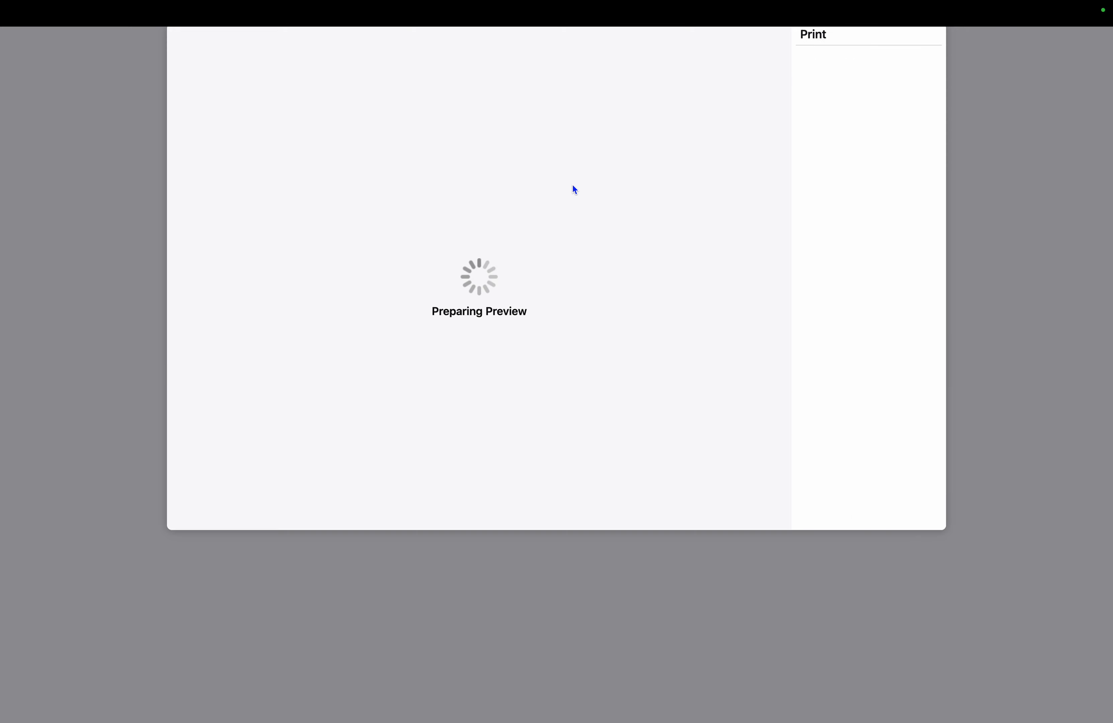
# Skip printing, scroll through barcode labels 000306 to 000405, and close the label page
pyautogui.click(869, 512)
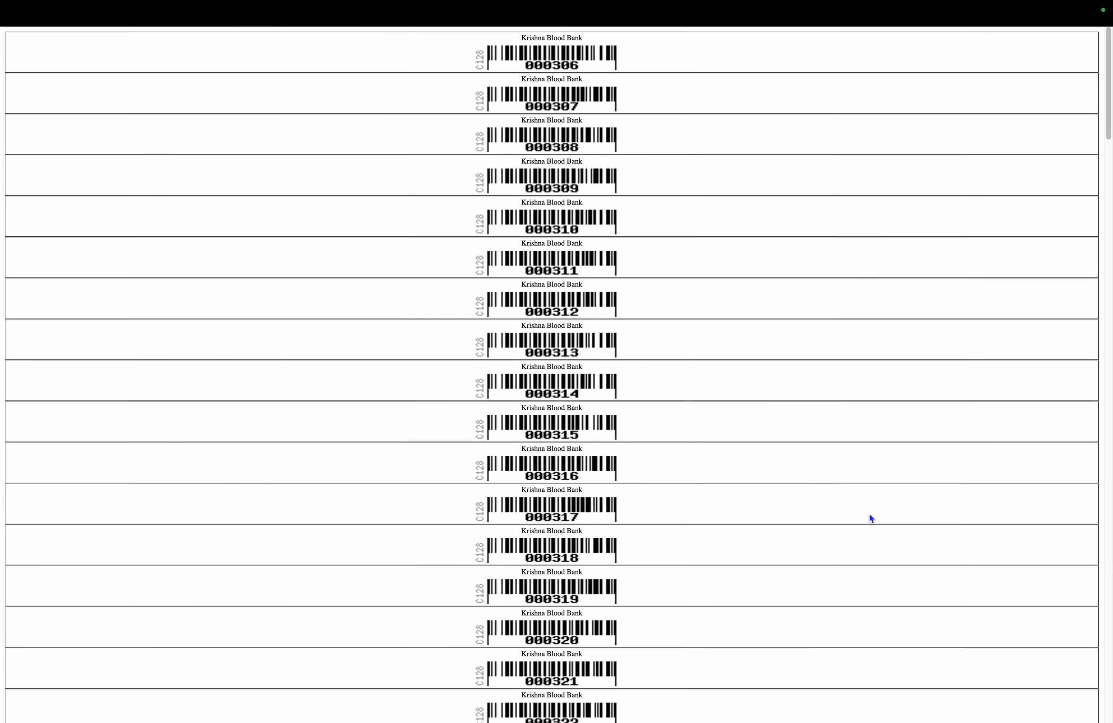
pyautogui.scroll(-7, 869, 514)
pyautogui.scroll(-9, 870, 514)
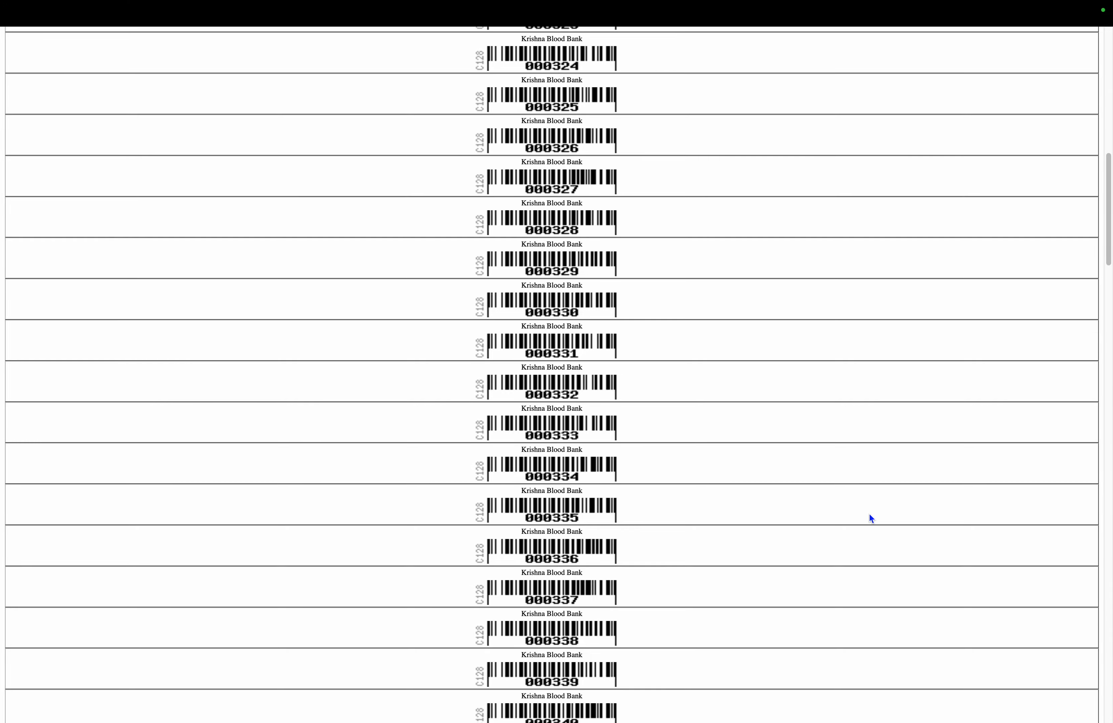
pyautogui.scroll(-3, 870, 514)
pyautogui.scroll(-2, 870, 514)
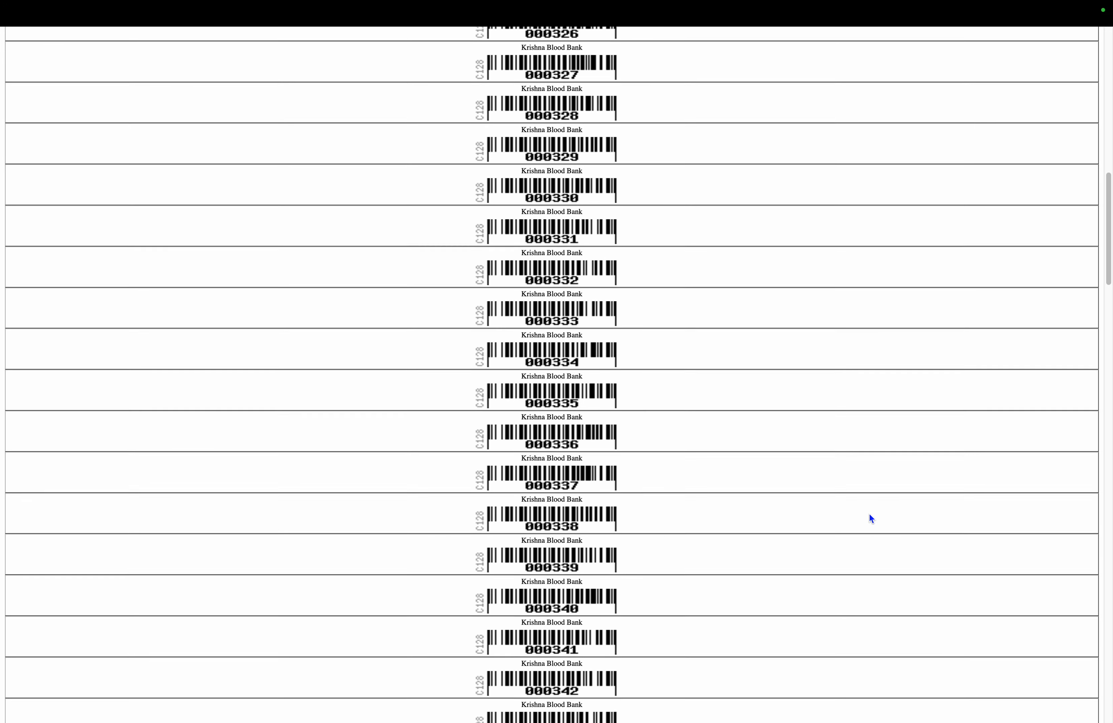
pyautogui.scroll(-3, 870, 516)
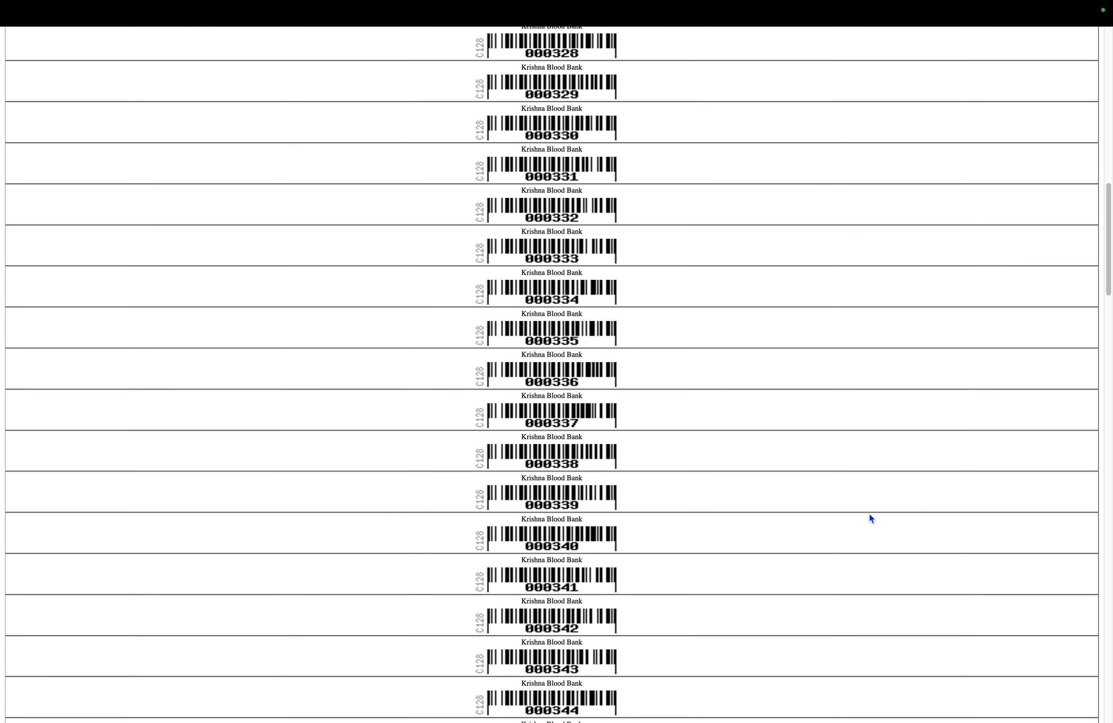
pyautogui.scroll(-10, 870, 515)
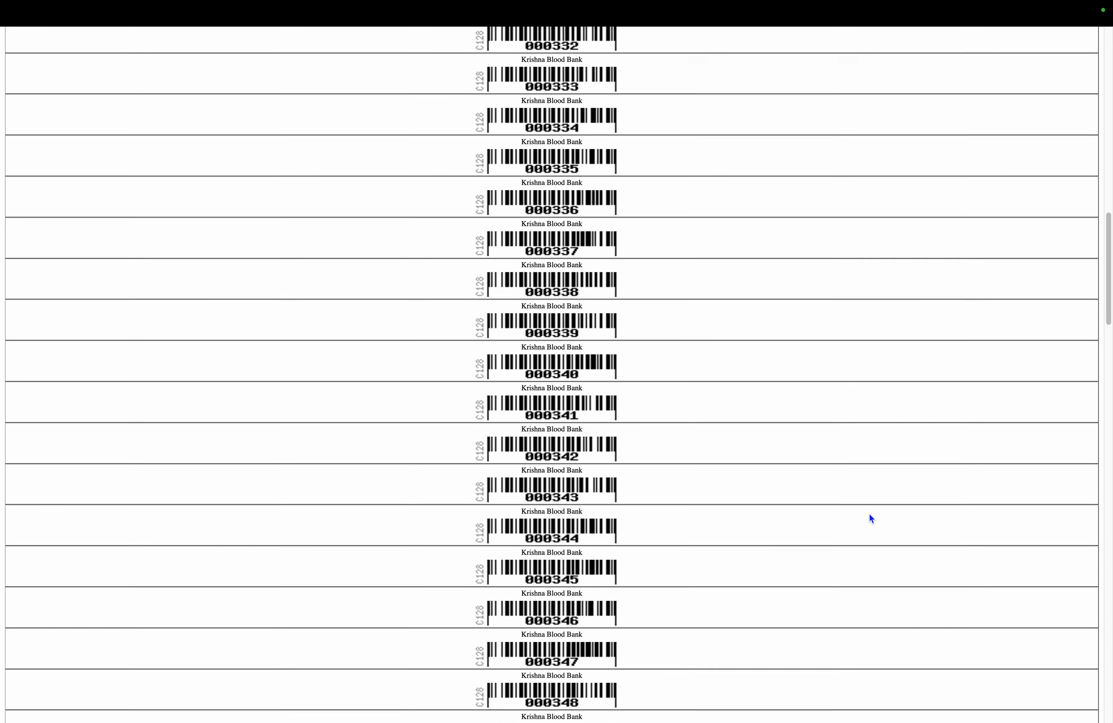
pyautogui.scroll(-15, 871, 518)
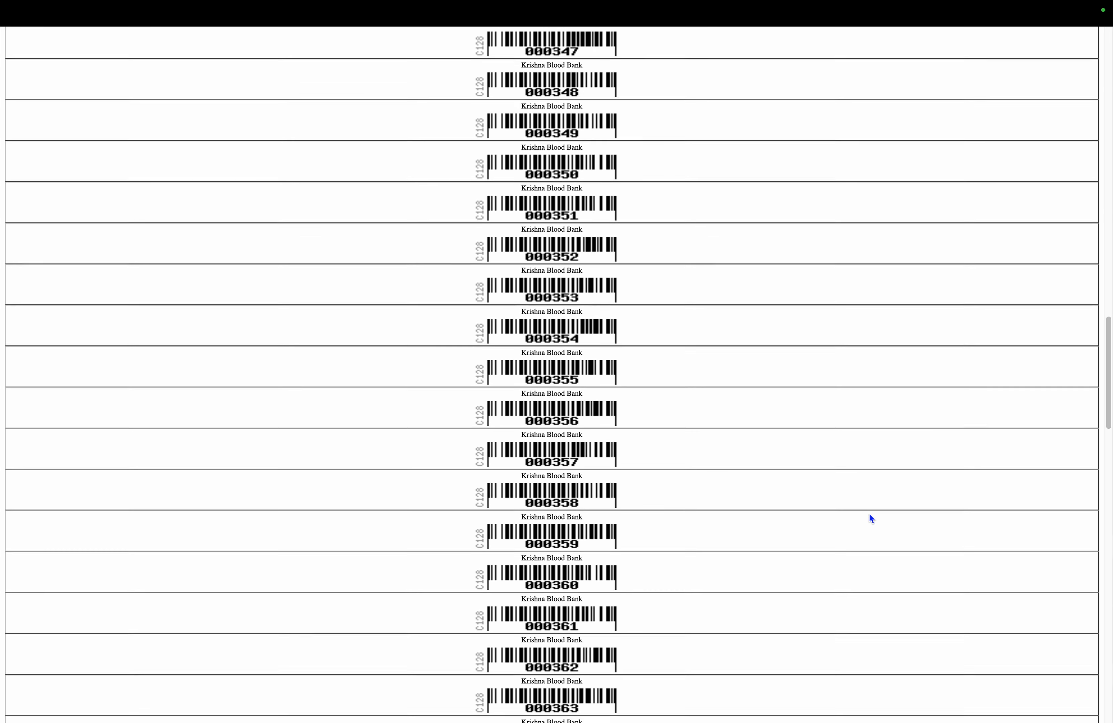
pyautogui.scroll(-15, 869, 515)
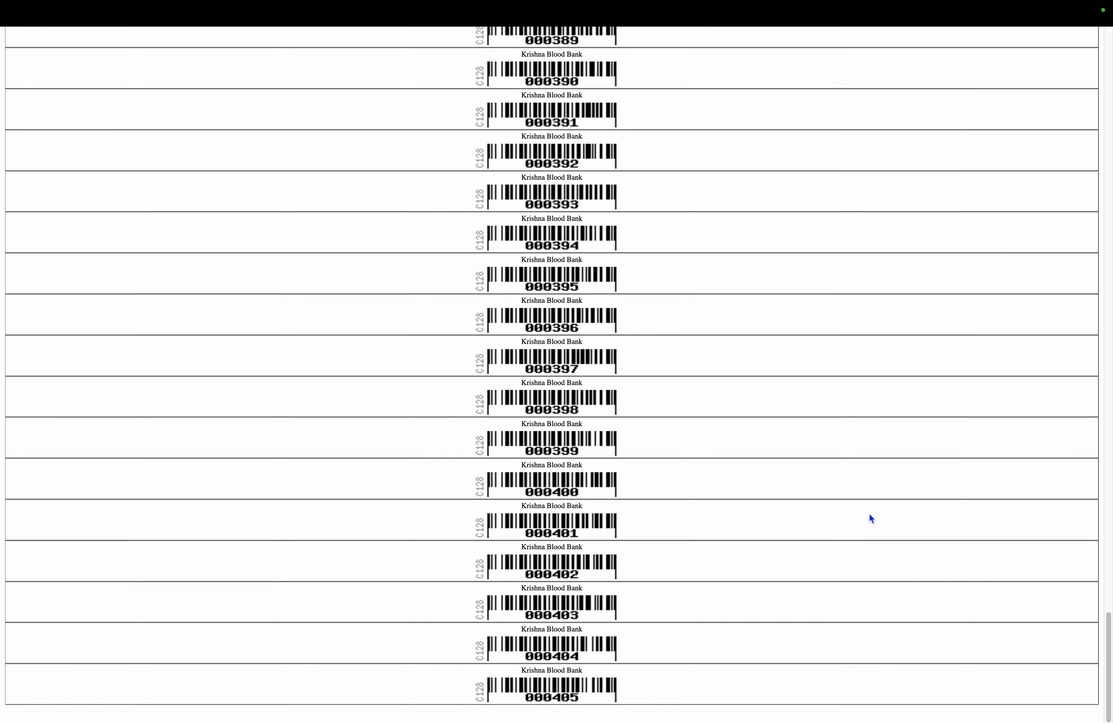
pyautogui.scroll(15, 870, 515)
pyautogui.scroll(20, 869, 515)
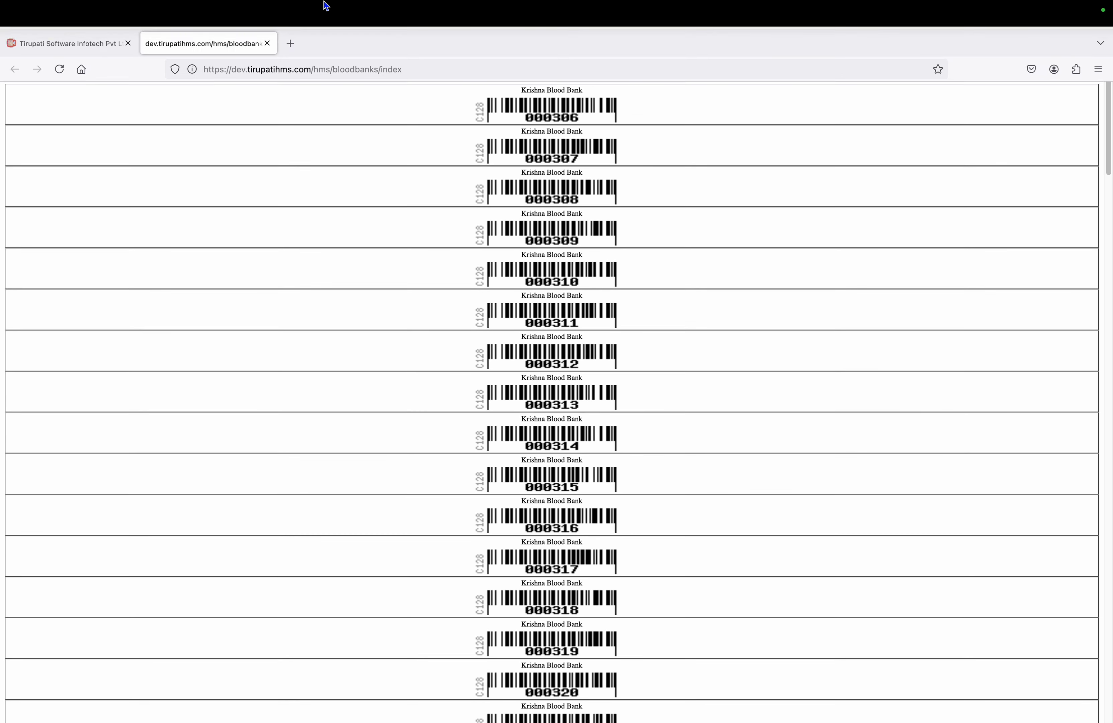
pyautogui.click(269, 41)
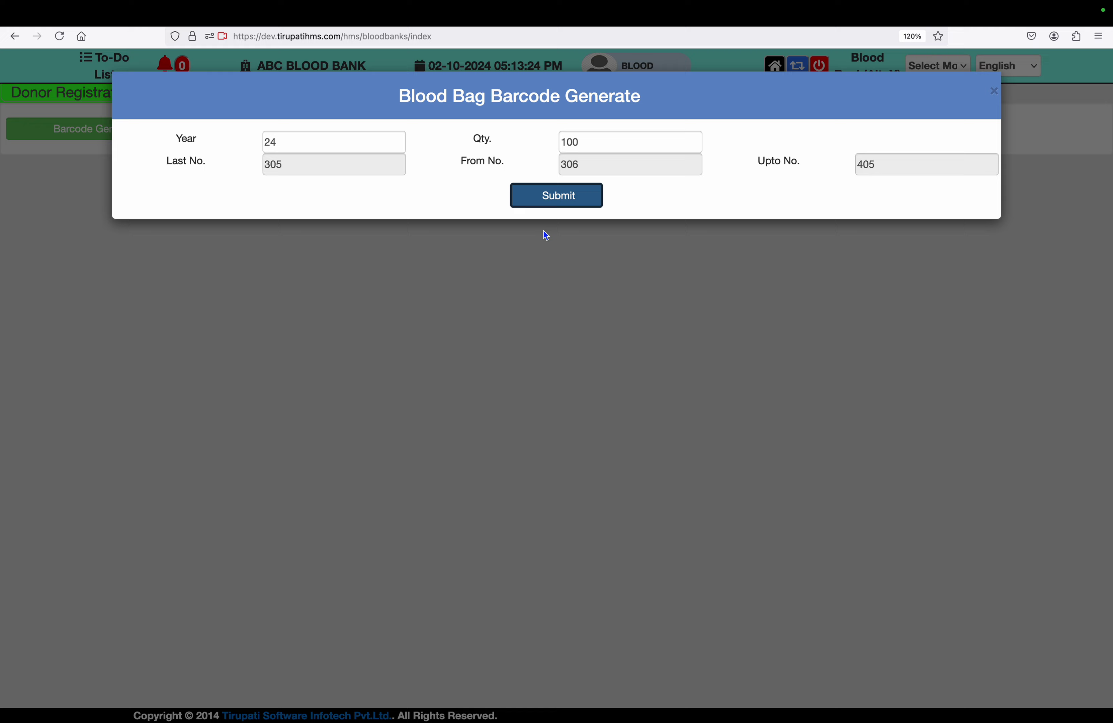
# Close the barcode generator and set the new donor's salute to Mr. on Donor Registration
pyautogui.click(996, 75)
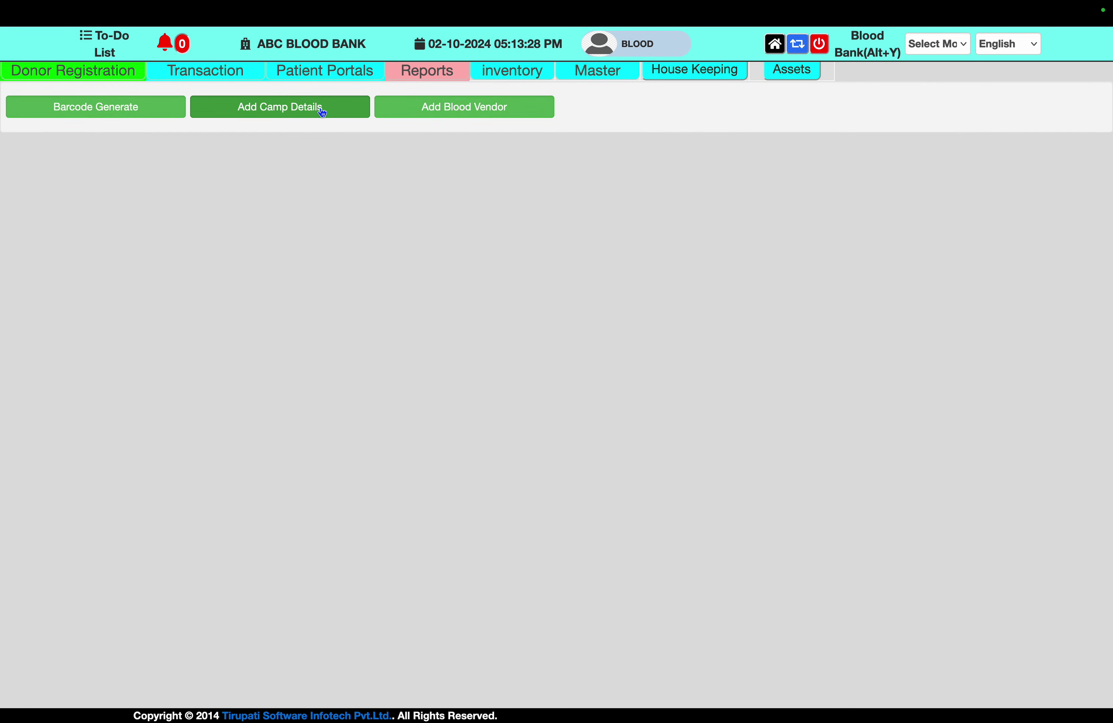
pyautogui.click(322, 112)
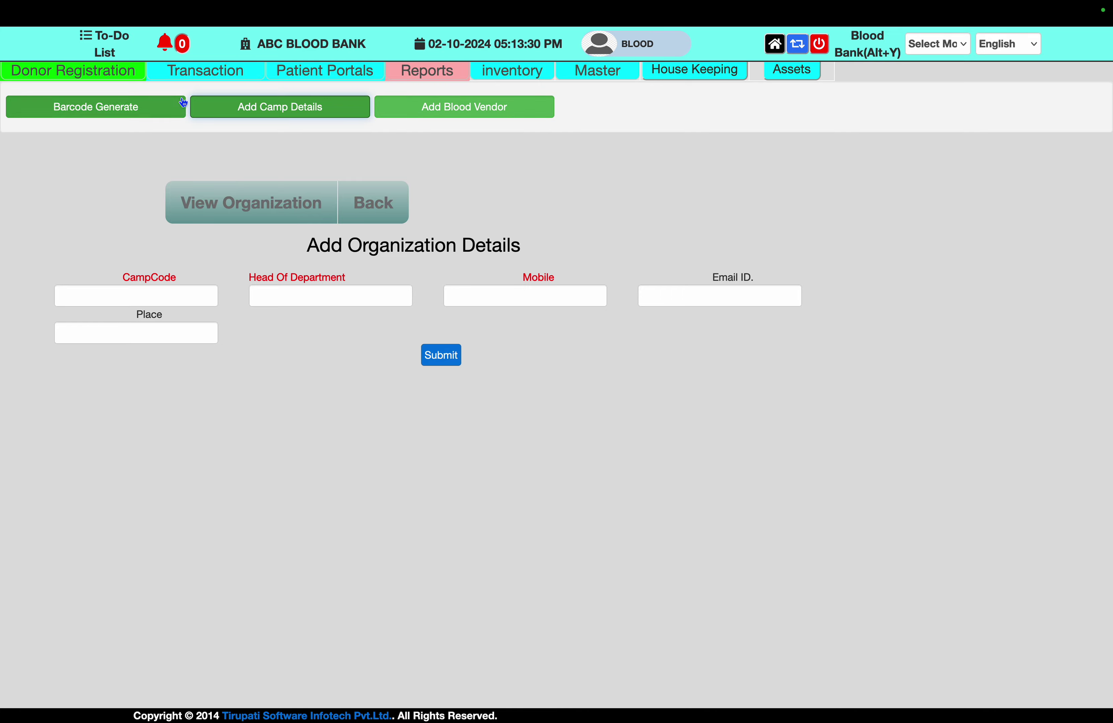
pyautogui.click(101, 75)
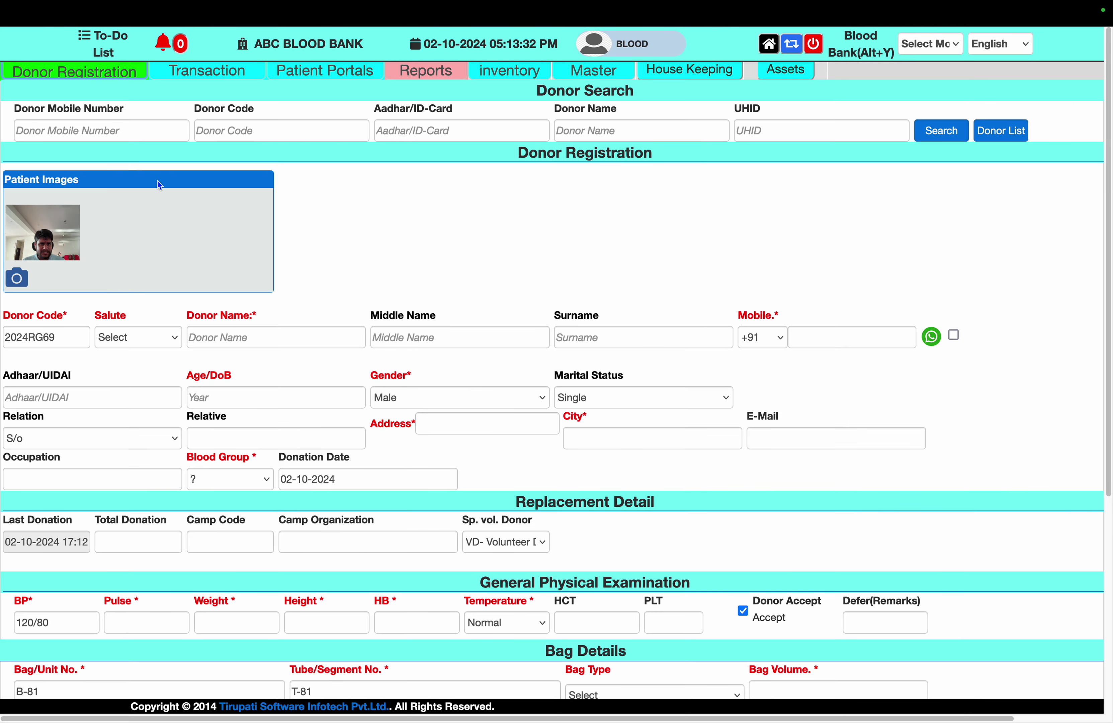
pyautogui.click(144, 338)
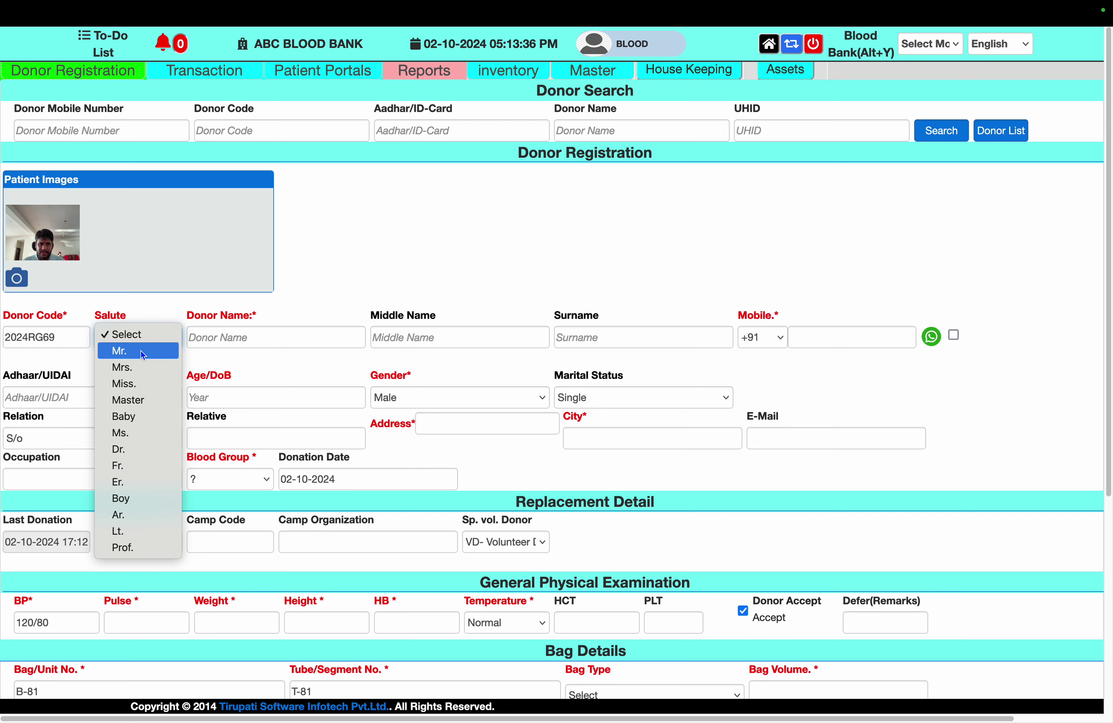
pyautogui.click(140, 350)
# Check the Bag/Unit B-81, Tube/Segment T-81 and Bag Type fields, leaving bag type unchosen
pyautogui.click(217, 344)
pyautogui.scroll(-3, 492, 512)
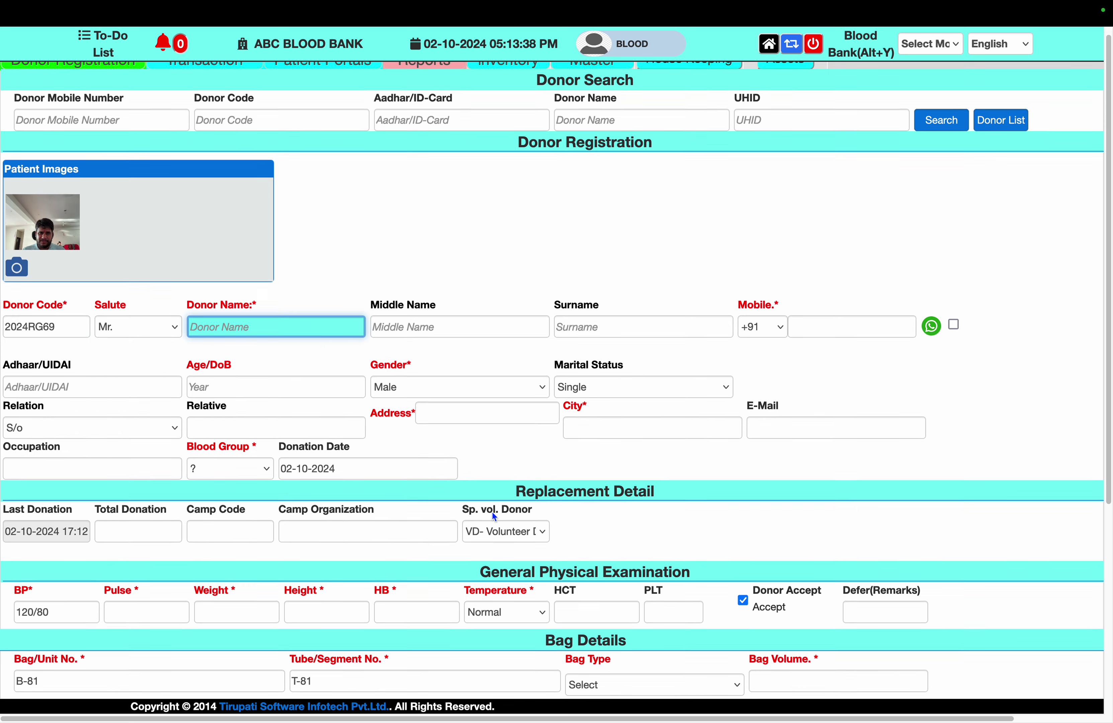
pyautogui.click(234, 579)
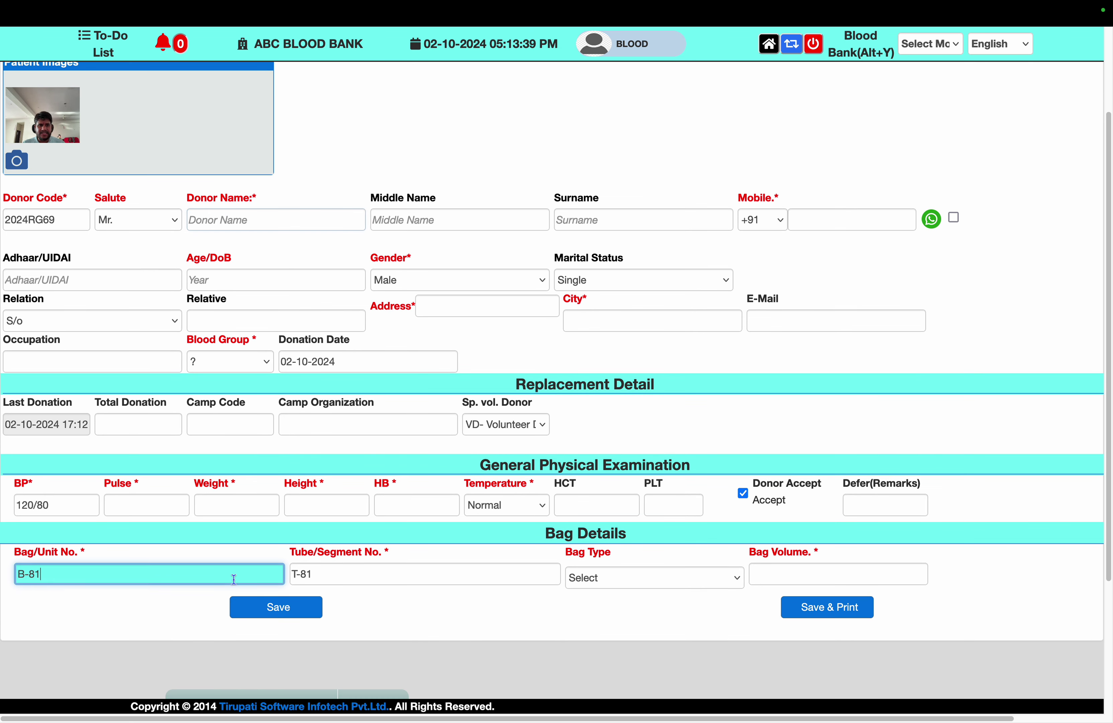
pyautogui.click(387, 573)
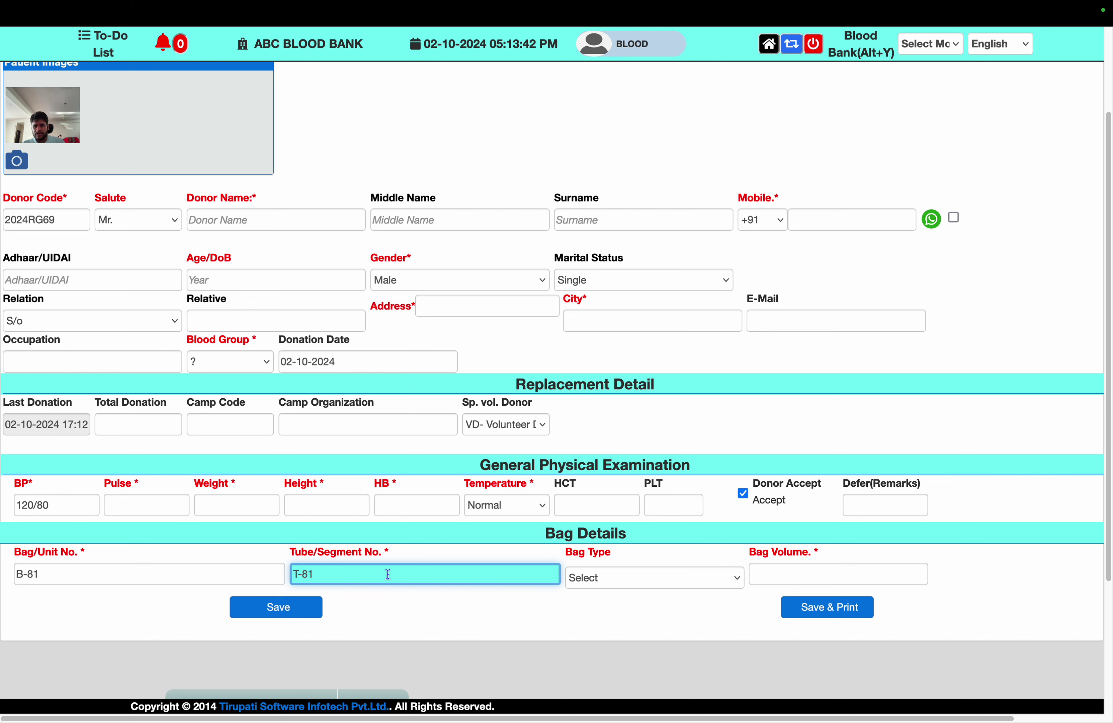
pyautogui.click(256, 580)
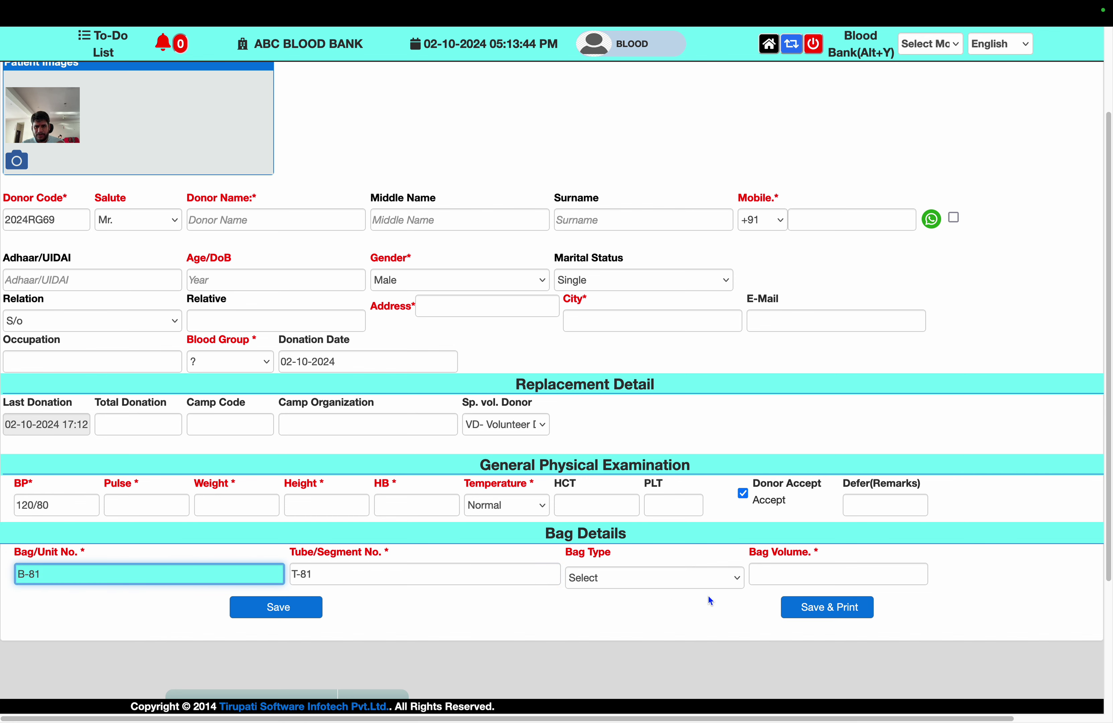
pyautogui.click(705, 586)
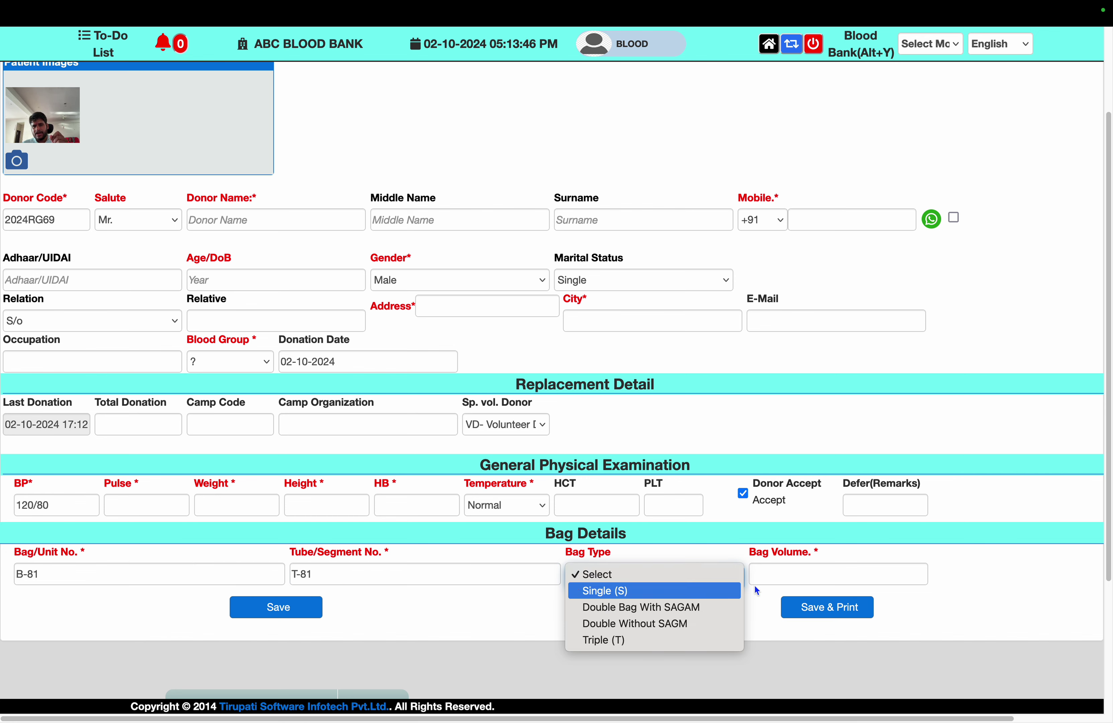
pyautogui.click(963, 599)
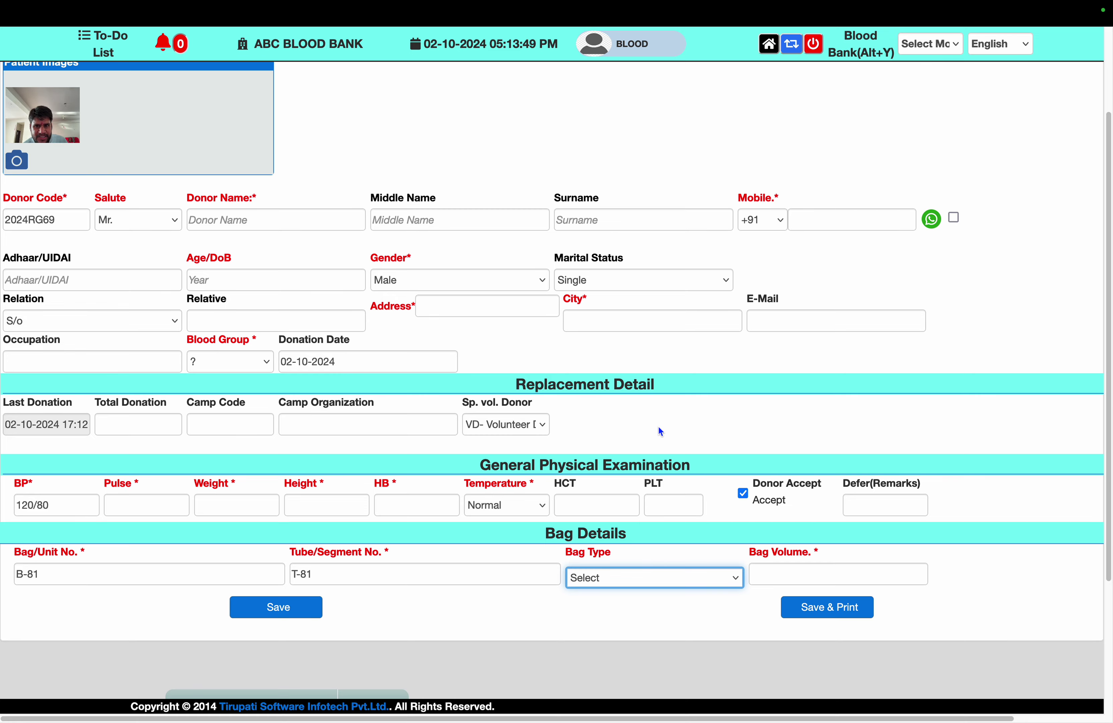
pyautogui.scroll(5, 463, 112)
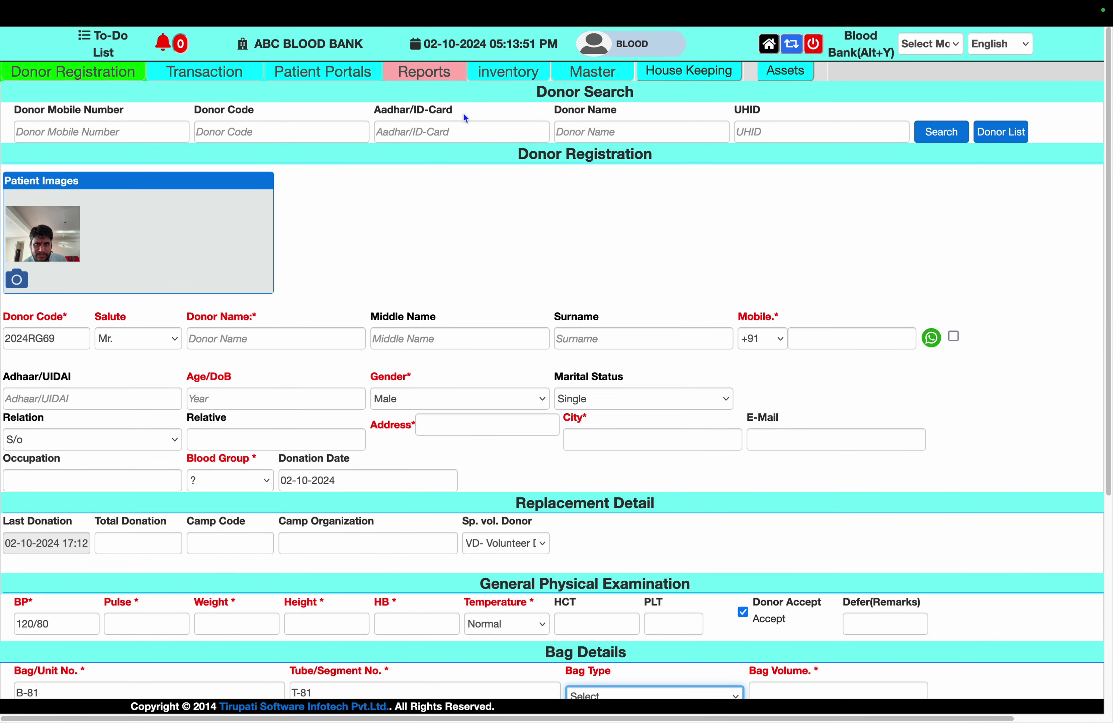
# View the Blood Bank Vendor list and add-vendor form under Master, then return to Blood Bank
pyautogui.click(593, 73)
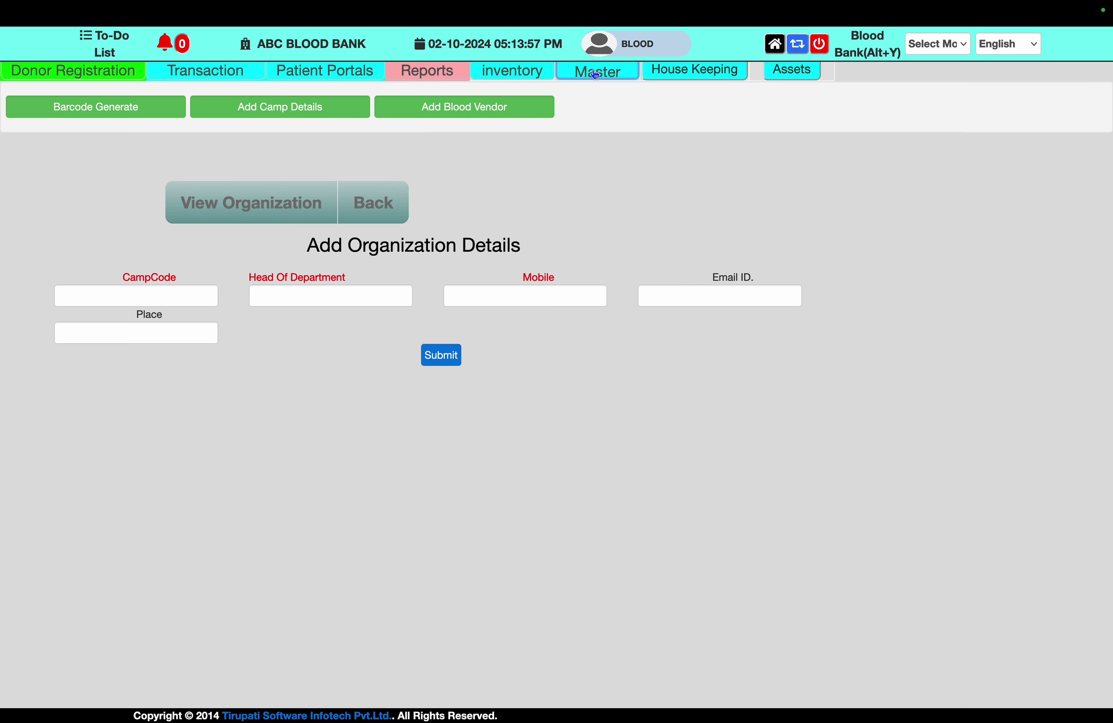
pyautogui.click(283, 108)
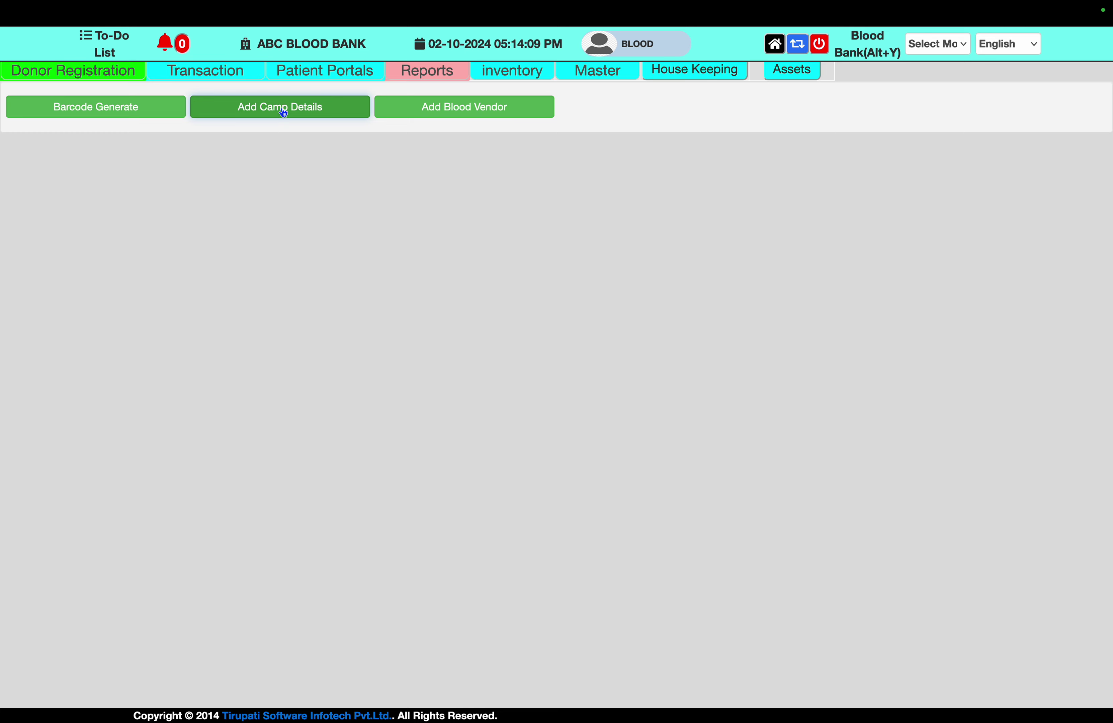
pyautogui.click(432, 106)
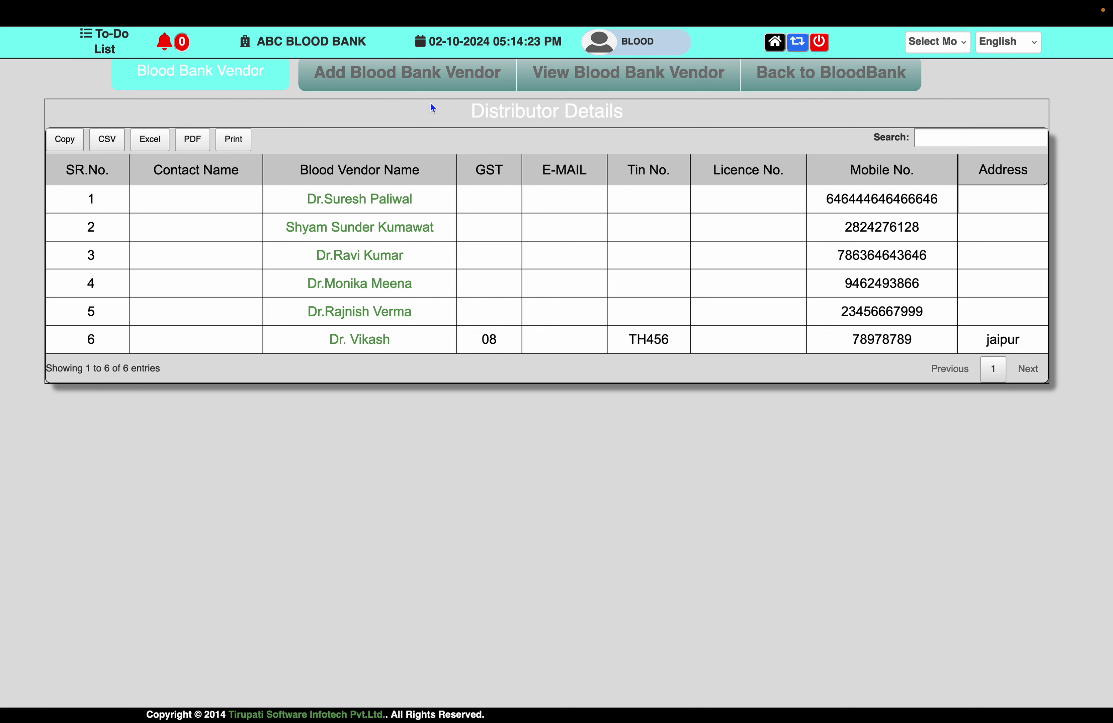
pyautogui.click(430, 80)
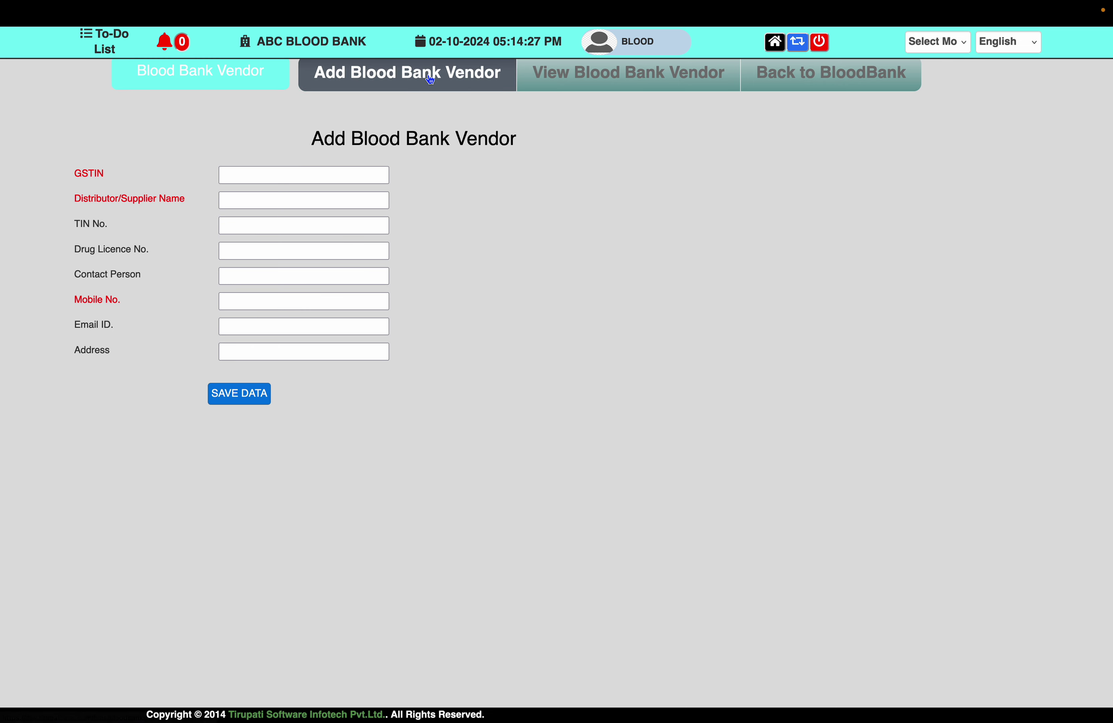
pyautogui.click(315, 177)
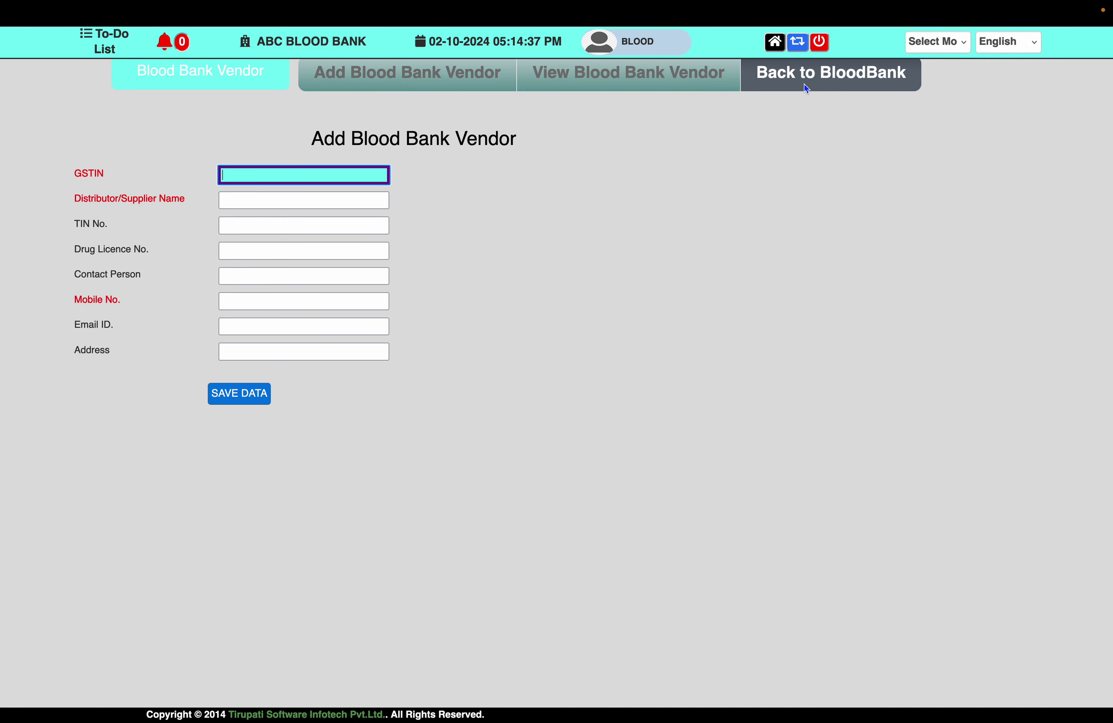
pyautogui.click(815, 74)
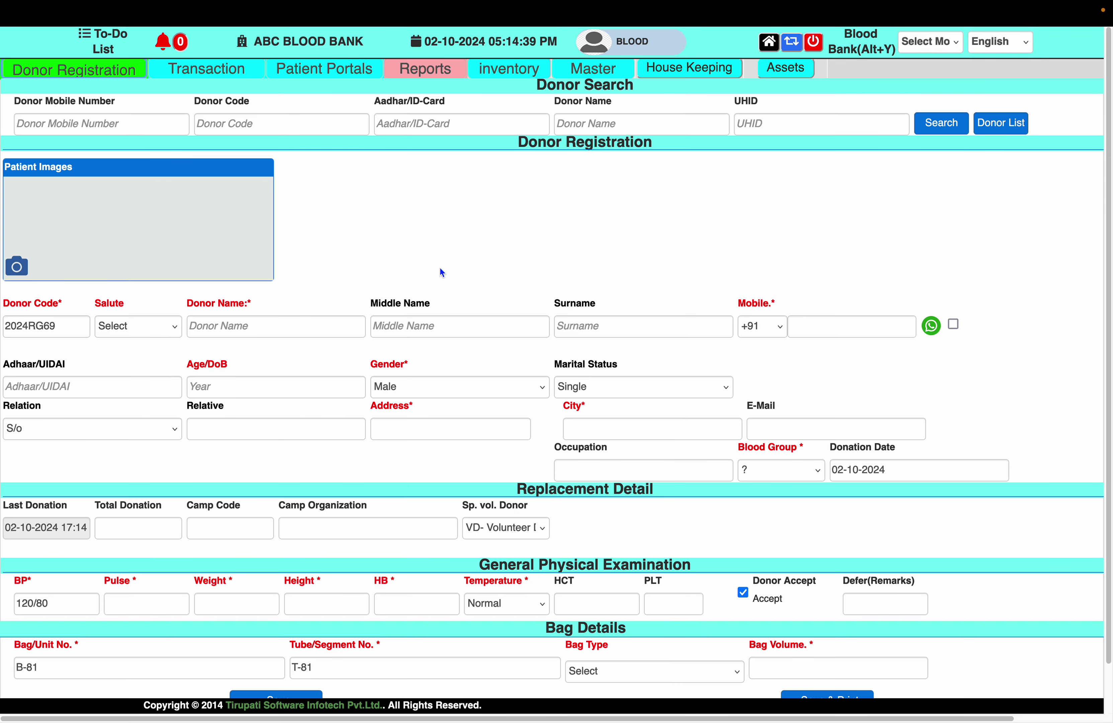
# Log out, sign back in with another user's username and password, and open the Blood Bank module
pyautogui.click(681, 79)
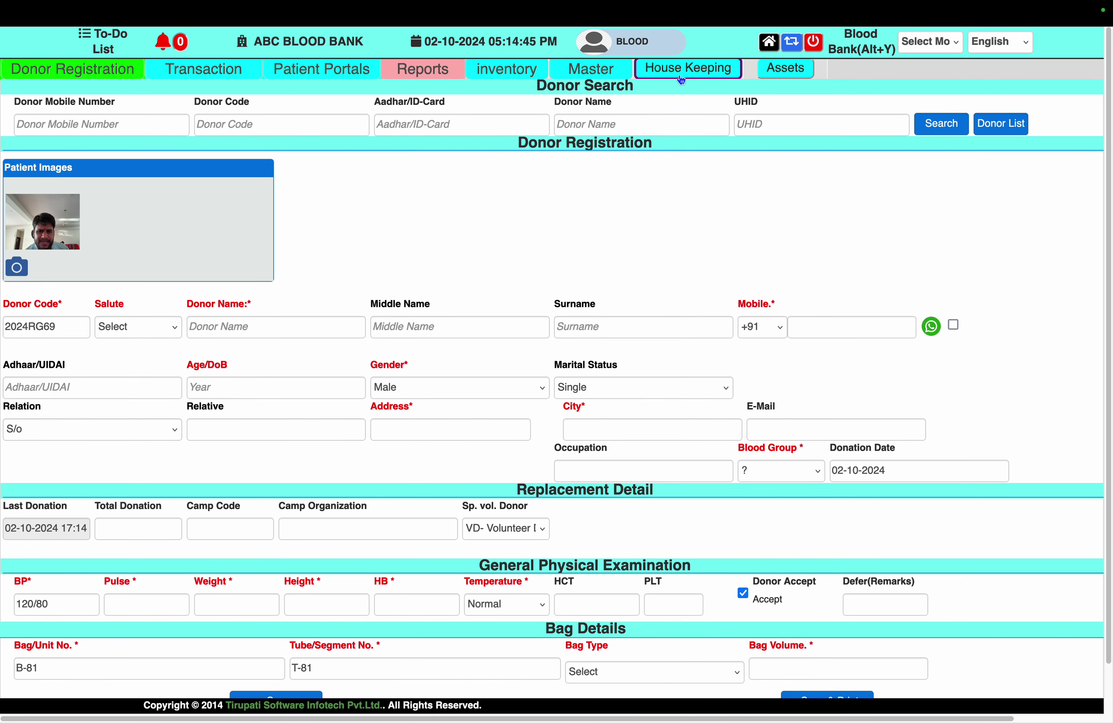
pyautogui.click(762, 70)
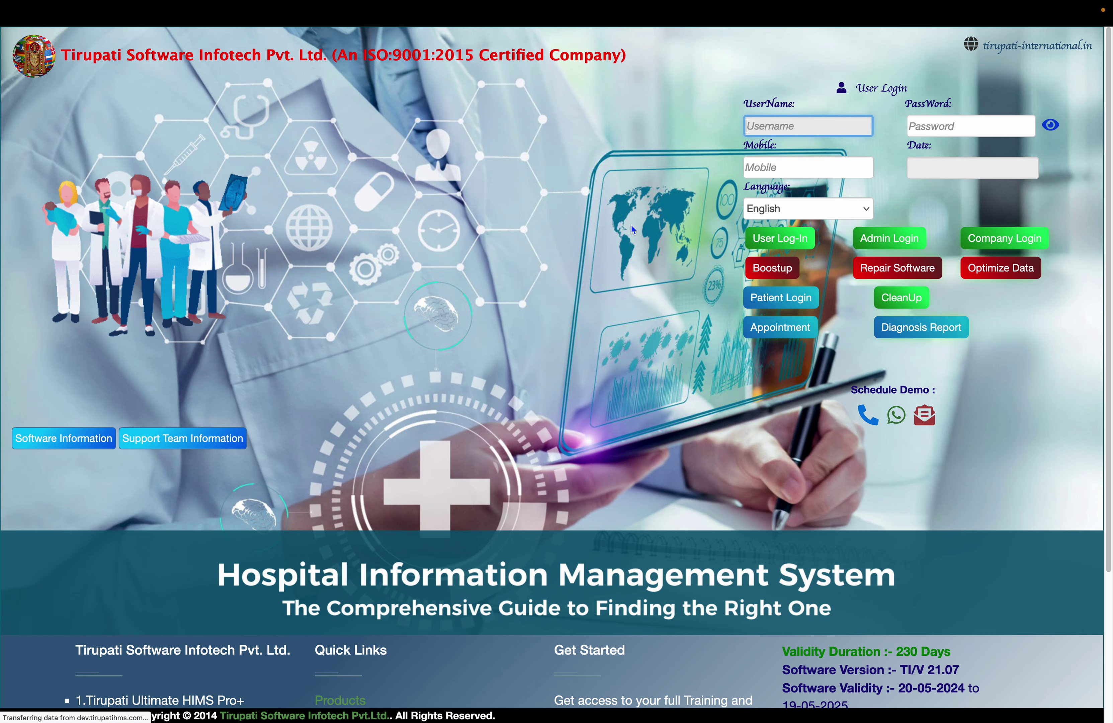
pyautogui.write('yoges')
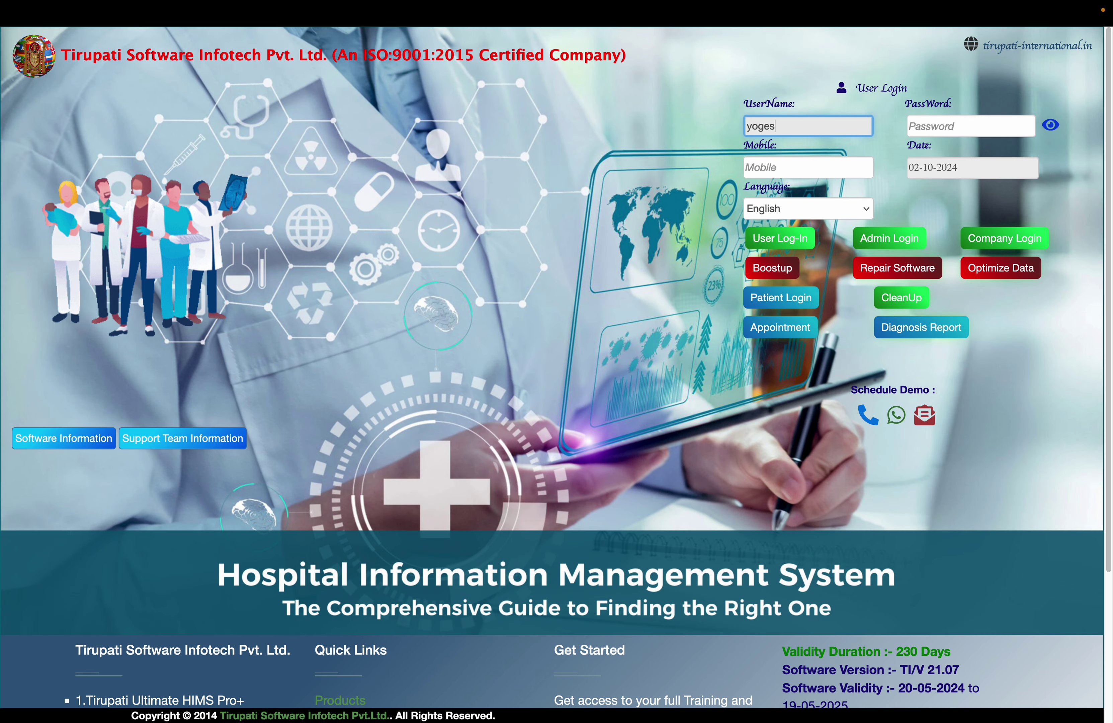
pyautogui.write('h')
pyautogui.press('BackSpace')
pyautogui.press('BackSpace')
pyautogui.press('BackSpace')
pyautogui.press('BackSpace')
pyautogui.press('BackSpace')
pyautogui.press('BackSpace')
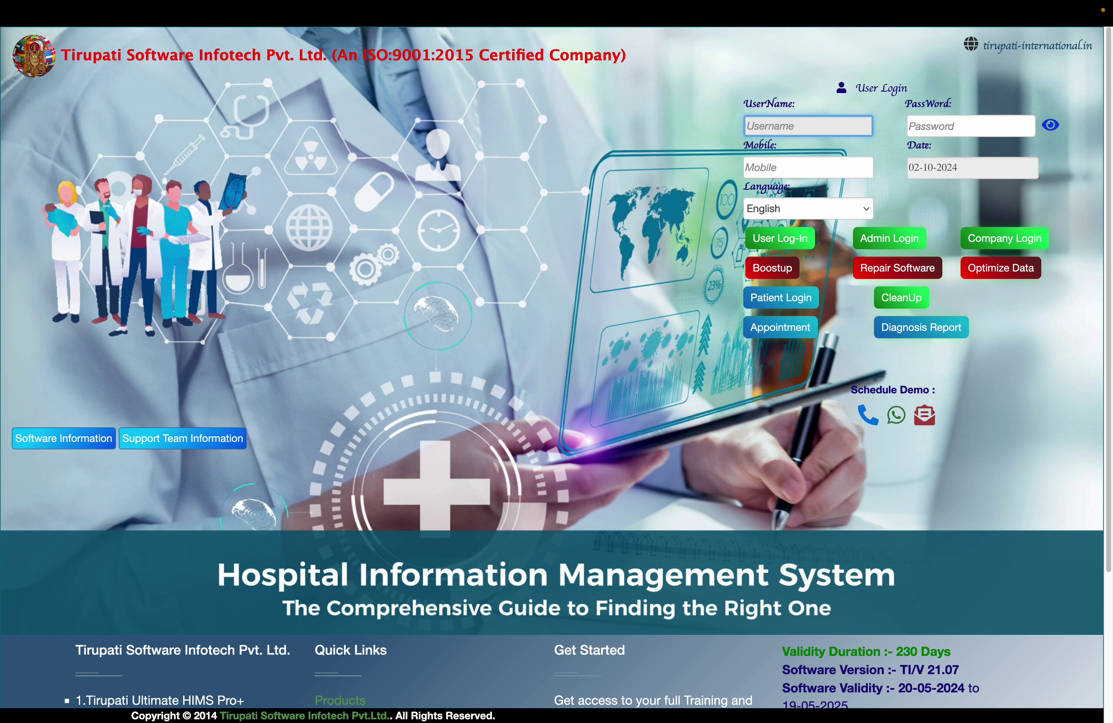
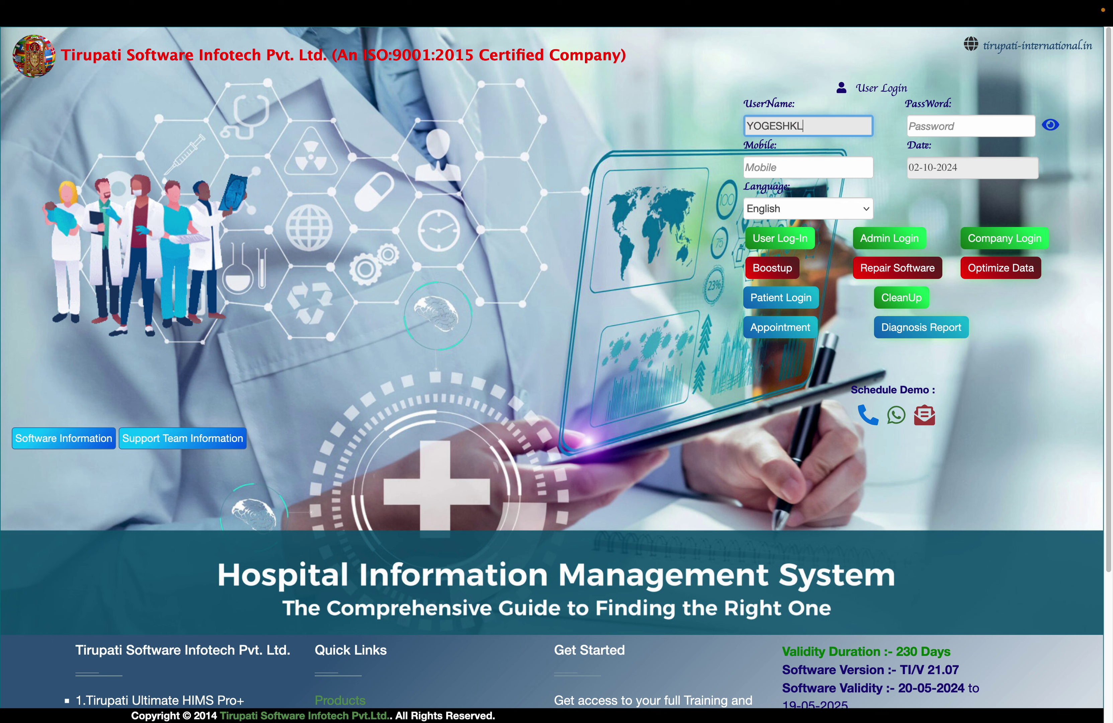
pyautogui.press('Tab')
pyautogui.write('*****')
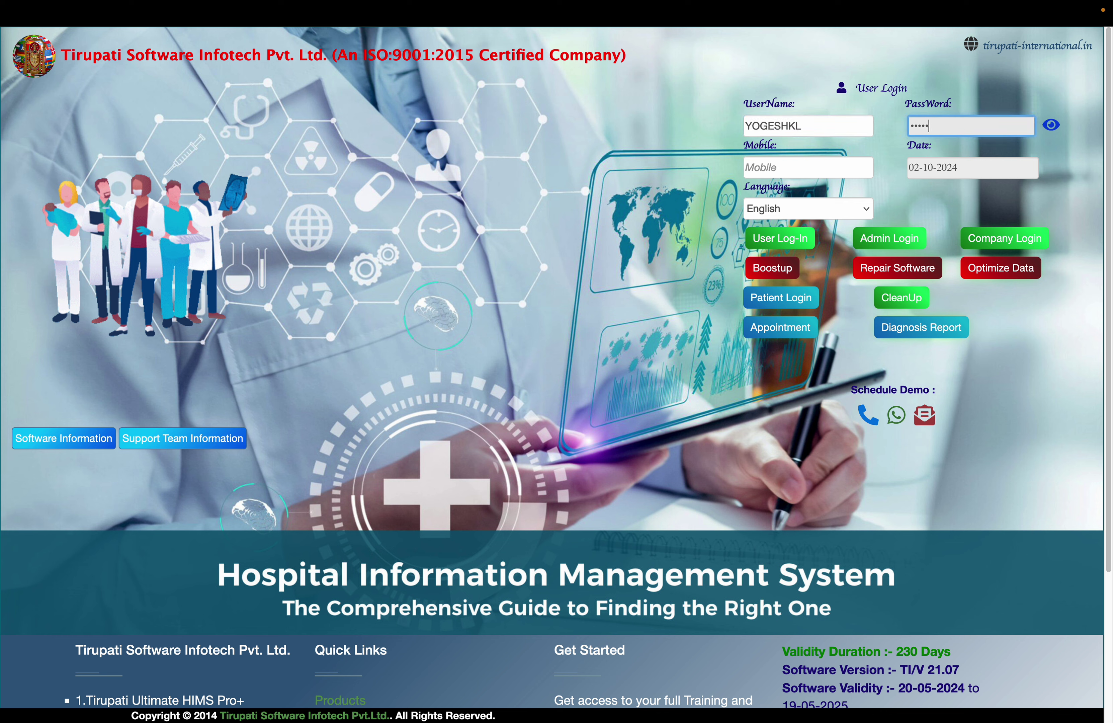
pyautogui.press('Return')
pyautogui.press('XF86MonBrightnessDown')
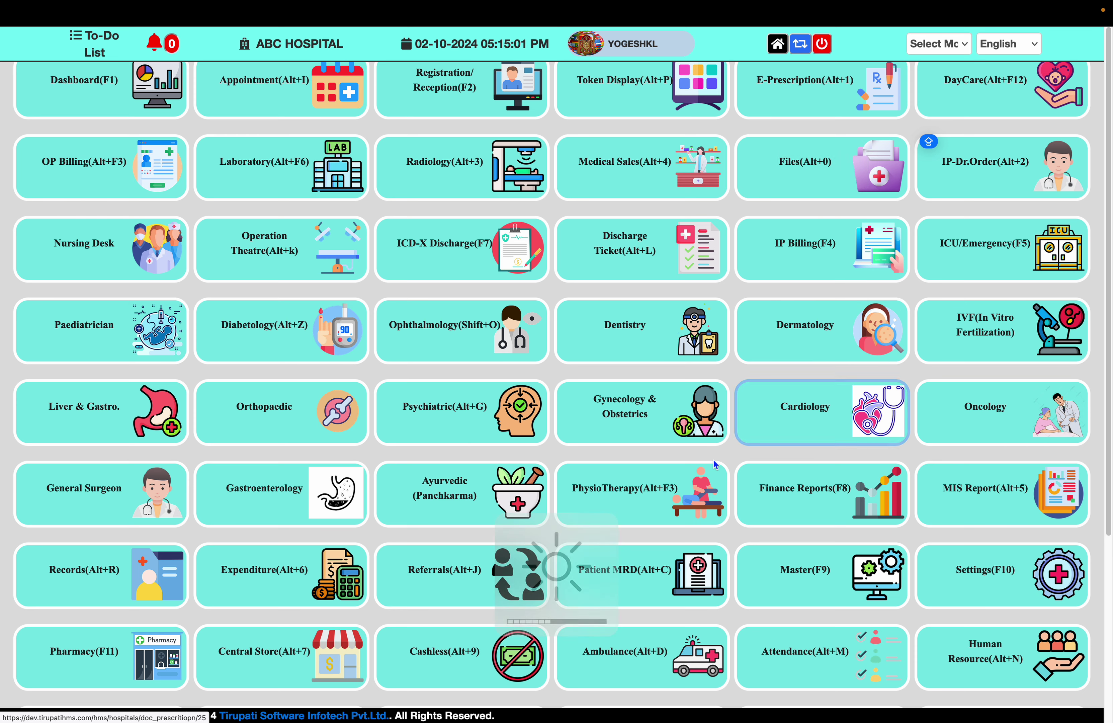
pyautogui.scroll(-5, 718, 483)
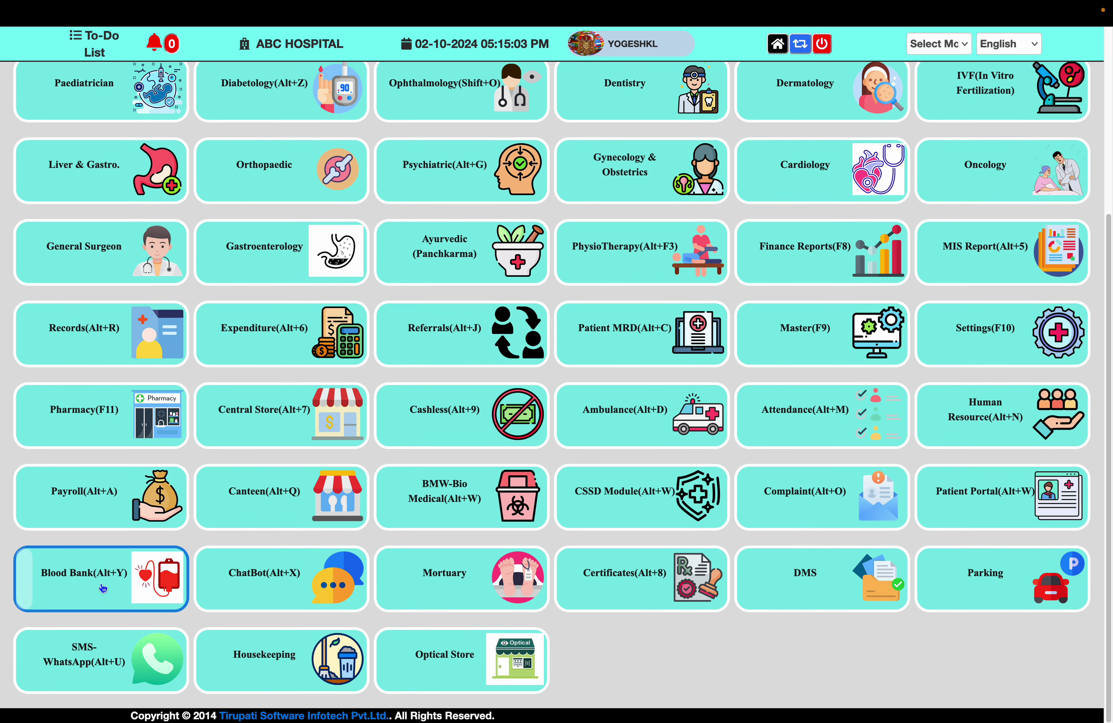
pyautogui.click(167, 587)
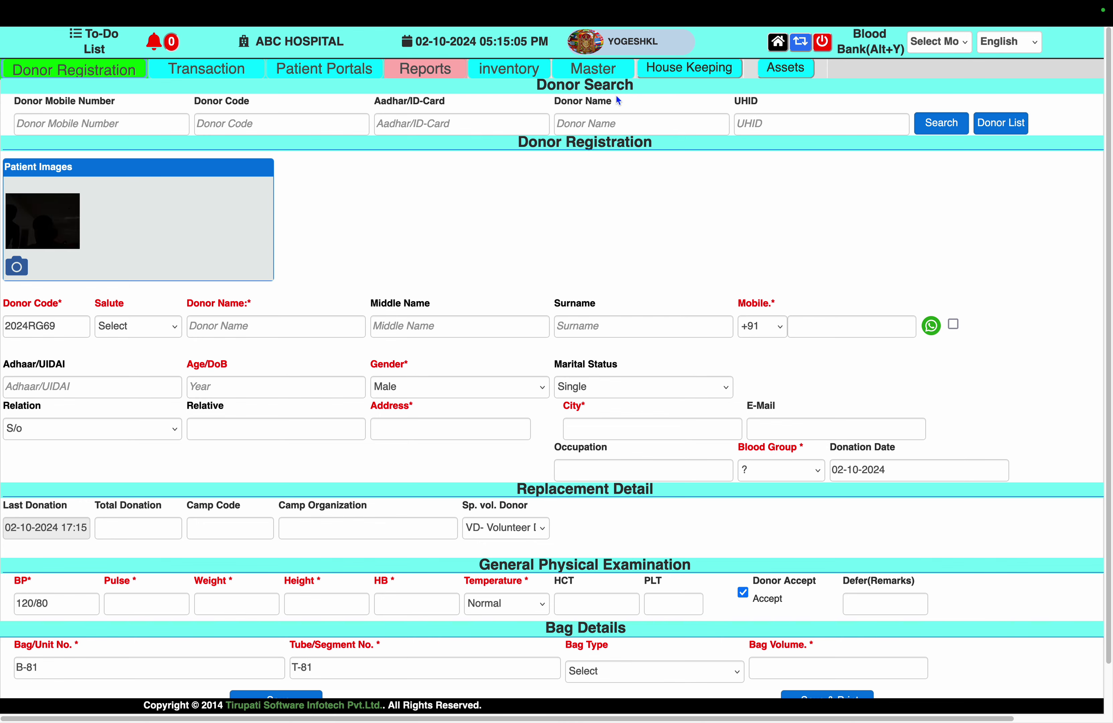
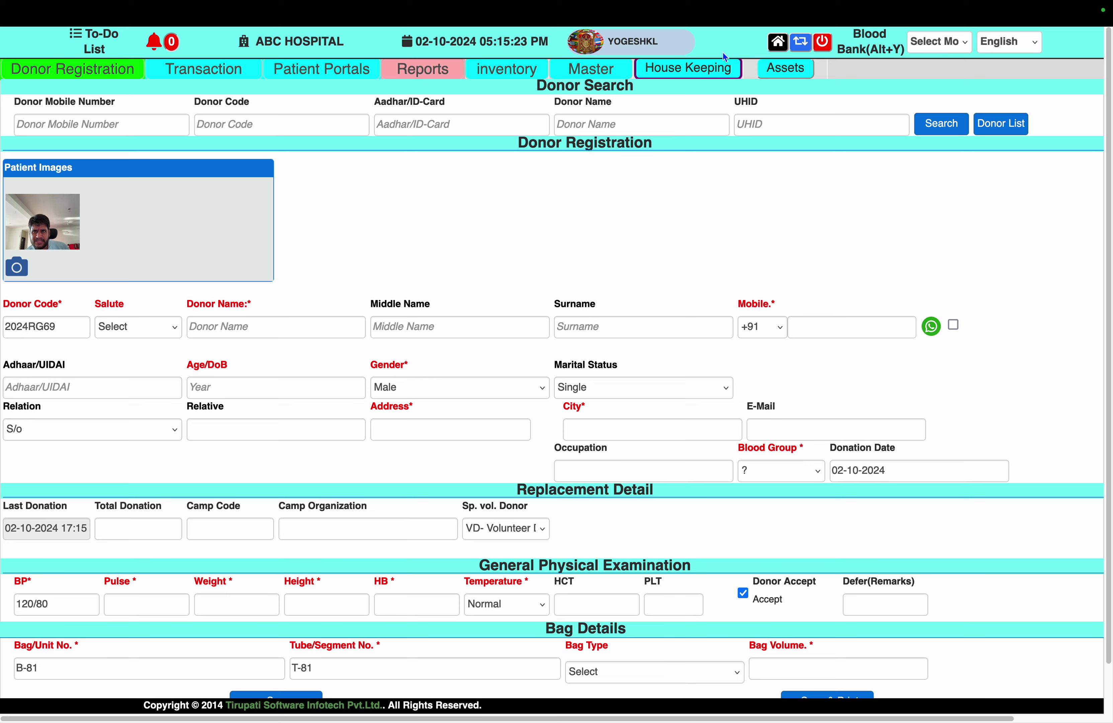
# Open the Housekeeping dashboard's pending request table and check request 1's Open status
pyautogui.click(778, 44)
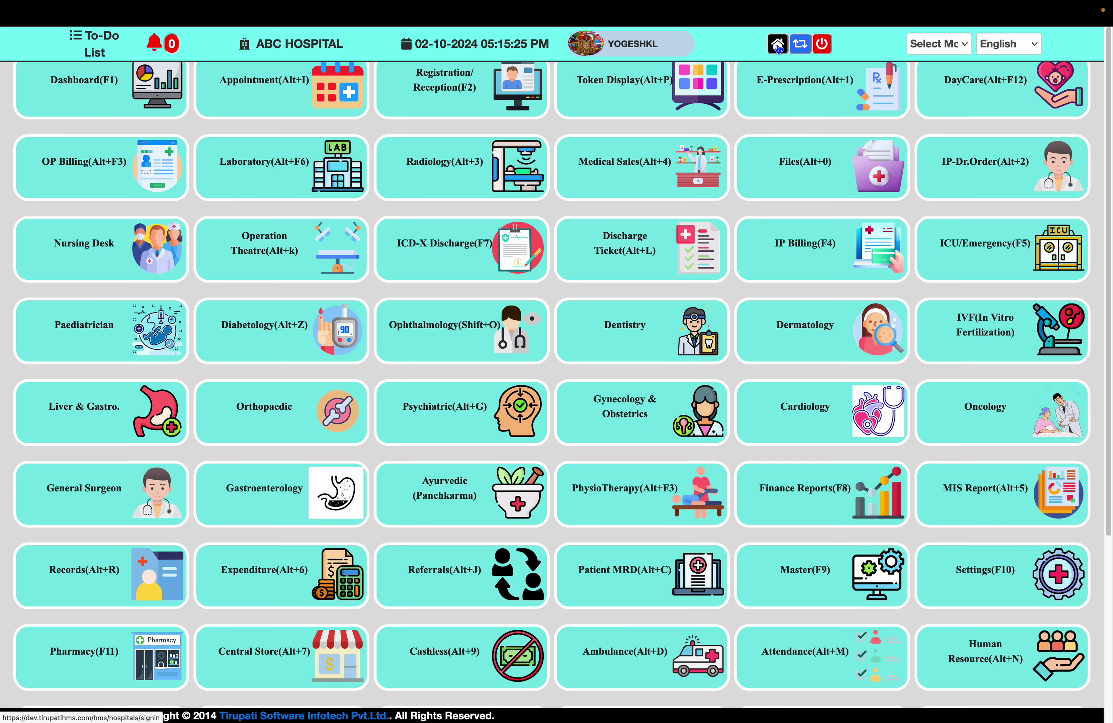
pyautogui.scroll(-5, 281, 540)
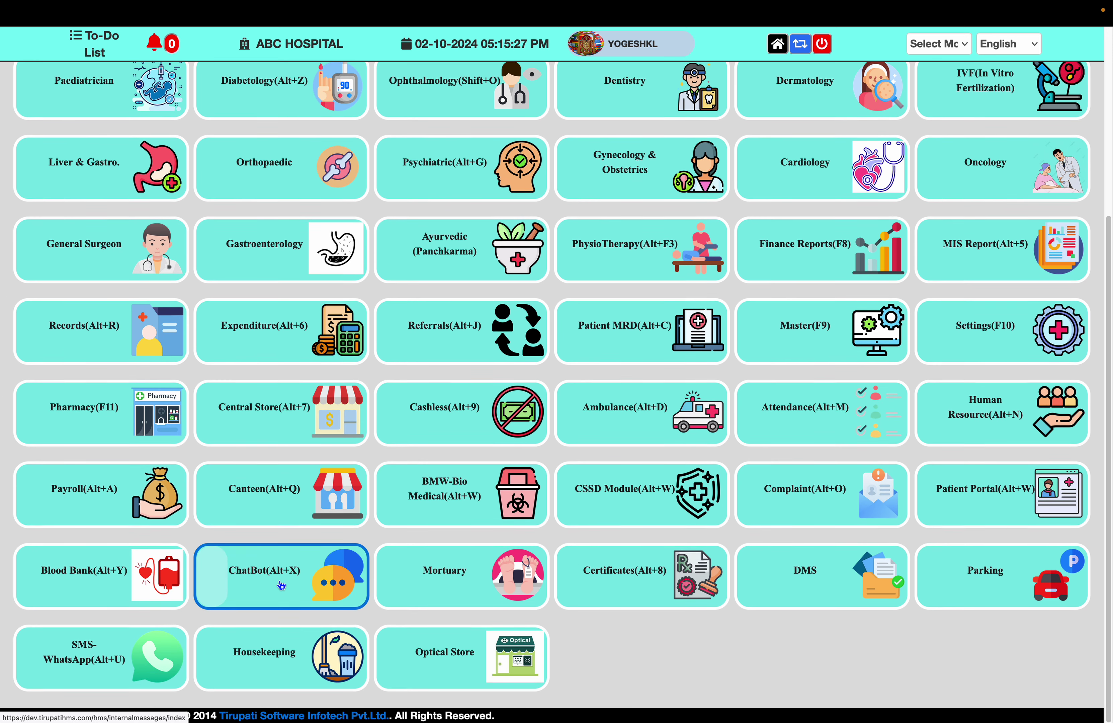
pyautogui.click(266, 657)
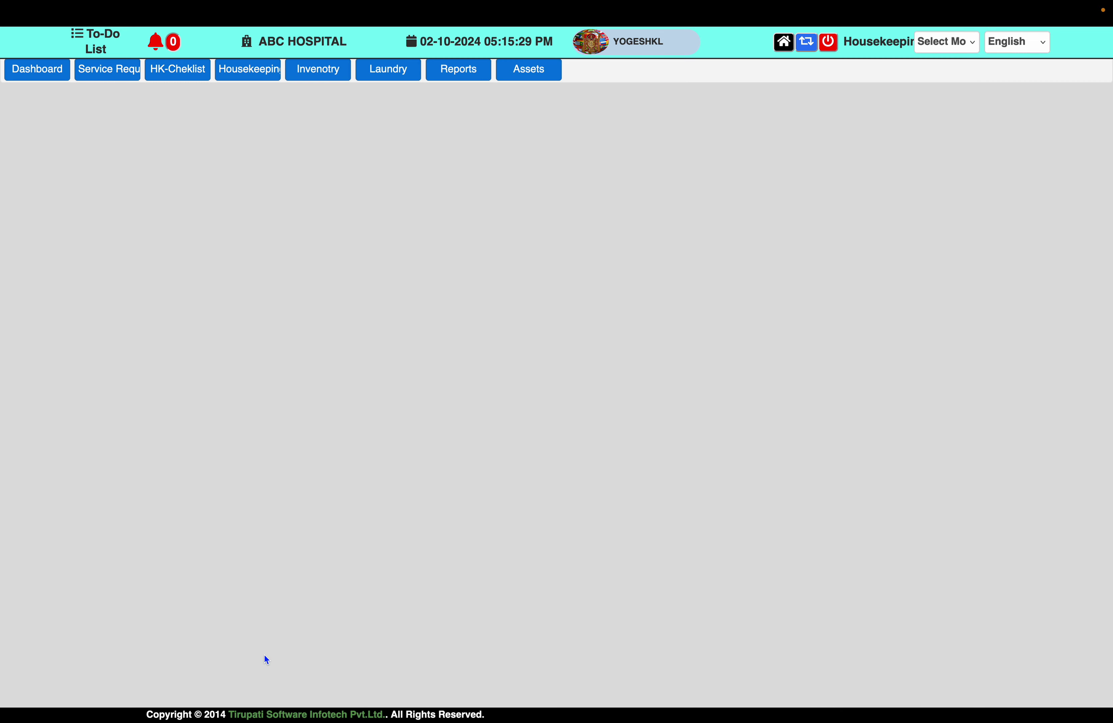
pyautogui.click(36, 70)
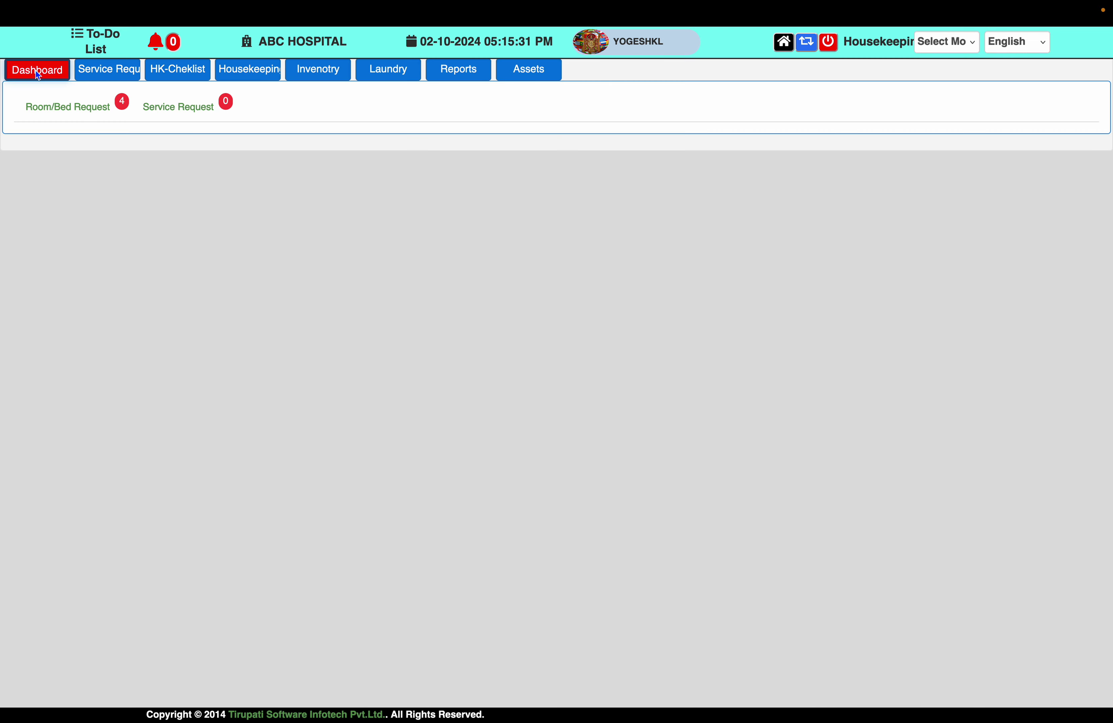
pyautogui.click(174, 112)
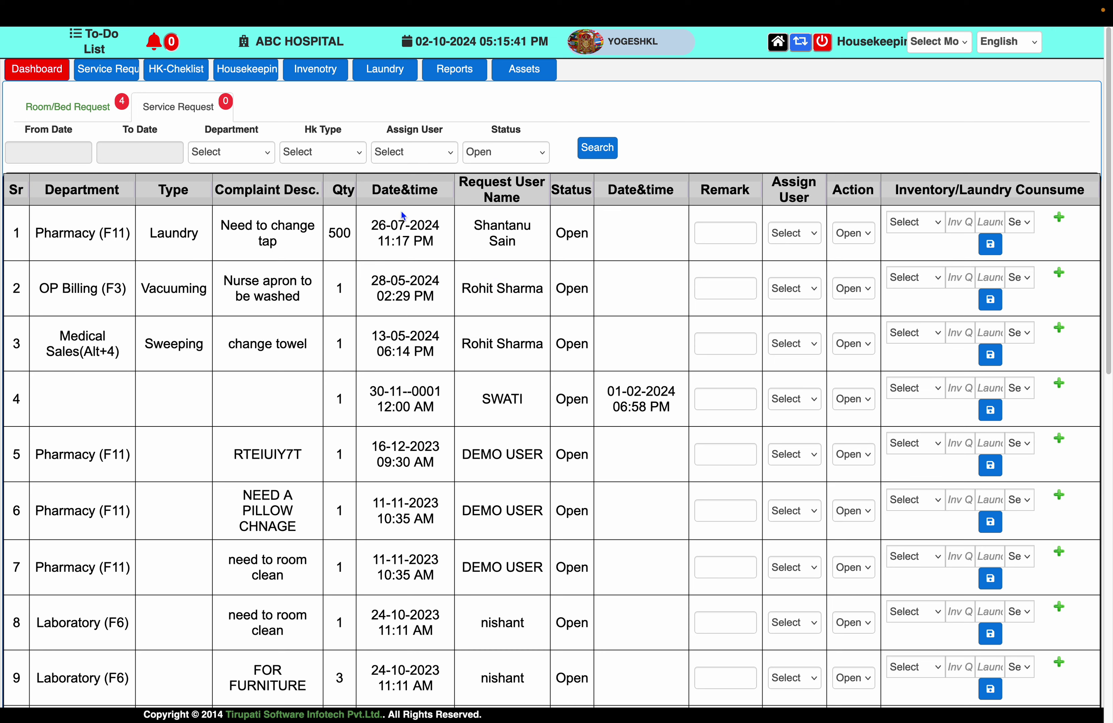
pyautogui.doubleClick(571, 235)
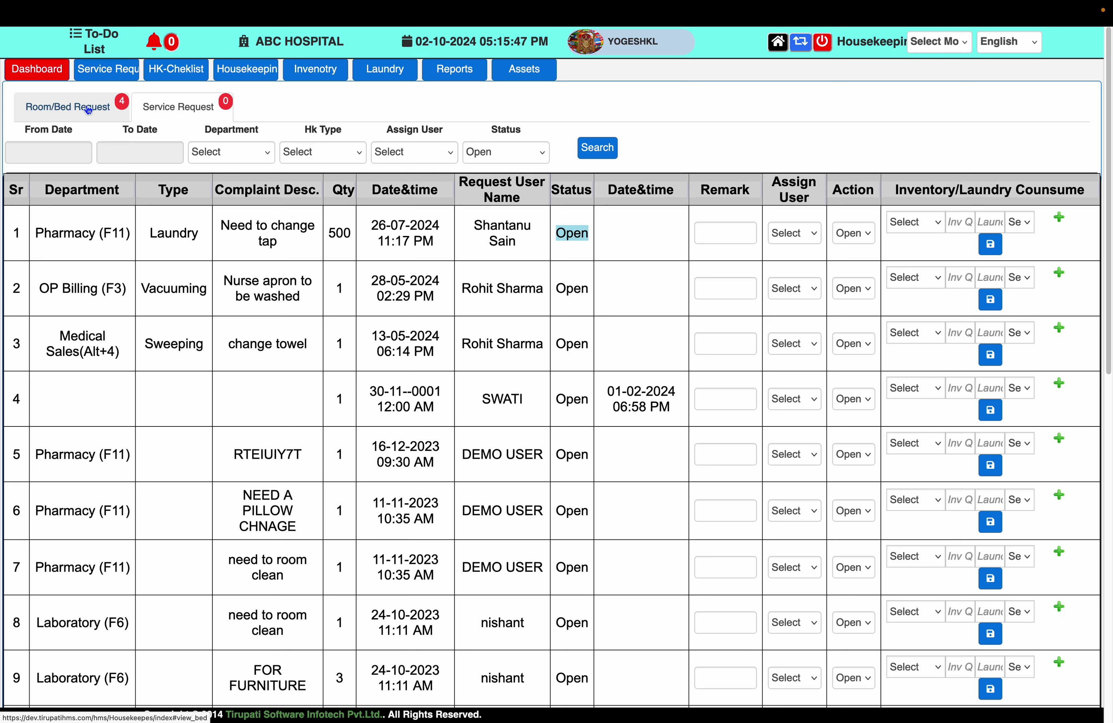
# Record Sanitaizar as request 1's consumed inventory item and save it
pyautogui.click(252, 152)
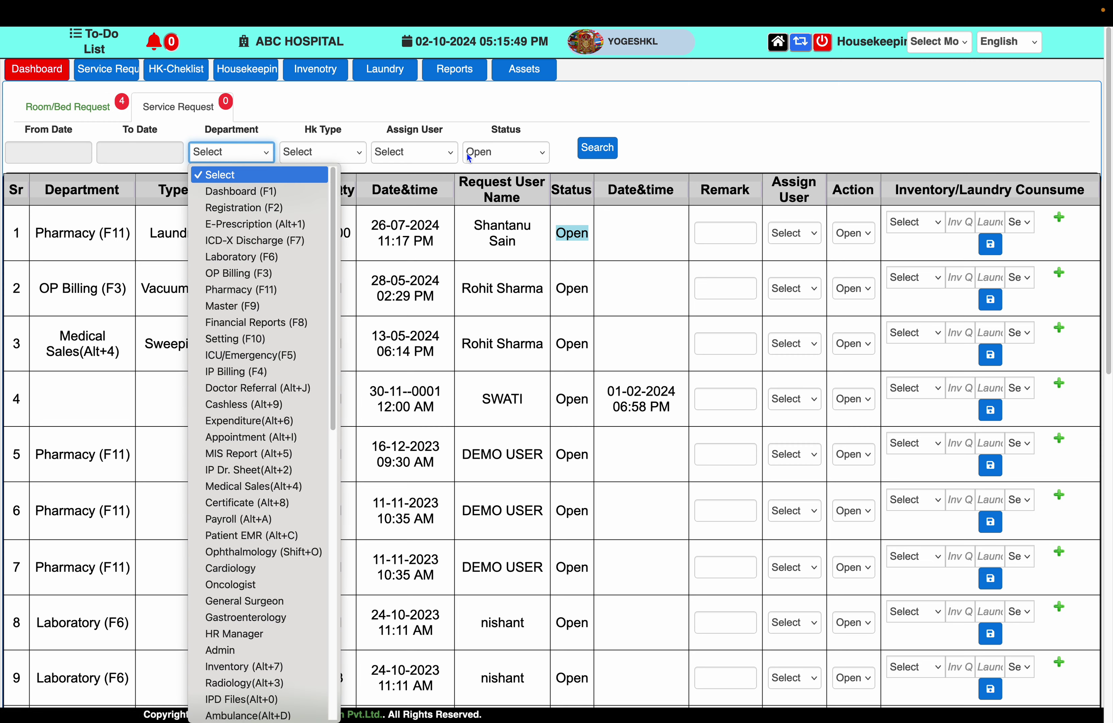
pyautogui.click(912, 232)
pyautogui.click(914, 231)
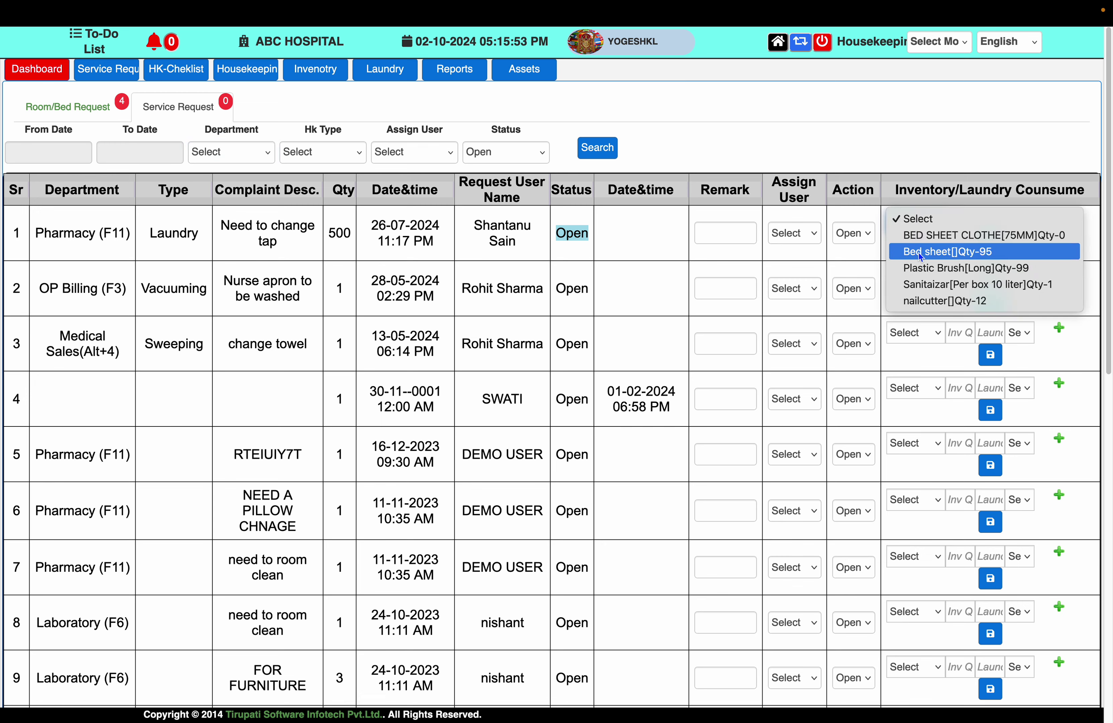
pyautogui.click(923, 285)
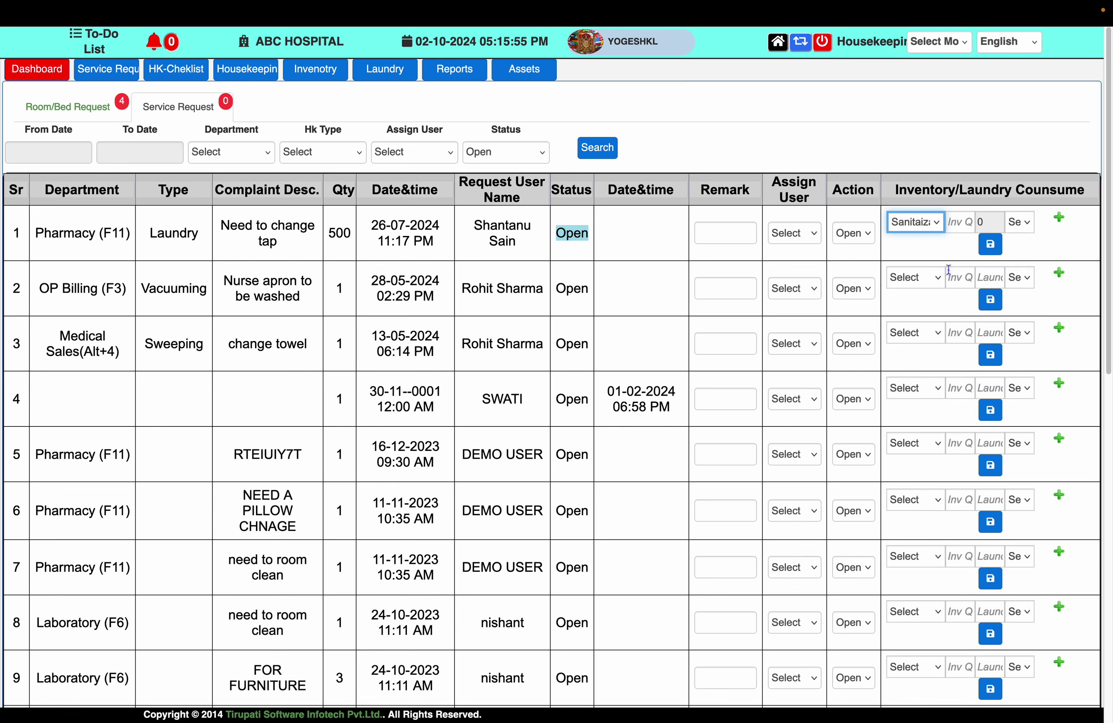
pyautogui.click(983, 244)
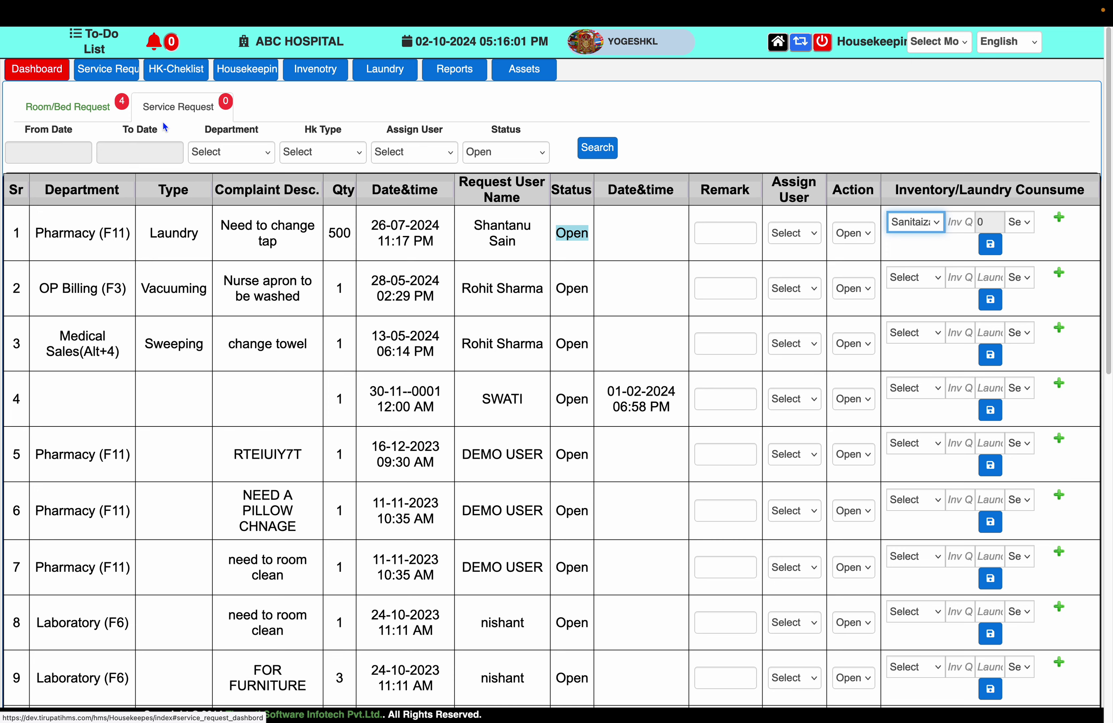
pyautogui.moveTo(474, 14)
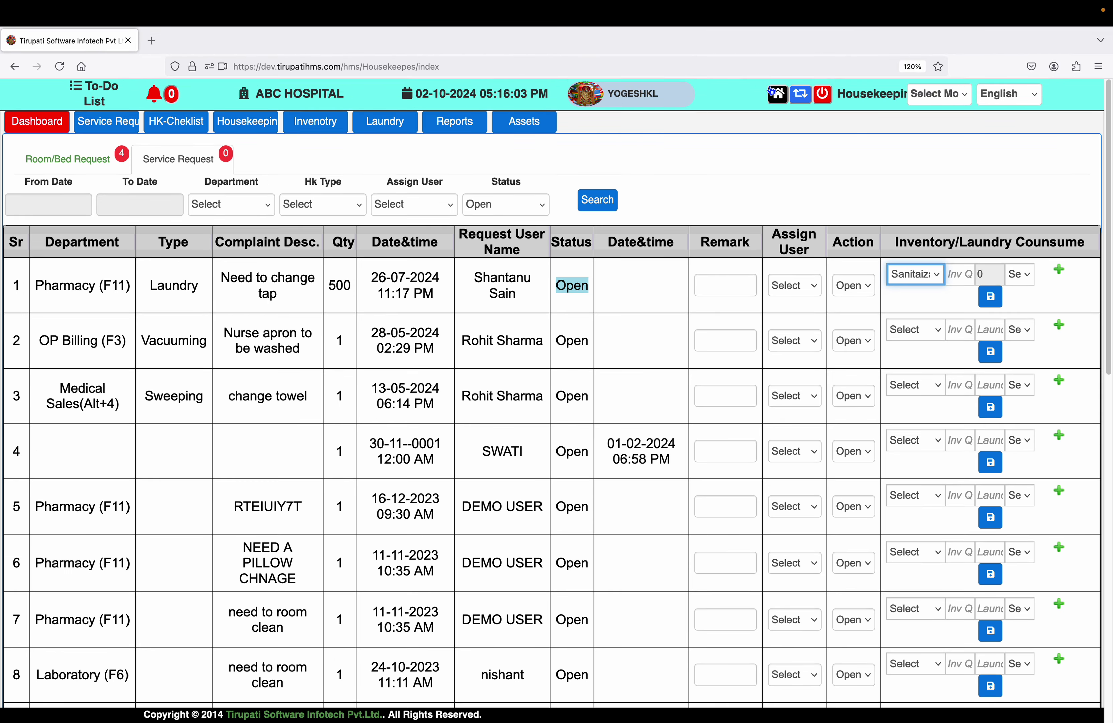
# Open Central Store's Inventory tab and scroll through the purchase list of distributors, invoices and items
pyautogui.click(777, 94)
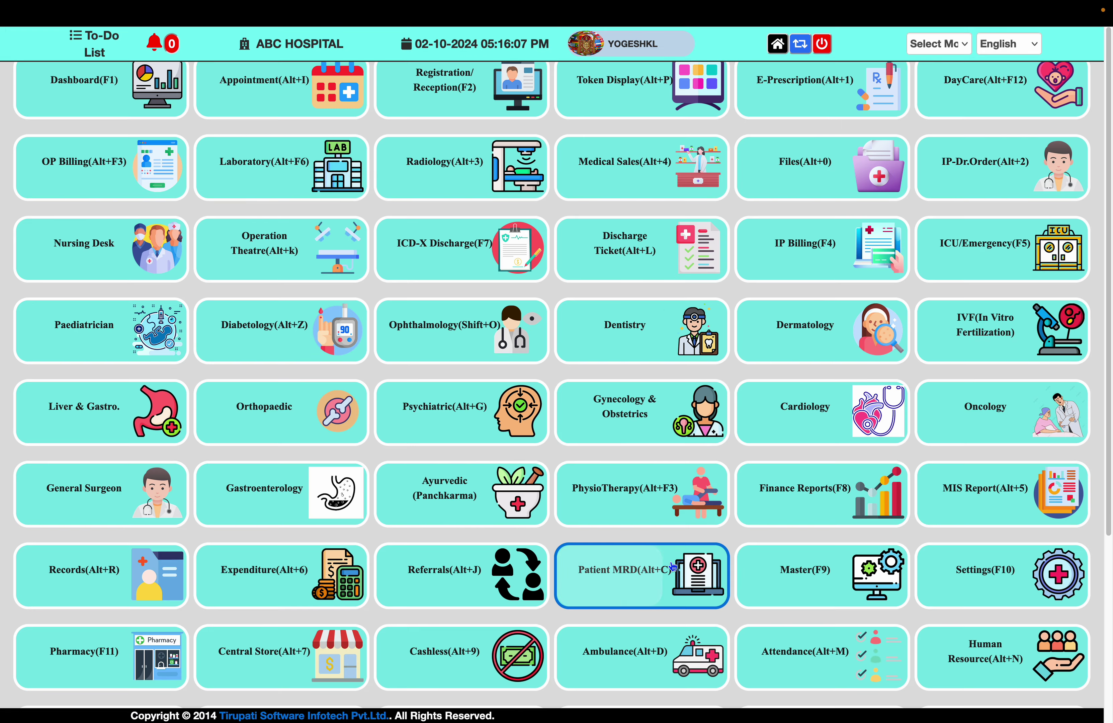
pyautogui.scroll(-5, 667, 563)
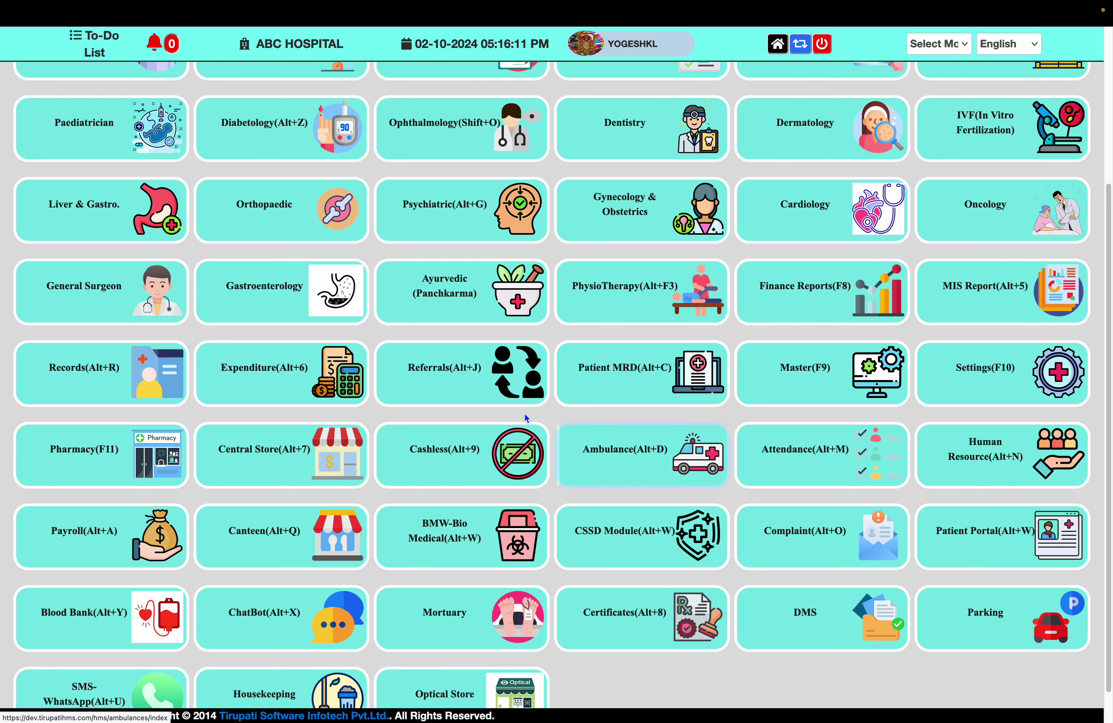
pyautogui.click(272, 459)
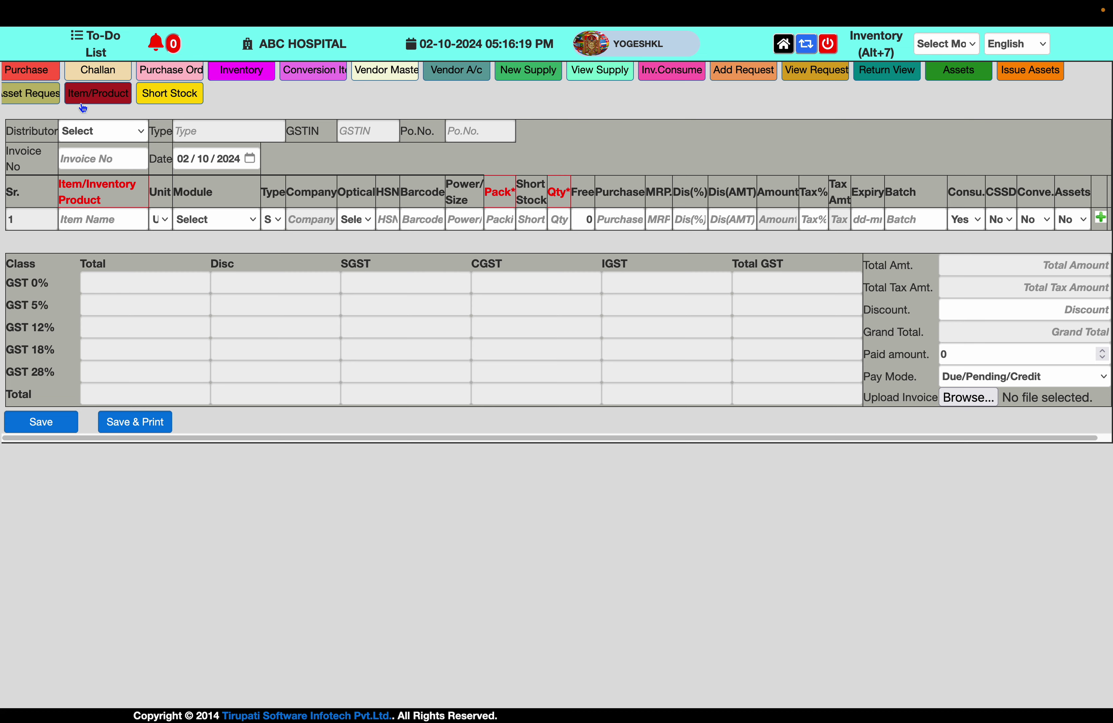
pyautogui.click(252, 79)
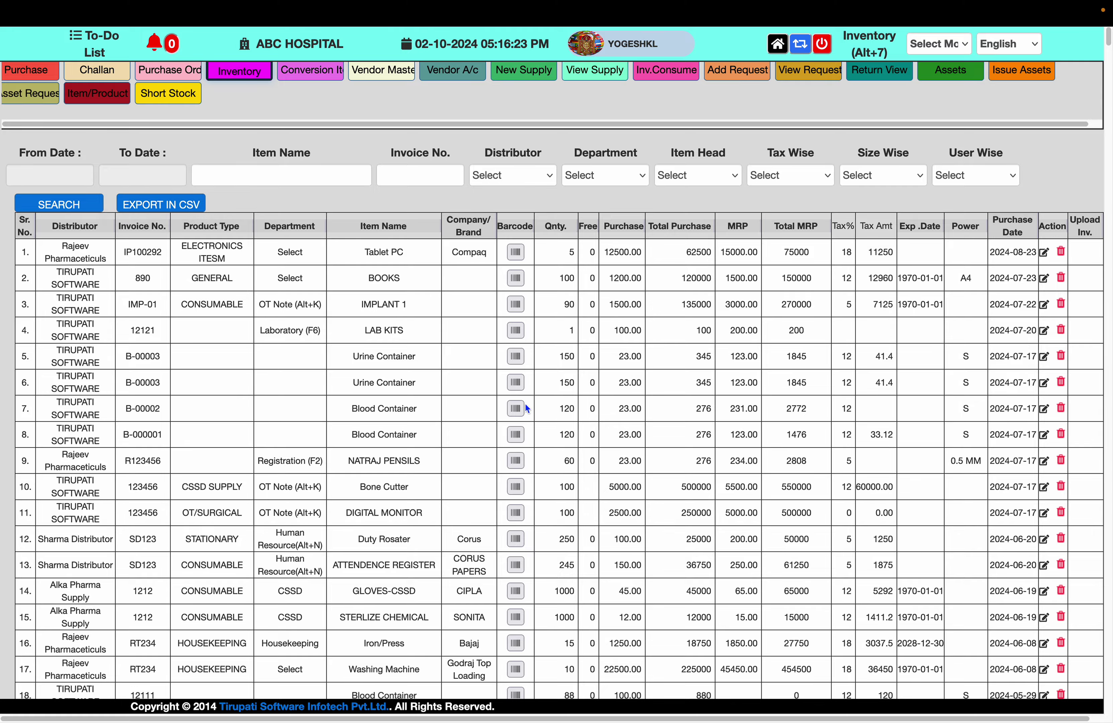
pyautogui.scroll(-5, 504, 308)
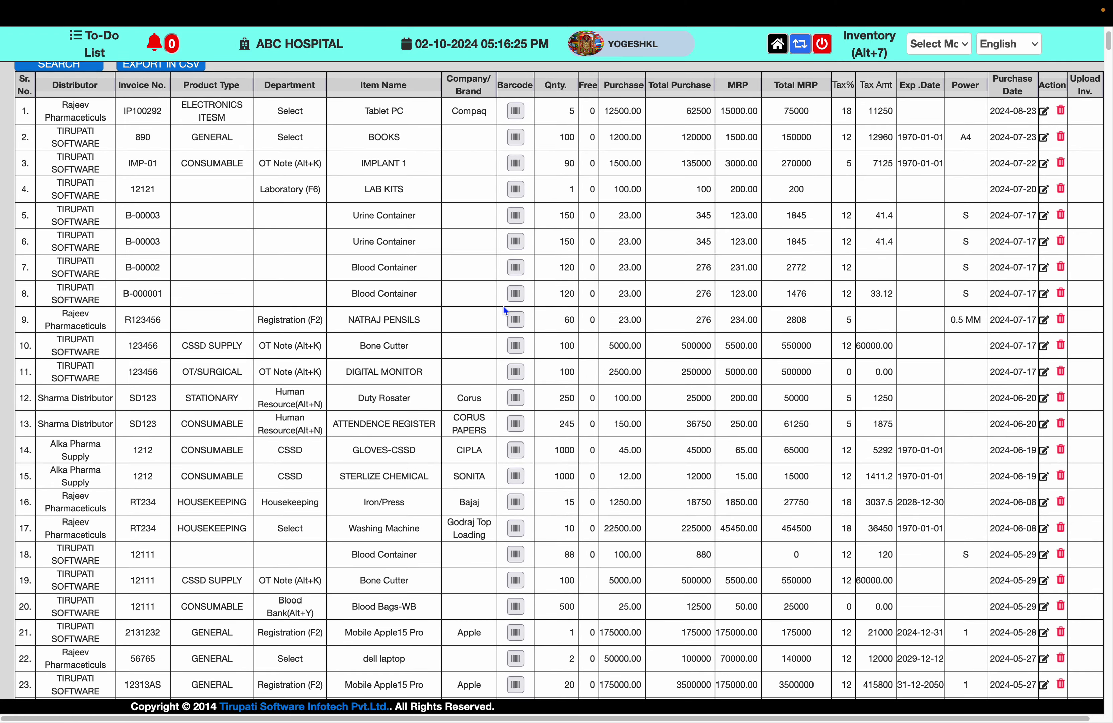
pyautogui.scroll(-6, 504, 306)
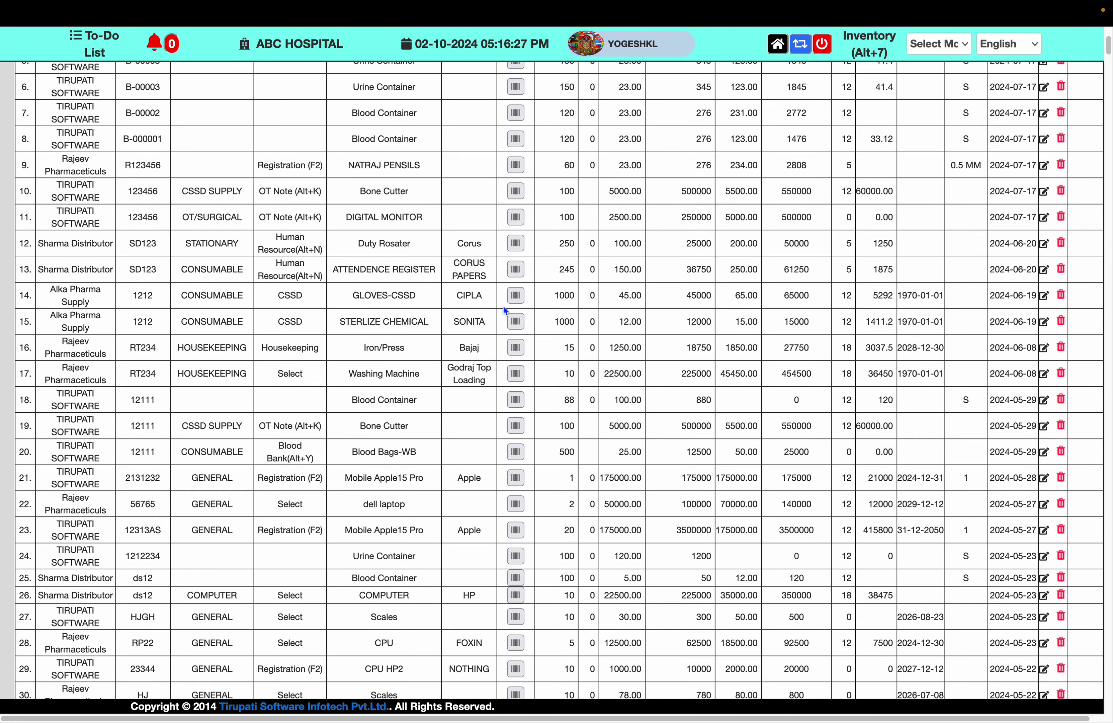
pyautogui.scroll(-3, 504, 306)
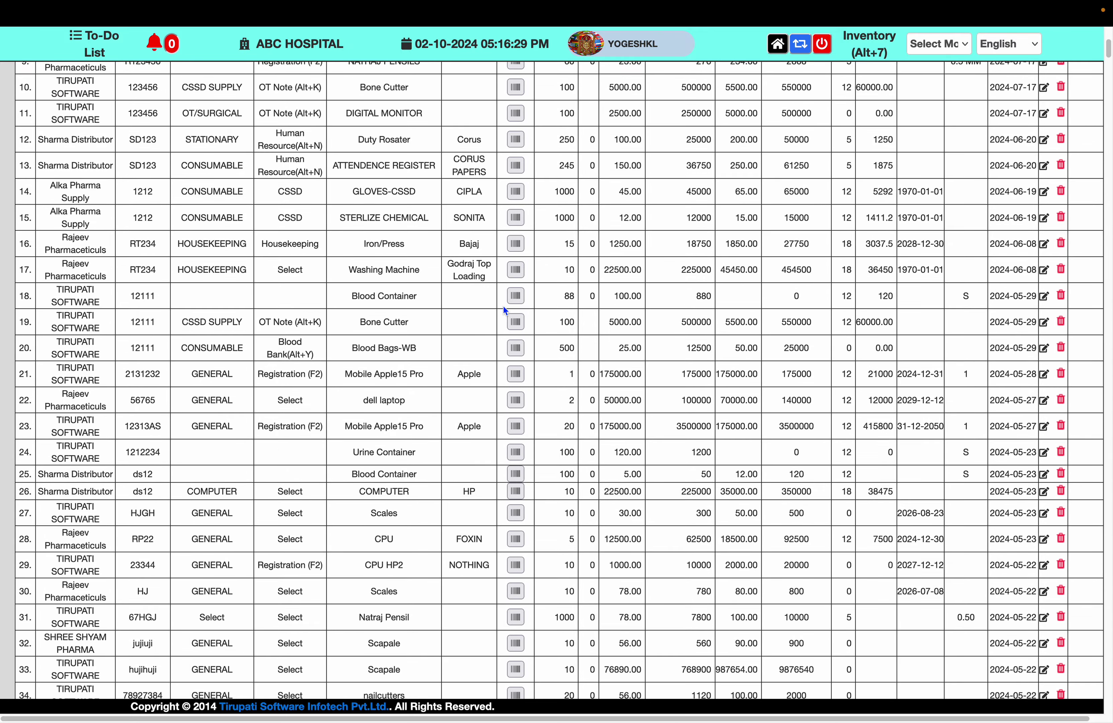
pyautogui.scroll(-5, 504, 306)
pyautogui.scroll(17, 503, 306)
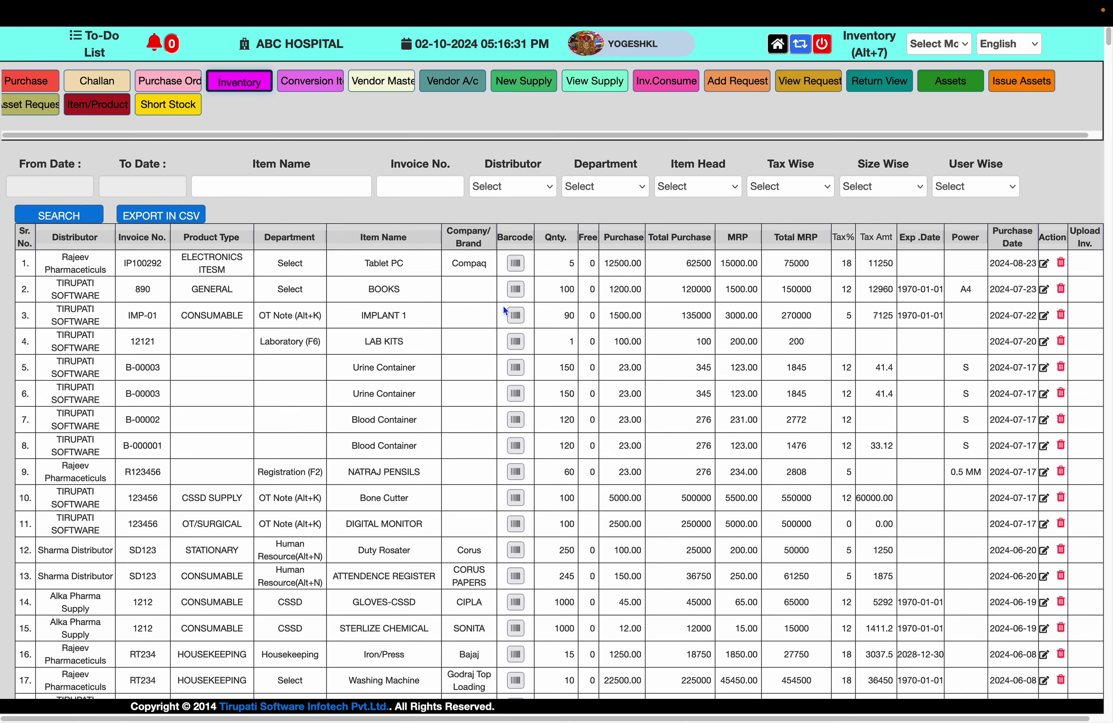
pyautogui.scroll(-1, 503, 306)
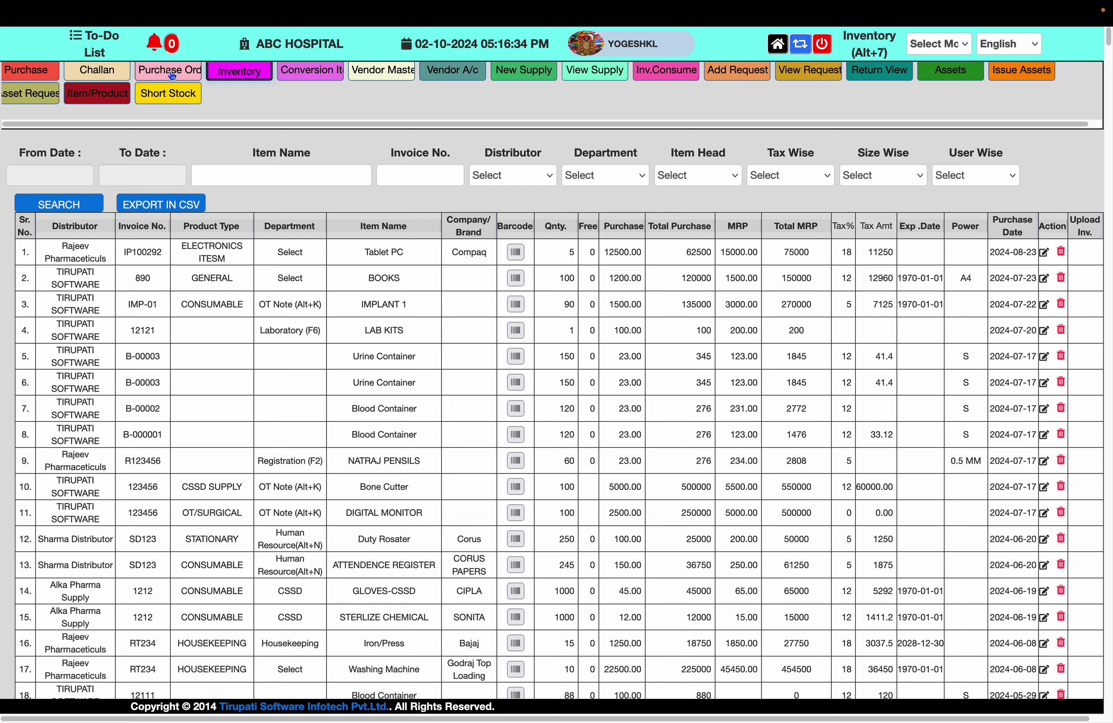
# Start a new purchase order with Rajeev Pharmaceuticals as the distributor
pyautogui.click(171, 75)
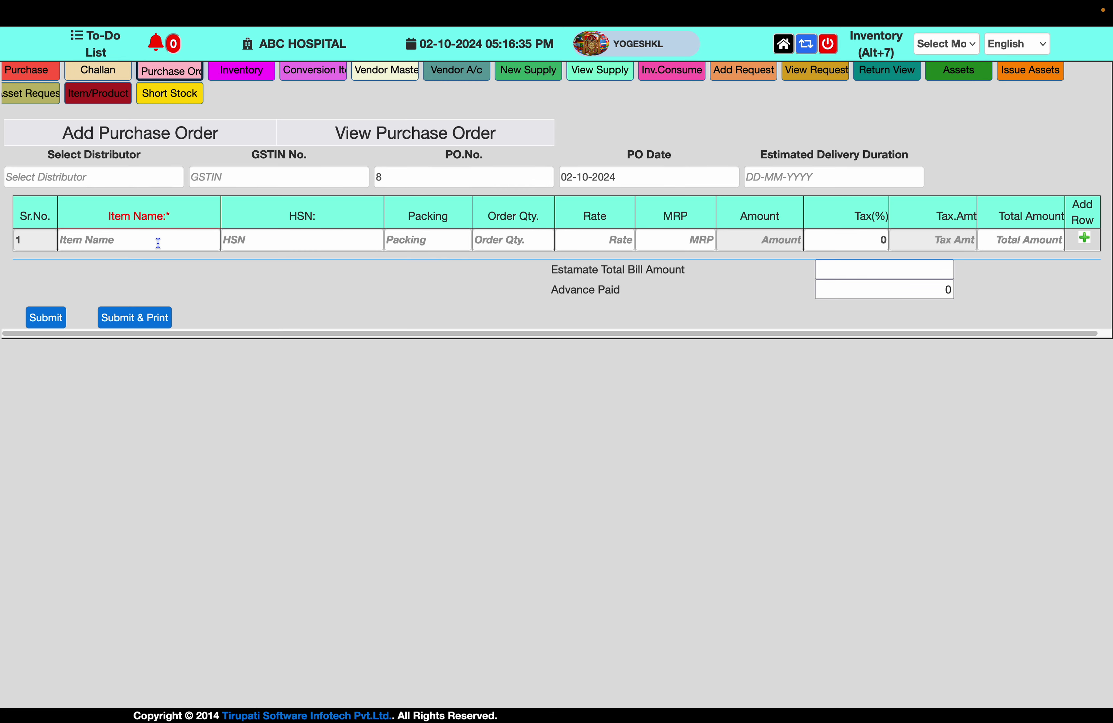
pyautogui.click(130, 180)
pyautogui.write('a')
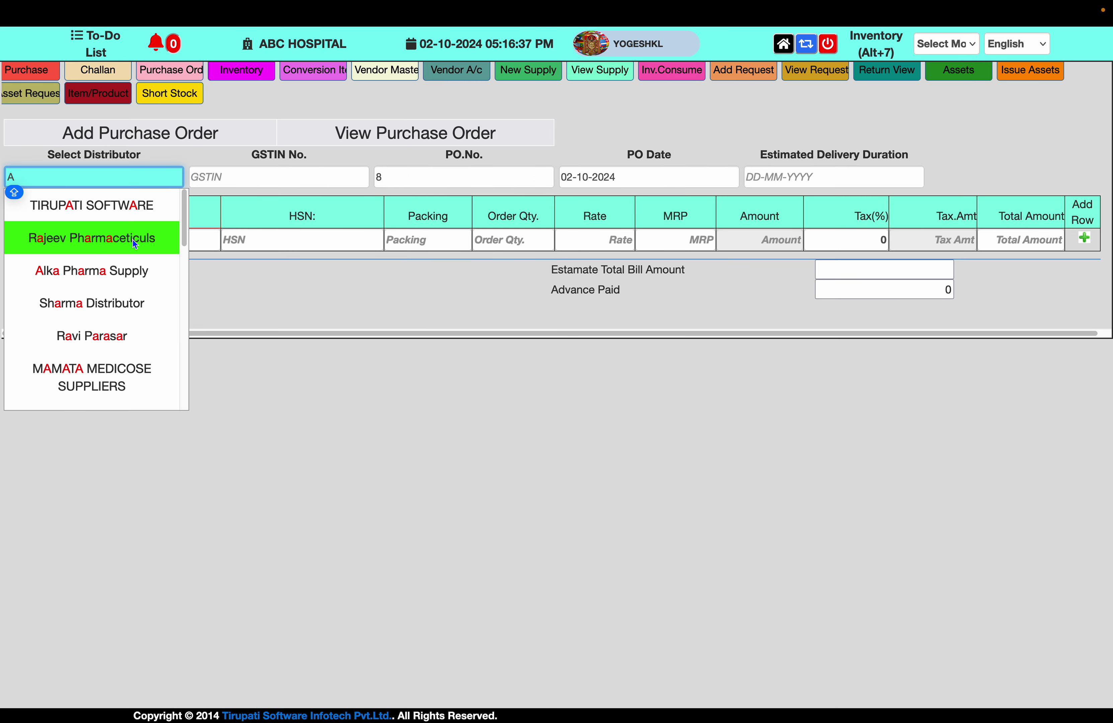
pyautogui.click(132, 240)
# Add a BLOOD BAGS line with values 200, 12 and 140
pyautogui.click(102, 236)
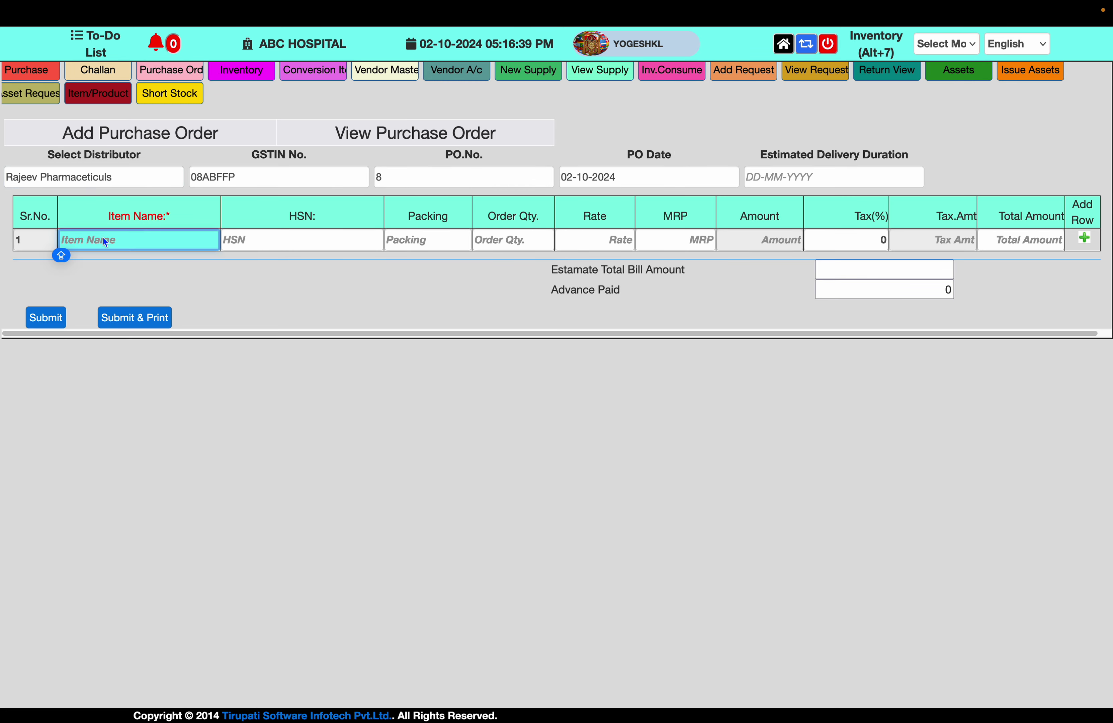
pyautogui.write('BED')
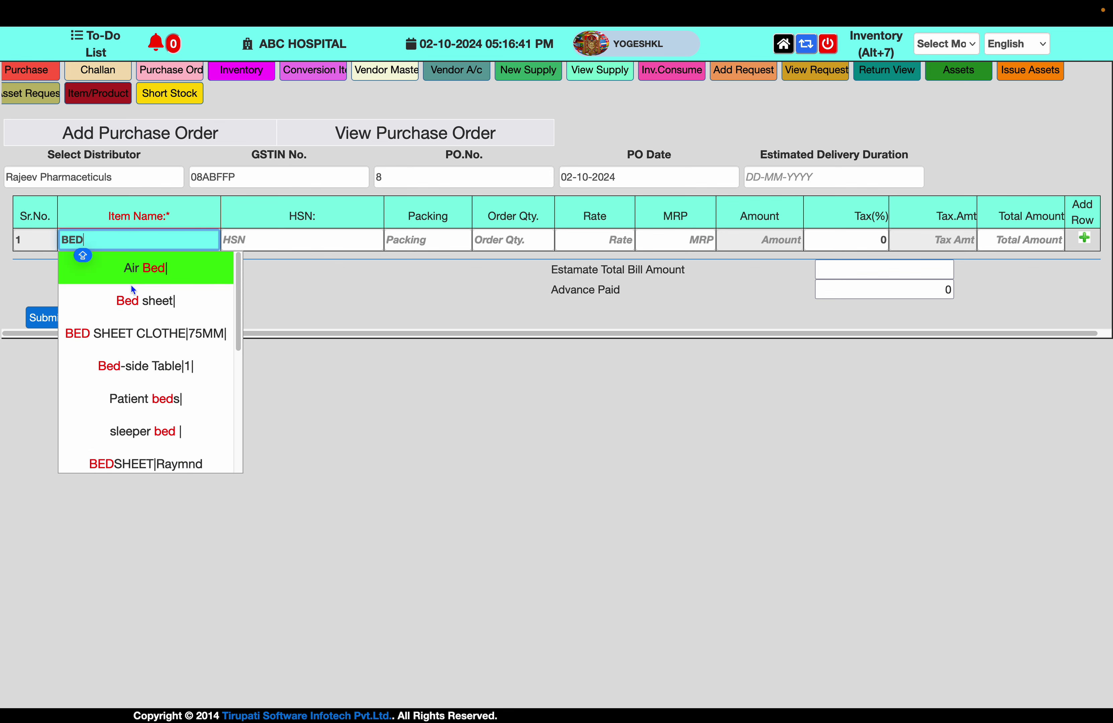
pyautogui.press('BackSpace')
pyautogui.press('BackSpace')
pyautogui.write('A')
pyautogui.press('BackSpace')
pyautogui.write('LOOD')
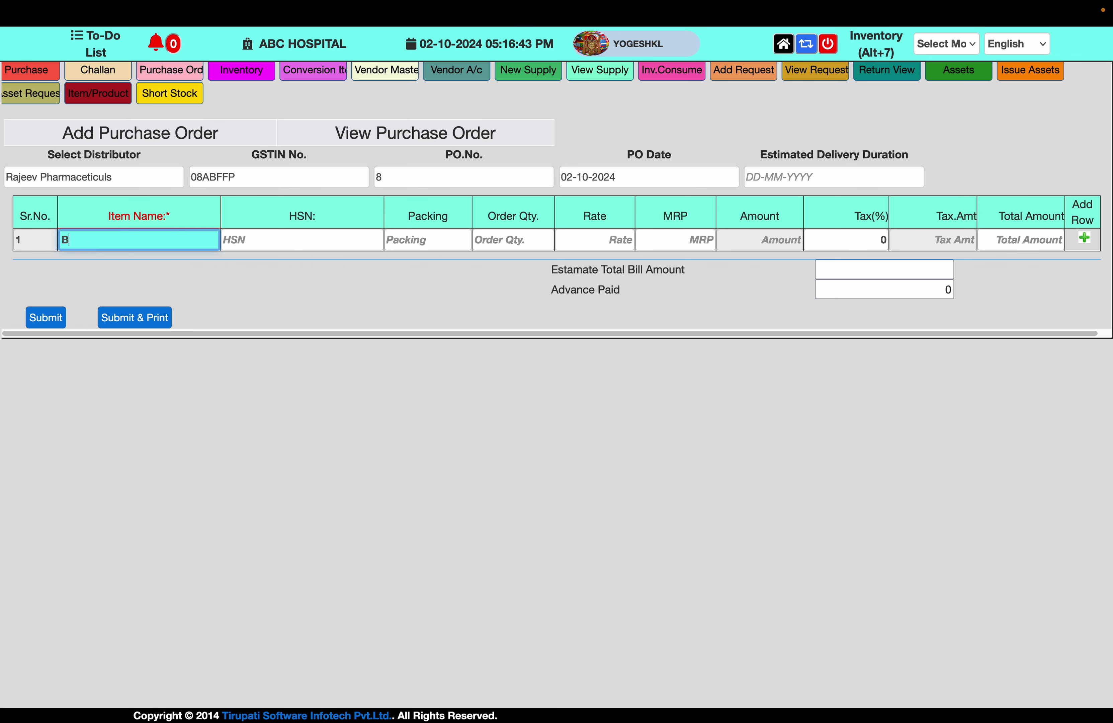
pyautogui.press('Down')
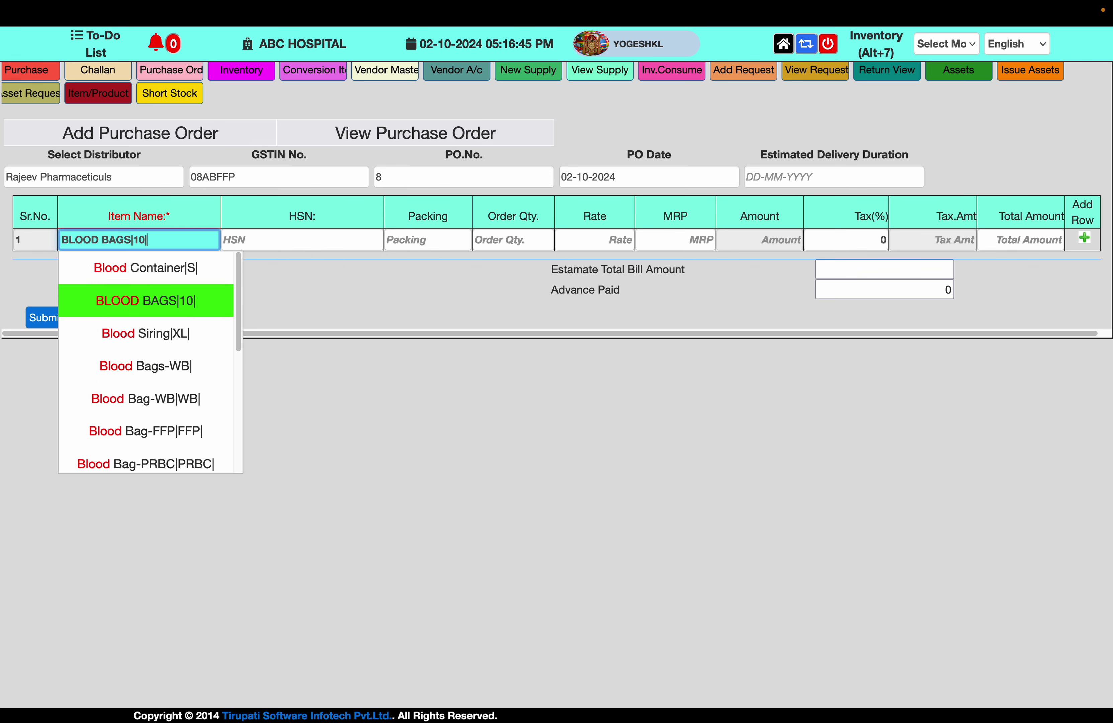
pyautogui.press('Up')
pyautogui.press('Down')
pyautogui.press('Return')
pyautogui.press('Return')
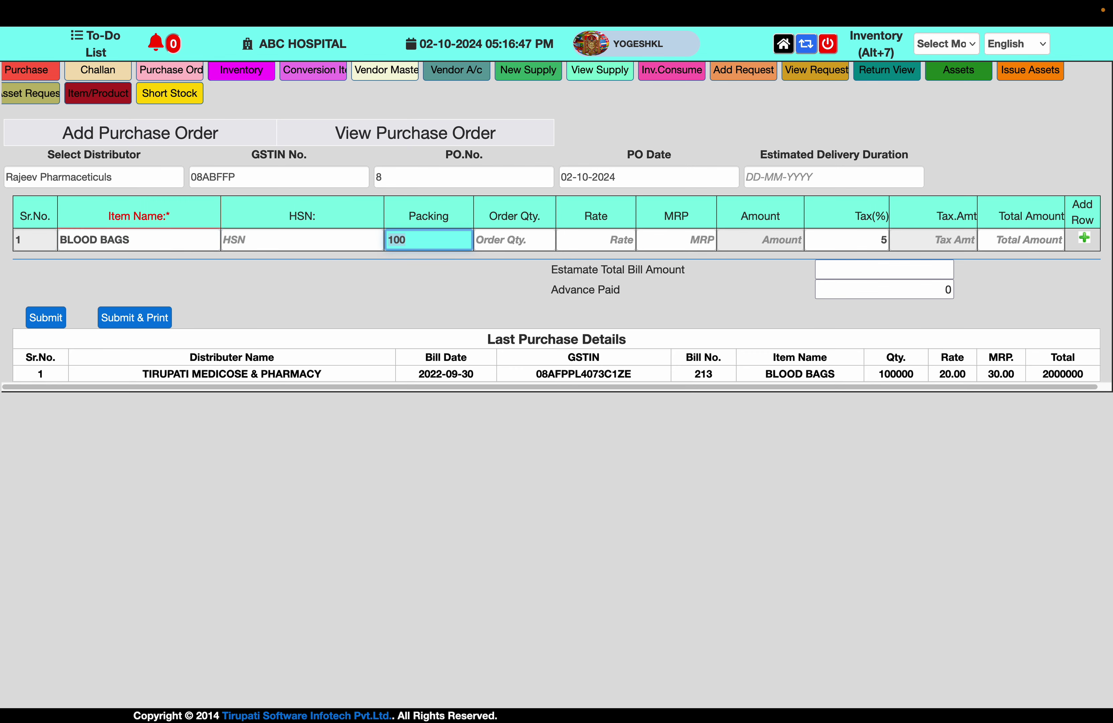
pyautogui.press('Return')
pyautogui.write('200')
pyautogui.press('Return')
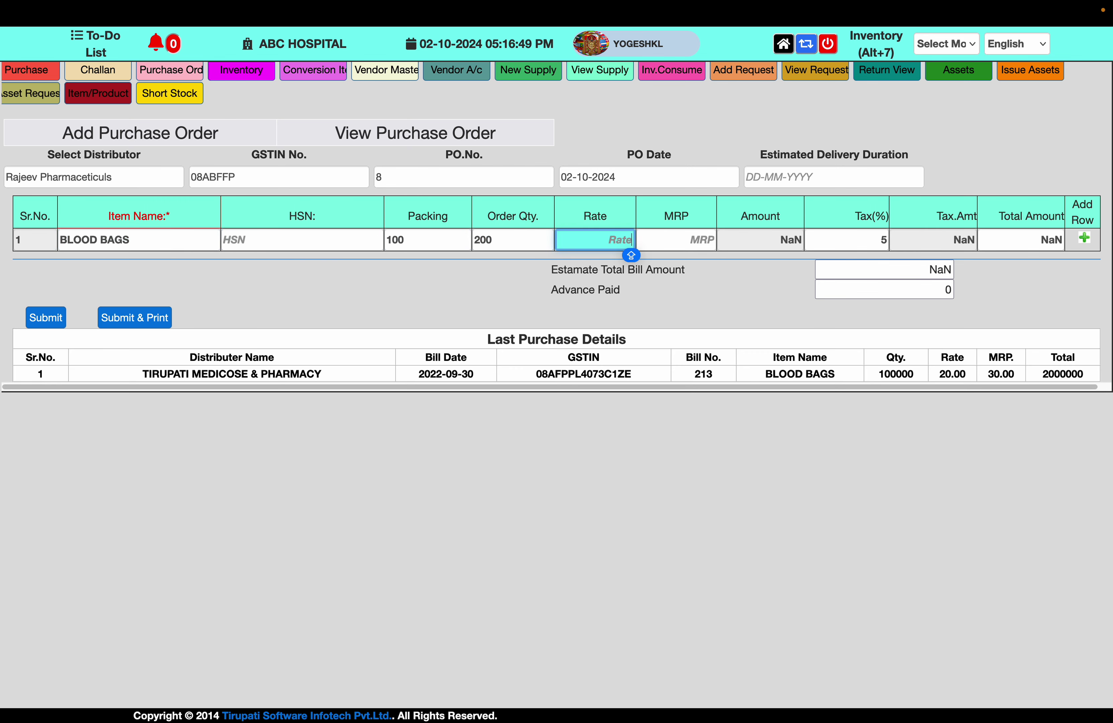
pyautogui.write('12')
pyautogui.press('Return')
pyautogui.write('14')
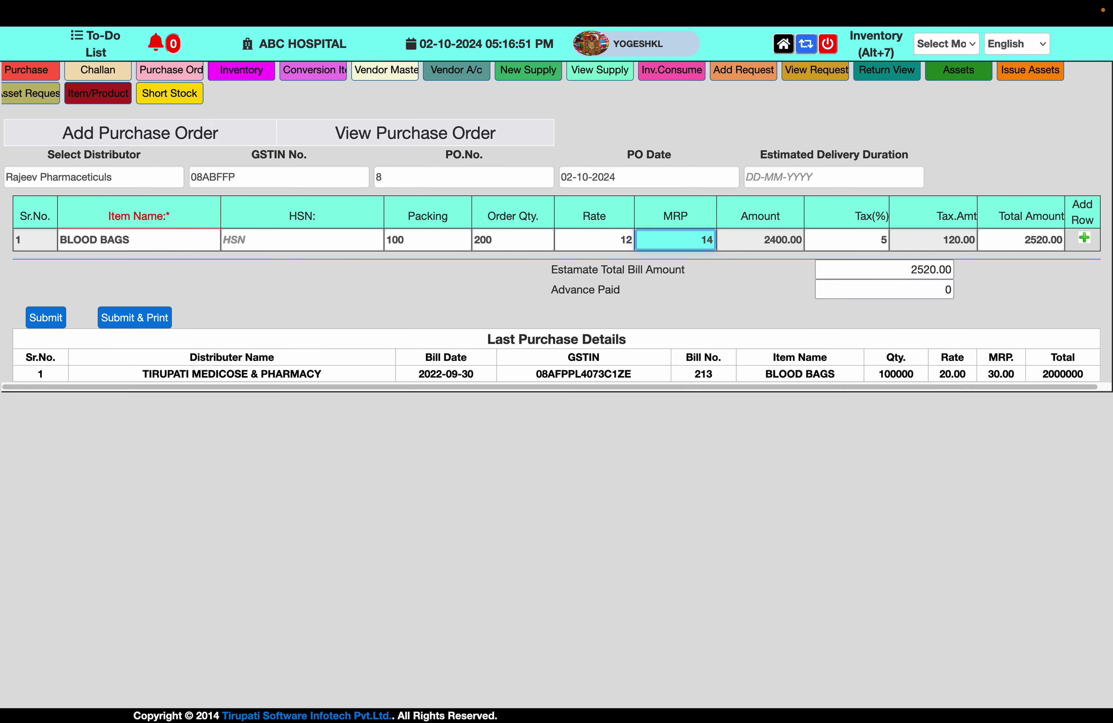
pyautogui.write('0')
pyautogui.press('Return')
pyautogui.press('Return')
pyautogui.press('Return')
pyautogui.press('Return')
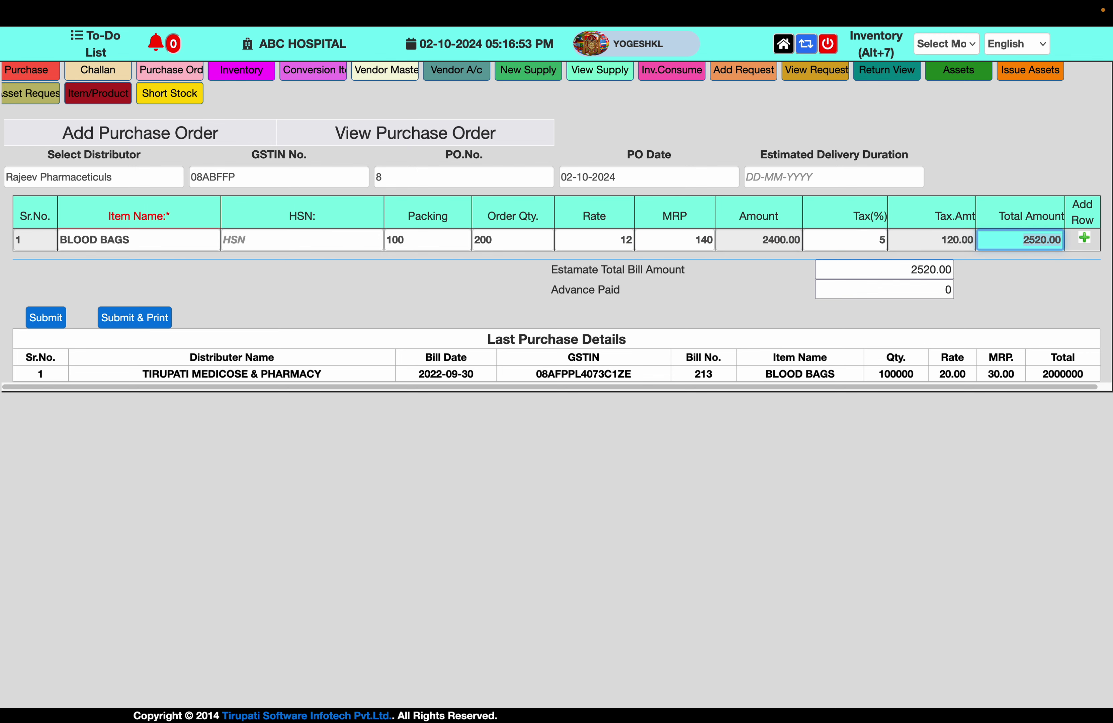
pyautogui.press('Return')
# Add a second BLOOD TES line with packing 10, quantity 500, rate 5 and MRP 15
pyautogui.write('A')
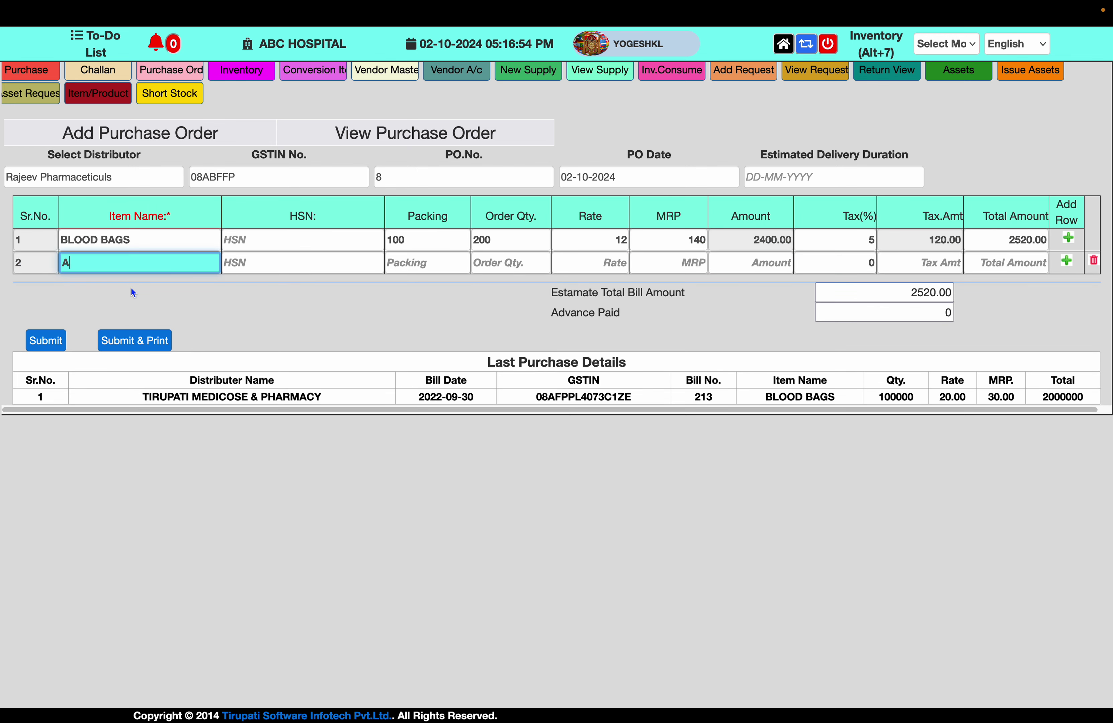
pyautogui.press('BackSpace')
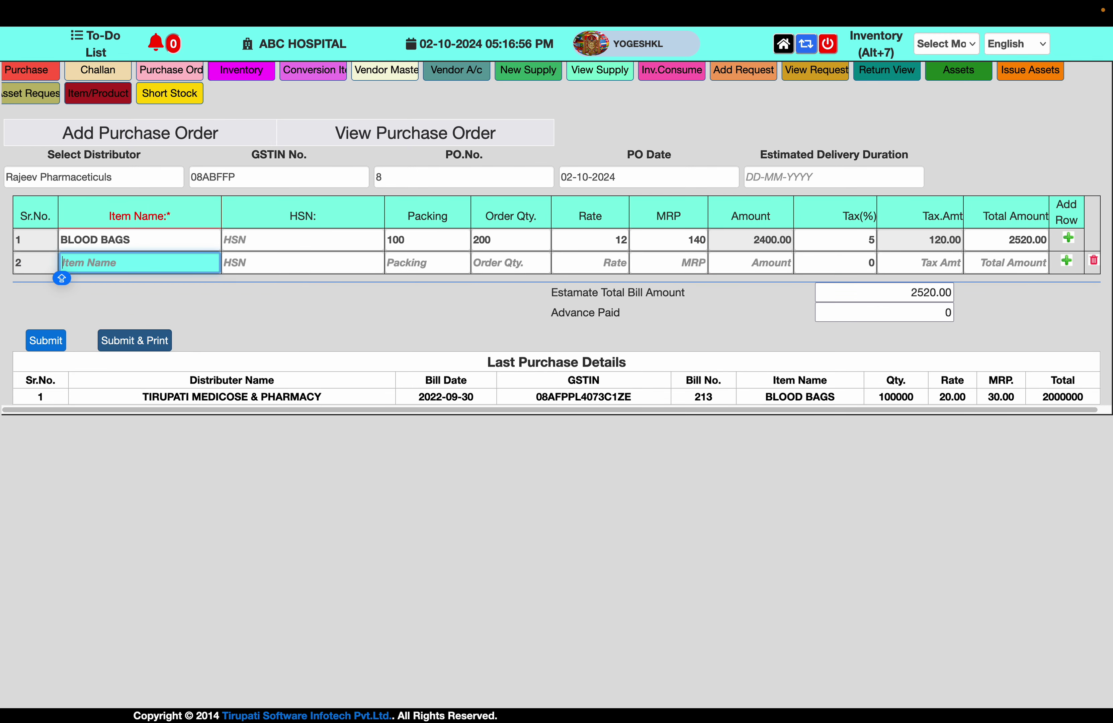
pyautogui.write('BLOOD')
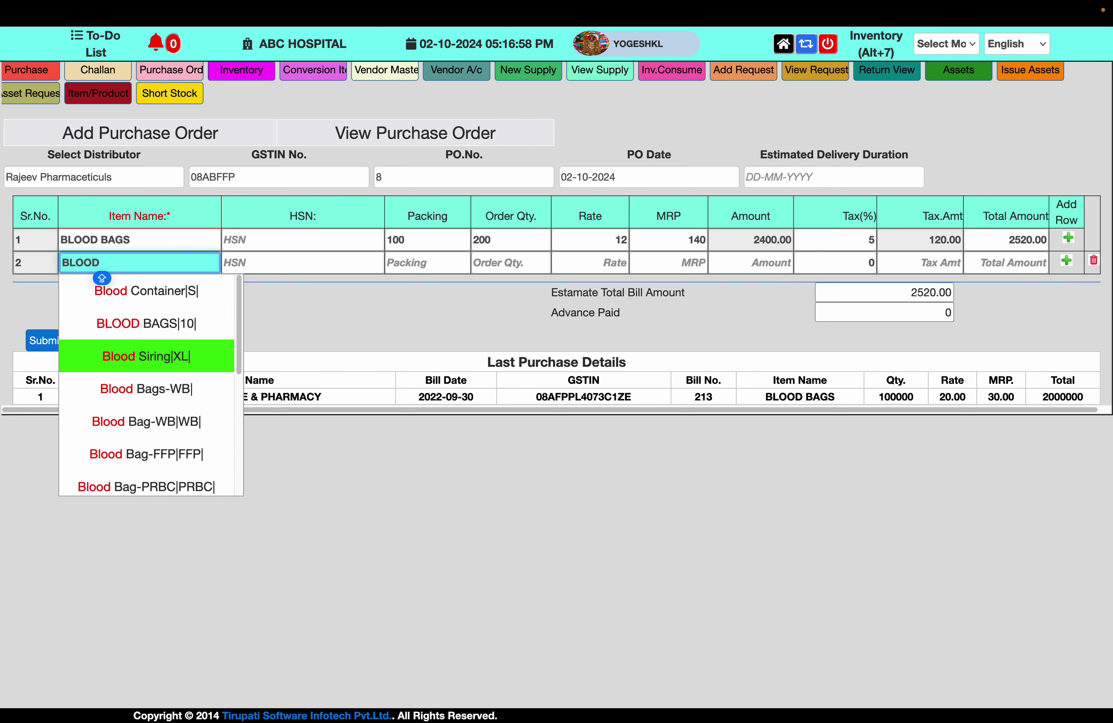
pyautogui.write(' TEST KIT')
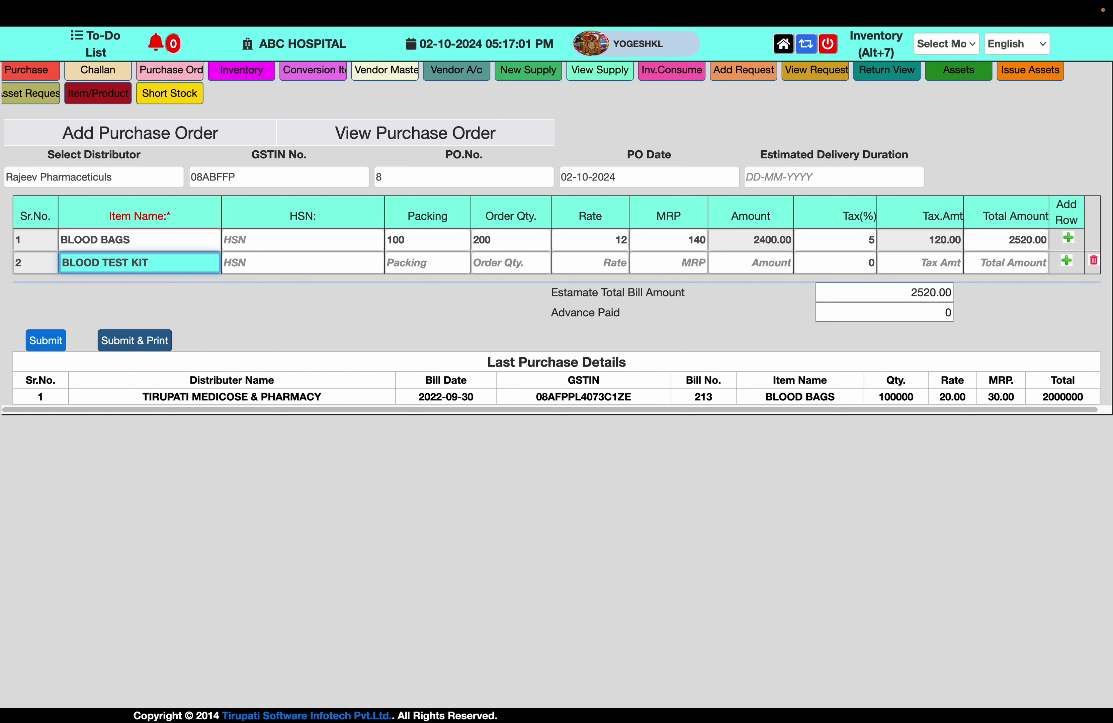
pyautogui.press('Tab')
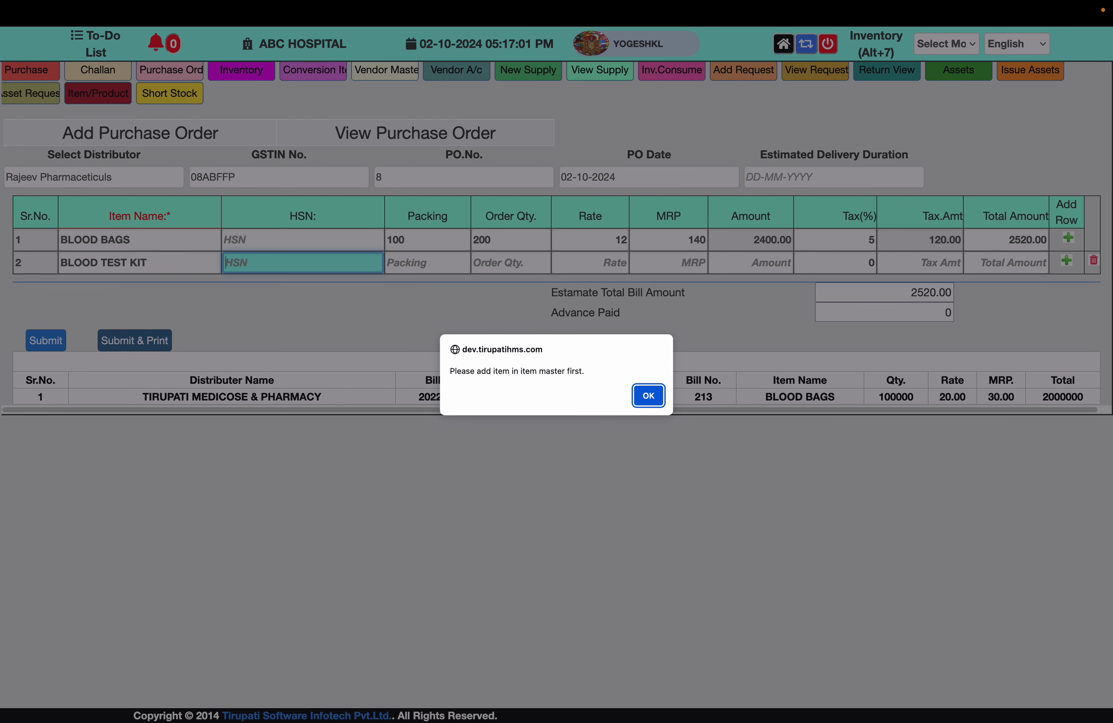
pyautogui.press('Return')
pyautogui.press('Tab')
pyautogui.write('10')
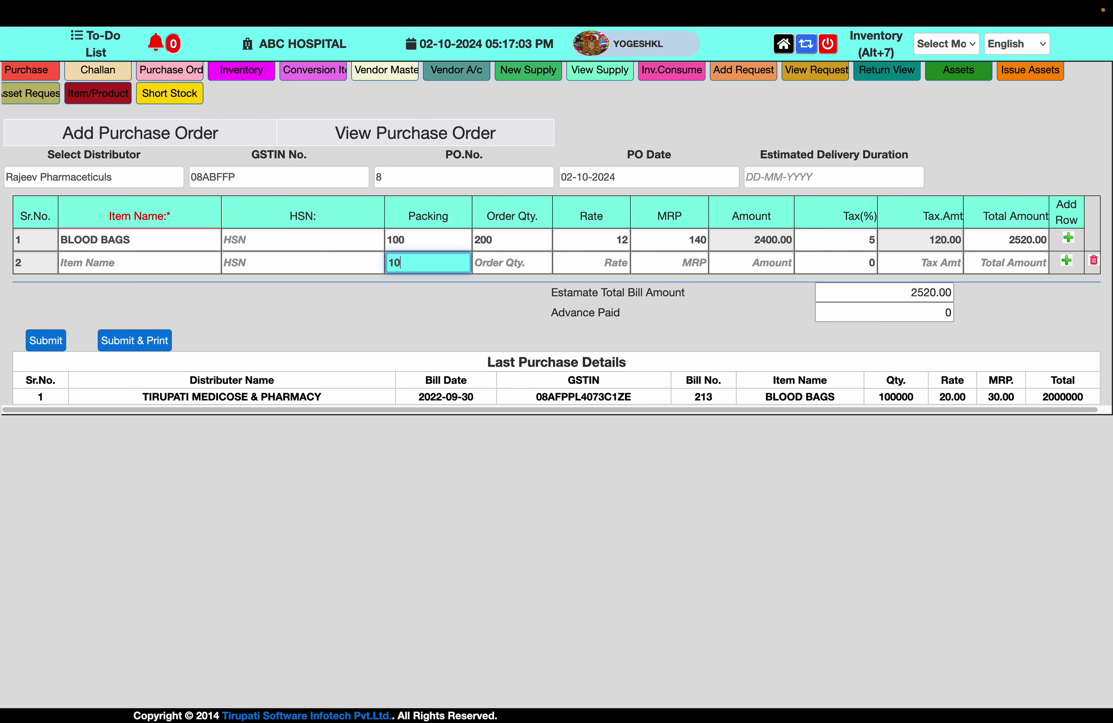
pyautogui.press('Tab')
pyautogui.write('500')
pyautogui.press('Tab')
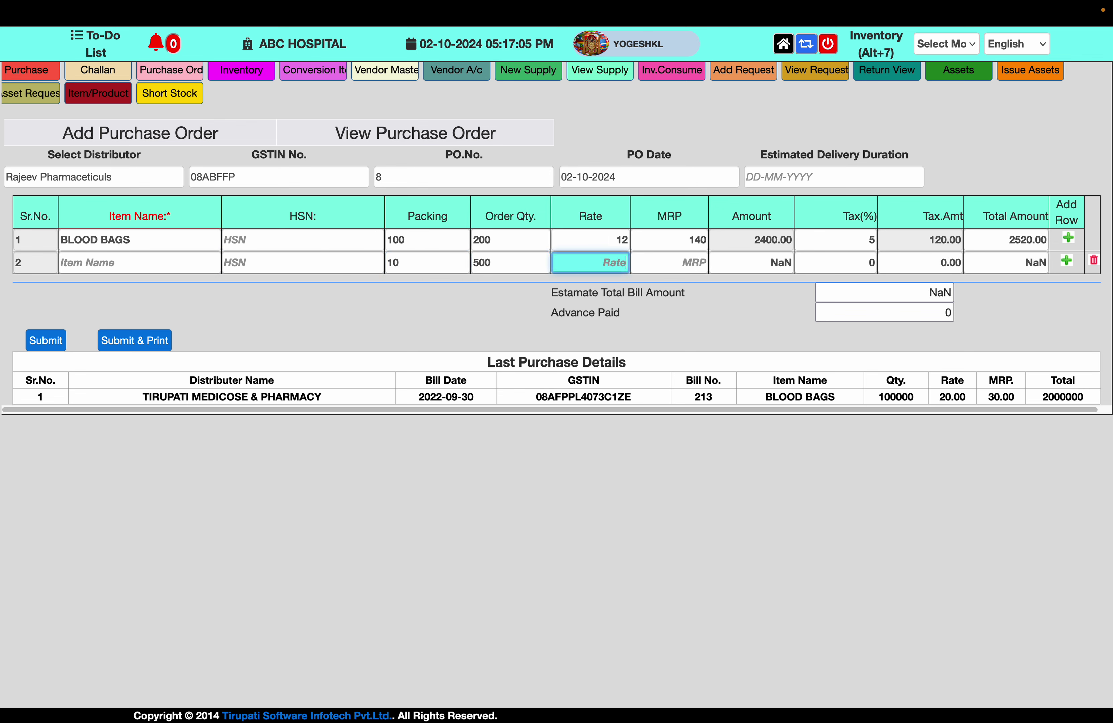
pyautogui.write('5')
pyautogui.press('Tab')
pyautogui.write('1')
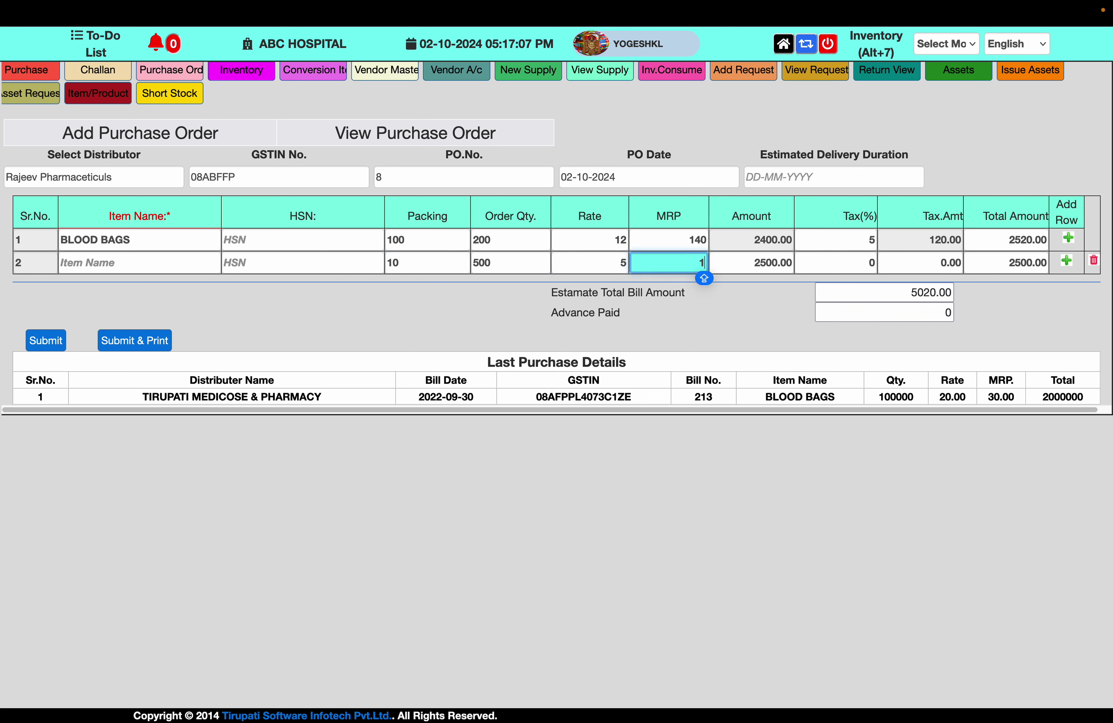
pyautogui.write('5')
pyautogui.press('Tab')
pyautogui.press('Tab')
pyautogui.press('Tab')
pyautogui.press('Tab')
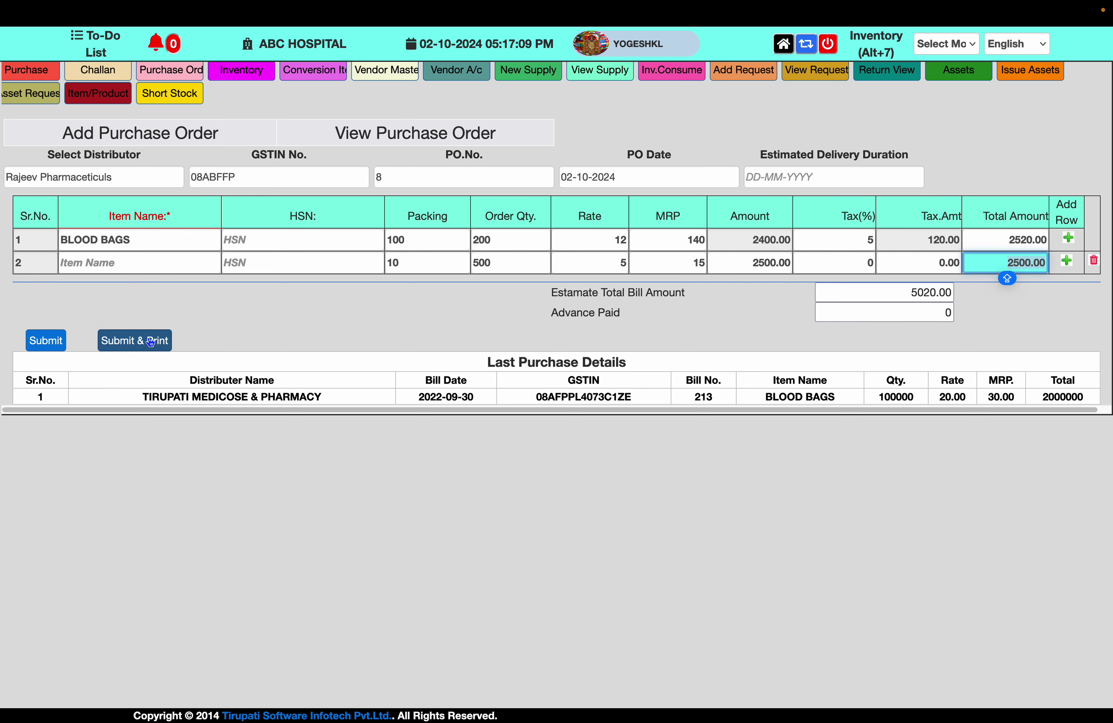
# Complete the item name as BLOOD TEST KIT, submit and print the order, then close the printout
pyautogui.click(150, 342)
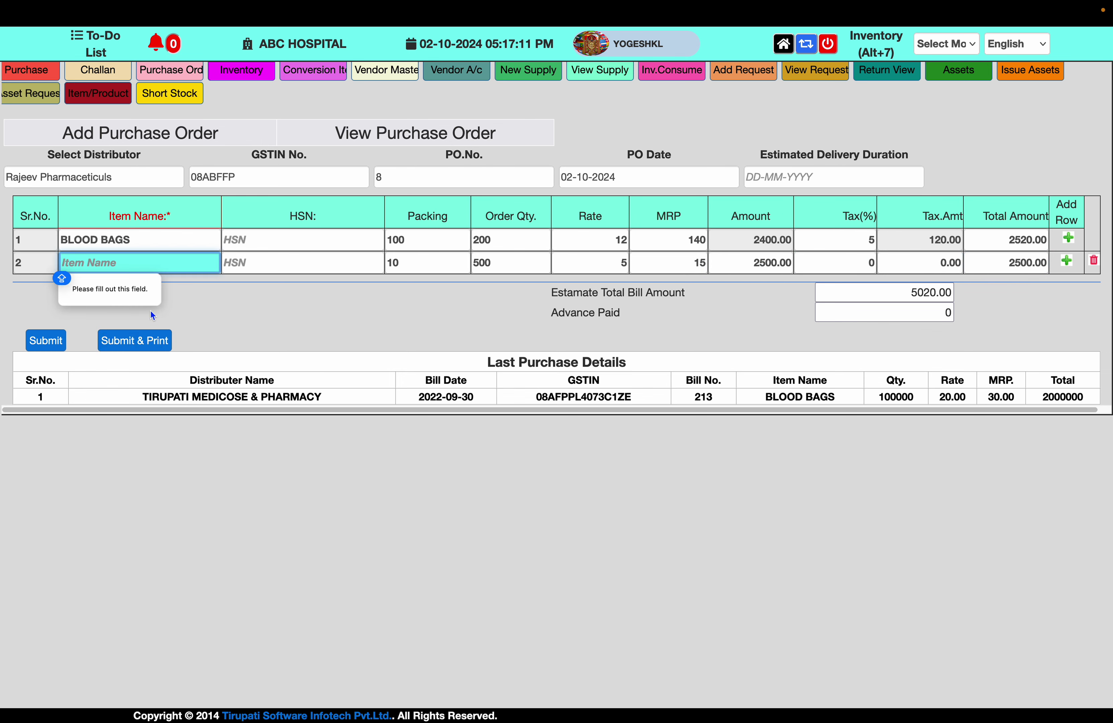
pyautogui.write('BED')
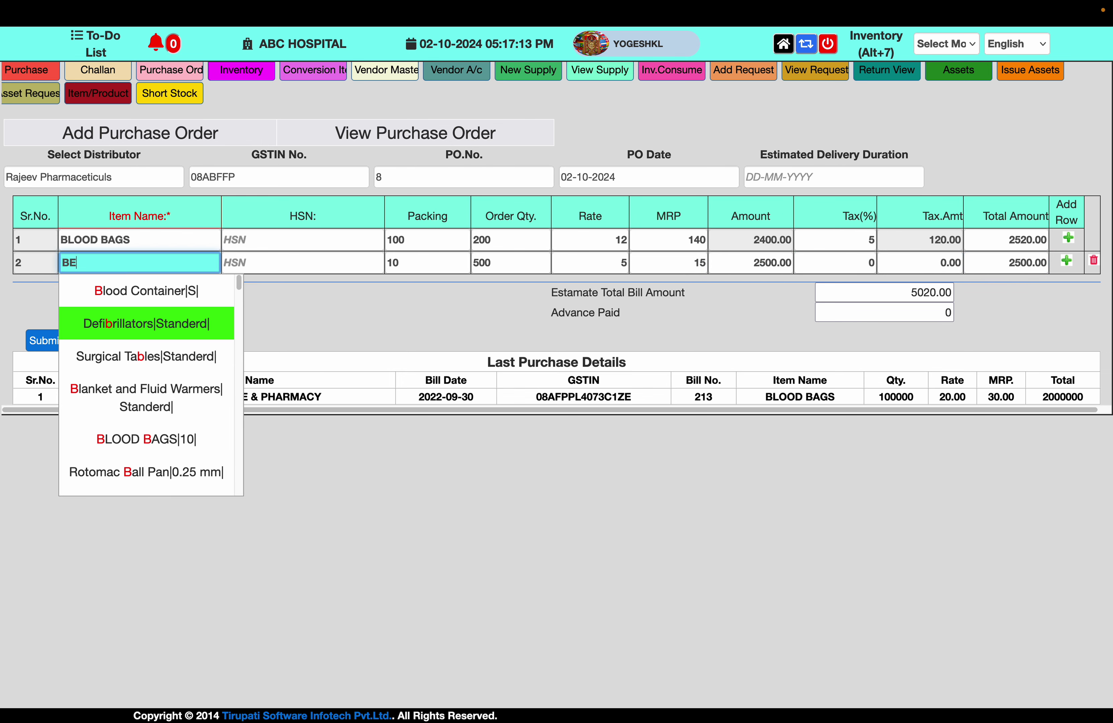
pyautogui.press('BackSpace')
pyautogui.press('BackSpace')
pyautogui.write('LOOD TEST KIT')
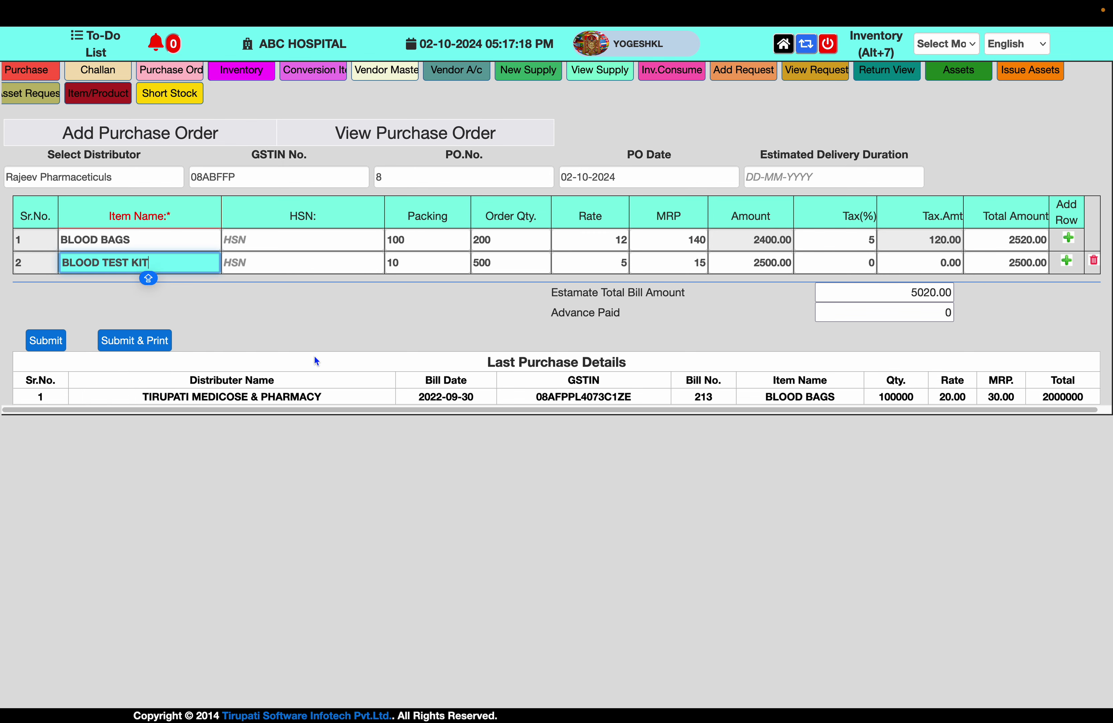
pyautogui.click(126, 347)
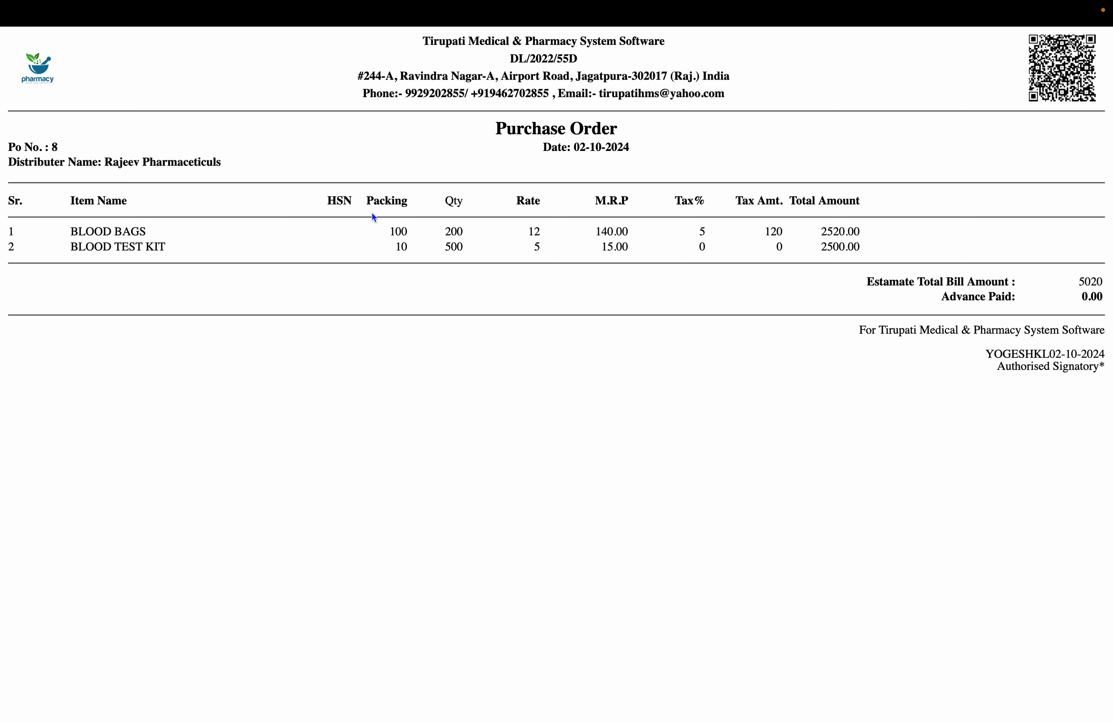
pyautogui.moveTo(366, 9)
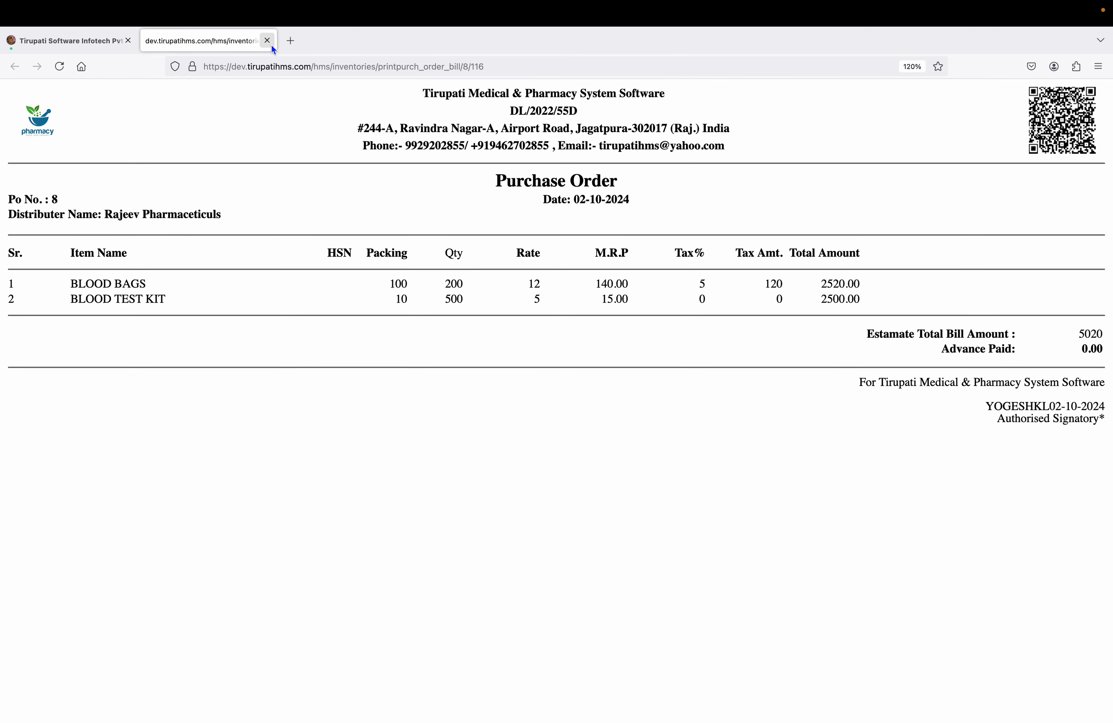
pyautogui.click(269, 42)
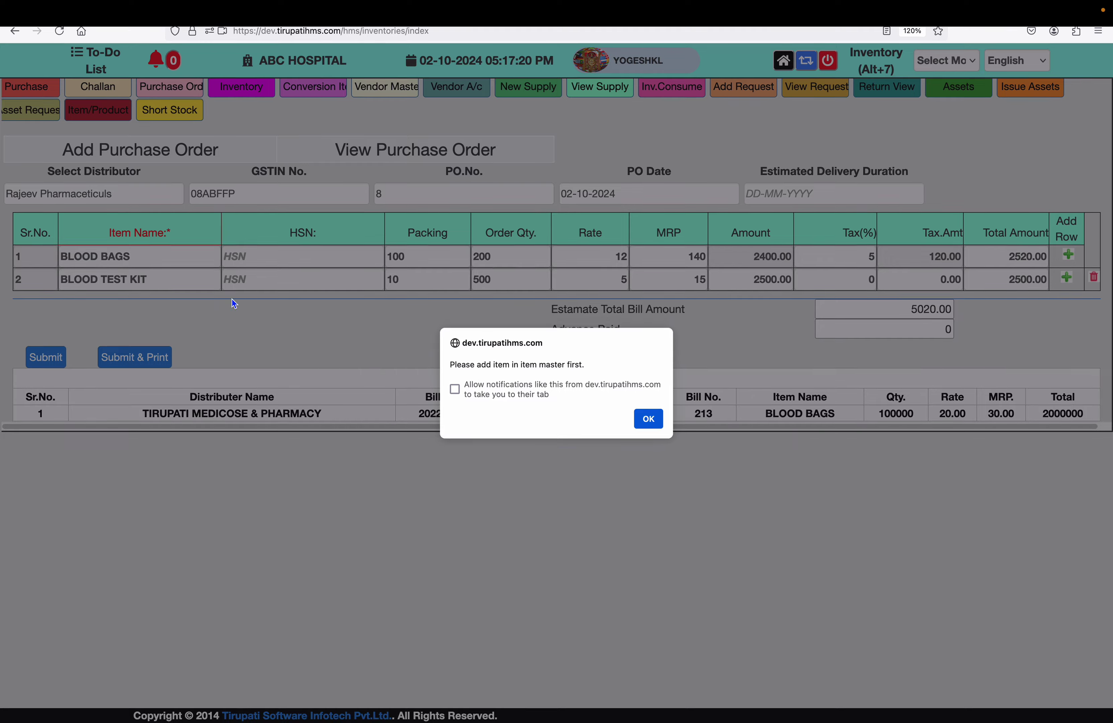
# Dismiss the item-master warning, pick Rajeev Pharmaceticuls on the Purchase form, then switch to New Supply
pyautogui.click(657, 417)
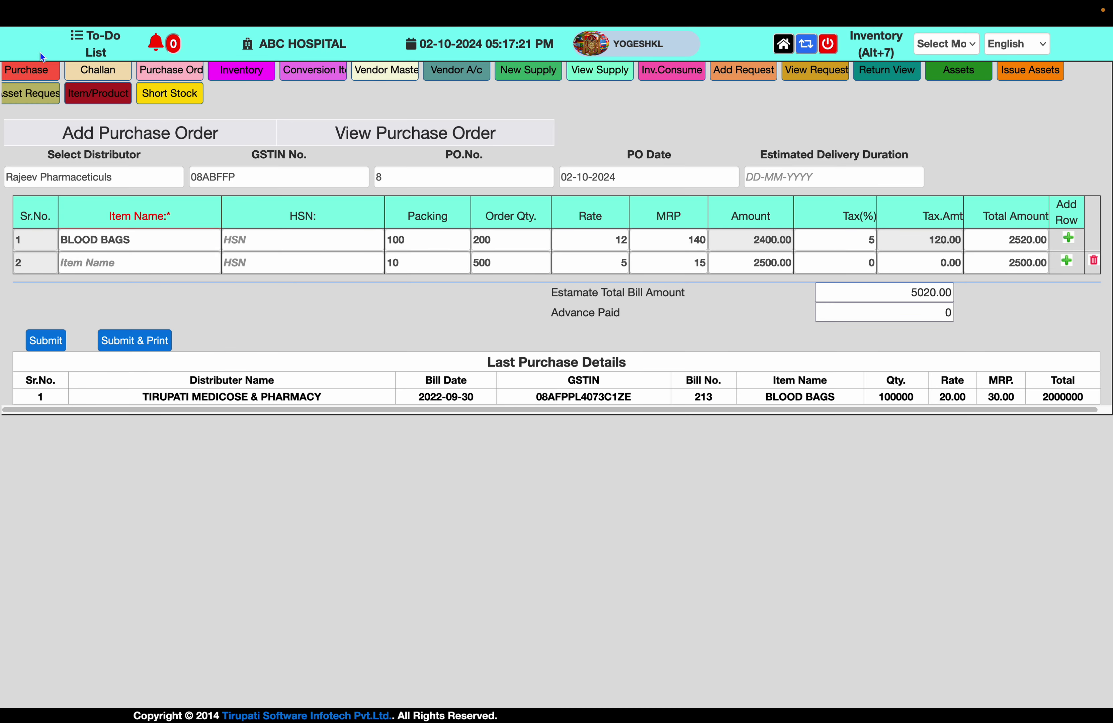
pyautogui.click(22, 71)
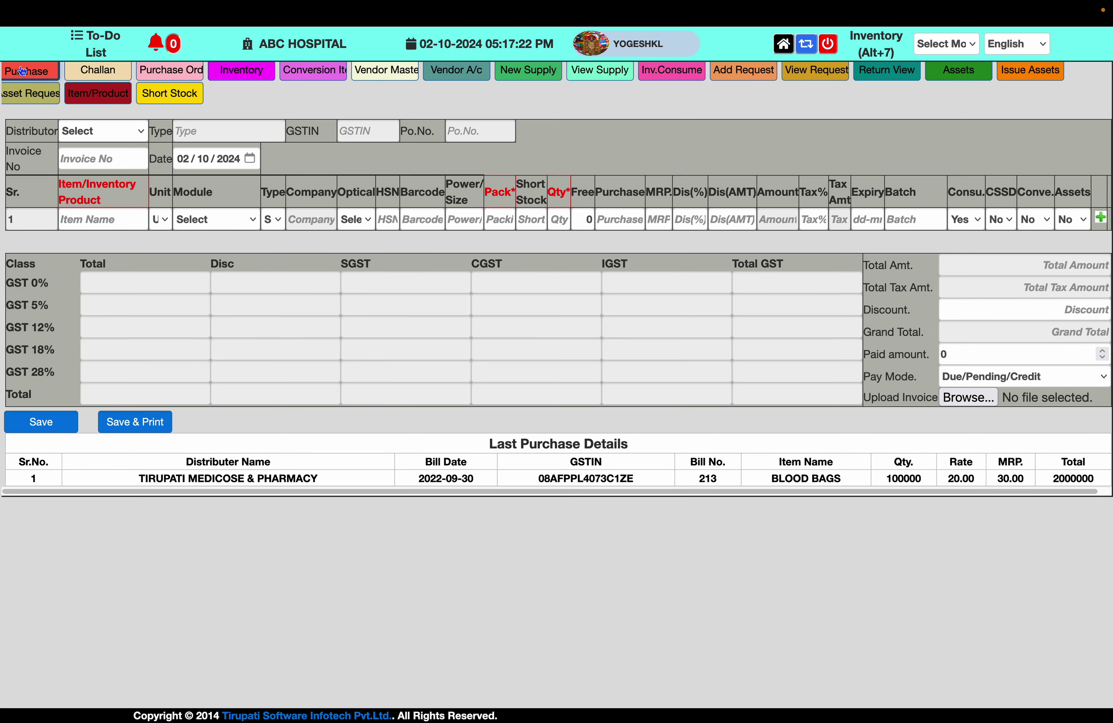
pyautogui.click(117, 132)
pyautogui.click(123, 160)
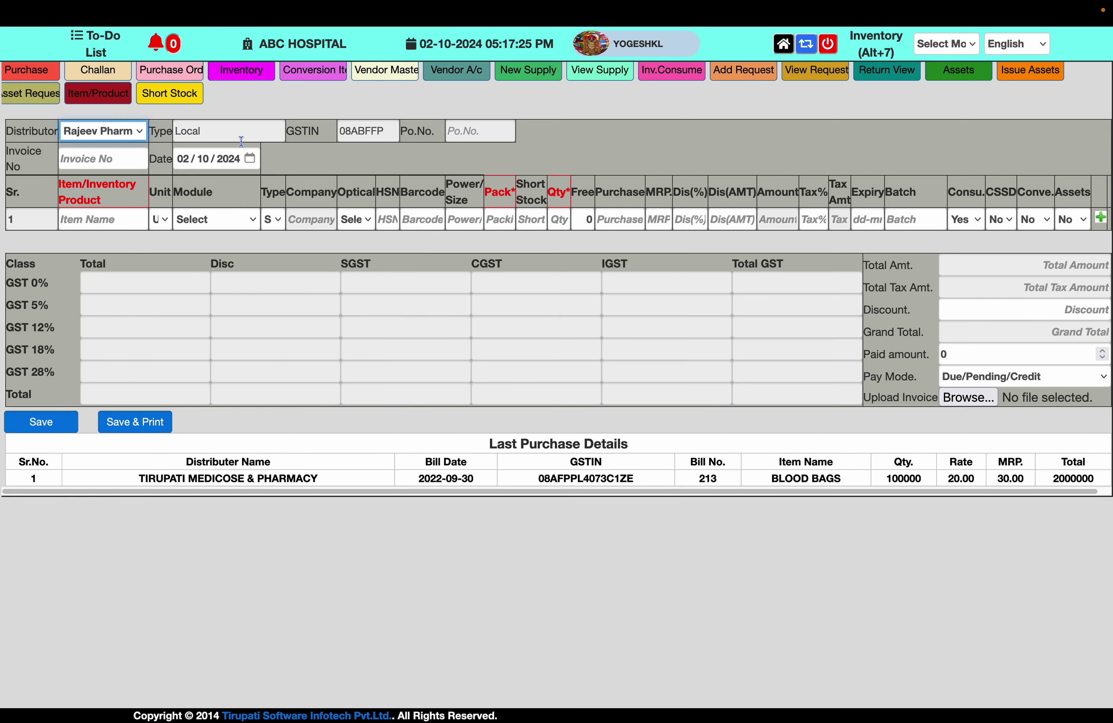
pyautogui.click(479, 130)
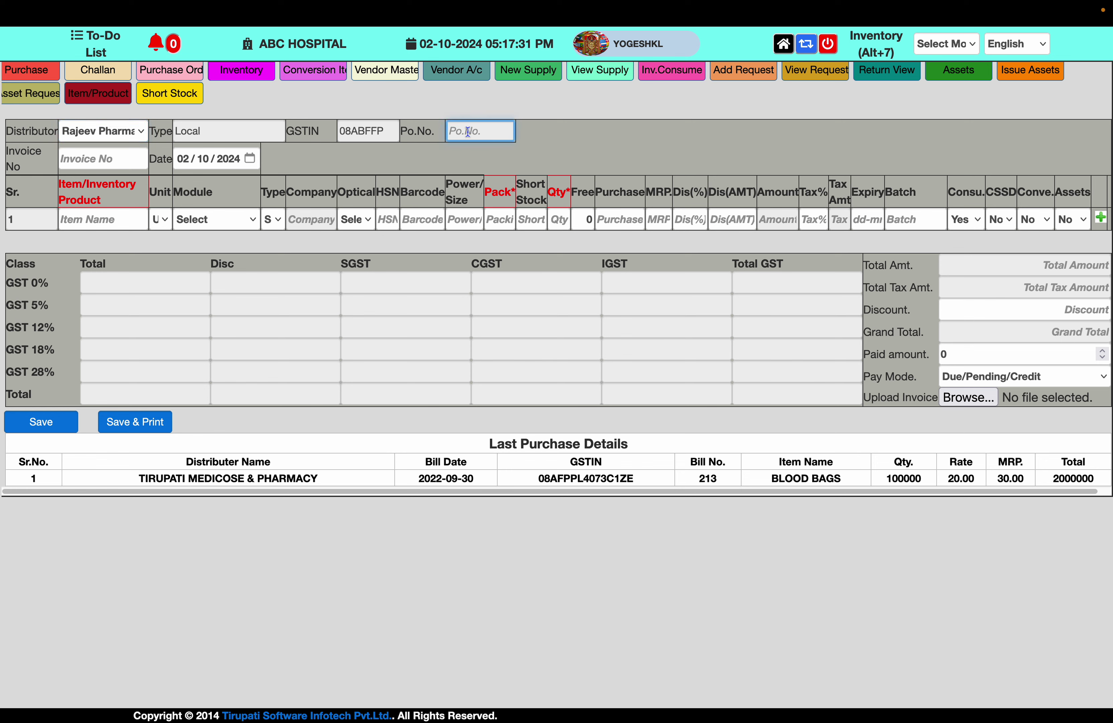
pyautogui.press('Tab')
pyautogui.write('A')
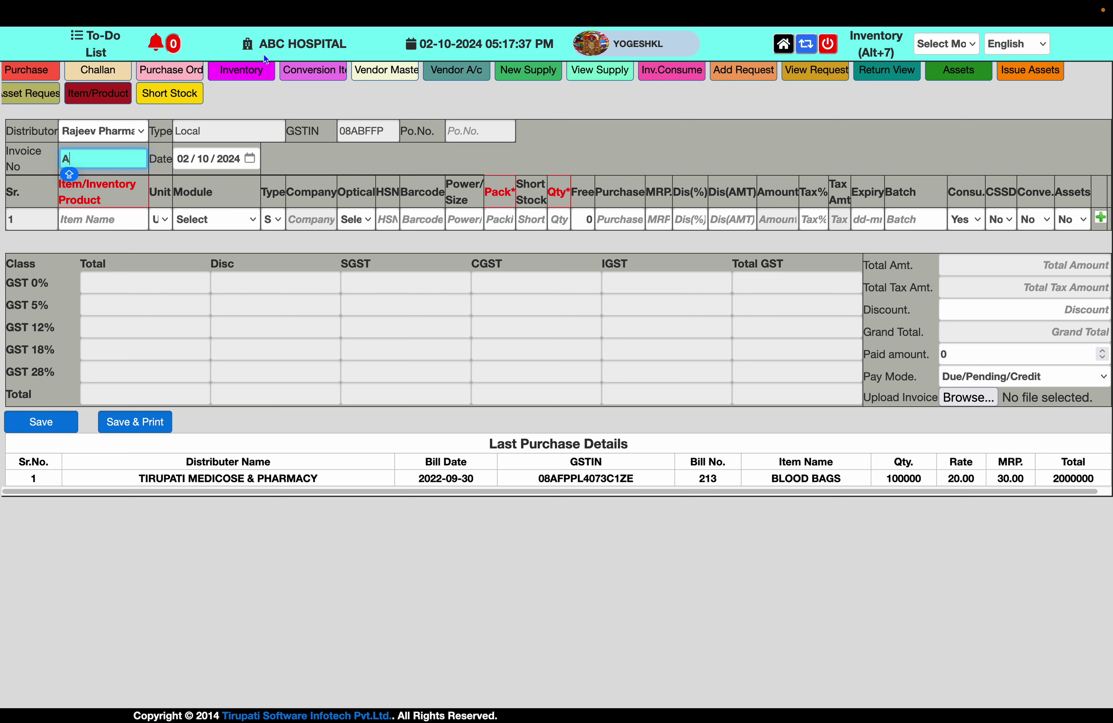
pyautogui.click(538, 71)
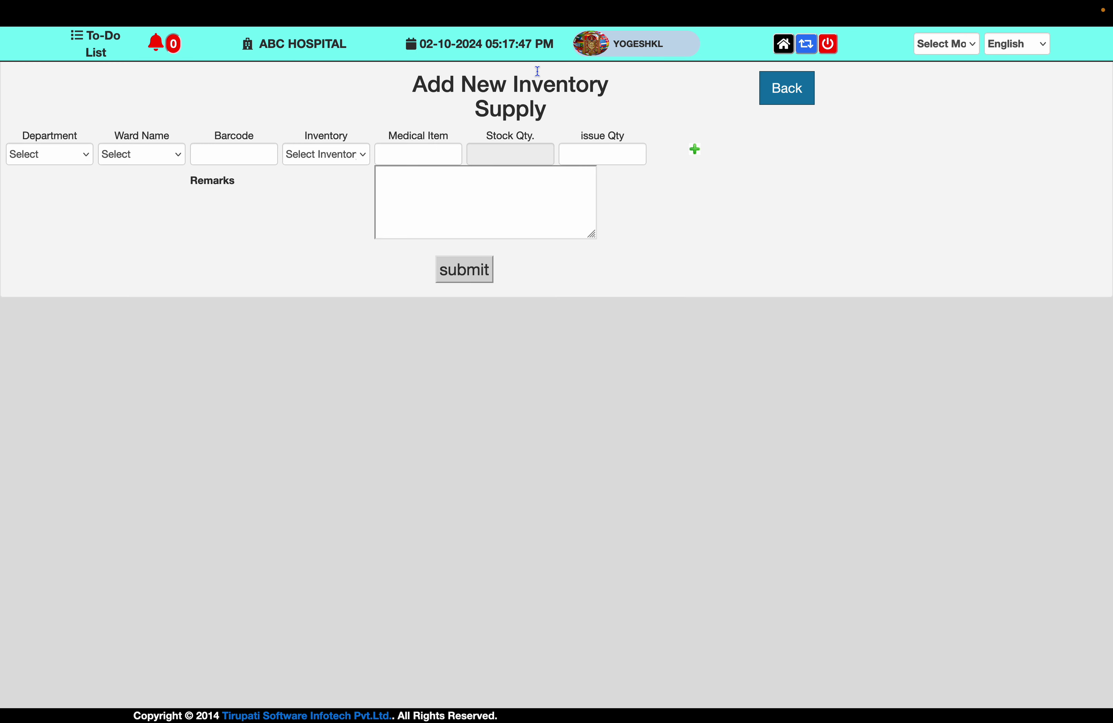
# Set the supply's department to Blood Bank and clear the barcode field
pyautogui.click(308, 162)
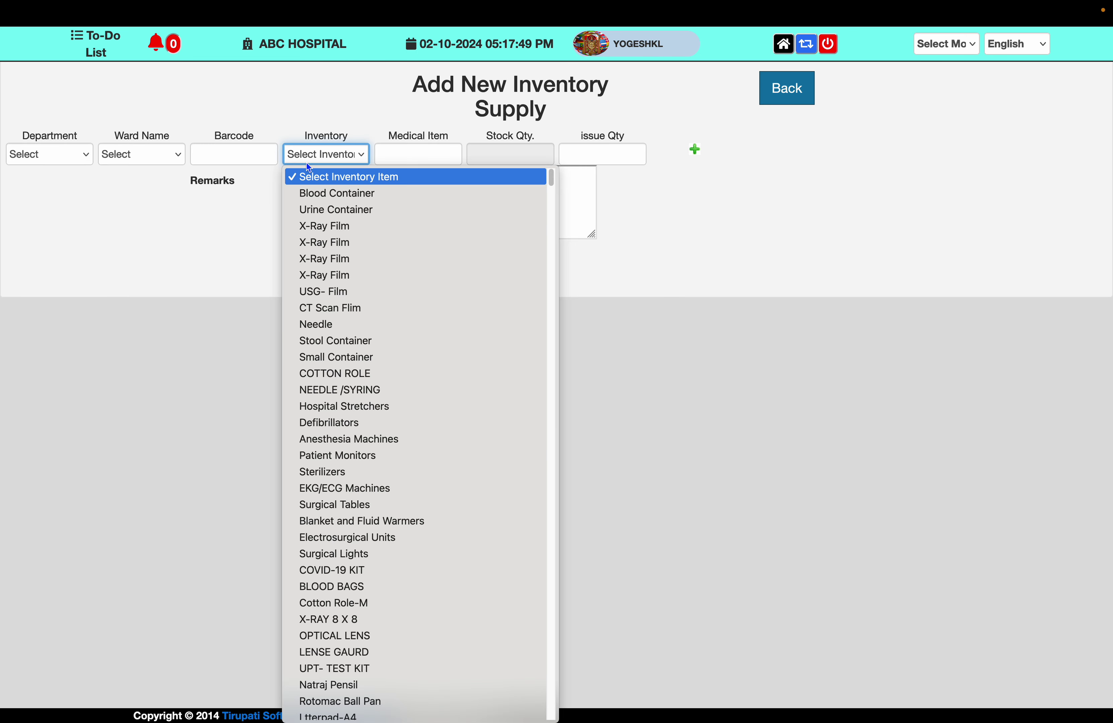
pyautogui.click(45, 152)
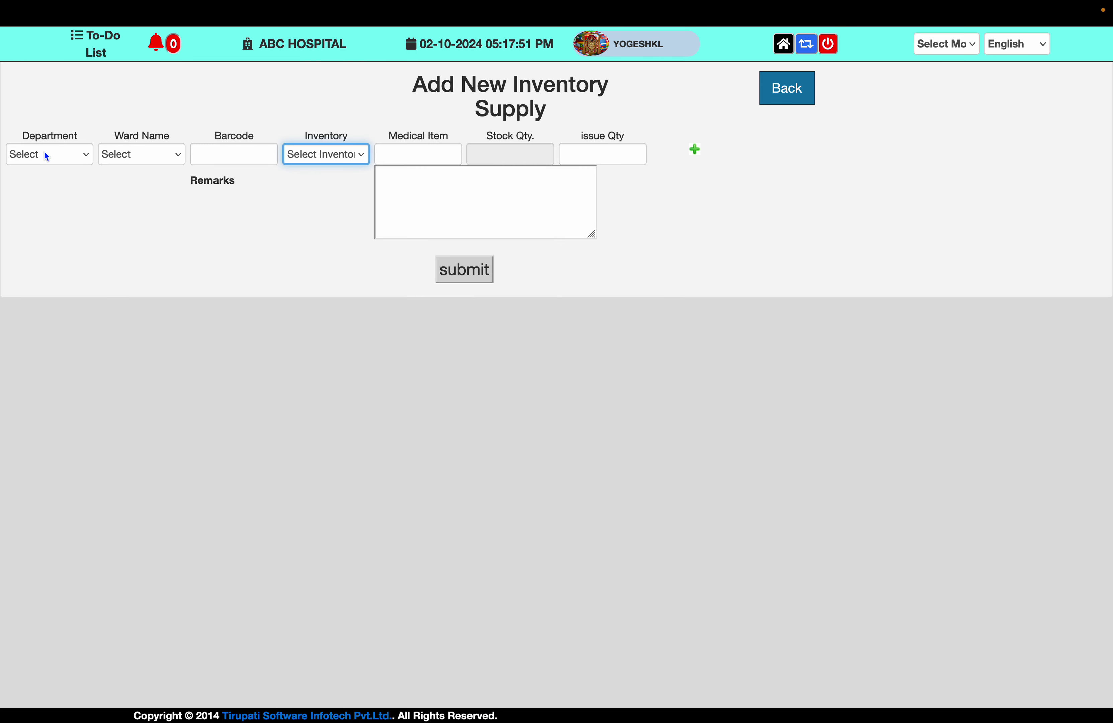
pyautogui.click(45, 152)
pyautogui.press('b')
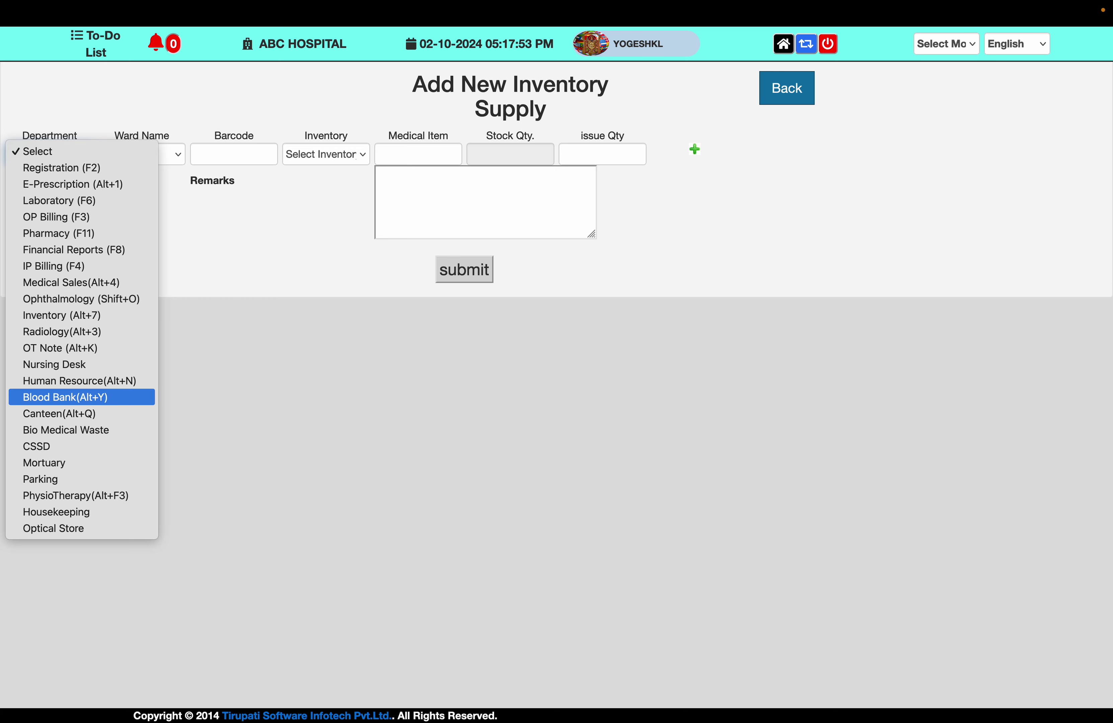
pyautogui.press('Return')
pyautogui.press('Tab')
pyautogui.press('Tab')
pyautogui.press('capslock')
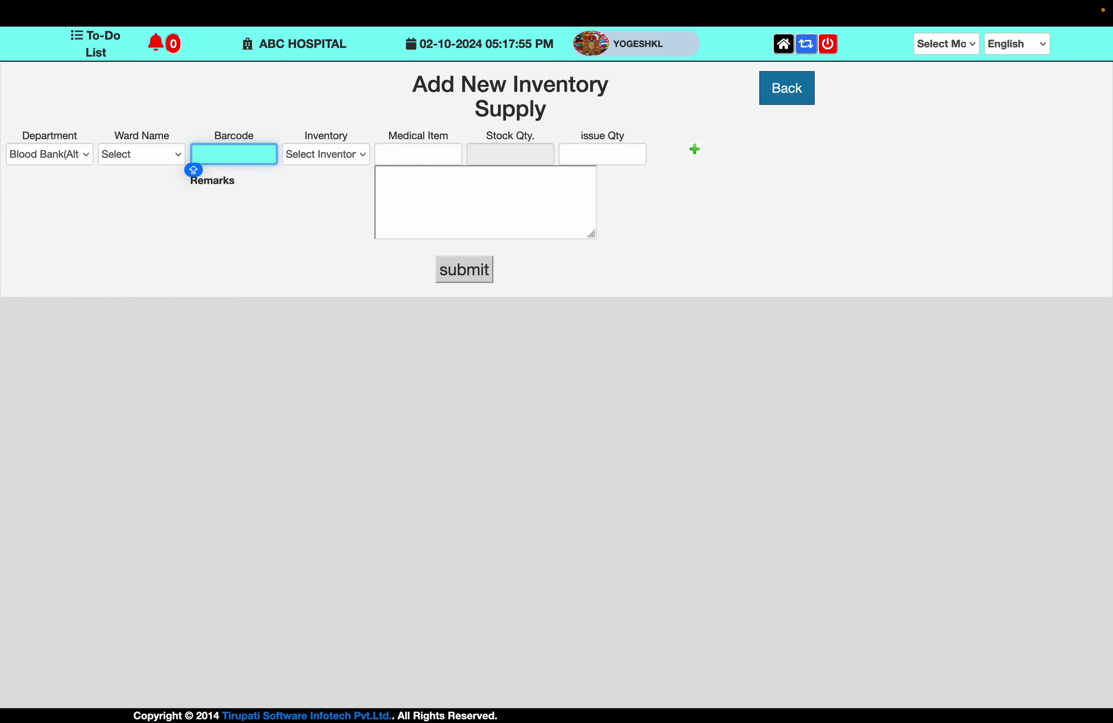
pyautogui.write('BA')
pyautogui.press('BackSpace')
pyautogui.press('BackSpace')
pyautogui.press('BackSpace')
pyautogui.press('capslock')
# Issue 250 of Blood Container as the first item line
pyautogui.click(332, 159)
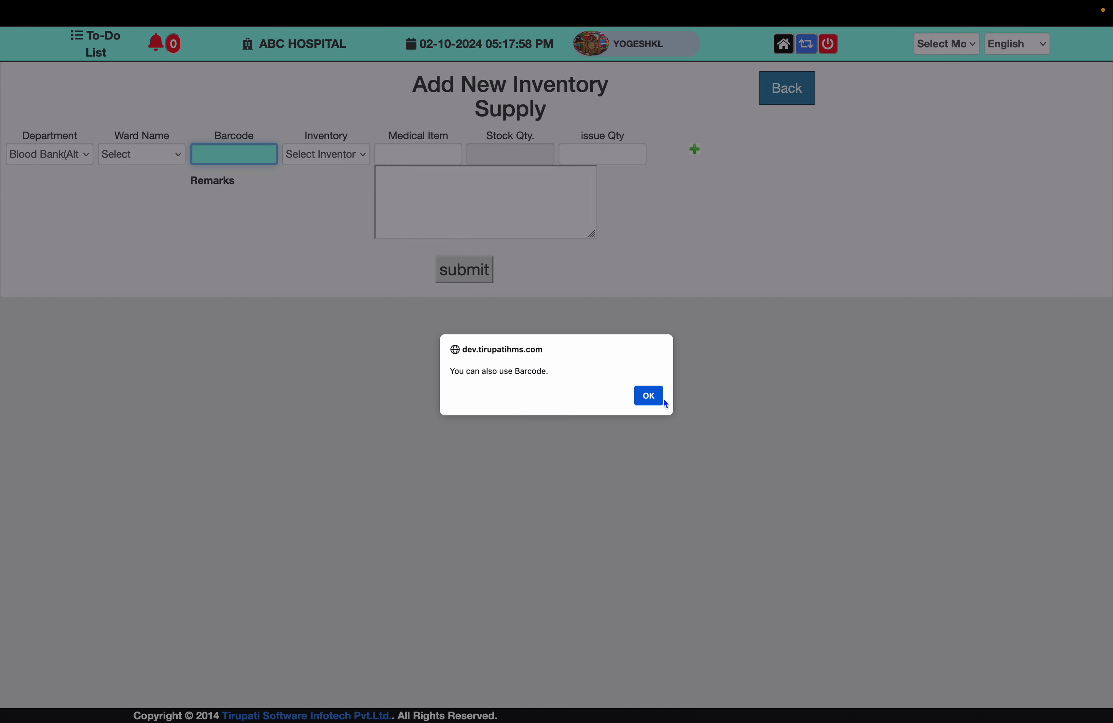
pyautogui.click(650, 398)
pyautogui.click(327, 160)
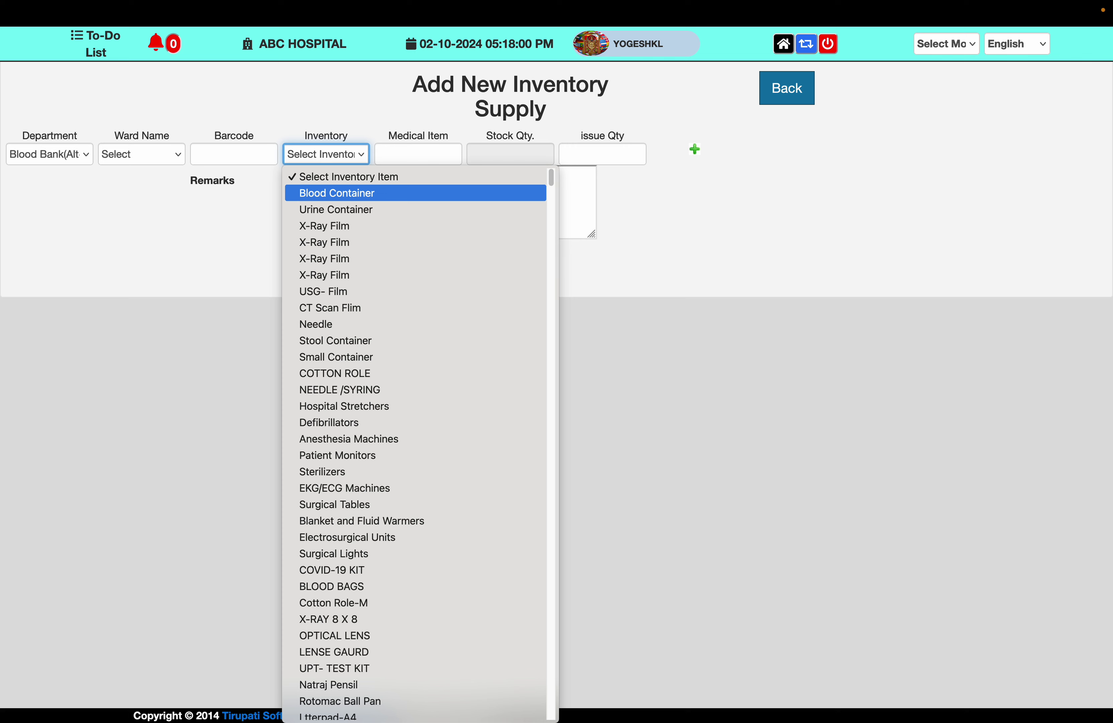
pyautogui.press('Return')
pyautogui.press('Tab')
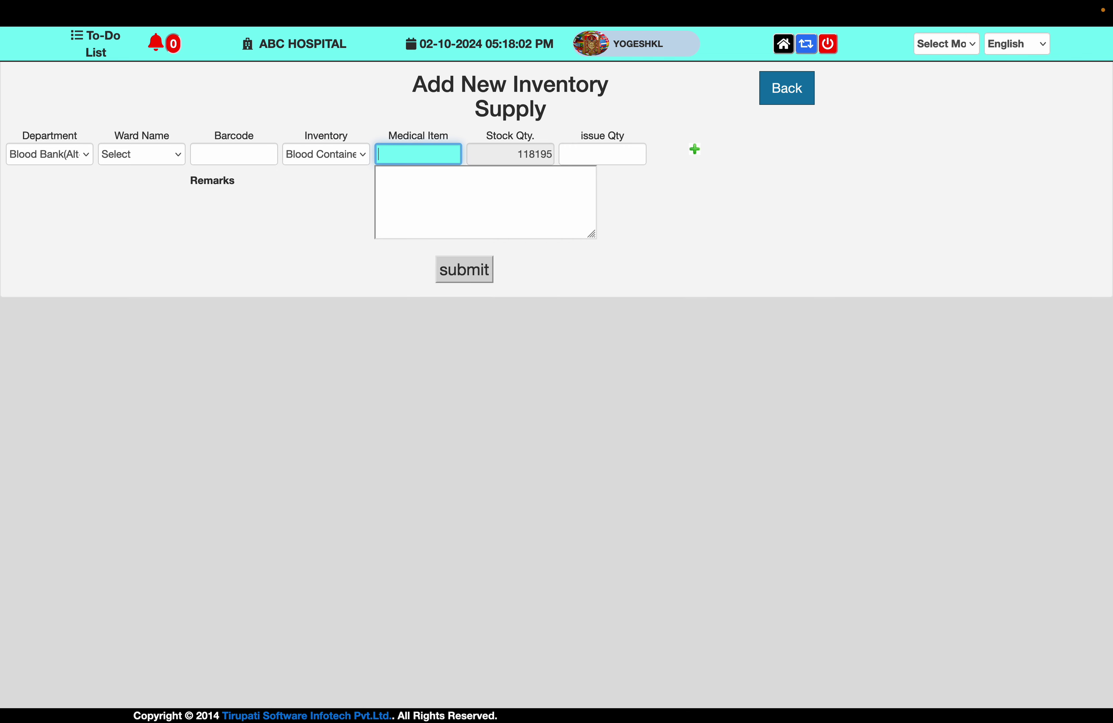
pyautogui.press('Tab')
pyautogui.press('Tab')
pyautogui.write('250')
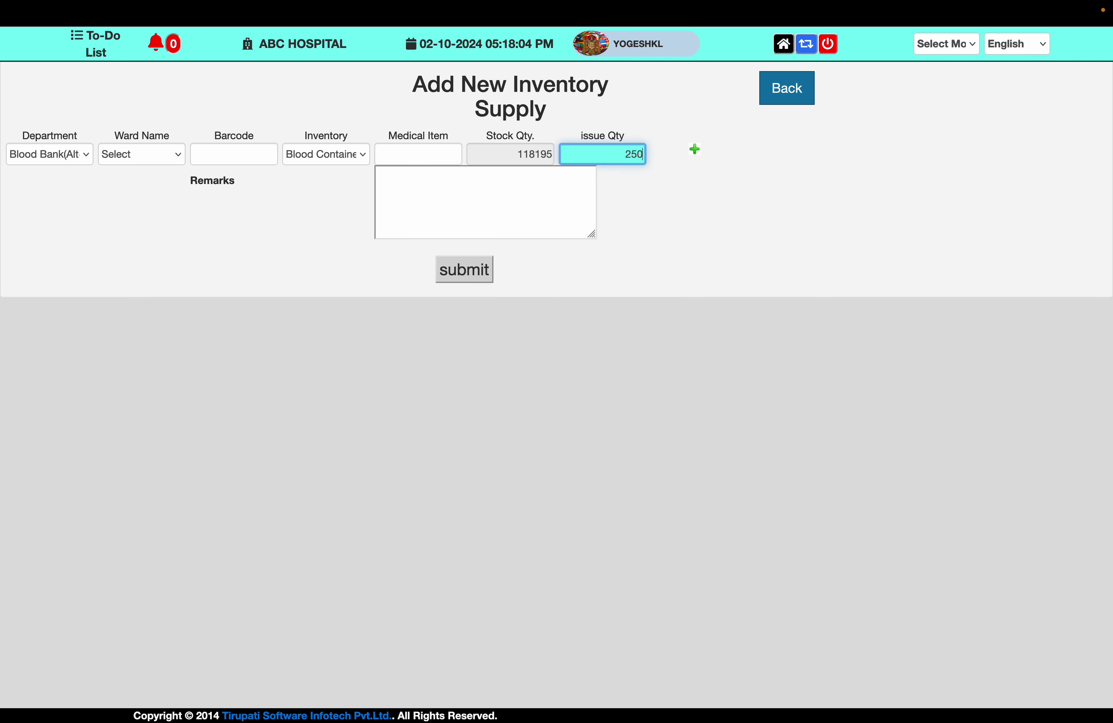
pyautogui.press('Tab')
pyautogui.press('Tab')
# Add a second item row and move to its barcode field
pyautogui.hotkey('shift', 'Tab')
pyautogui.press('Return')
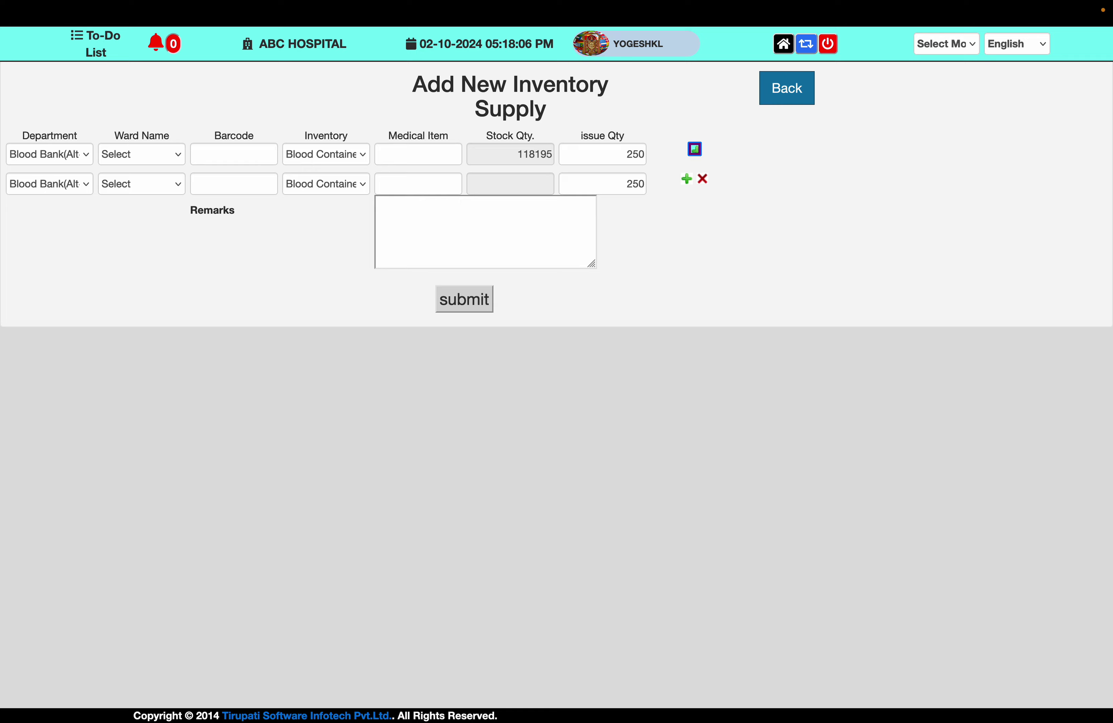
pyautogui.press('Tab')
pyautogui.press('Tab')
pyautogui.press('Tab')
# Choose SENITIZER as the second item and set its issue quantity to 10
pyautogui.click(348, 188)
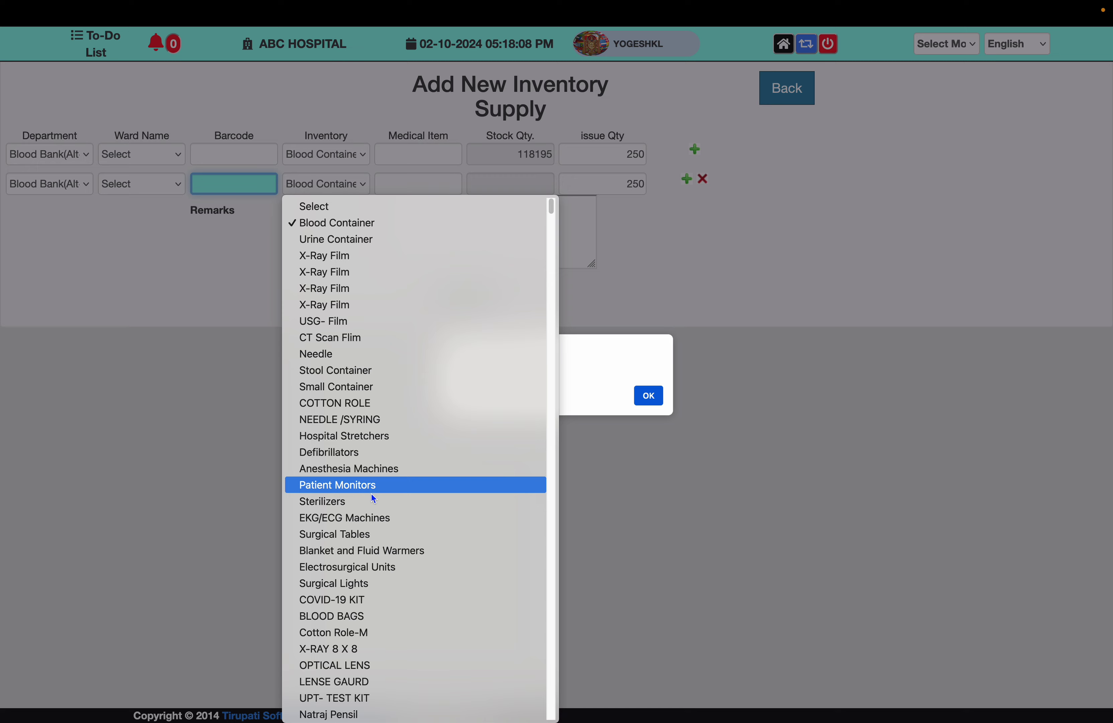
pyautogui.scroll(-3, 366, 515)
pyautogui.scroll(-10, 367, 515)
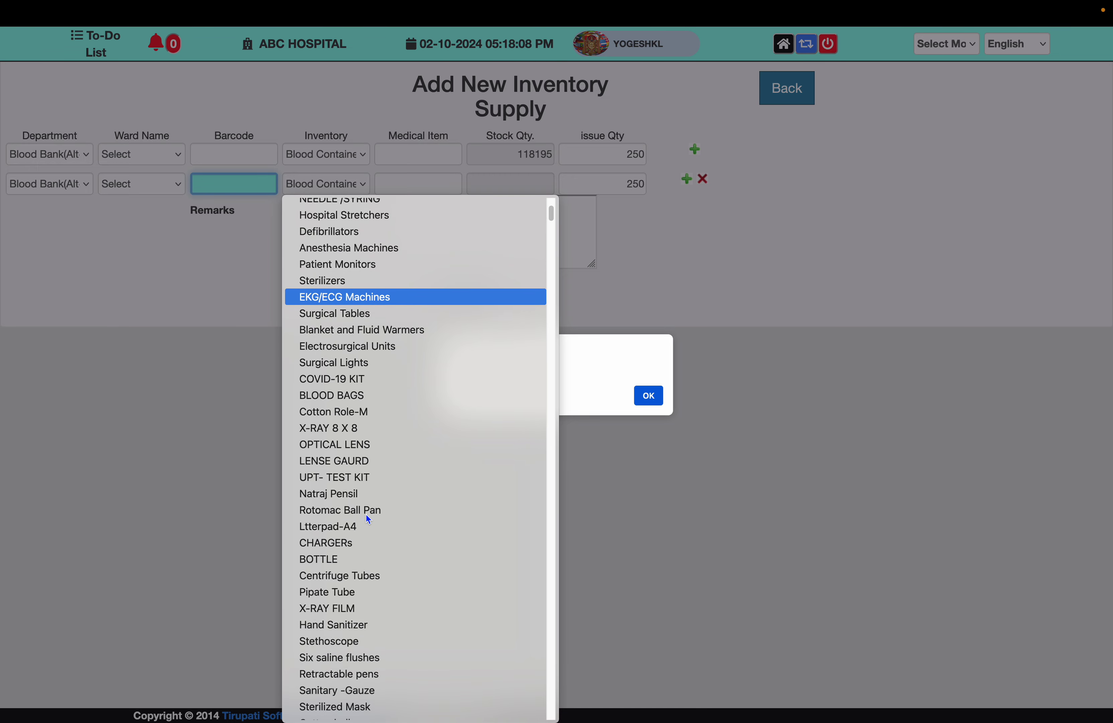
pyautogui.press('Return')
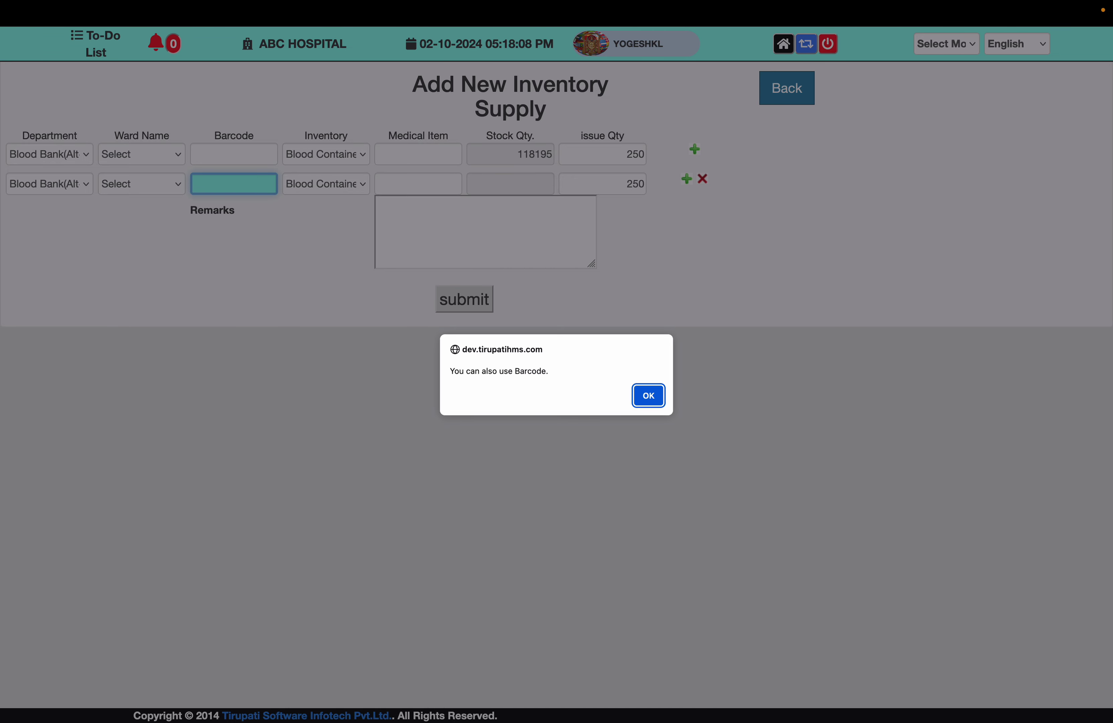
pyautogui.click(650, 397)
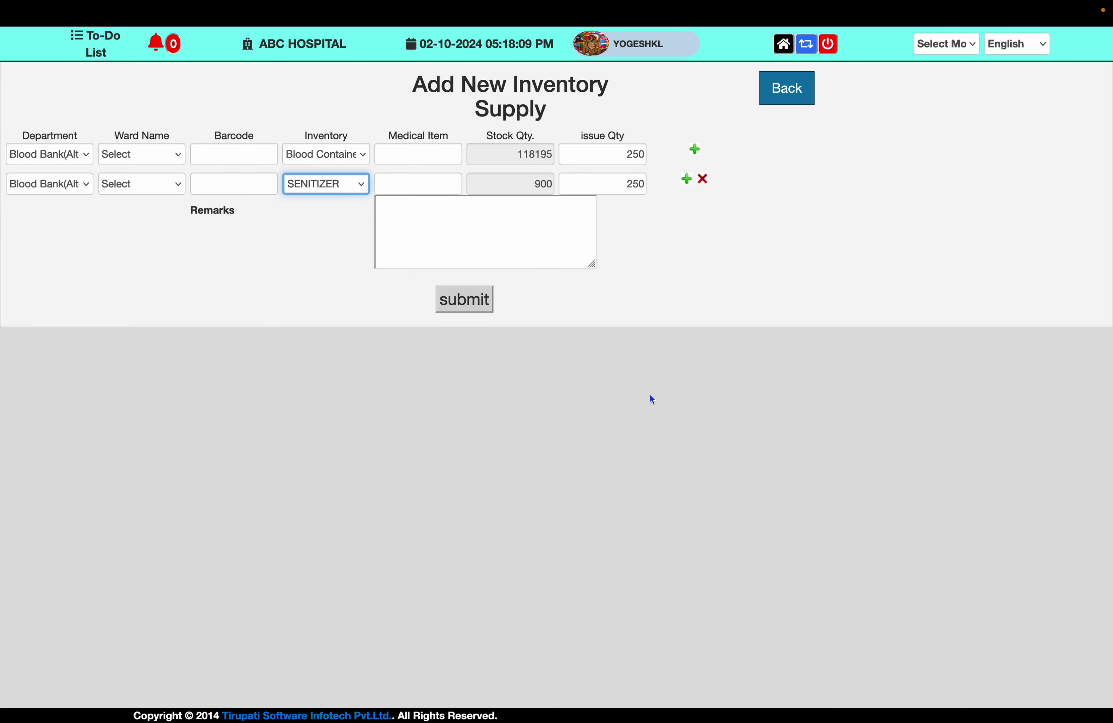
pyautogui.doubleClick(637, 183)
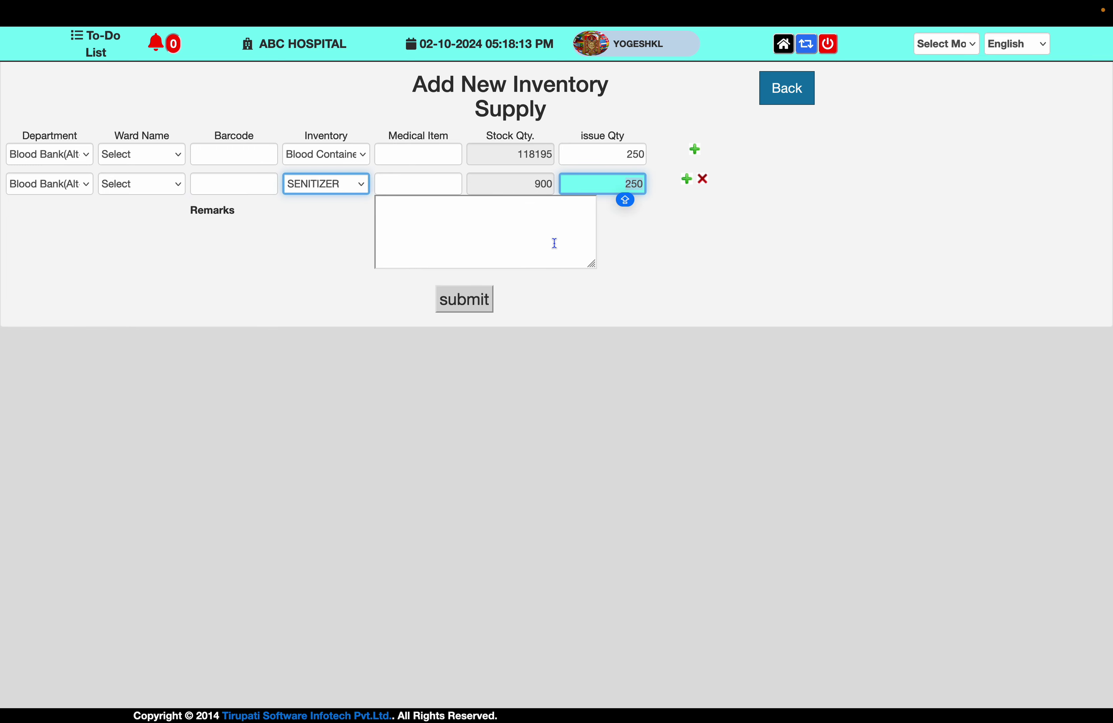
pyautogui.write('5')
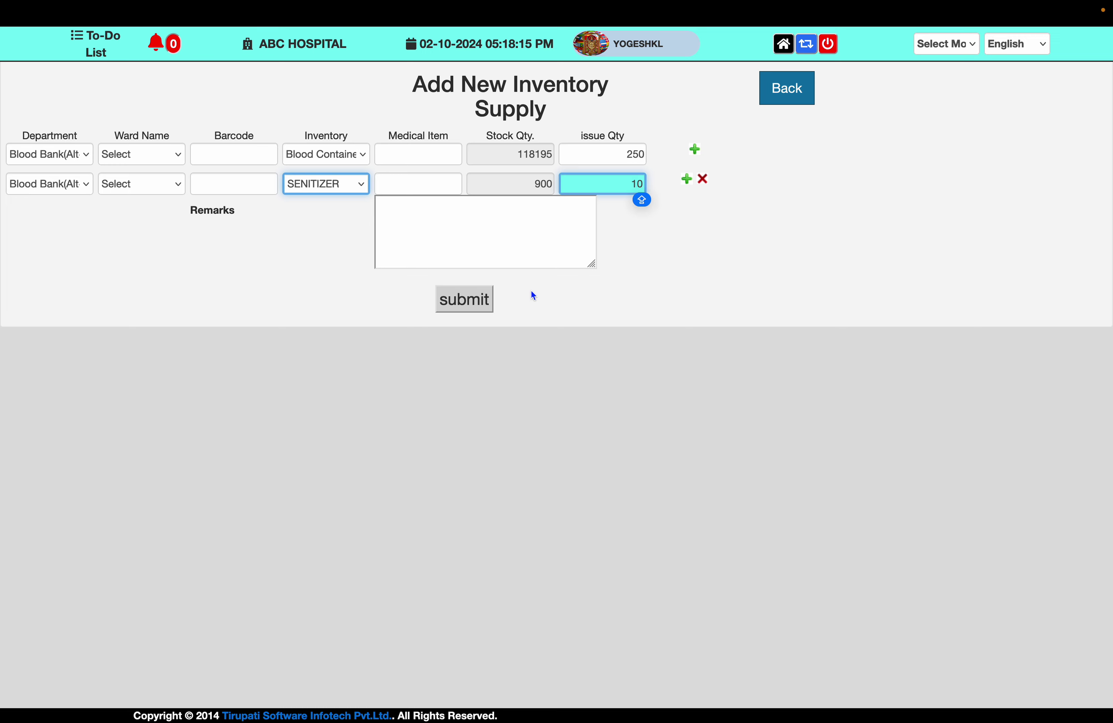
# Add the remark 'FOR INTERNAL USE TO BLOOD BANK' and submit the supply entry
pyautogui.click(468, 244)
pyautogui.write('FOR')
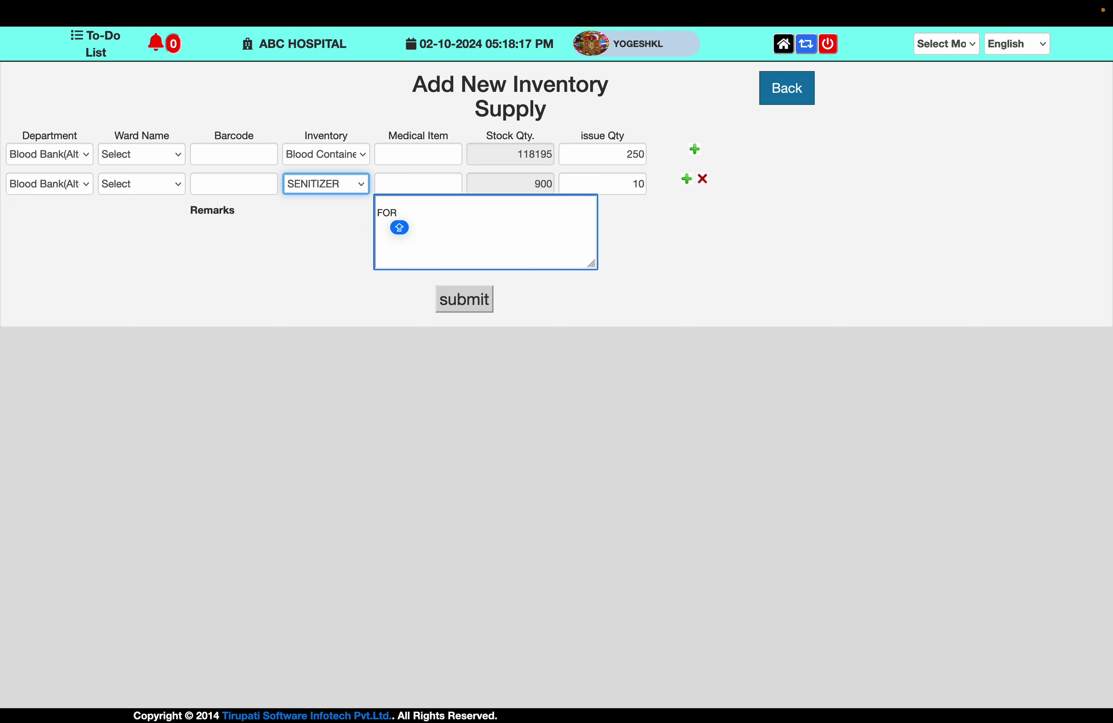
pyautogui.write(' INTERNAL USE ')
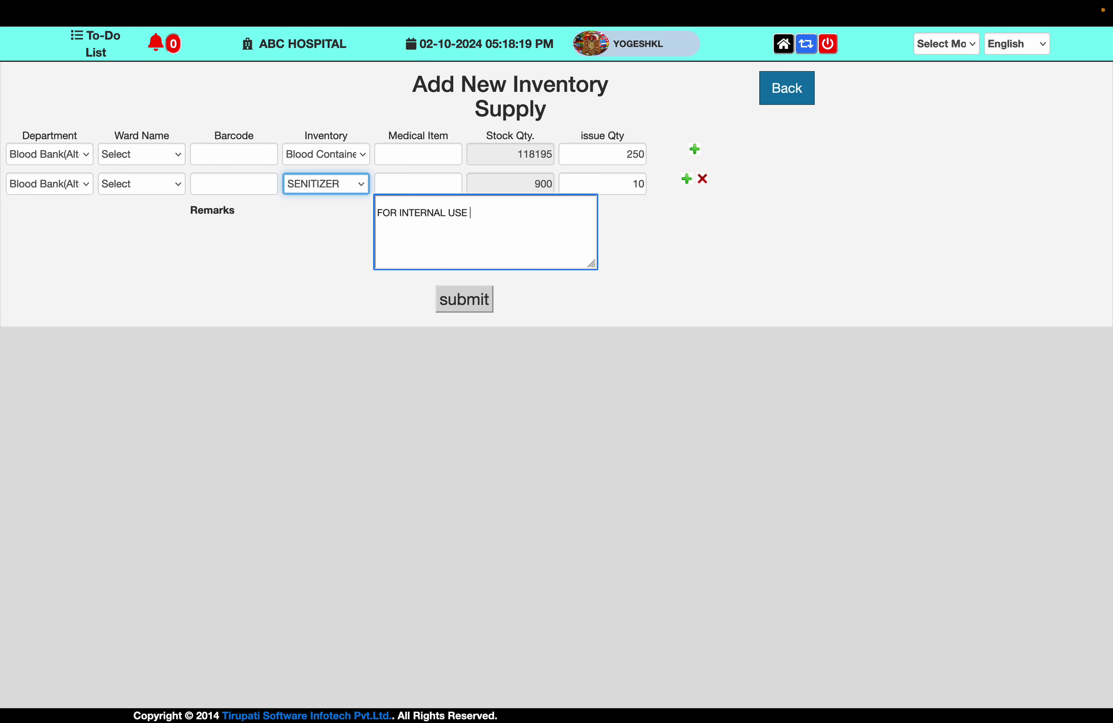
pyautogui.write('TO BLOOD BANK')
pyautogui.click(474, 306)
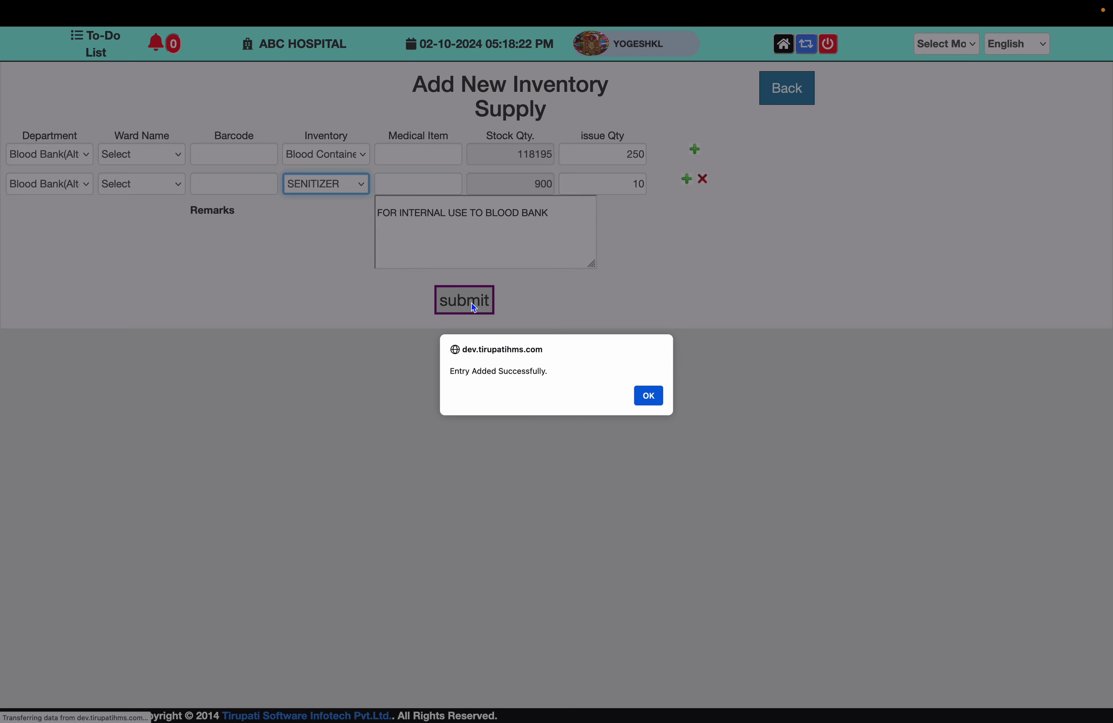
pyautogui.press('Return')
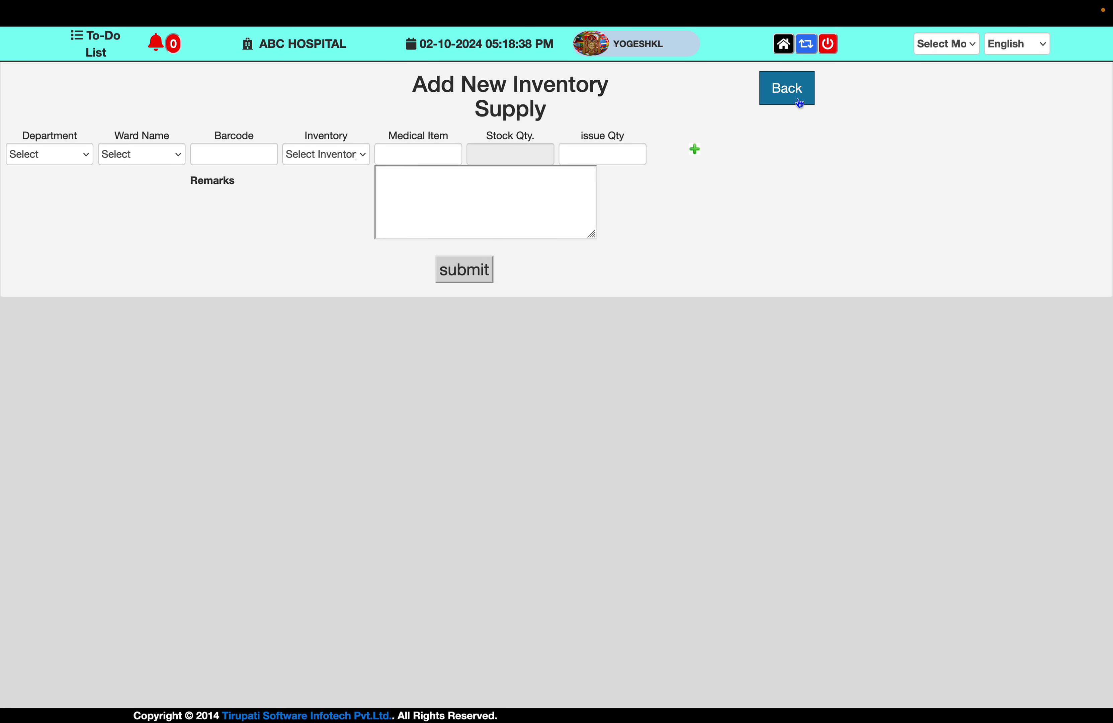
# Go back from the supply form to the Home module grid and scroll through the modules
pyautogui.click(800, 101)
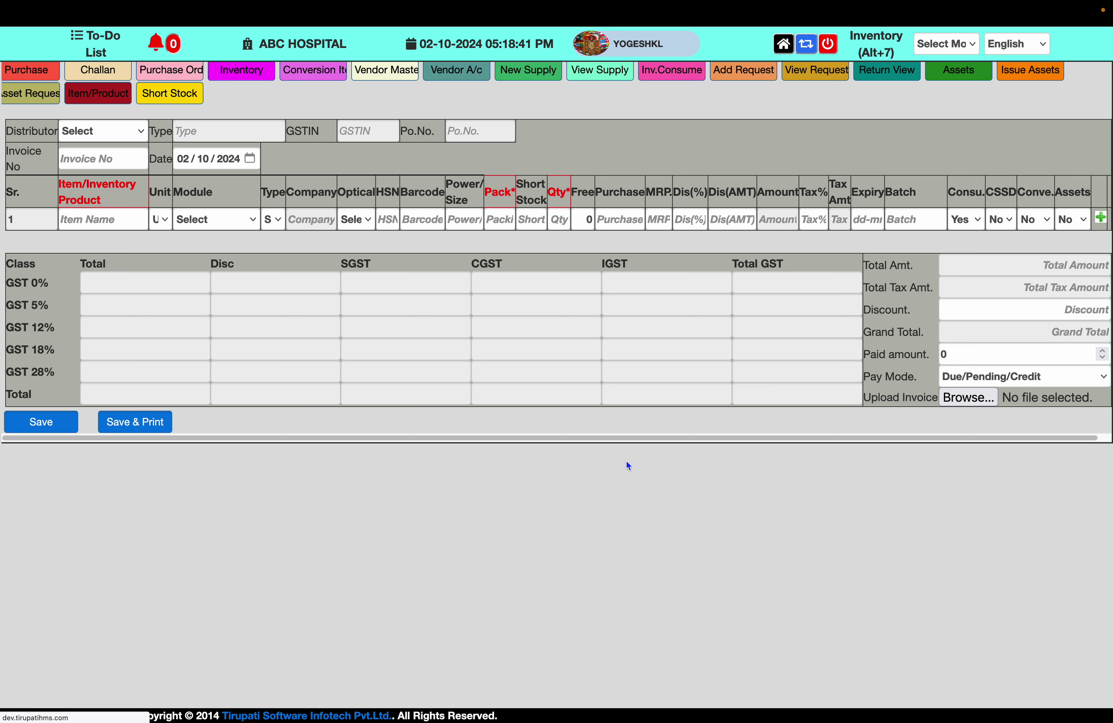
pyautogui.click(784, 43)
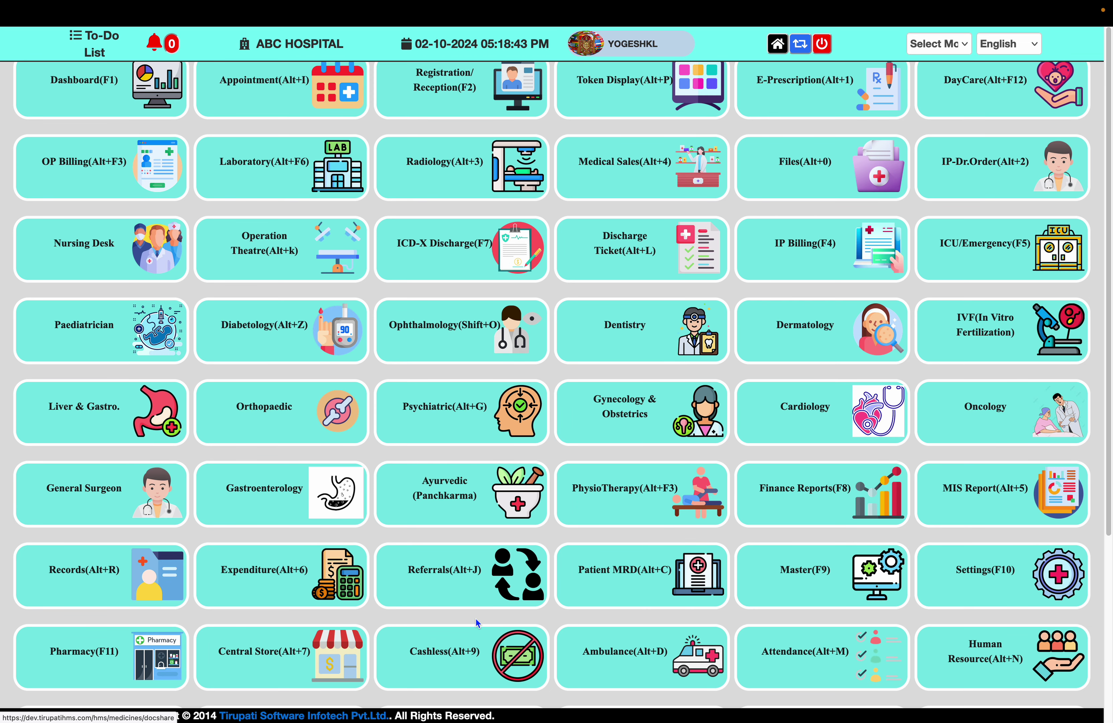
pyautogui.scroll(-3, 476, 619)
pyautogui.scroll(-2, 476, 619)
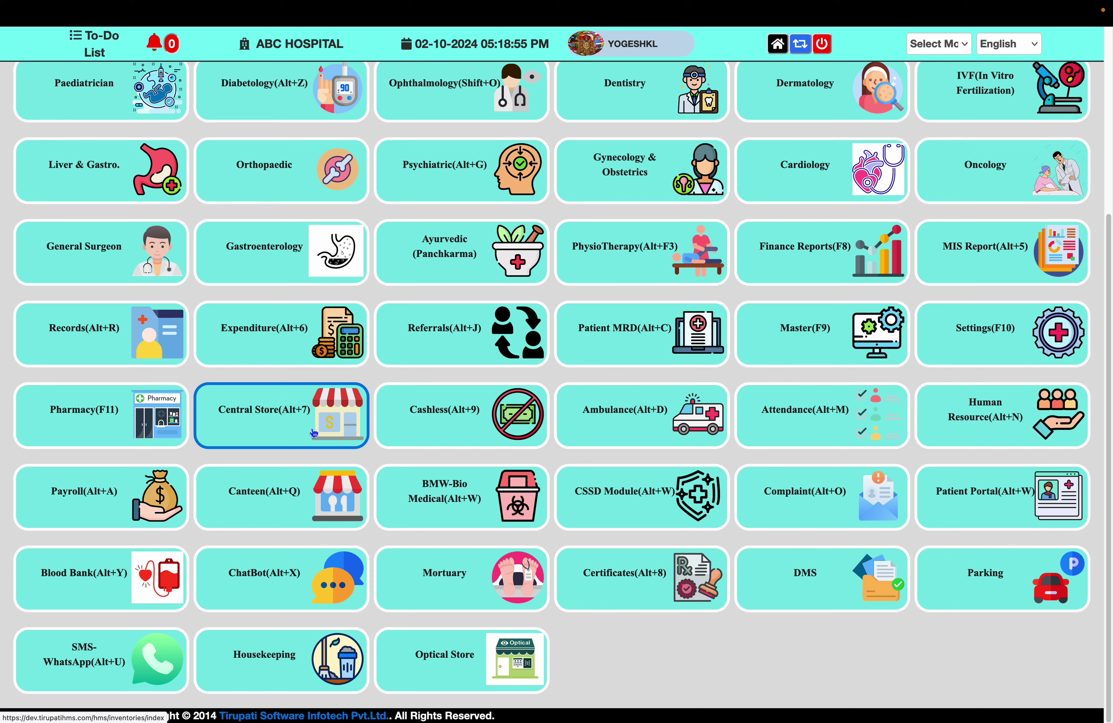
pyautogui.scroll(3, 691, 324)
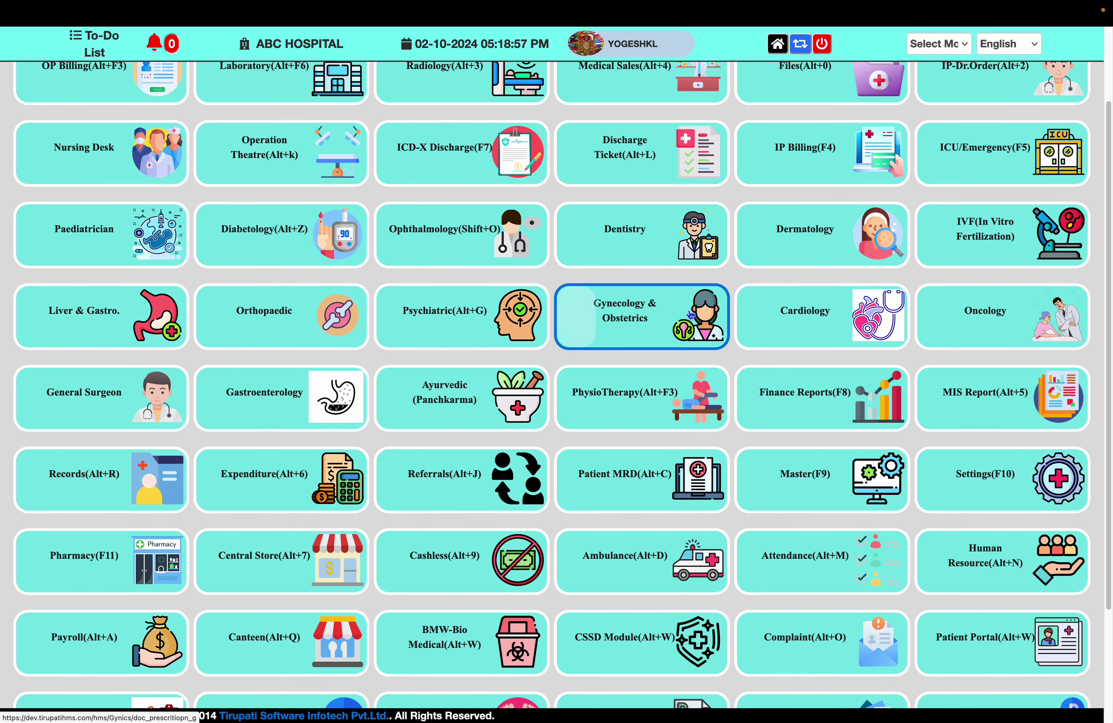
pyautogui.scroll(1, 691, 315)
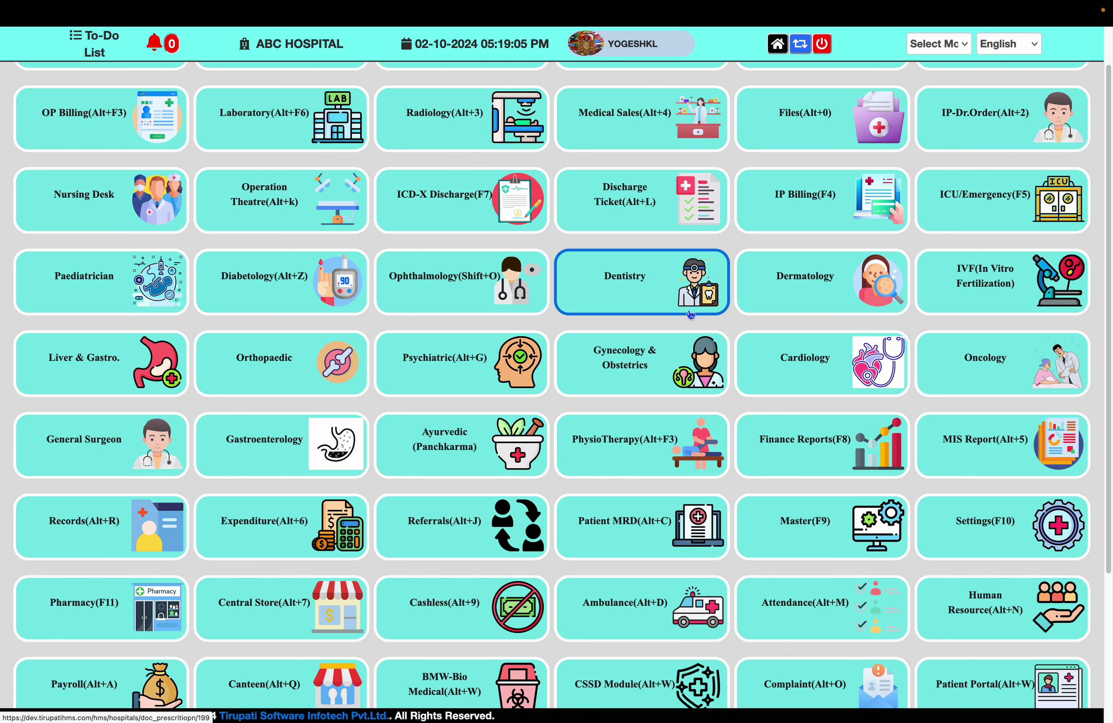
pyautogui.scroll(-1, 691, 315)
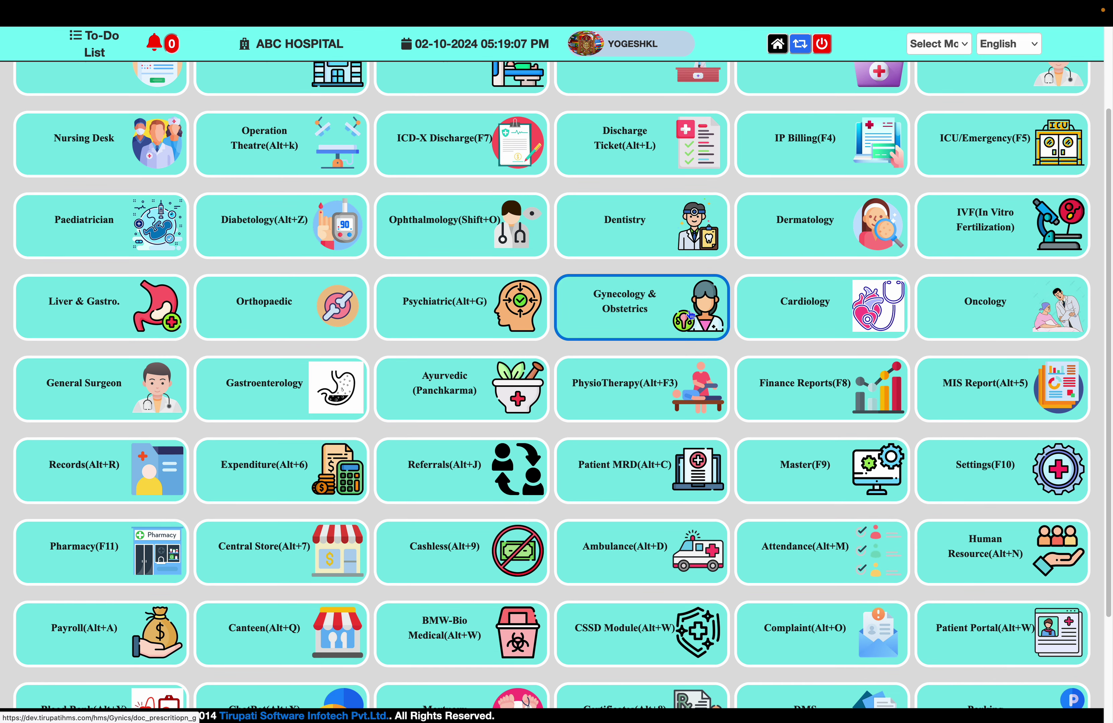
pyautogui.scroll(-1, 139, 679)
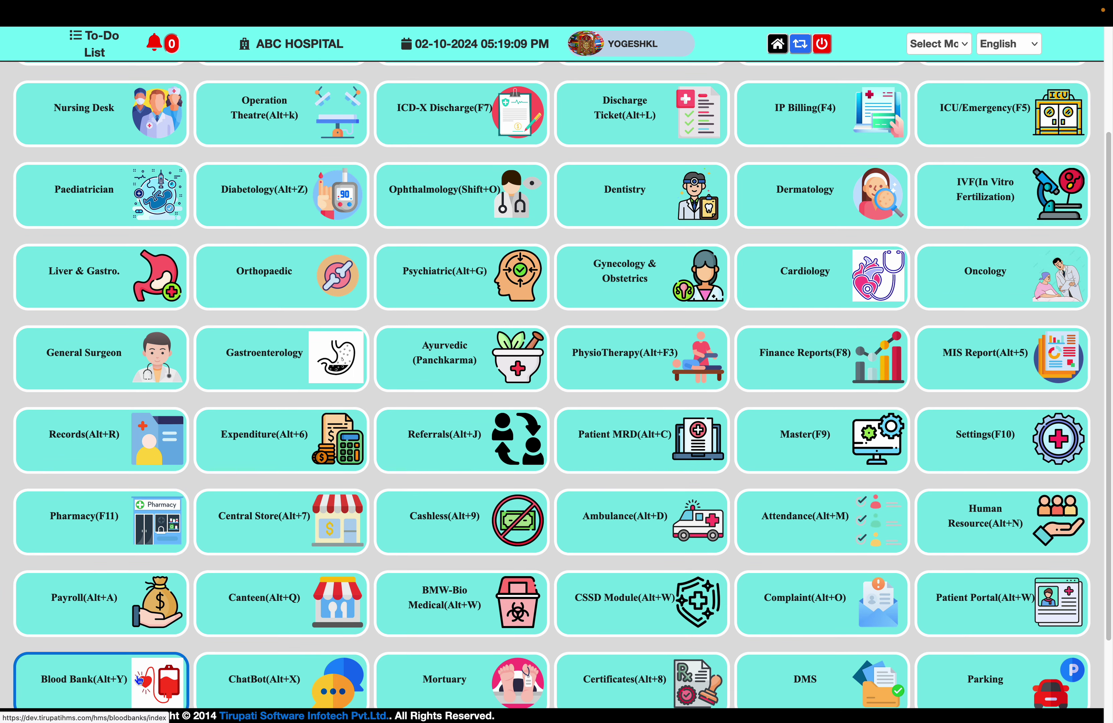
# Open Master's Billing Service Item form with the category set to Blood Bank
pyautogui.click(806, 440)
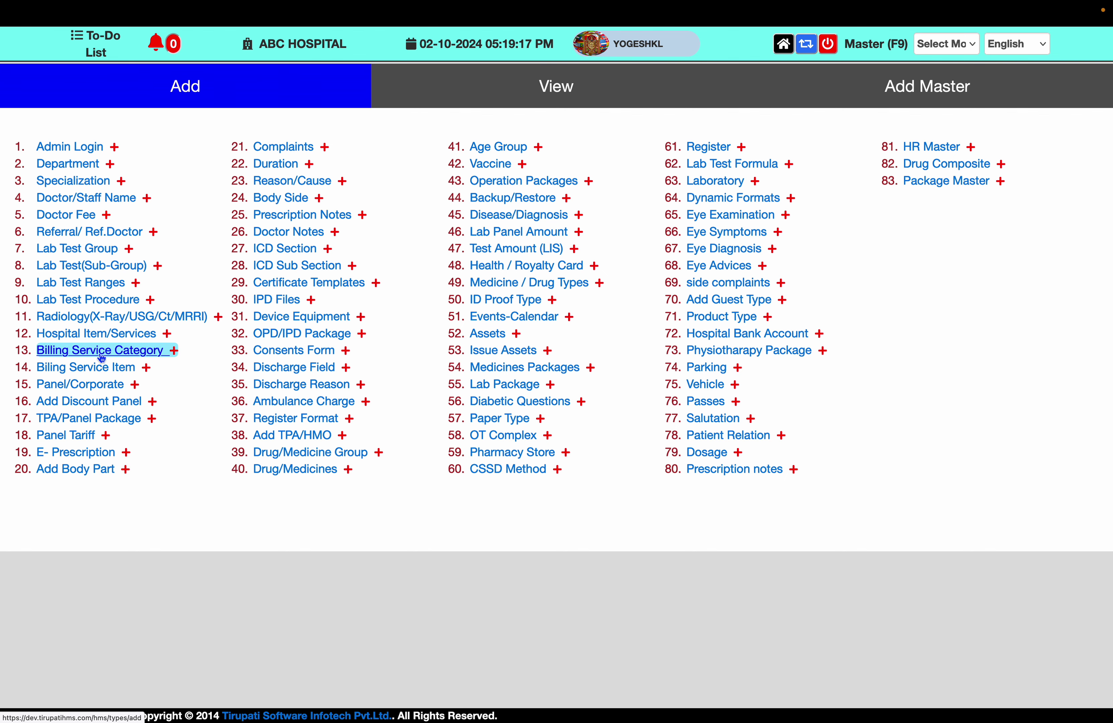
pyautogui.click(103, 371)
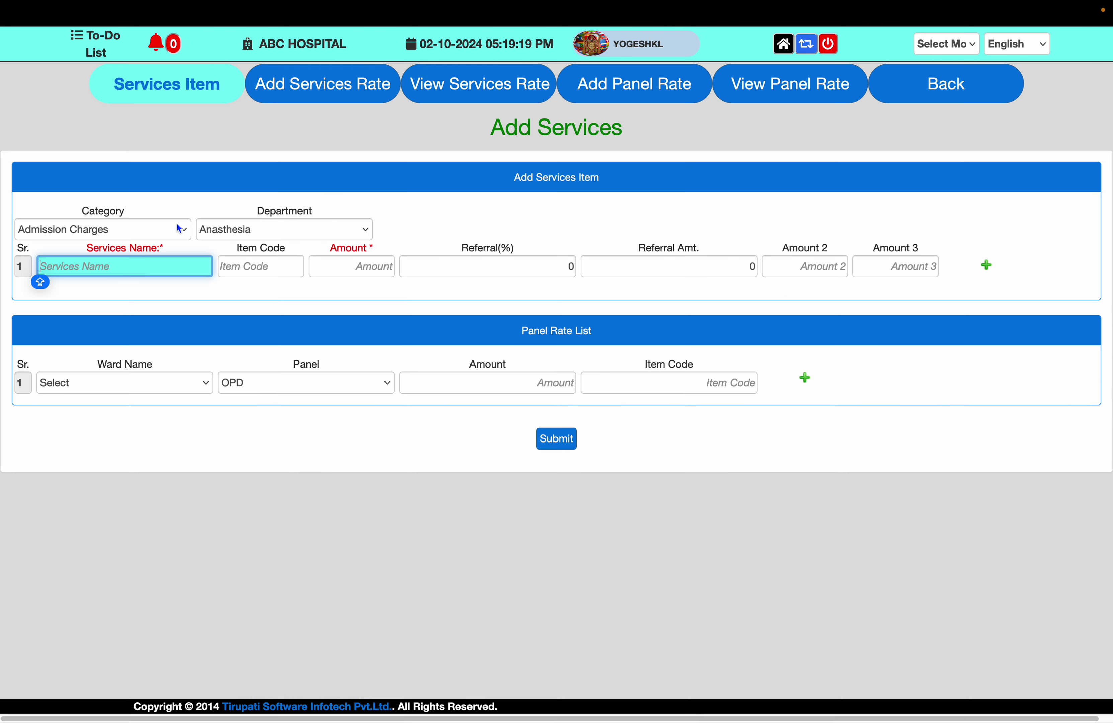
pyautogui.click(133, 233)
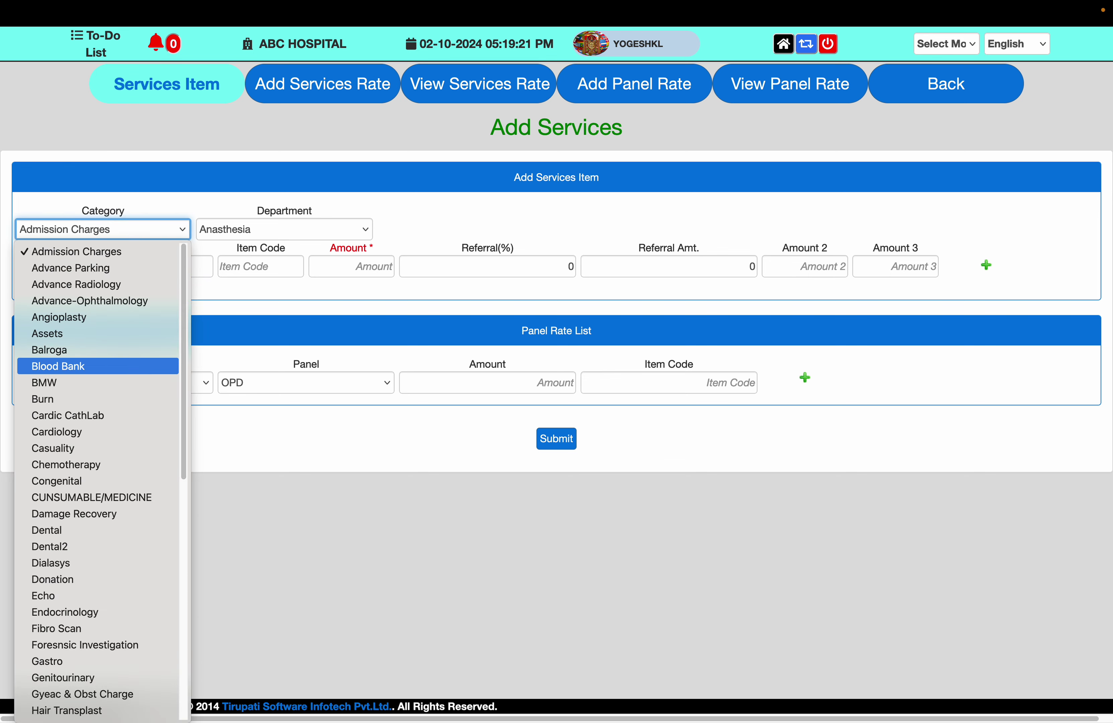
pyautogui.click(58, 365)
# Enter the service BLOOD FFP with amount 750
pyautogui.press('Tab')
pyautogui.press('Tab')
pyautogui.press('Tab')
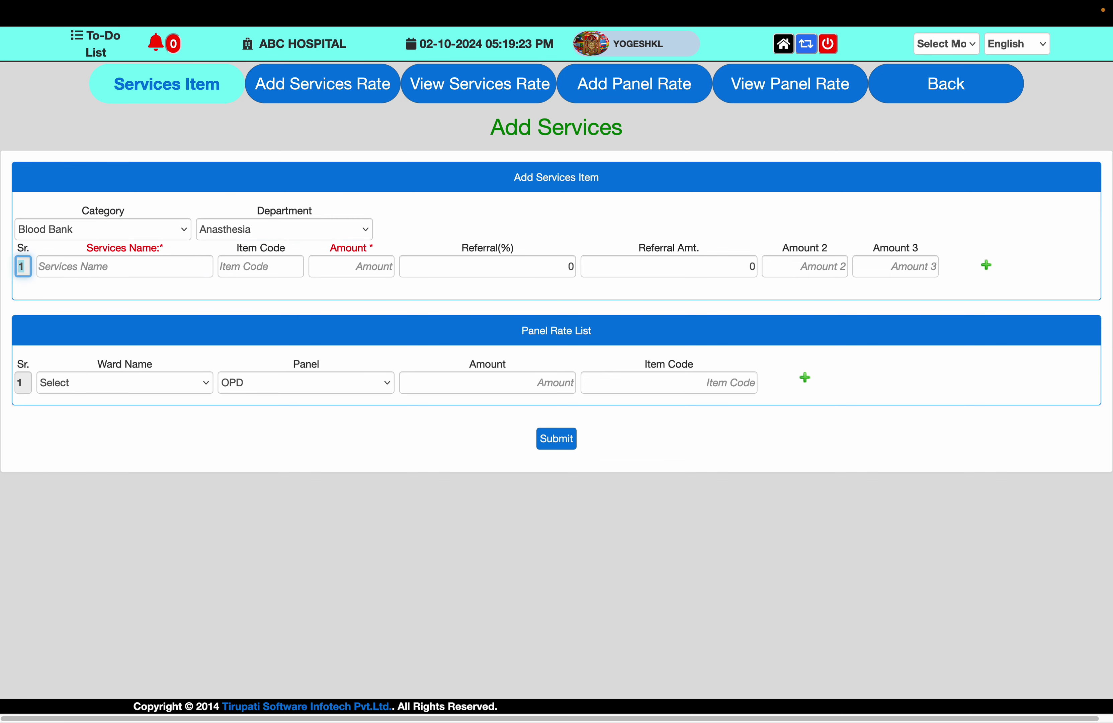
pyautogui.press('capslock')
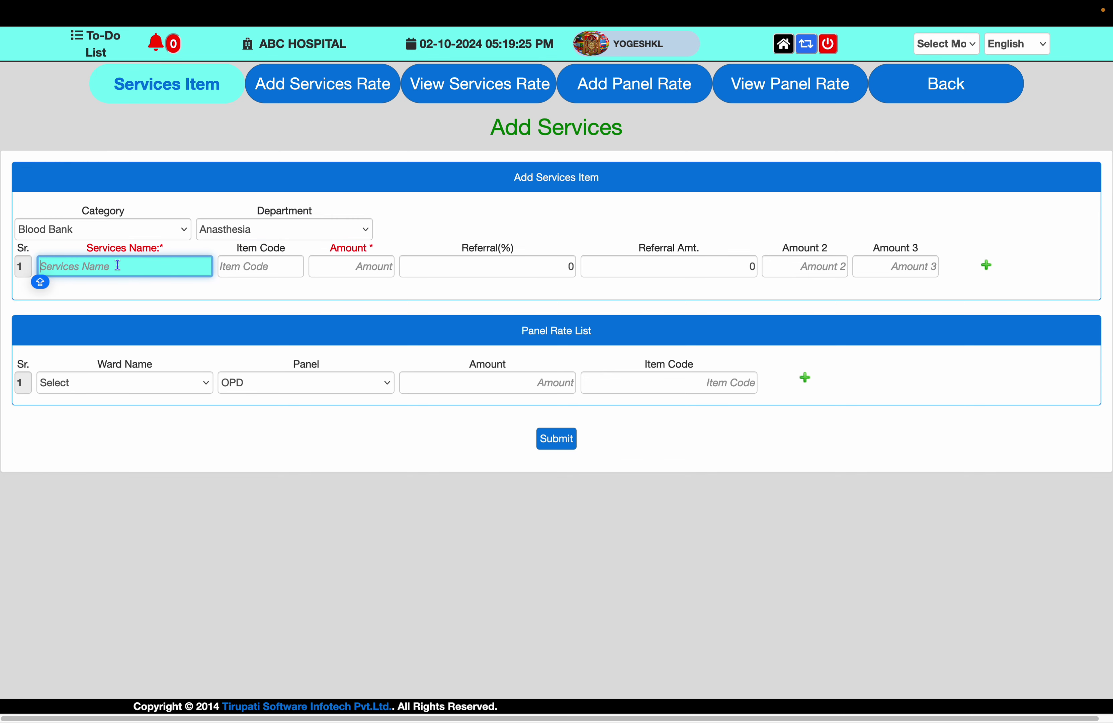
pyautogui.write('BLOOD')
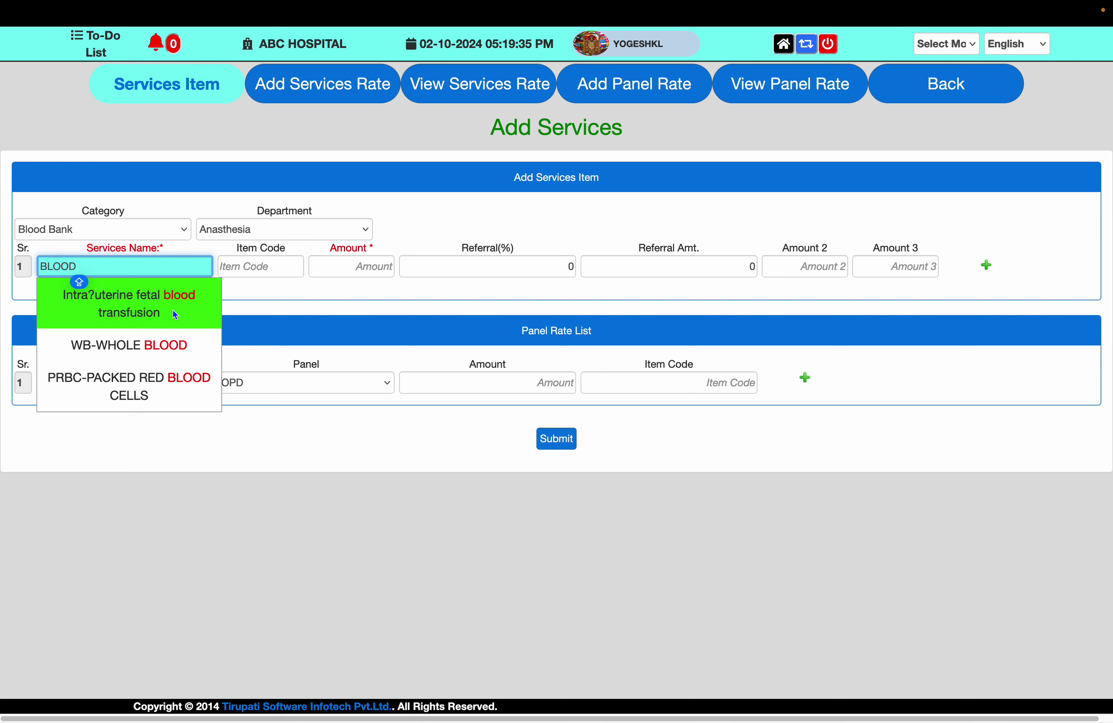
pyautogui.write('FF')
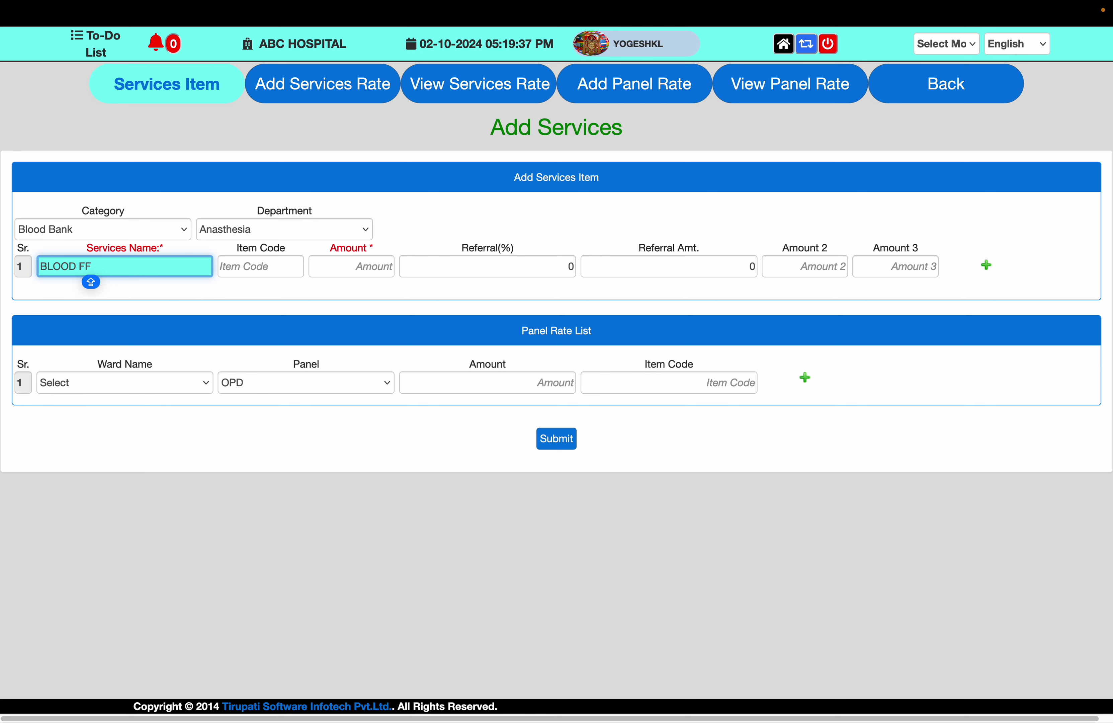
pyautogui.write('P')
pyautogui.press('Tab')
pyautogui.press('Tab')
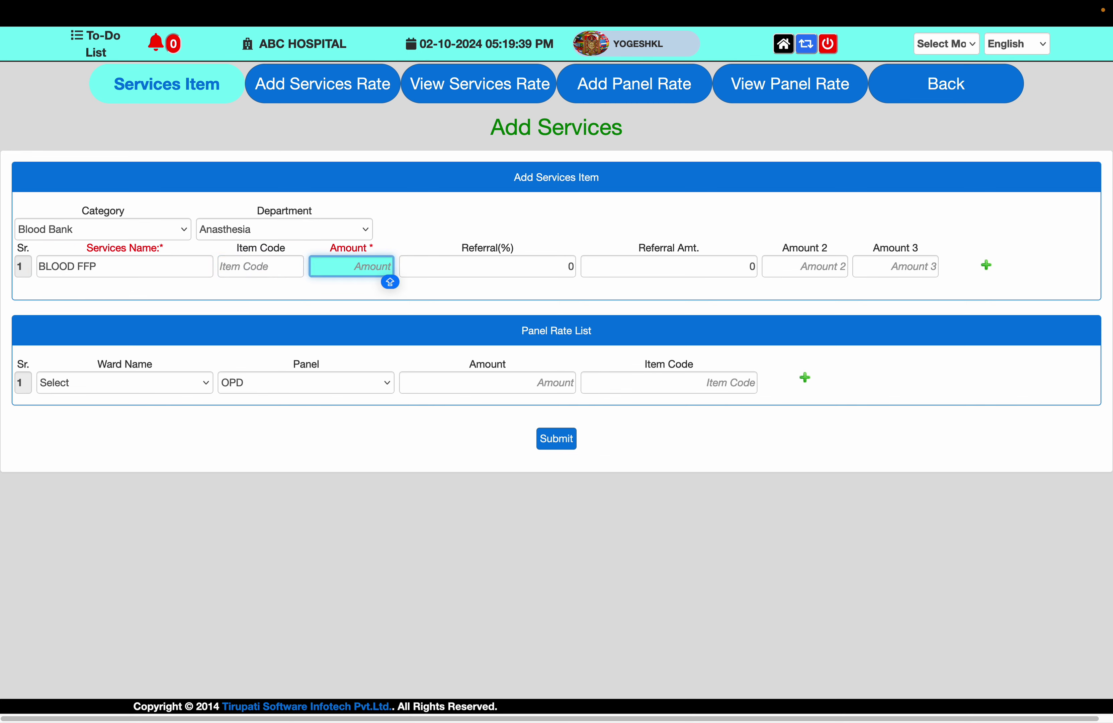
pyautogui.write('750')
pyautogui.press('Tab')
pyautogui.press('Tab')
pyautogui.press('Tab')
pyautogui.press('Tab')
pyautogui.press('Tab')
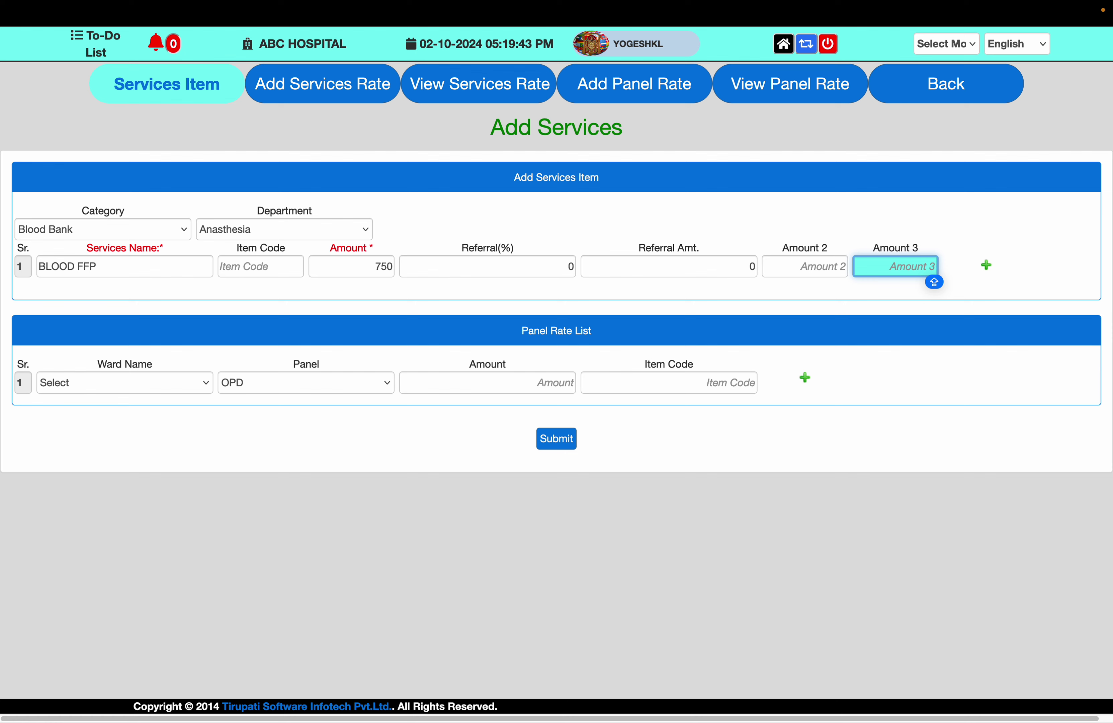
# Add a second service row and begin its name with CYR
pyautogui.press('Return')
pyautogui.press('Tab')
pyautogui.press('Tab')
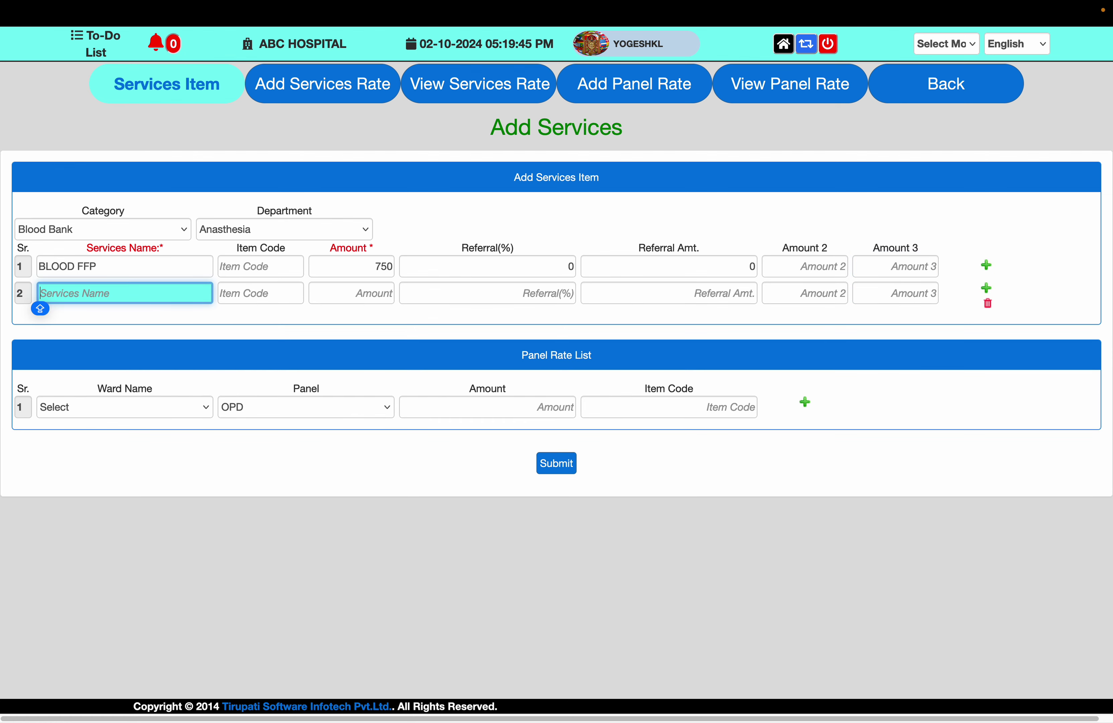
pyautogui.write('CYR')
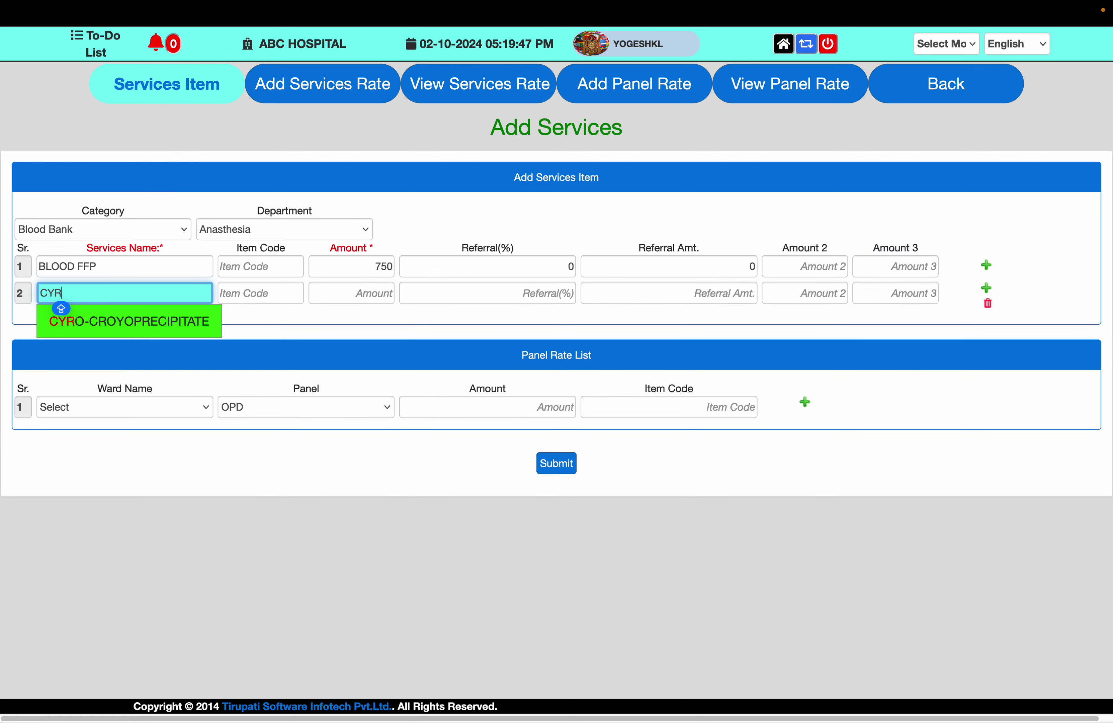